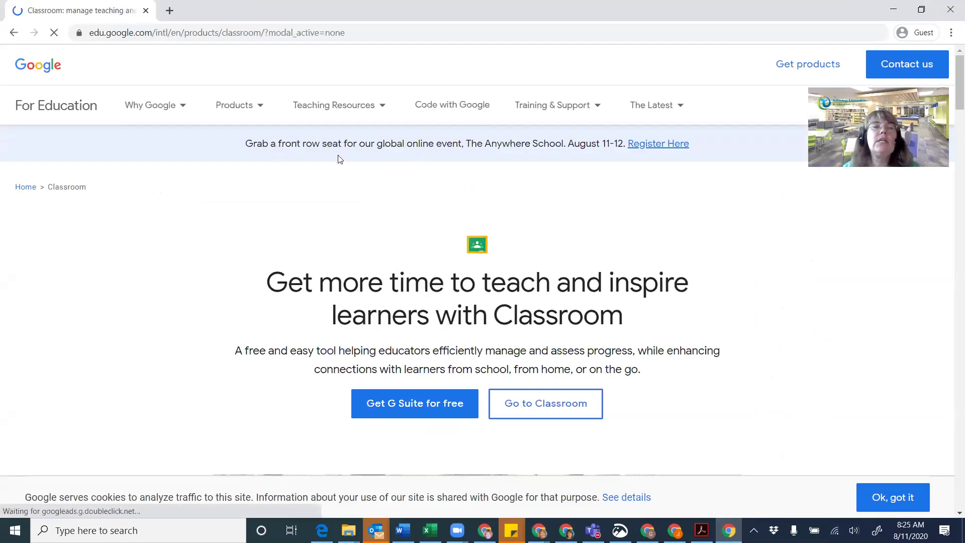
- From Go to Classroom, sign in with the school account's e-mail and password
left_click(527, 417)
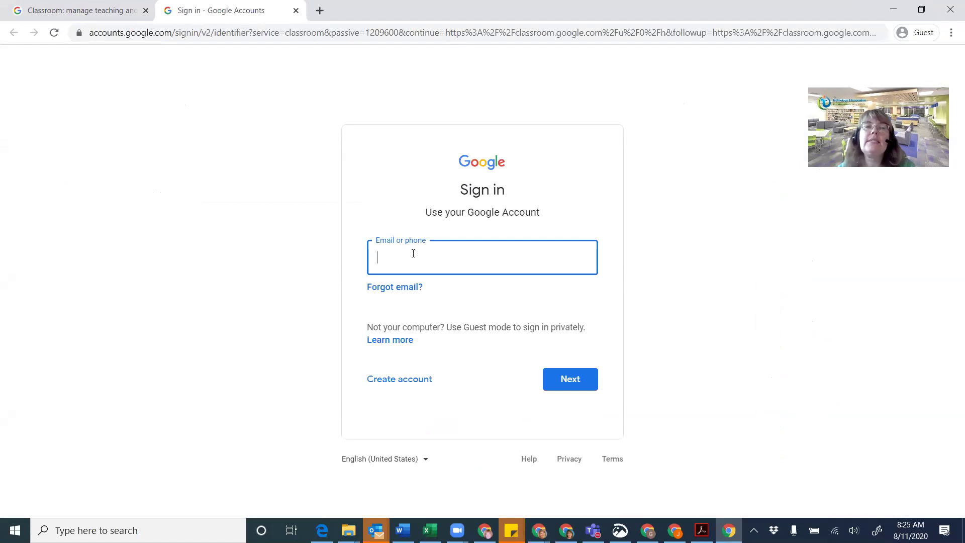
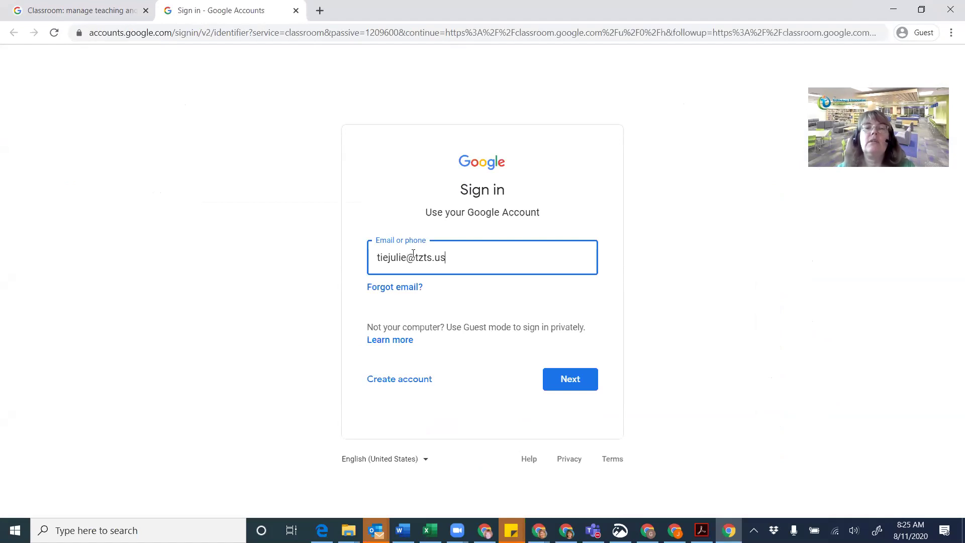
left_click(570, 382)
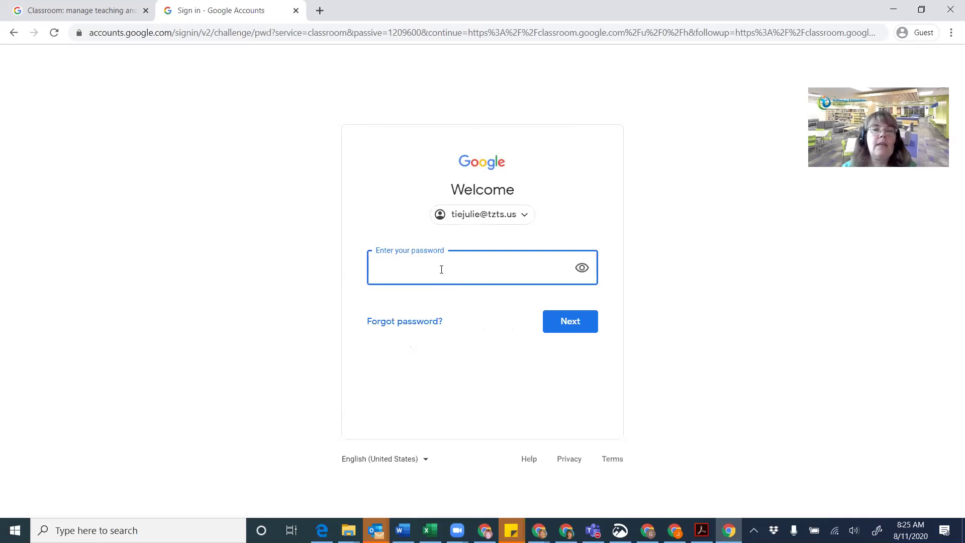
type("•••••••••••")
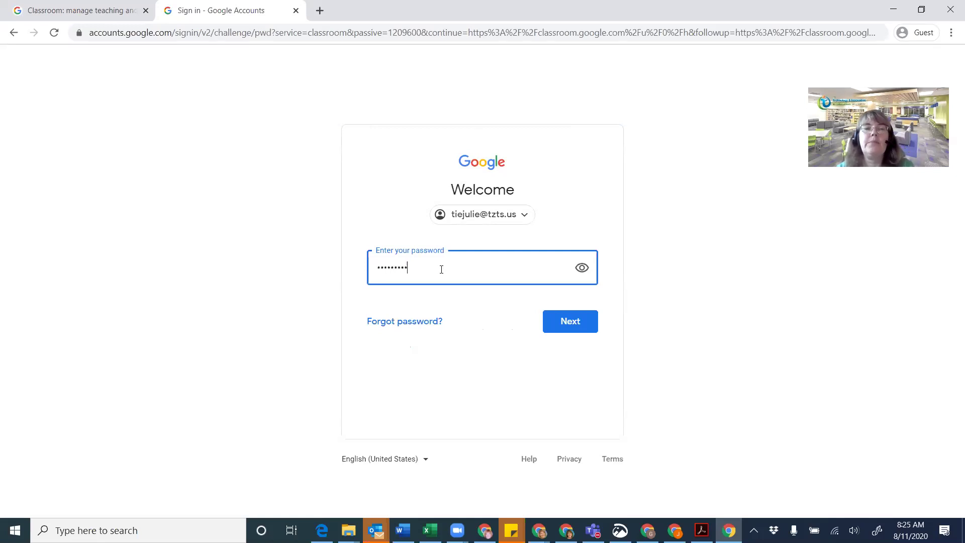
type("•")
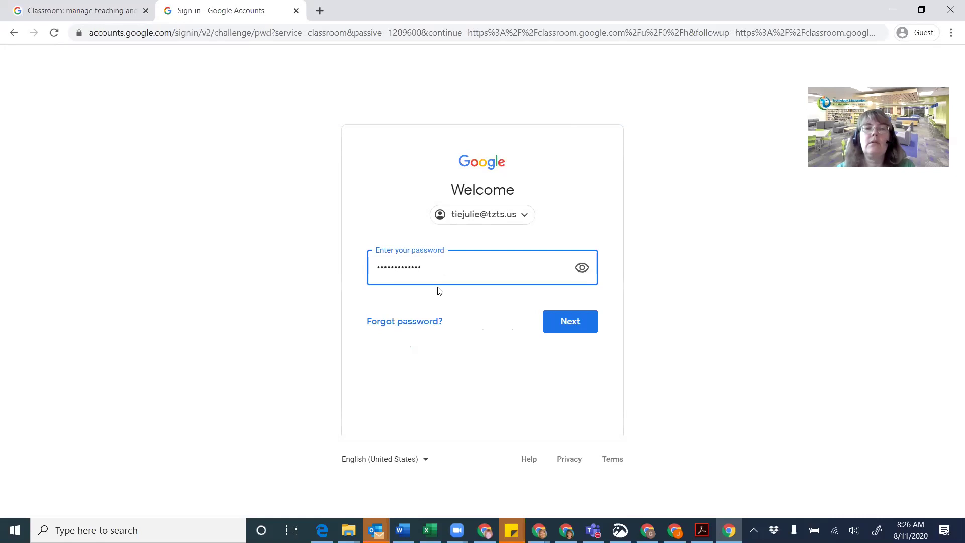
key("Return")
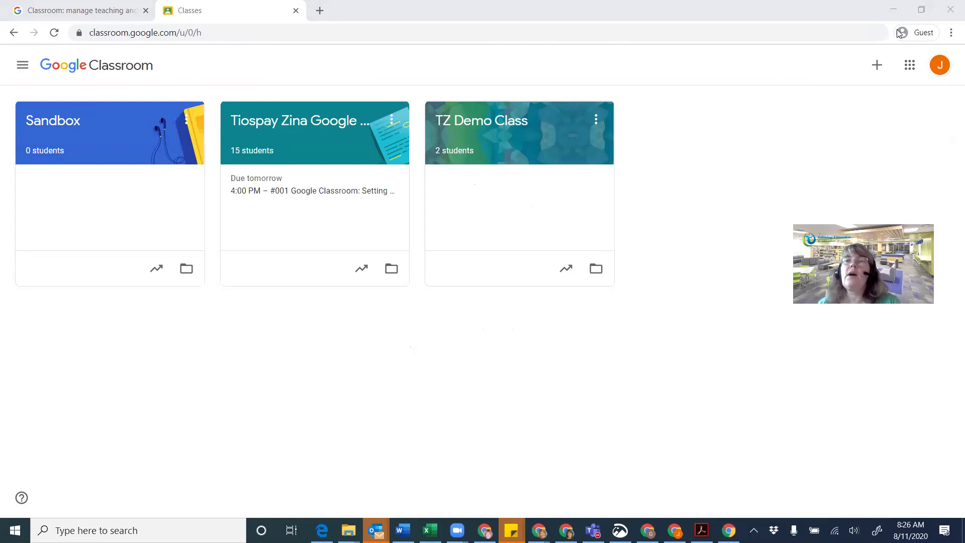
- Open Join class from the + menu, check the signed-in account, and focus the Class code field
left_click(877, 67)
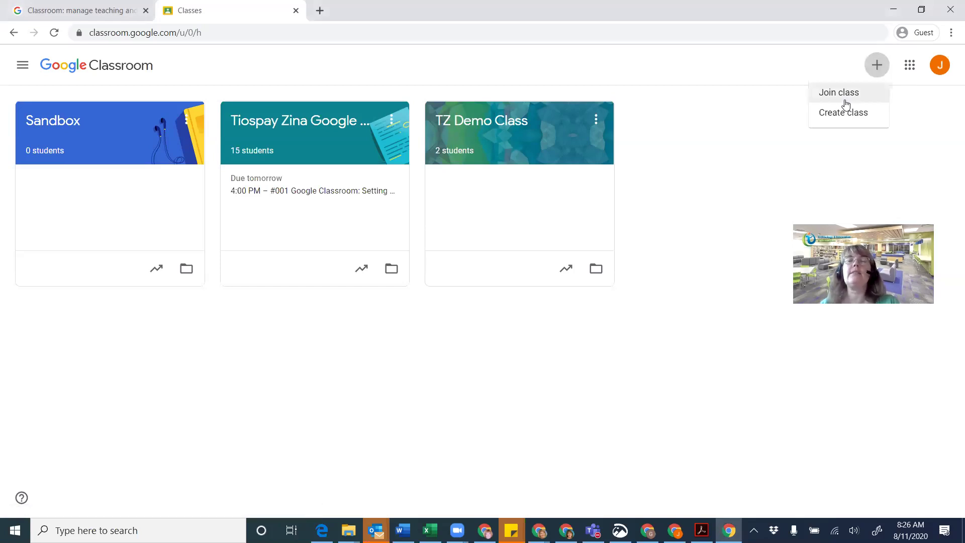
left_click(840, 94)
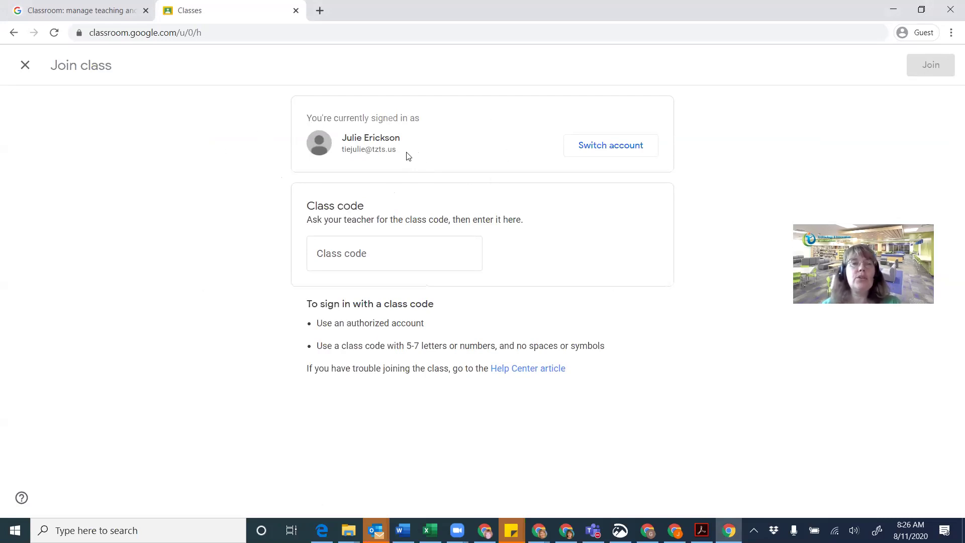
left_click_drag(405, 151, 351, 149)
left_click(351, 148)
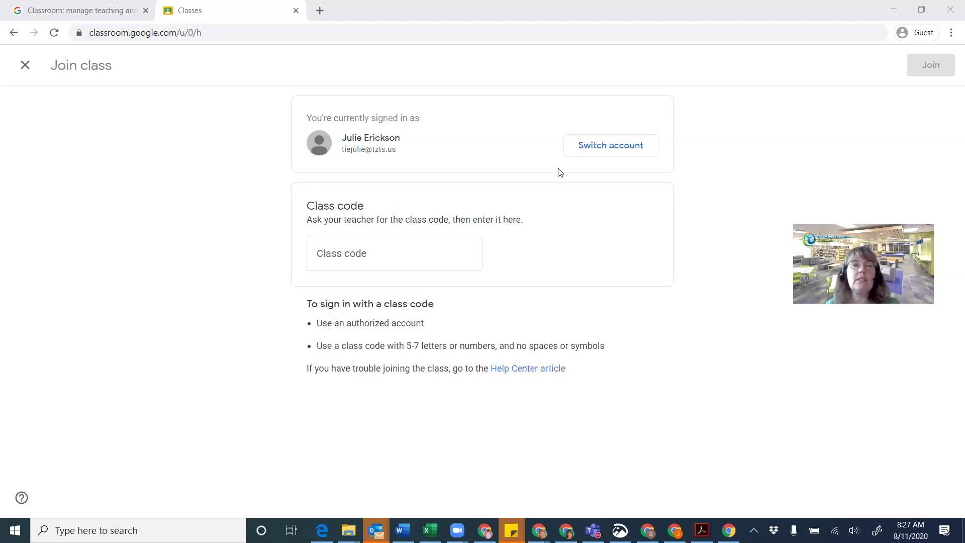
left_click_drag(402, 154, 342, 150)
left_click(342, 150)
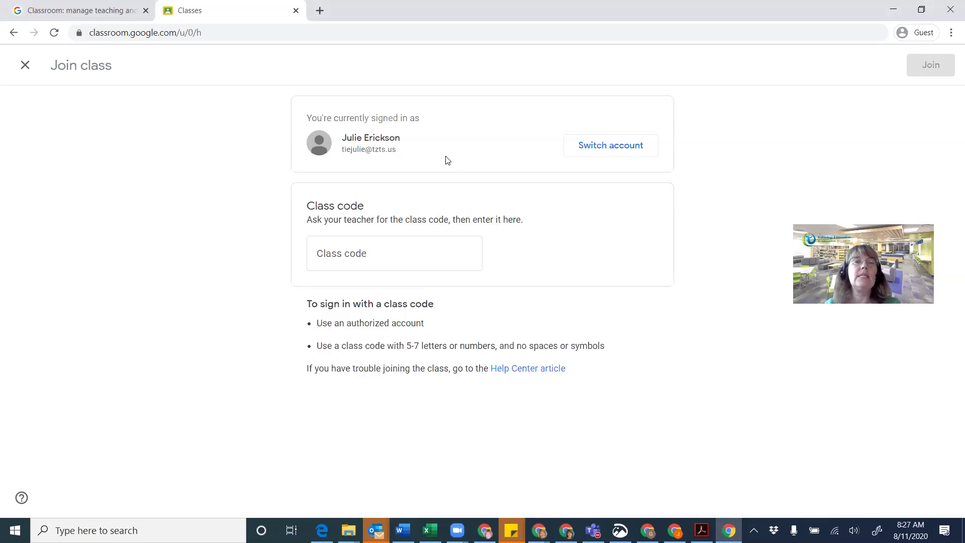
left_click(389, 250)
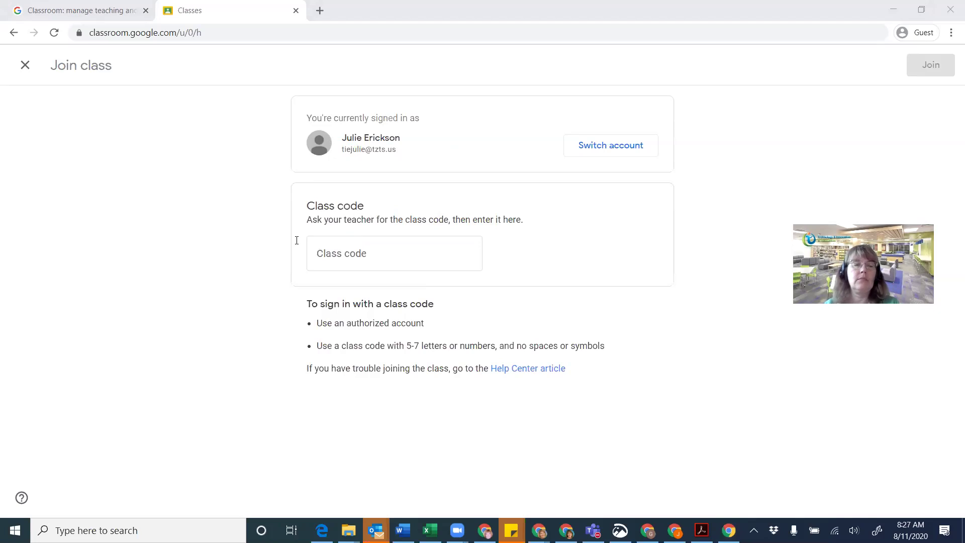
left_click(358, 259)
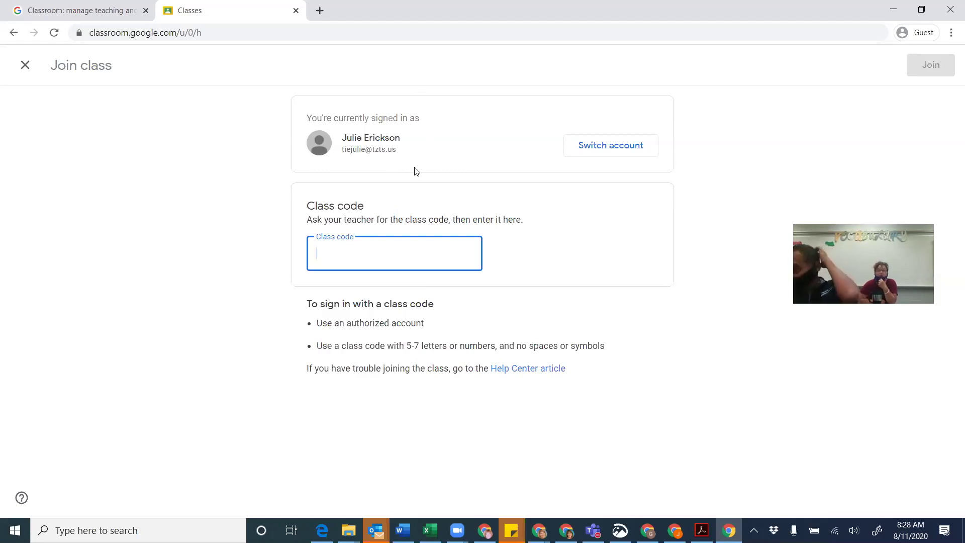
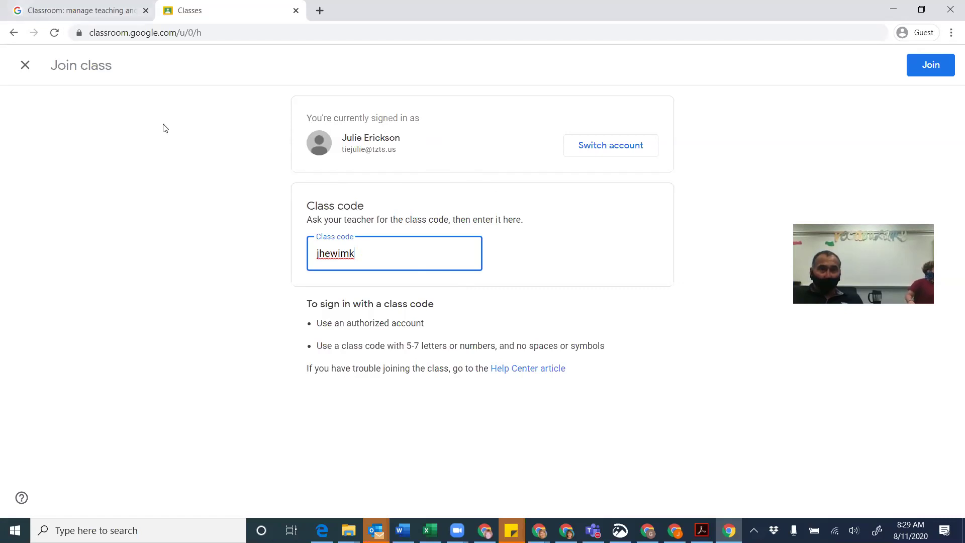
- Paste the class code into the Class code field, then switch to the 'Details for the week' document
key("alt+Tab")
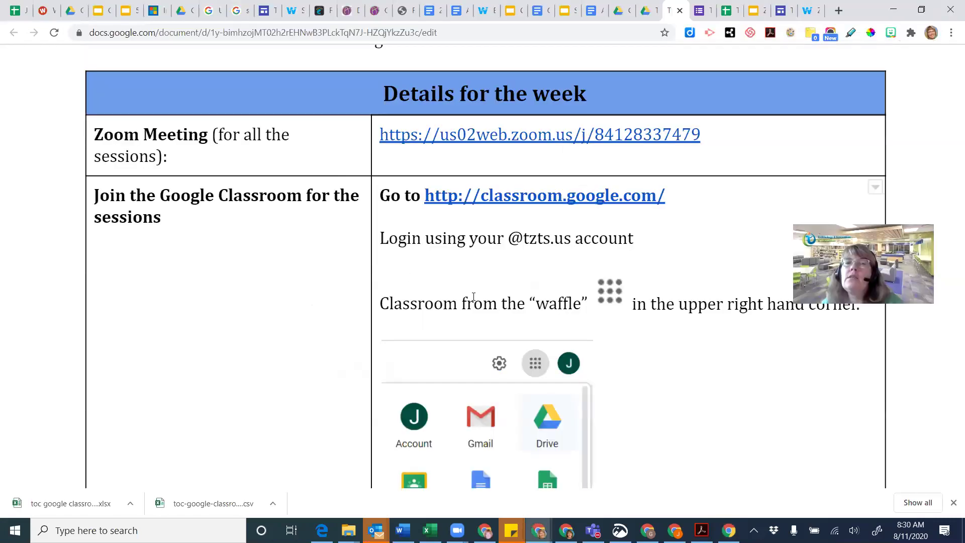
scroll(473, 296, "down", 3)
scroll(473, 296, "up", 2)
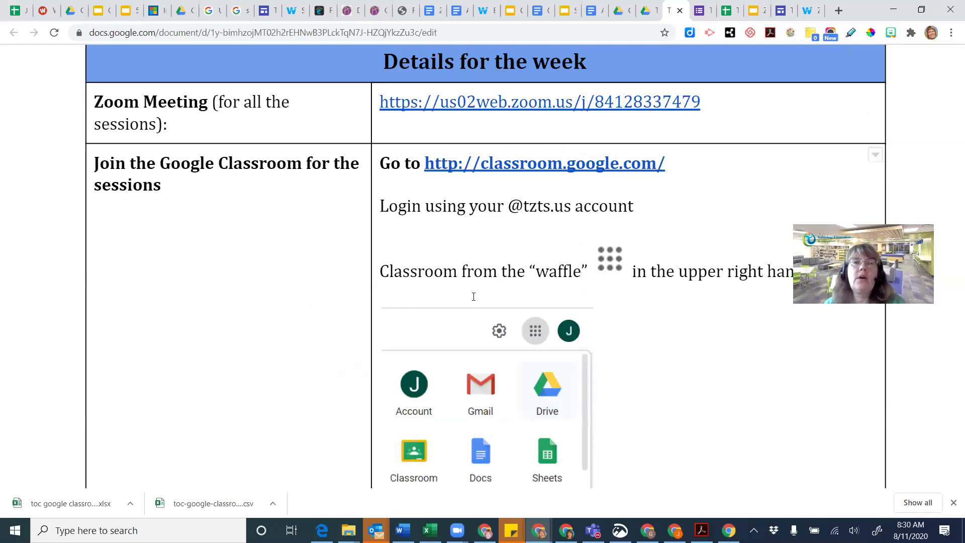
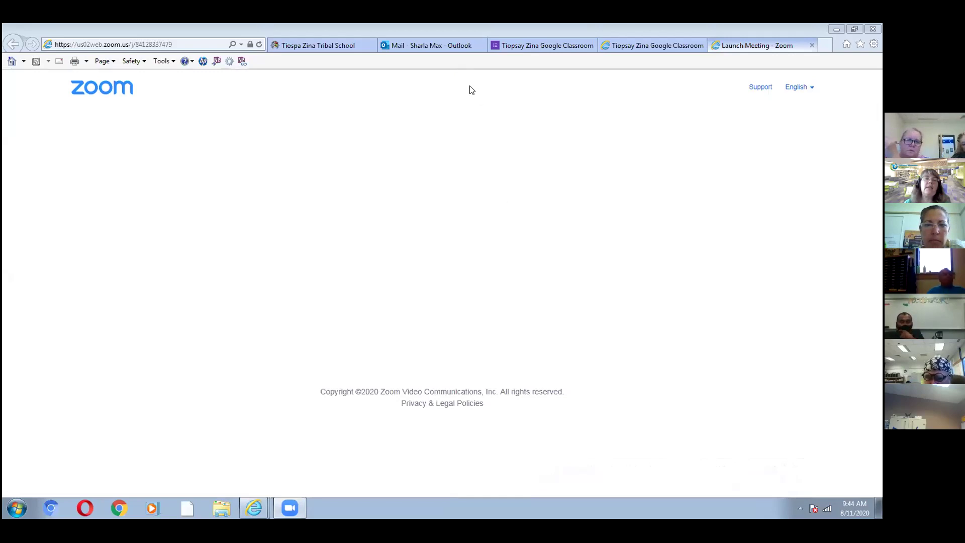
- Go to classroom.google.com in the browser address bar
left_click(176, 42)
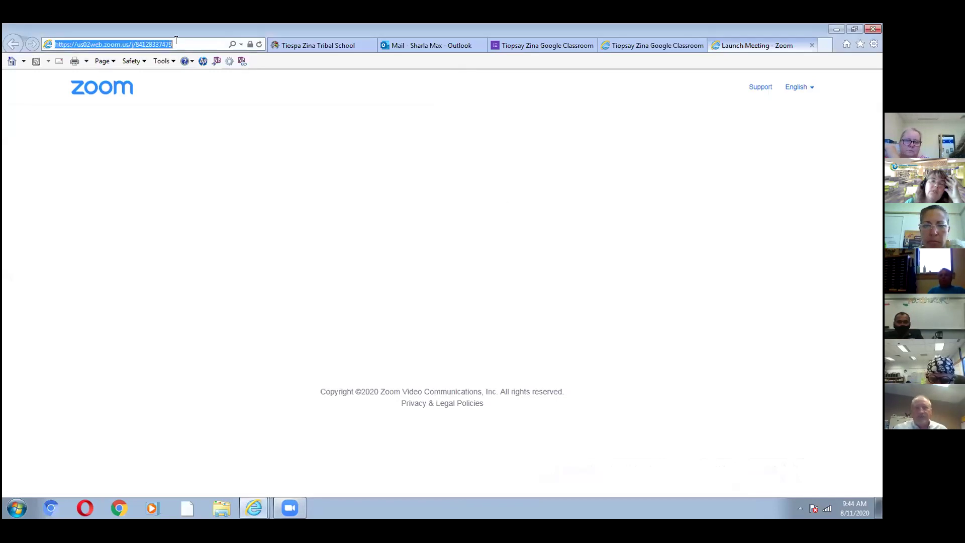
type("classroom.google.com/")
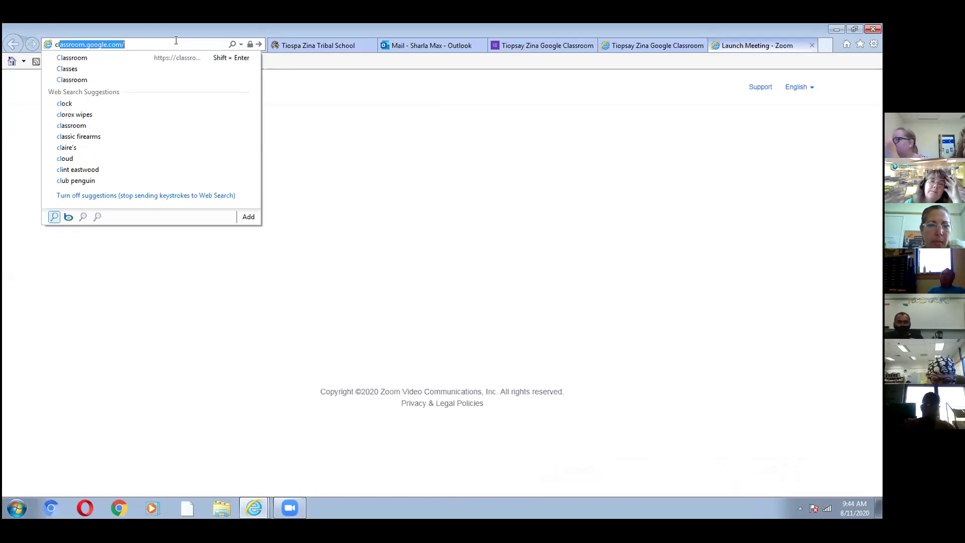
key("Return")
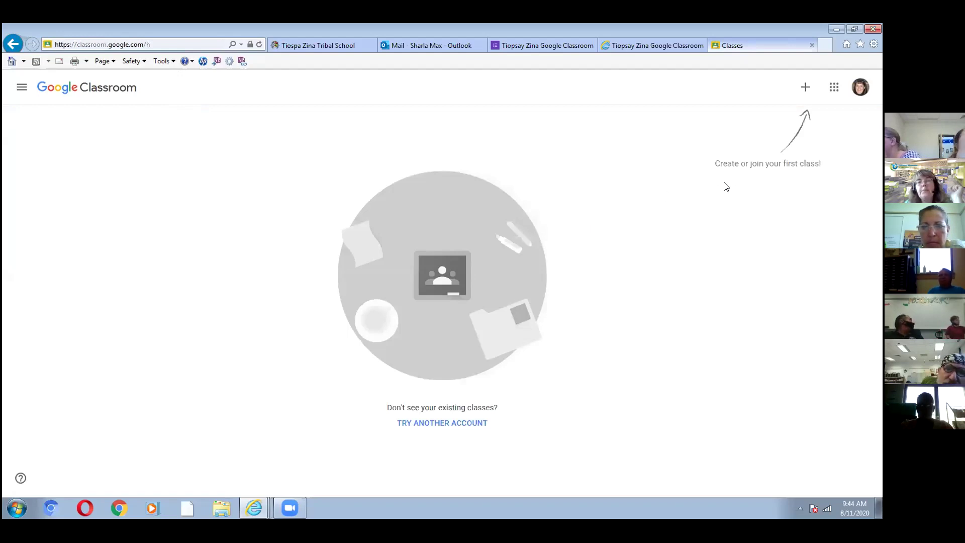
- Choose Join class from the + menu to open the class-code form
left_click(805, 88)
left_click(805, 92)
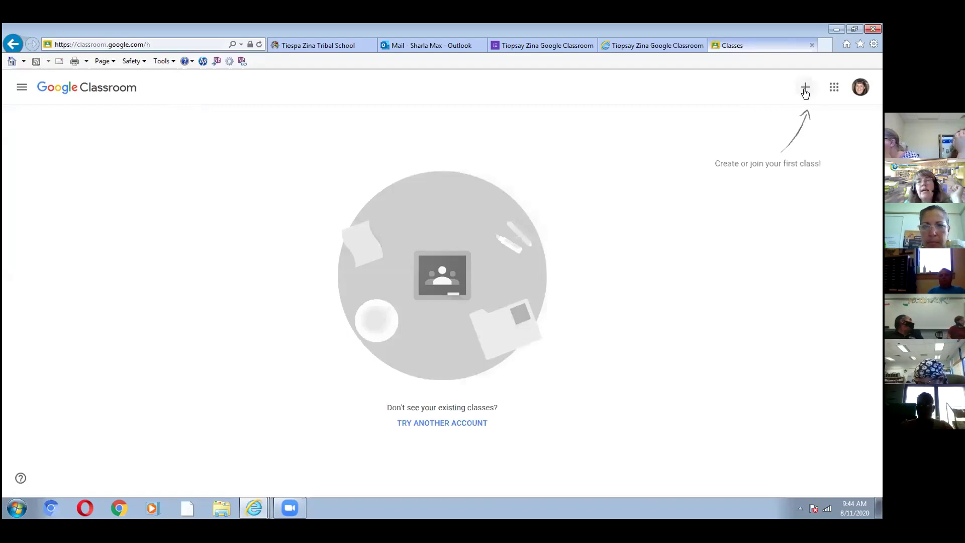
left_click(805, 90)
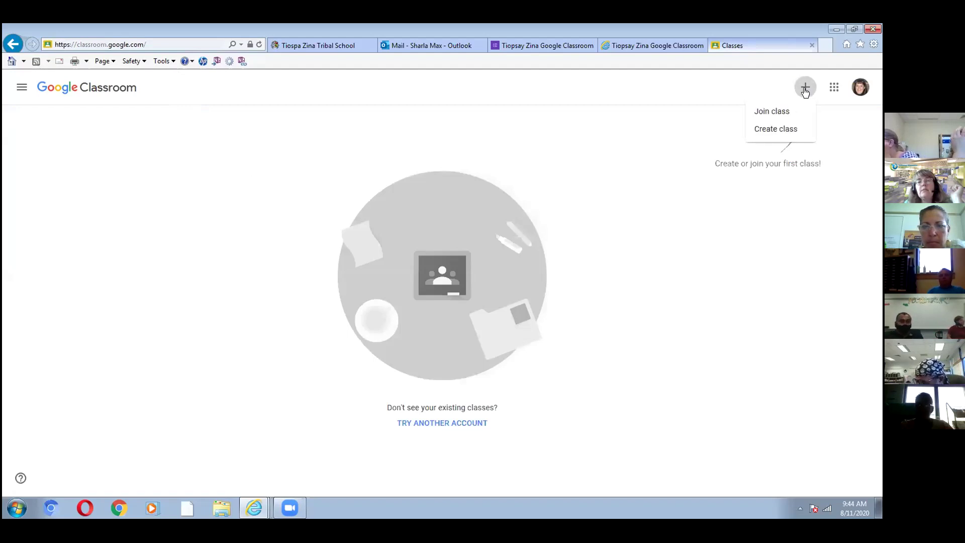
left_click(805, 91)
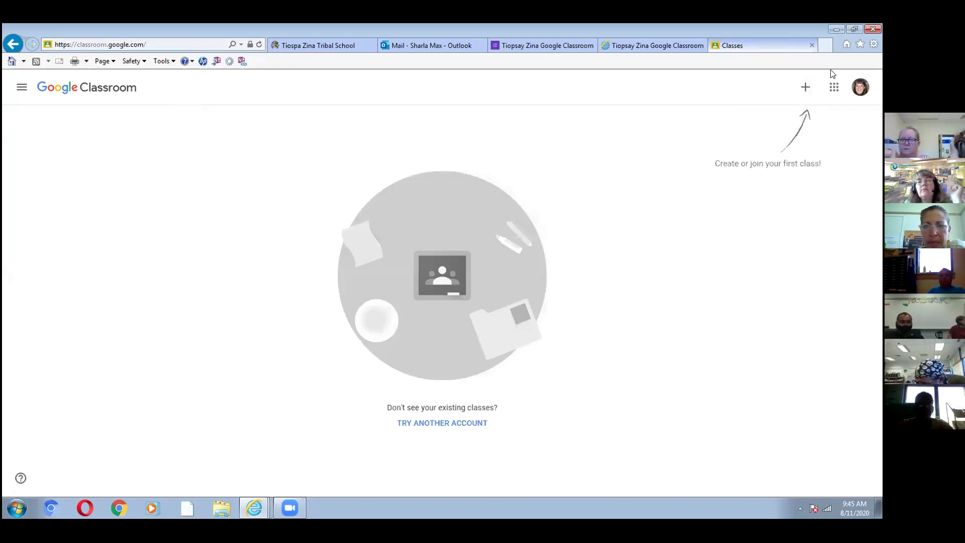
left_click(803, 92)
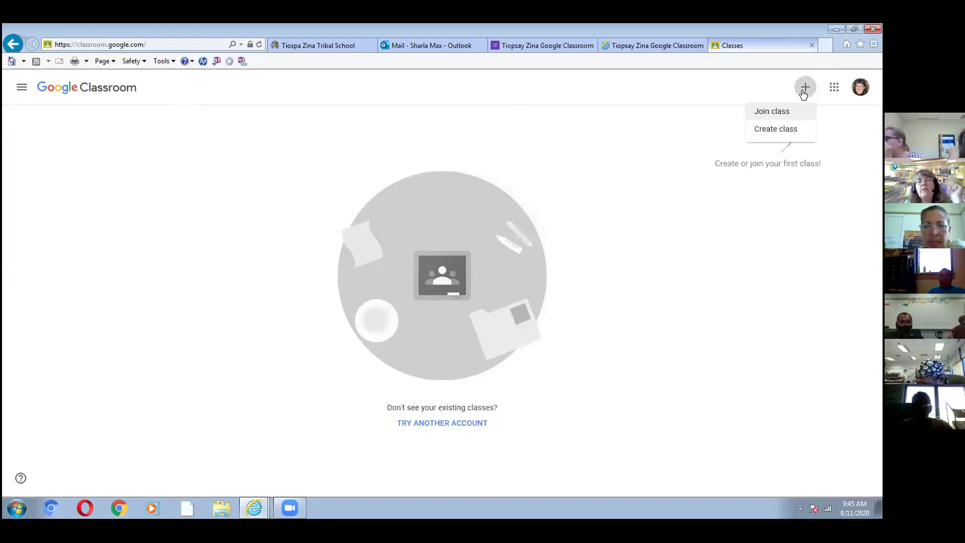
left_click(794, 109)
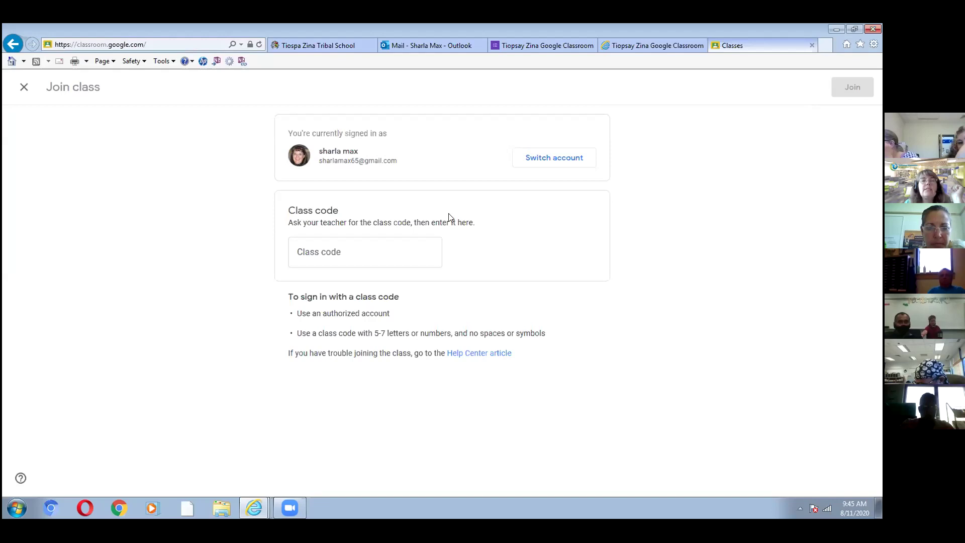
- Try entering a class code, then choose Switch account instead
left_click(314, 252)
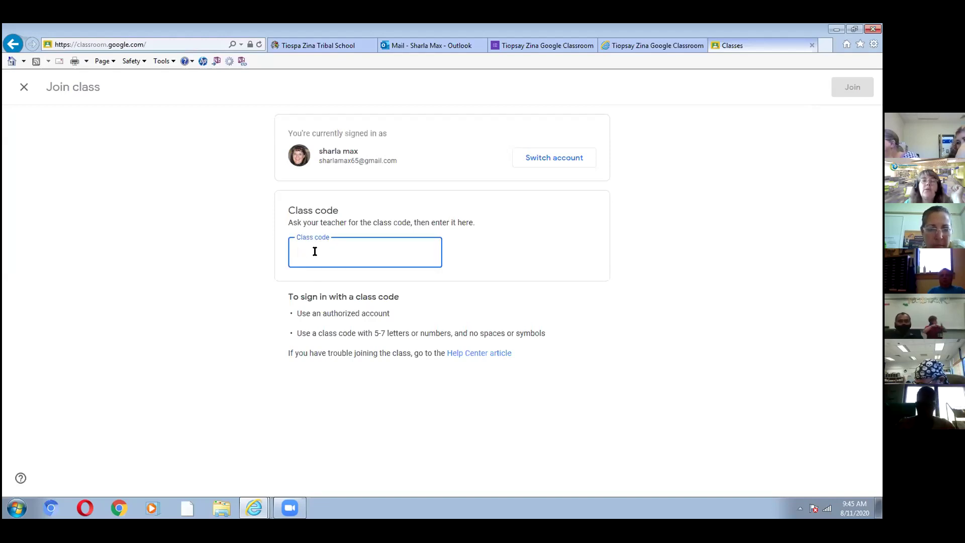
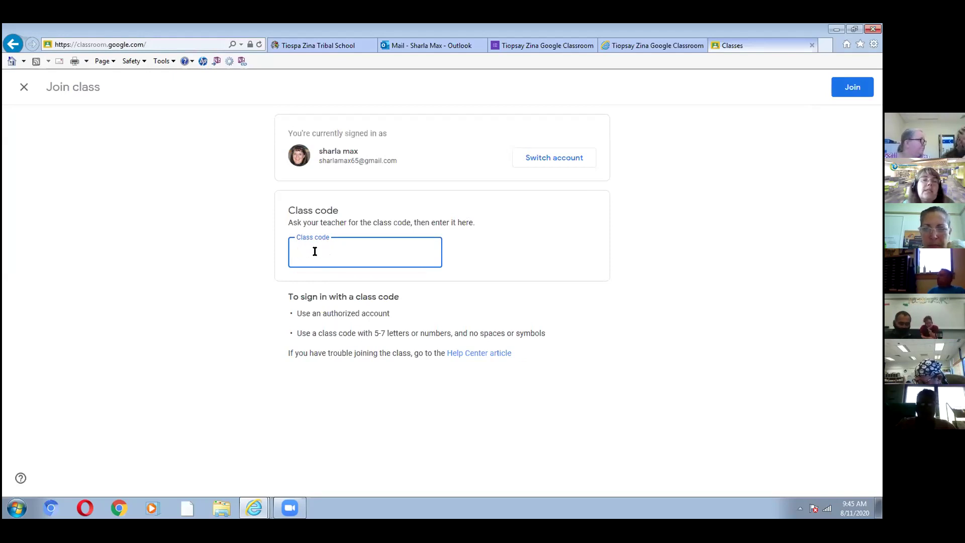
left_click(545, 156)
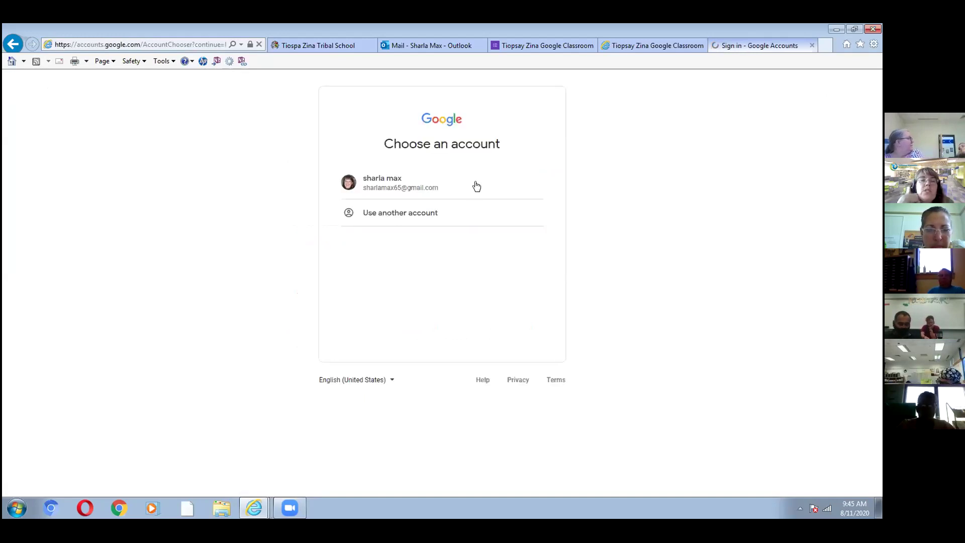
- Choose Use another account and submit the school email address
left_click(422, 215)
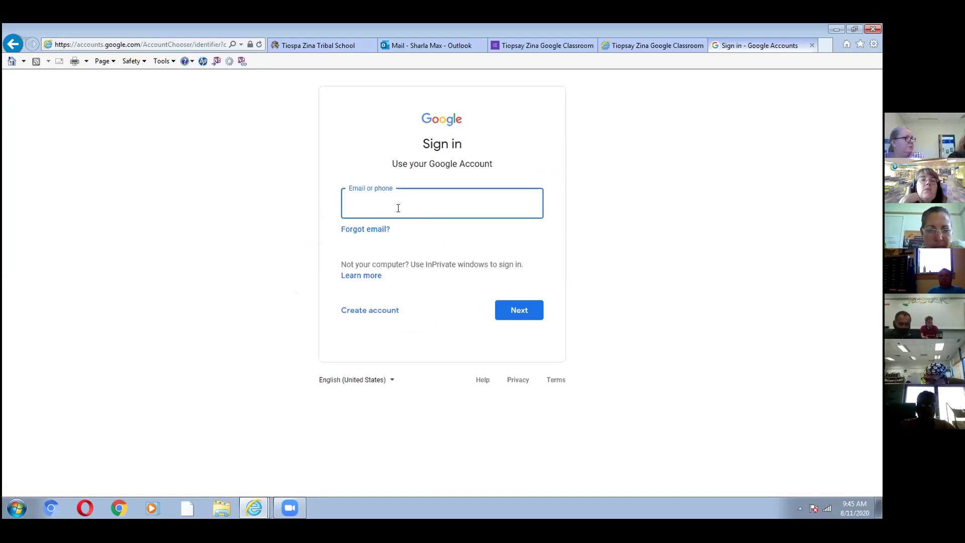
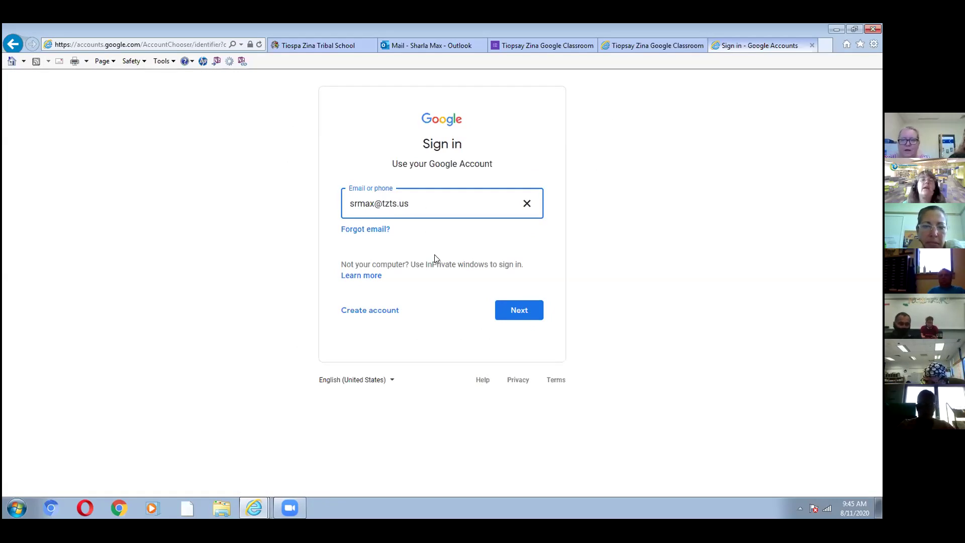
left_click(510, 311)
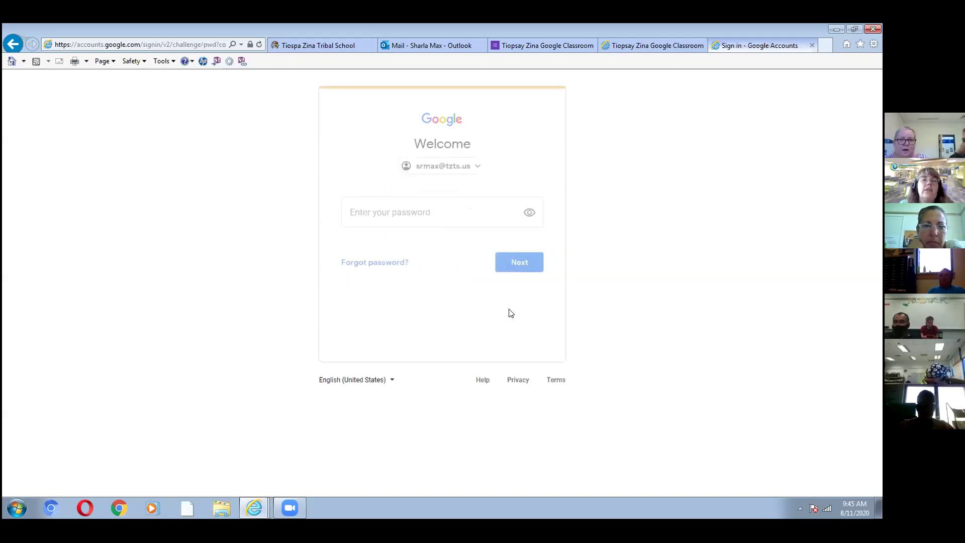
- Enter the school account password and resubmit it after it is rejected
type("*************")
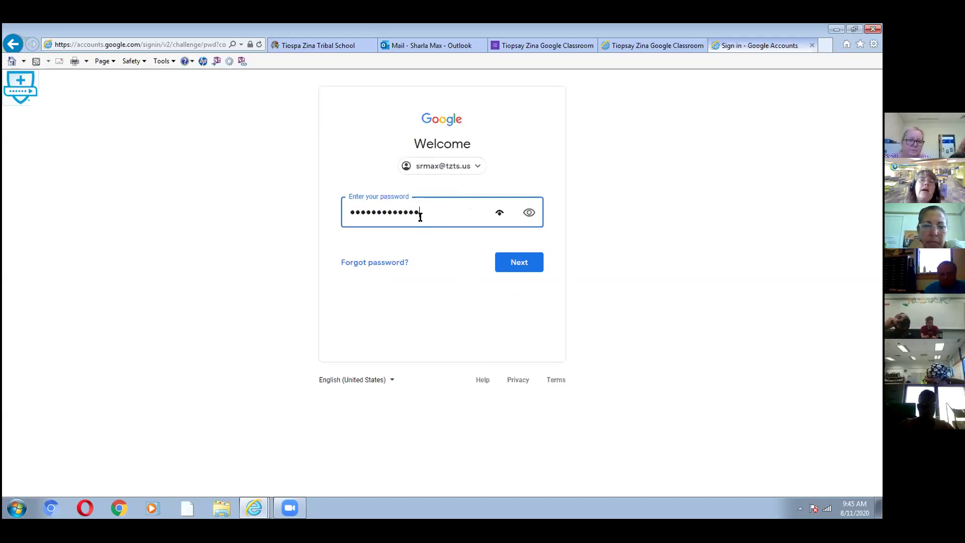
left_click(516, 266)
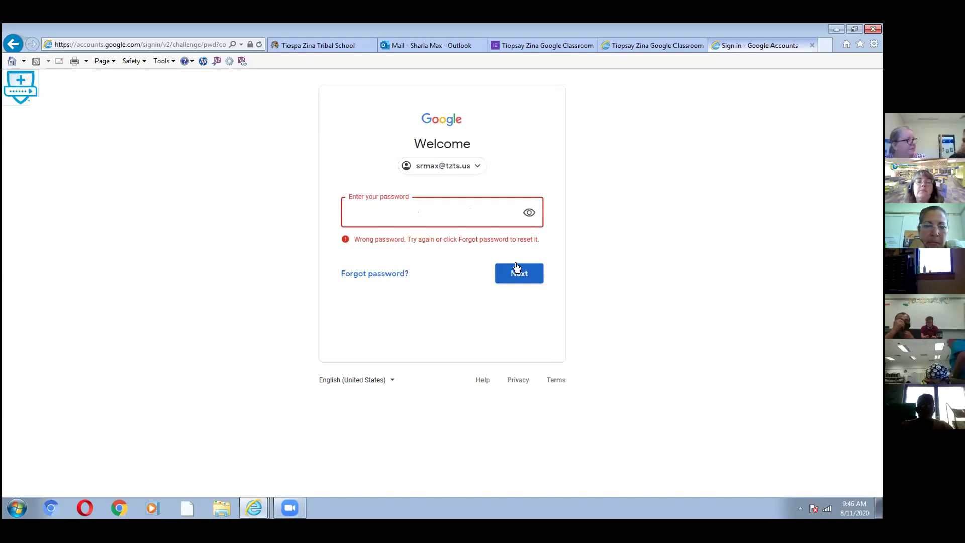
type("••••••")
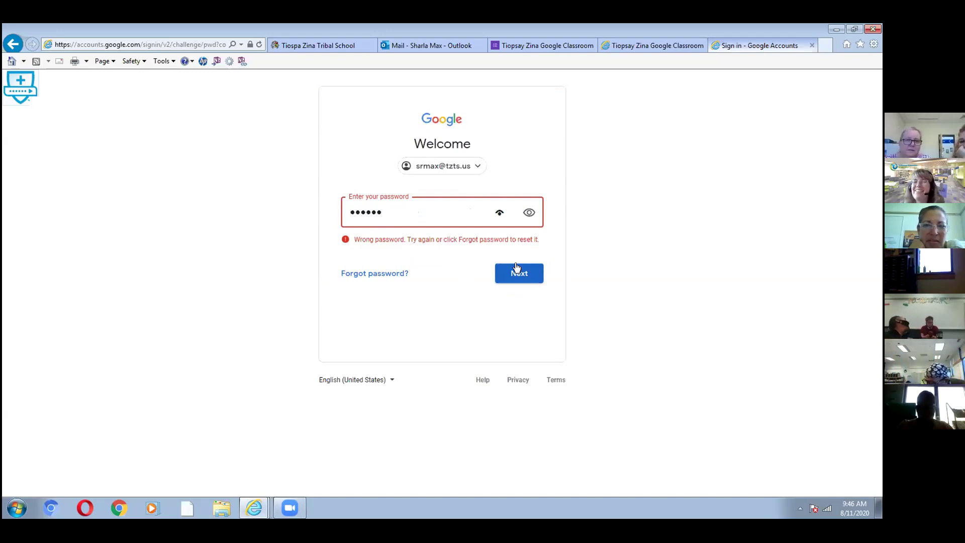
type("••••")
left_click(519, 277)
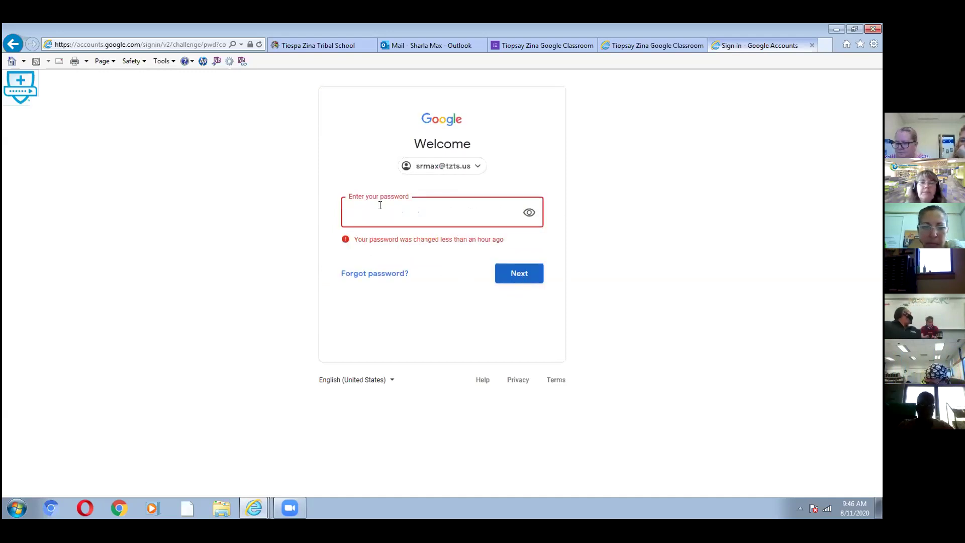
type("••••••")
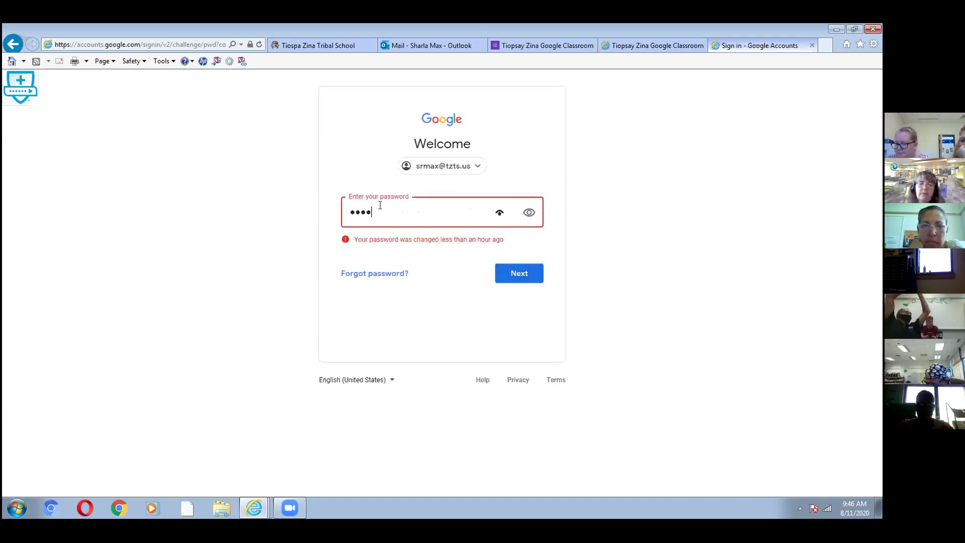
type("•••••••")
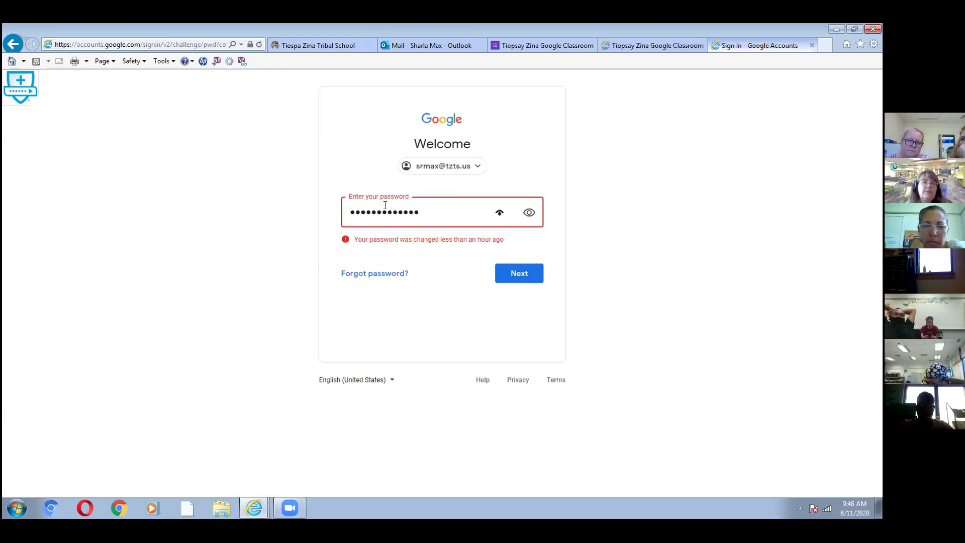
left_click(511, 276)
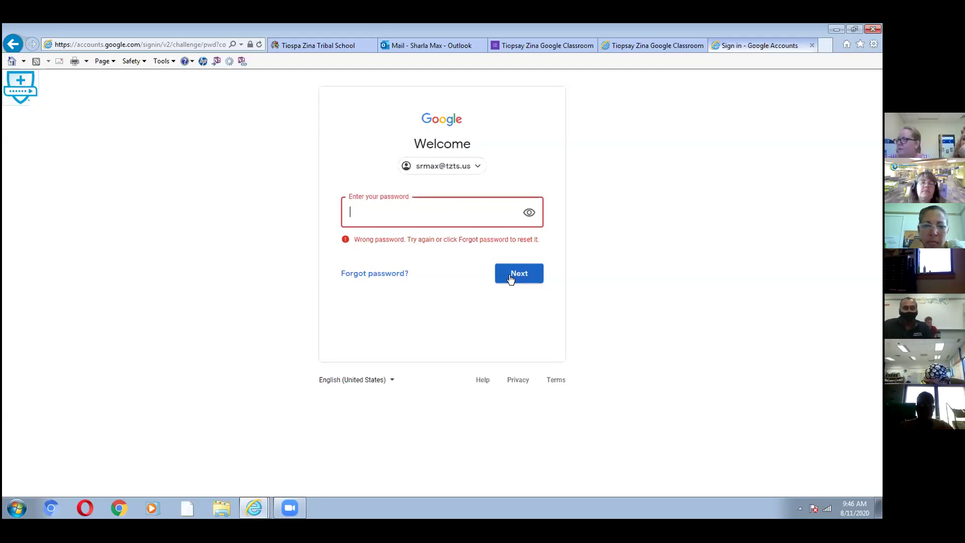
- Retype the password correctly and submit it to finish signing in
type("••••••")
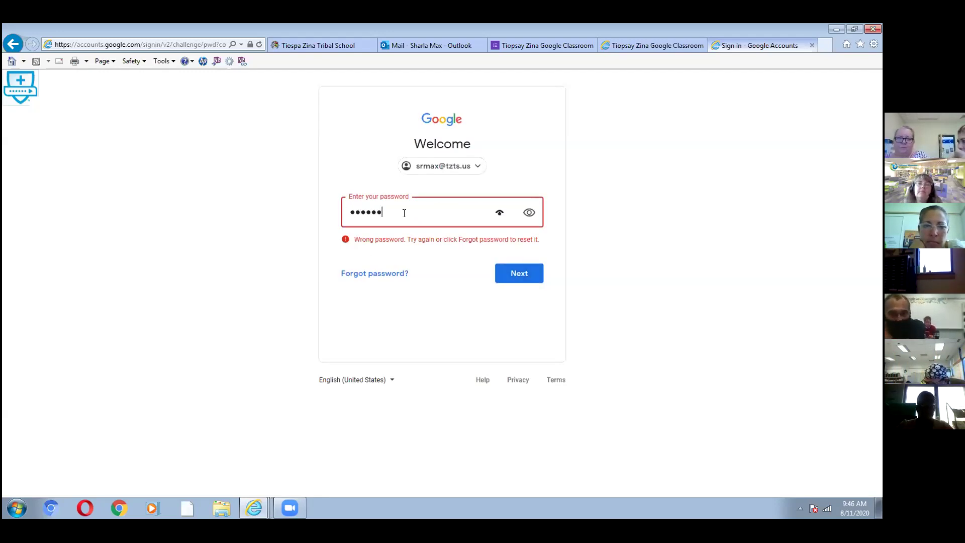
type("•••")
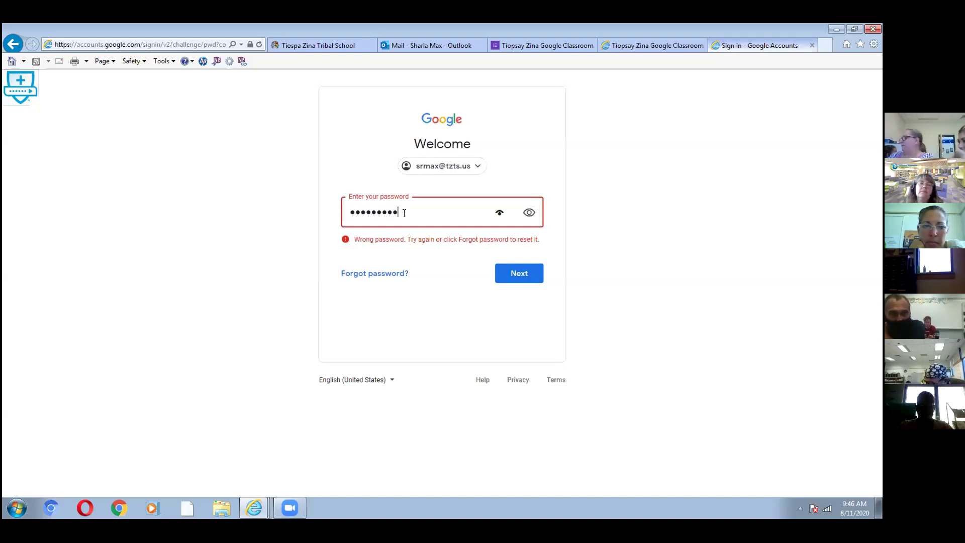
left_click(511, 277)
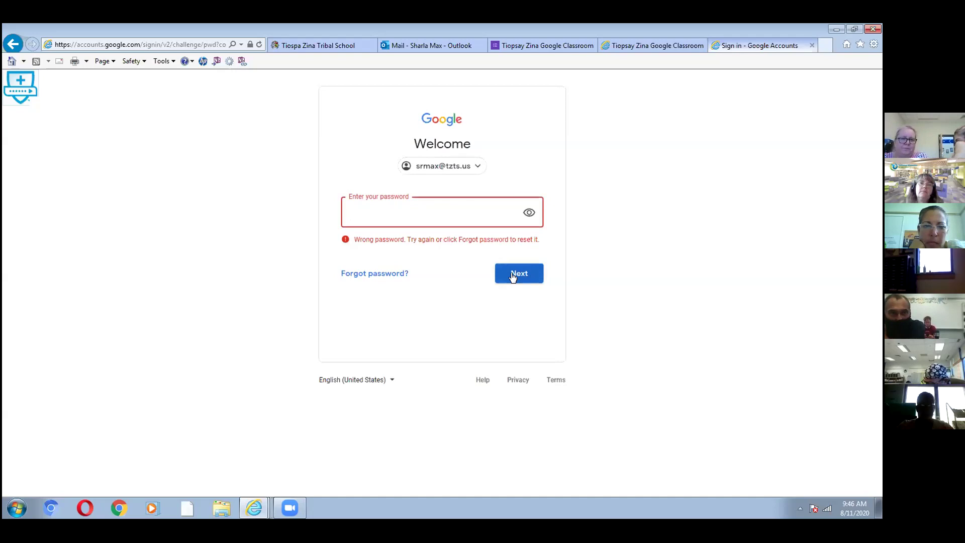
type("••••••")
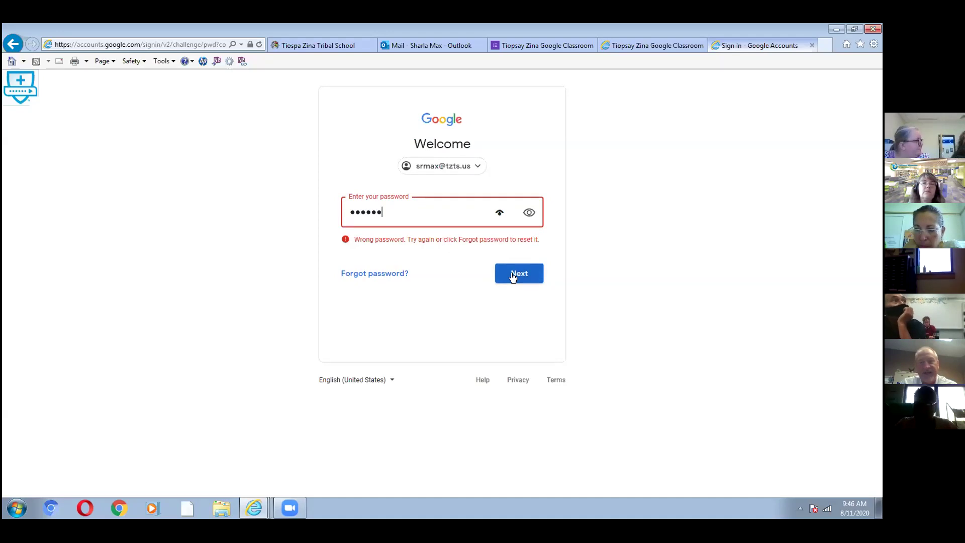
key("BackSpace")
key("BackSpace")
key("BackSpace")
key("BackSpace")
key("BackSpace")
key("BackSpace")
type("********")
left_click(514, 277)
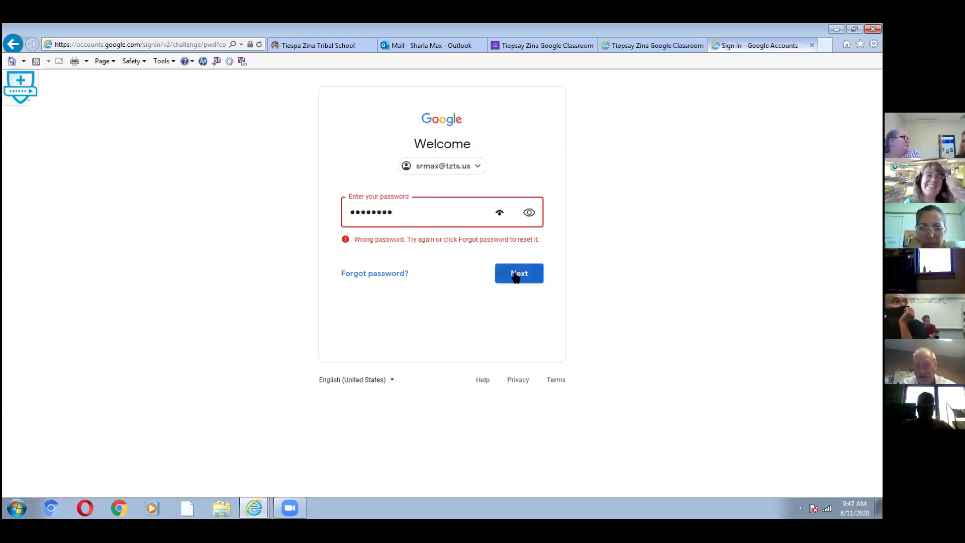
left_click(516, 277)
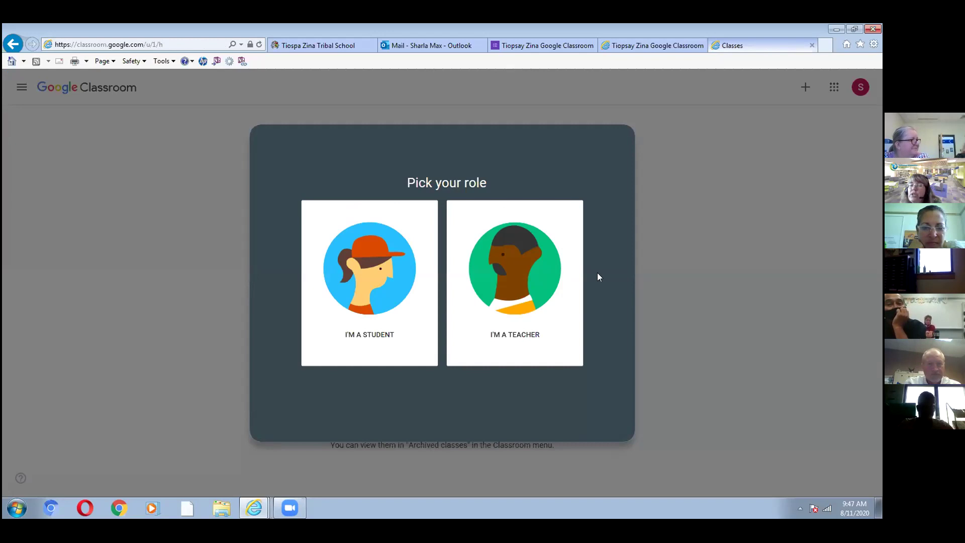
- Choose I'M A TEACHER on the Pick your role screen
left_click(517, 276)
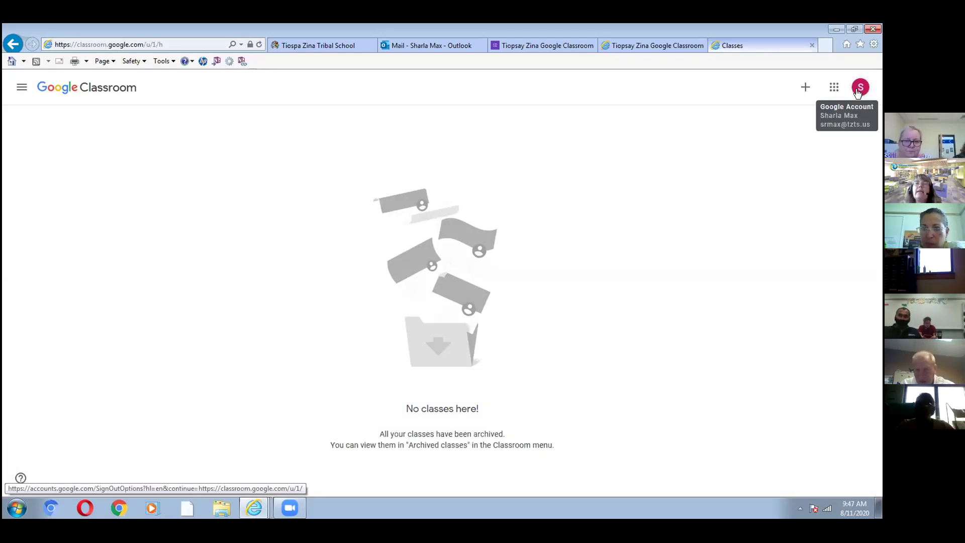
- Open Join class from the + menu, enter the seven-character class code, and join
left_click(805, 88)
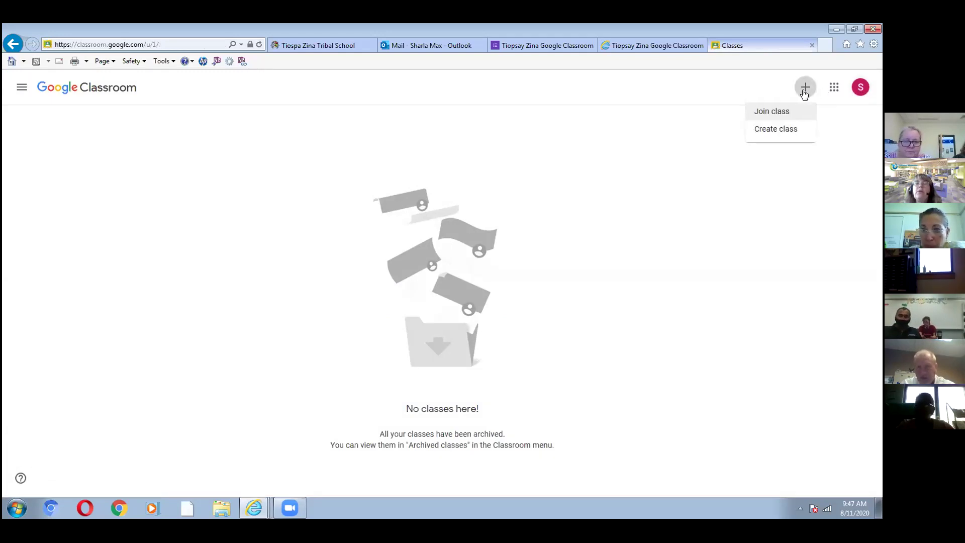
left_click(779, 111)
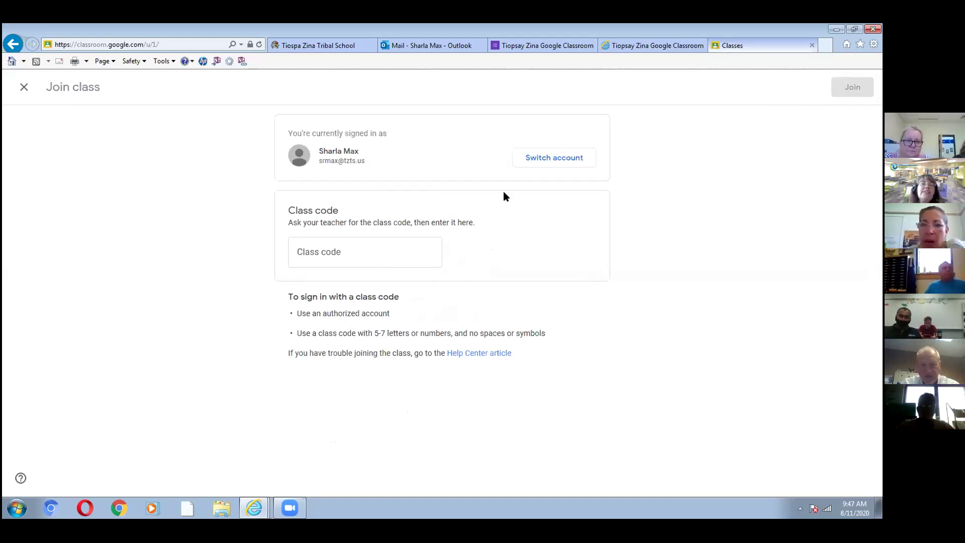
left_click(304, 254)
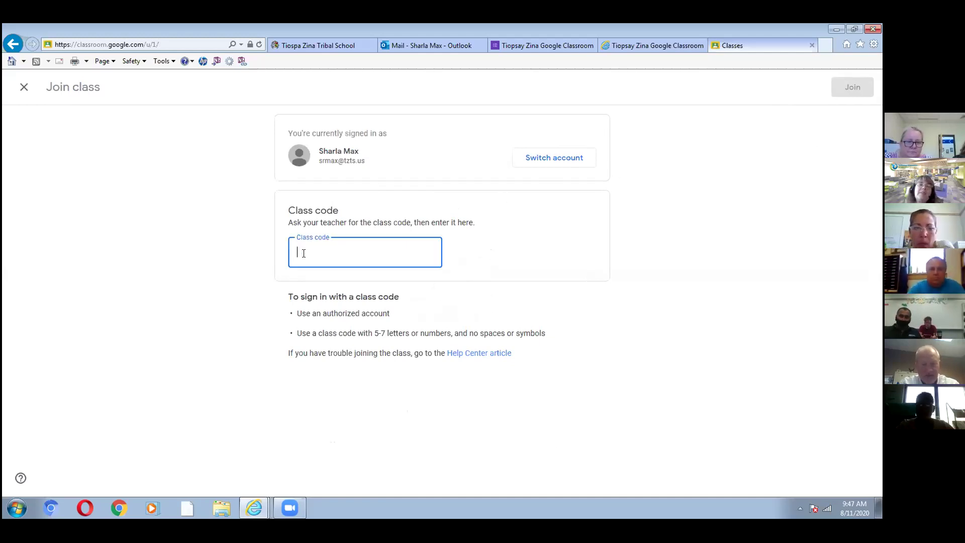
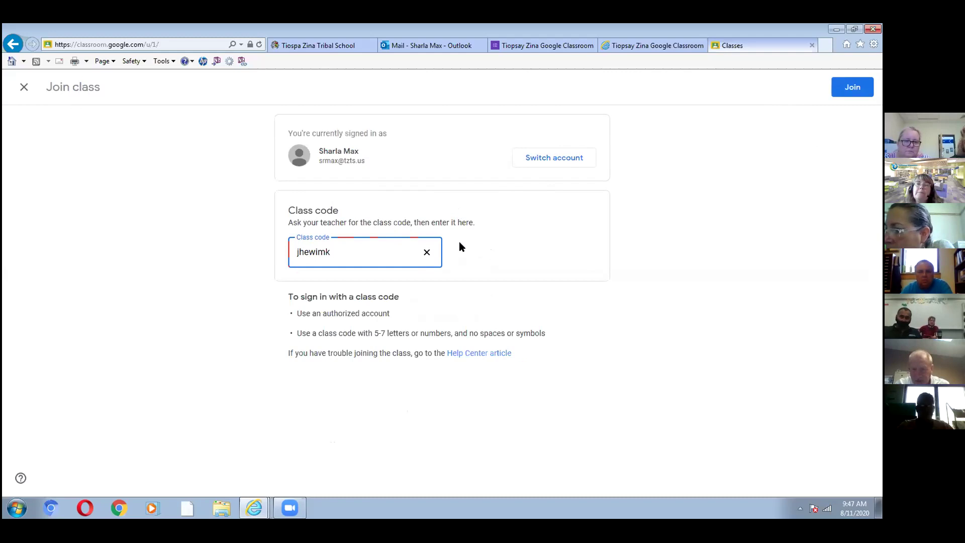
left_click(848, 89)
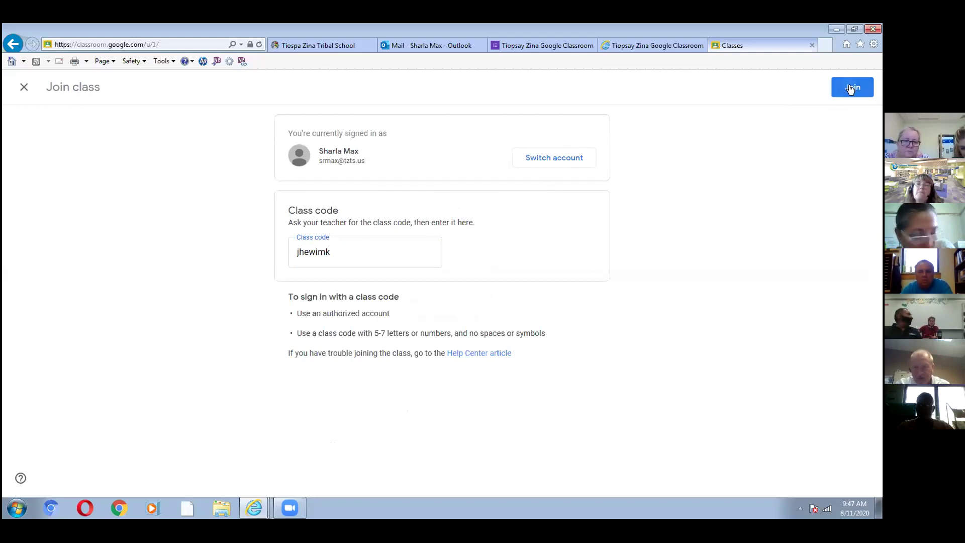
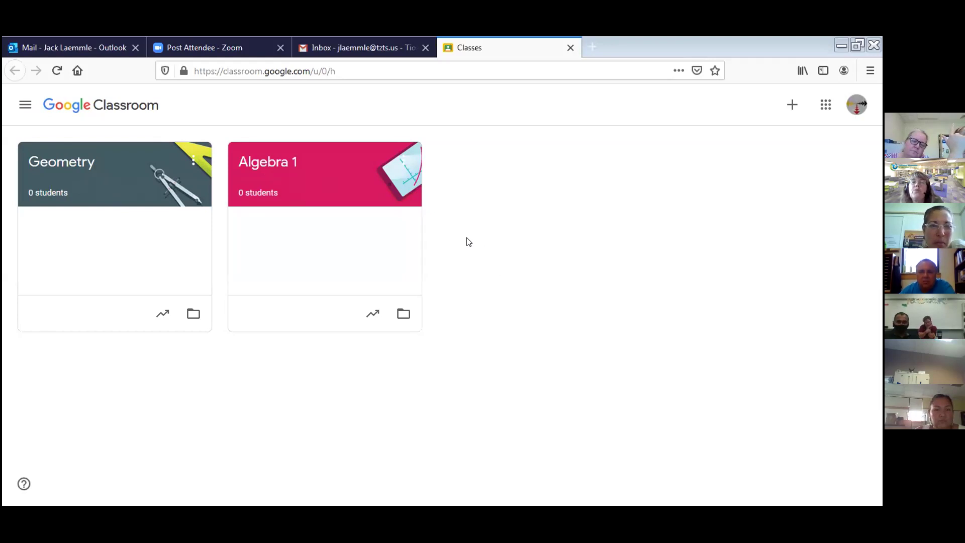
- Join the Tiospay Zina Google Classroom class by entering its class code
left_click(792, 105)
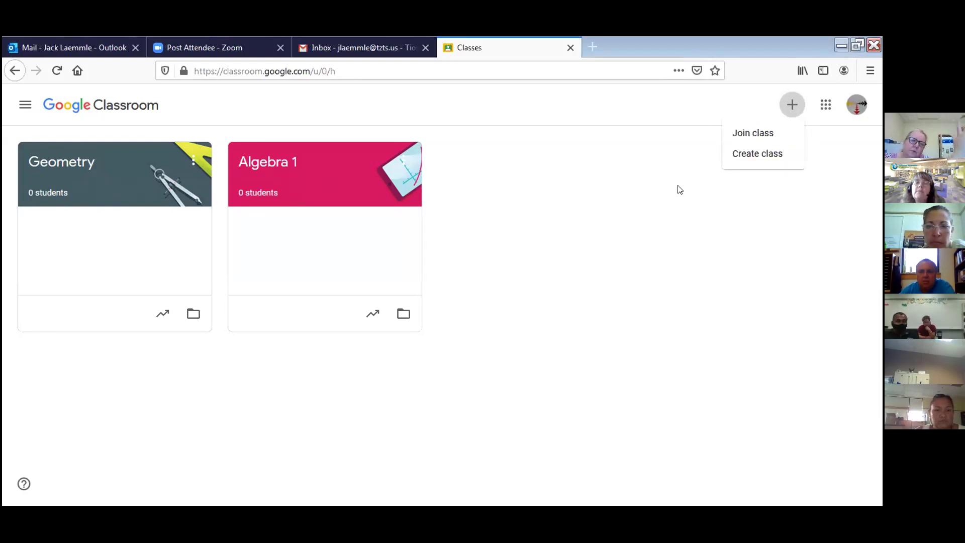
left_click(749, 133)
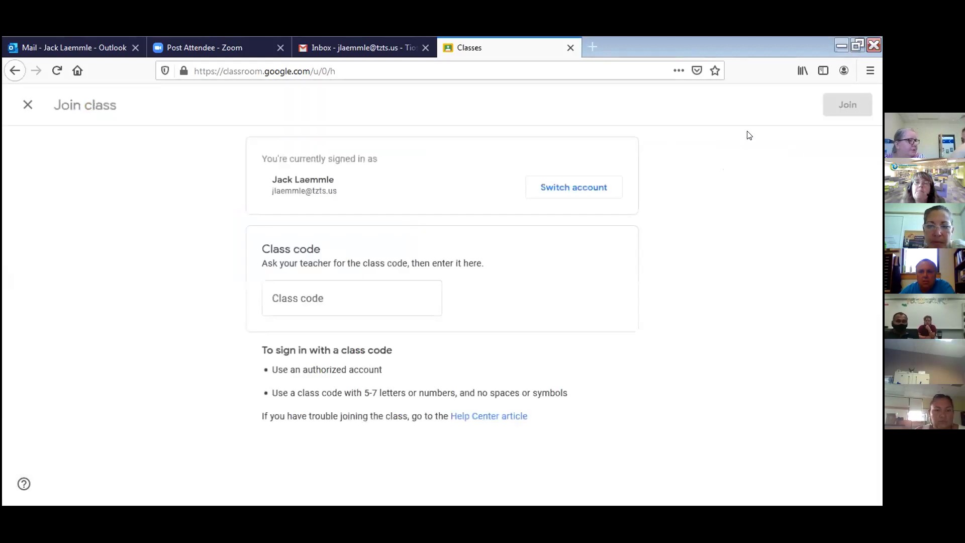
left_click(322, 295)
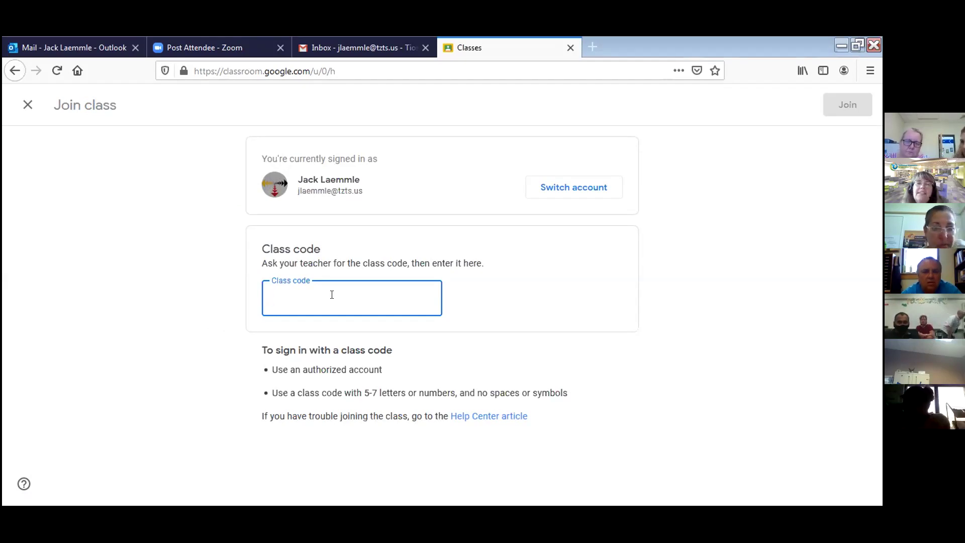
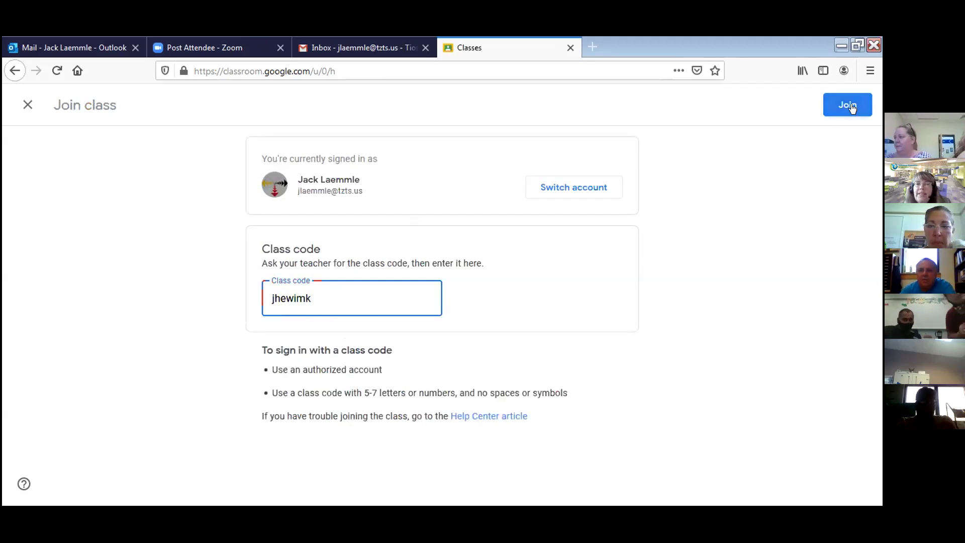
left_click(851, 105)
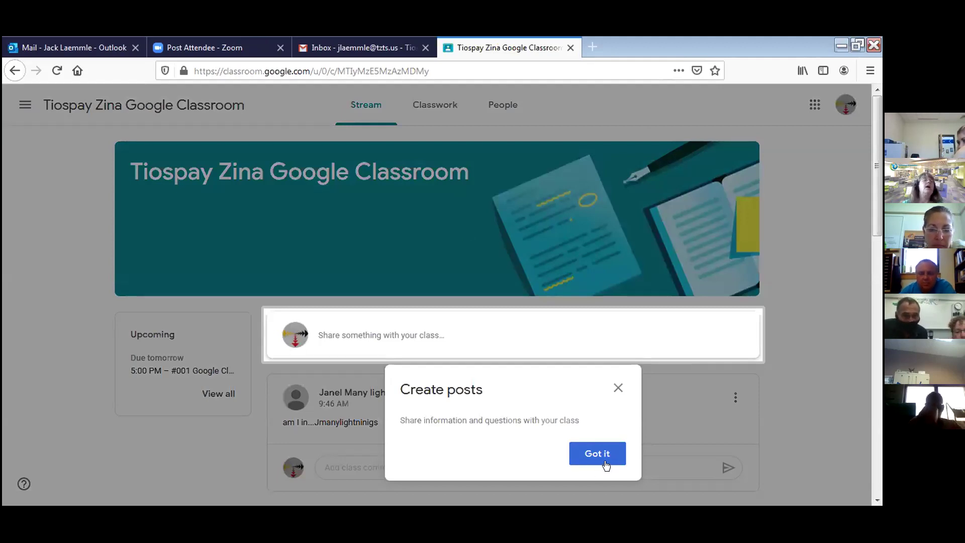
left_click(603, 457)
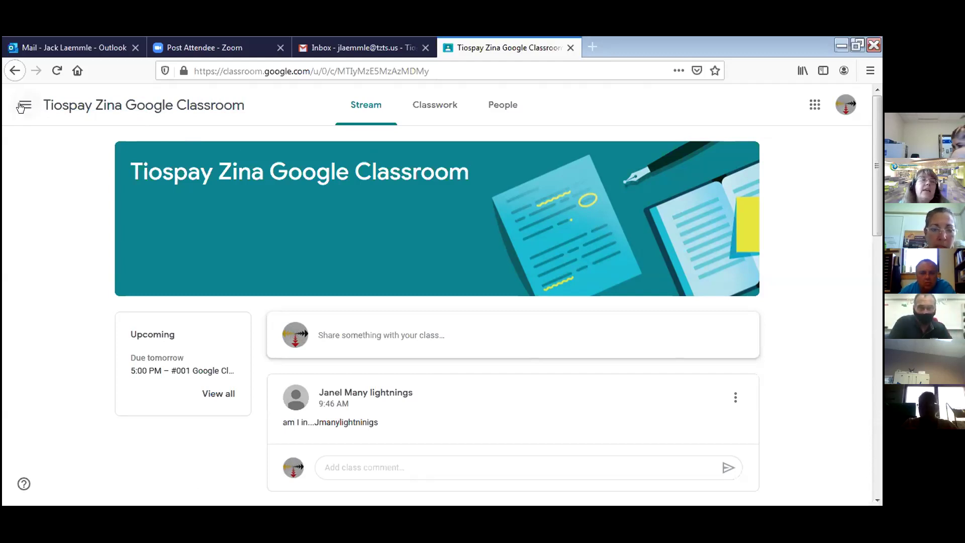
left_click(24, 105)
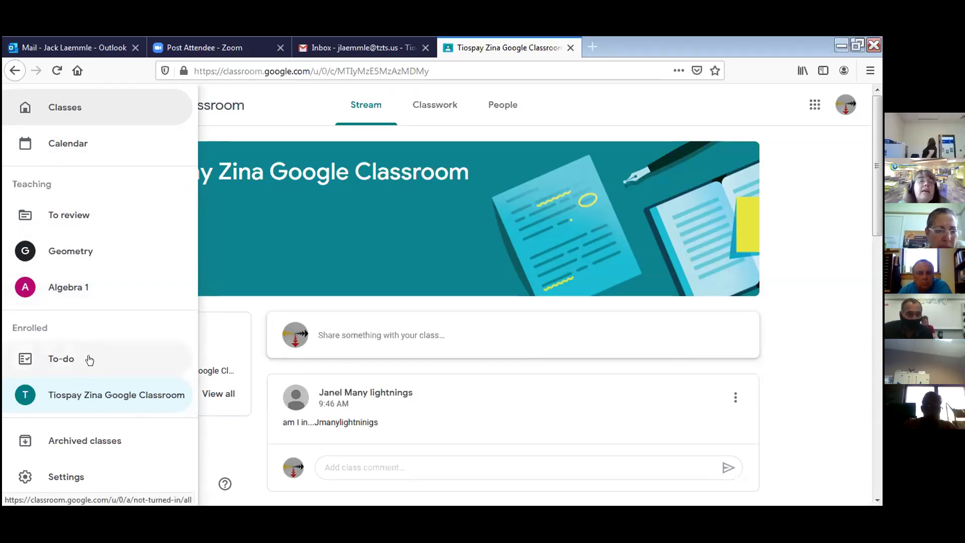
scroll(79, 382, "down", 3)
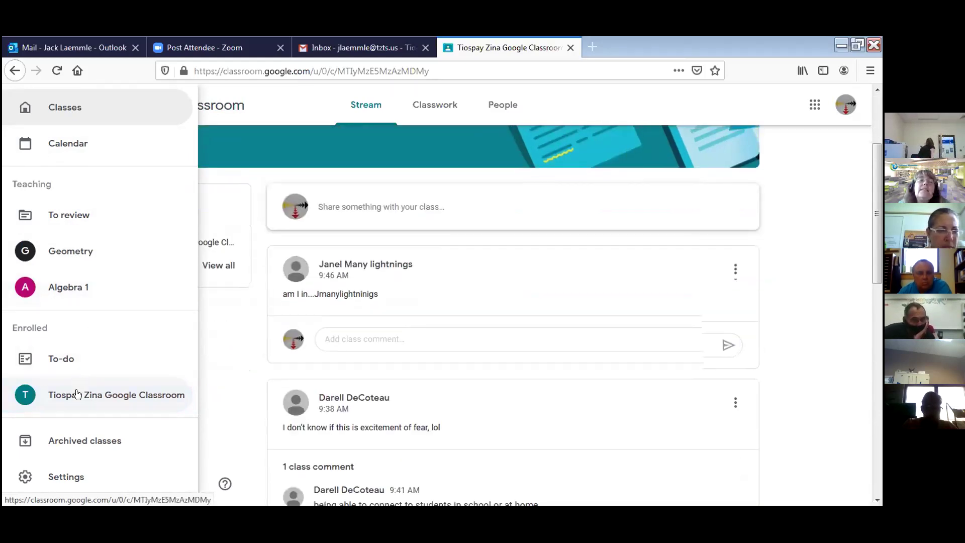
scroll(77, 393, "up", 3)
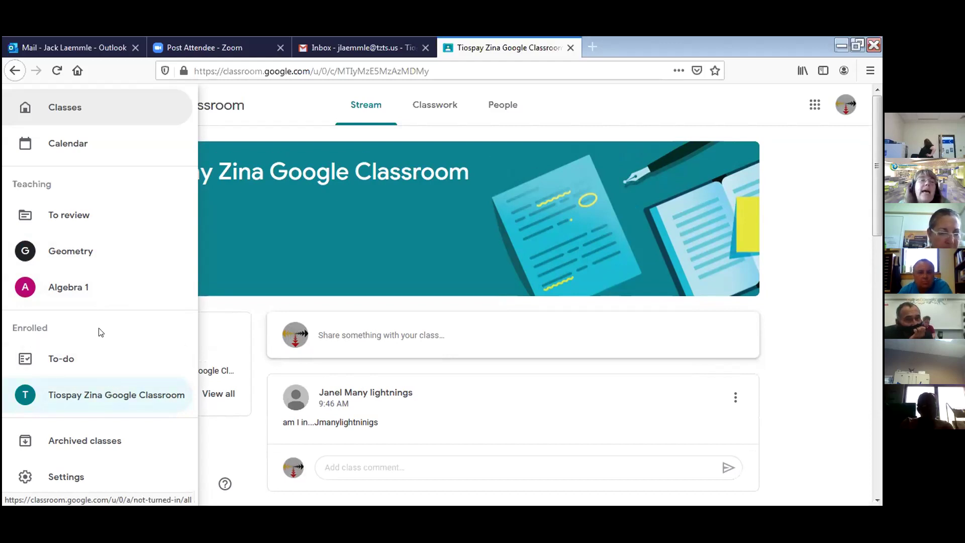
- Go to the Classes home, then switch to the Tiospay Zina People roster window
left_click(70, 107)
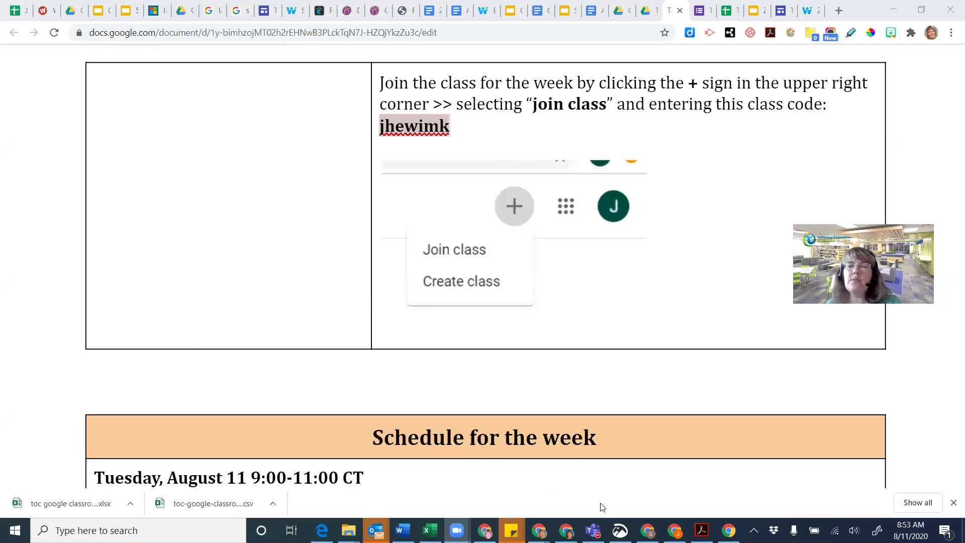
mouse_move(674, 530)
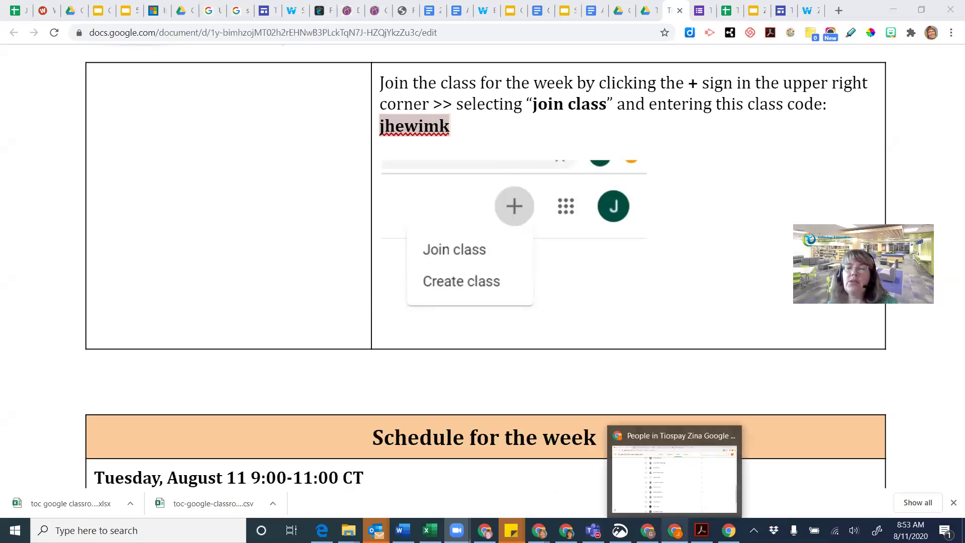
left_click(681, 496)
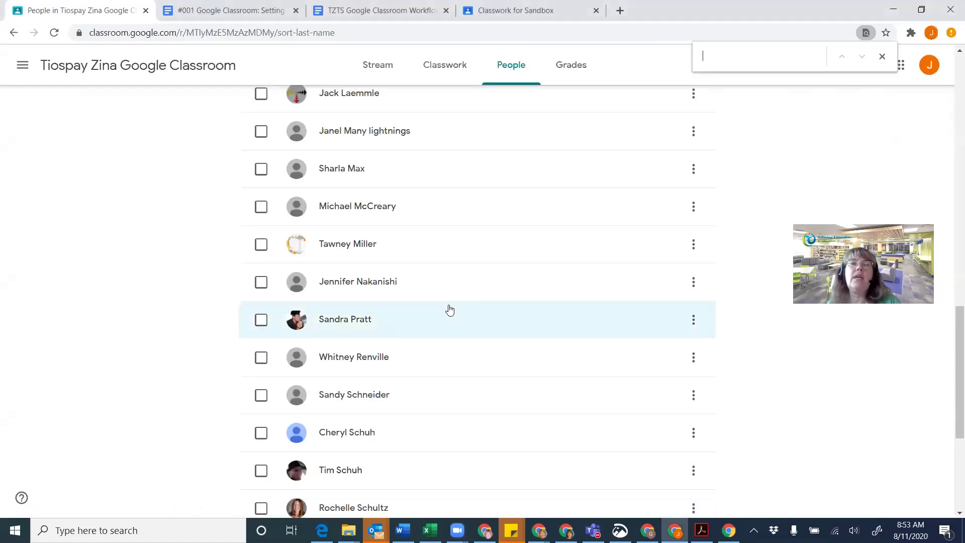
- Return to the Tiospay Zina Stream, closing the Move posts to top tip and find bar
scroll(448, 308, "up", 15)
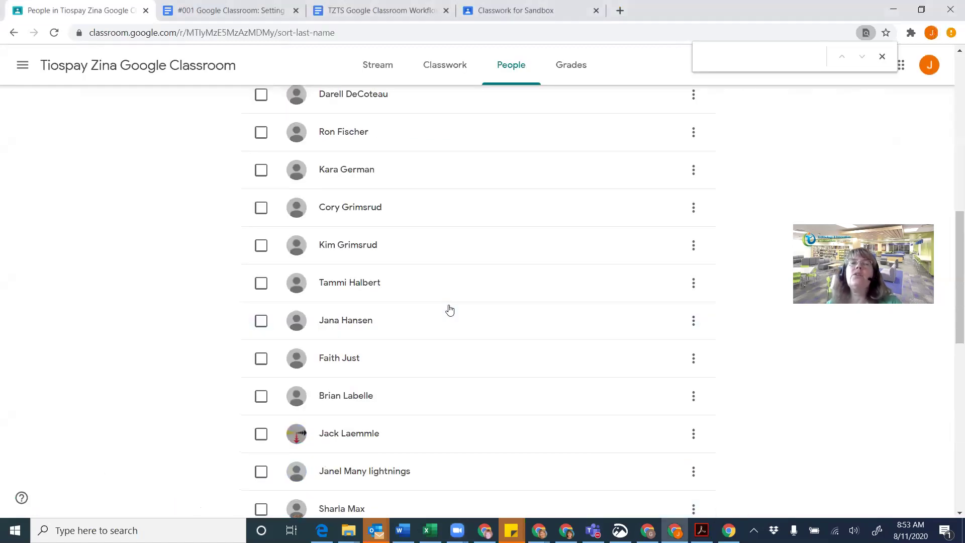
left_click(50, 66)
scroll(80, 133, "down", 4)
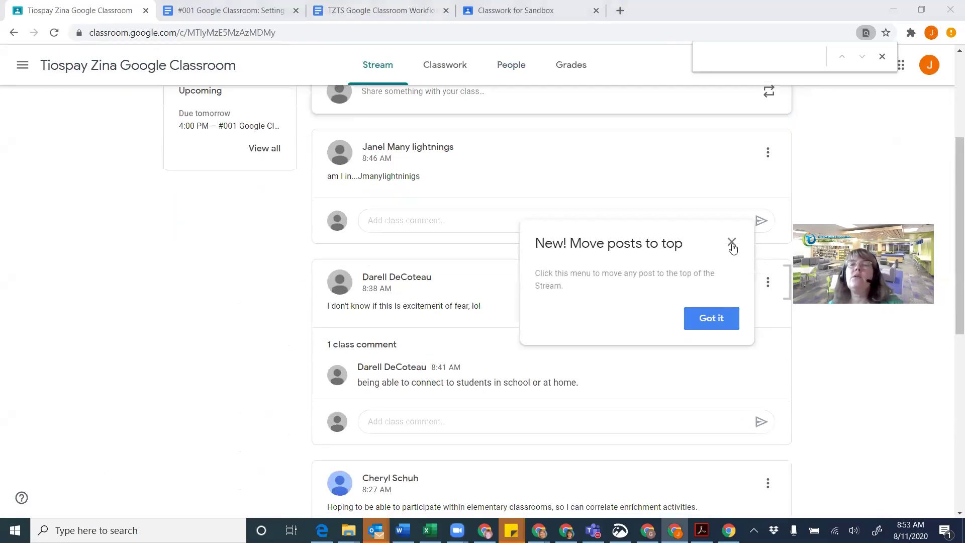
left_click(732, 242)
scroll(713, 234, "up", 4)
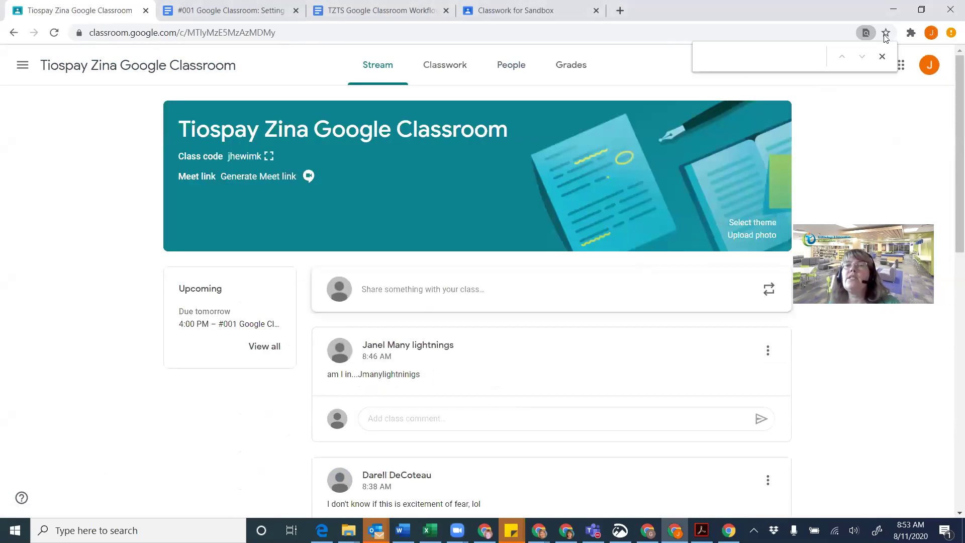
left_click(882, 56)
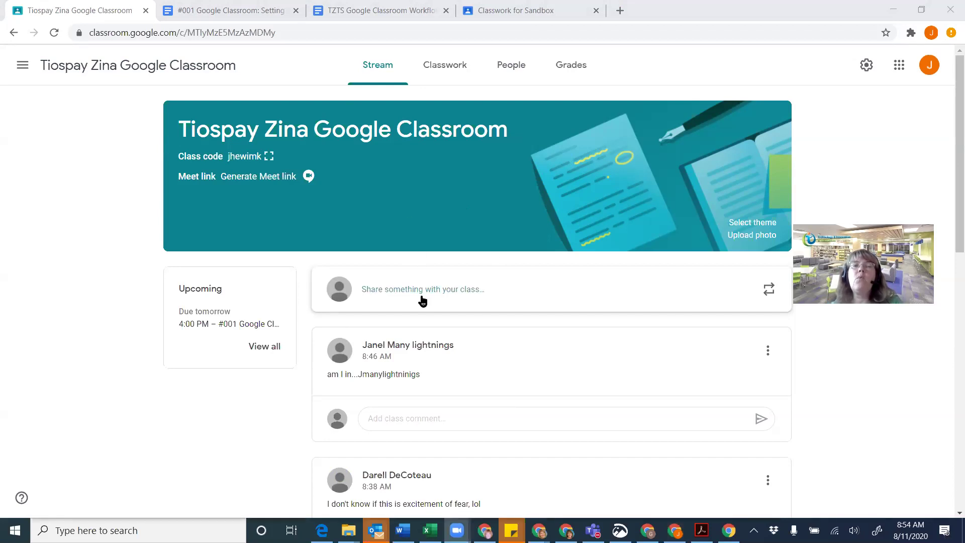
scroll(422, 300, "down", 1)
- Look over the Stream posts, then open Classwork showing the #002 draft and #001
scroll(422, 299, "down", 10)
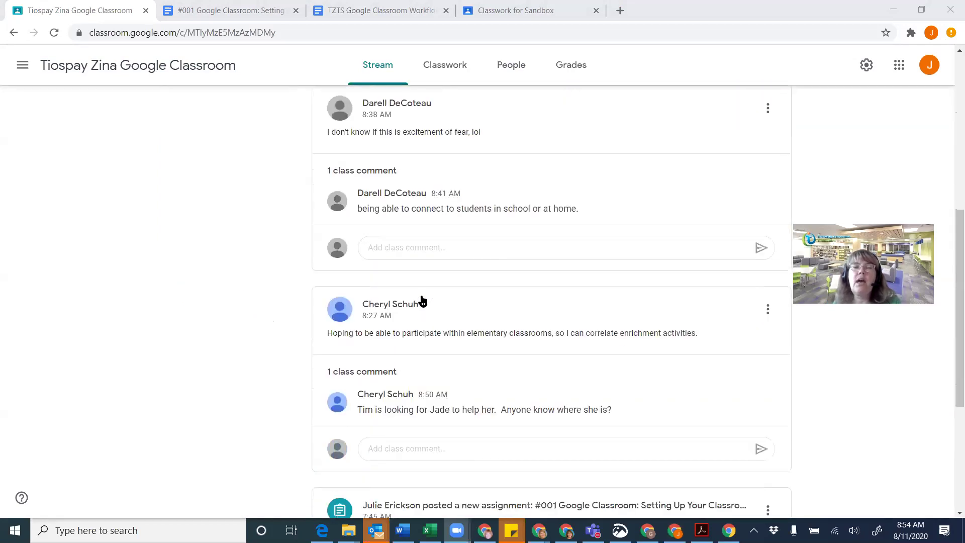
scroll(422, 300, "down", 2)
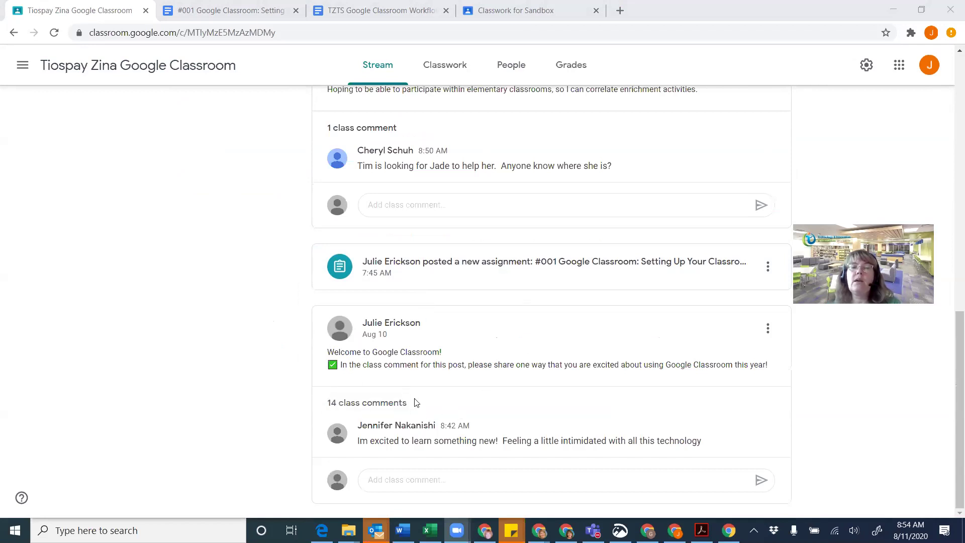
scroll(459, 435, "up", 1)
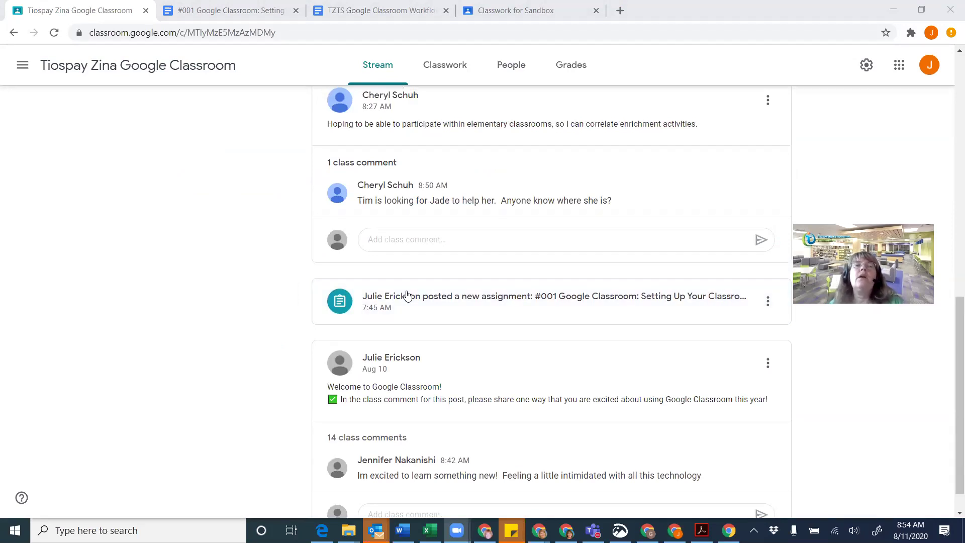
scroll(481, 214, "up", 10)
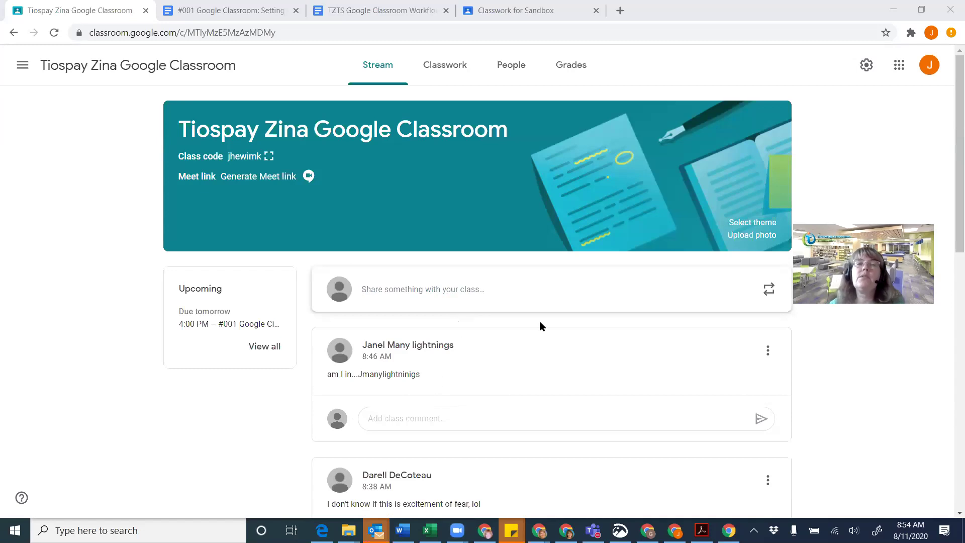
left_click(459, 74)
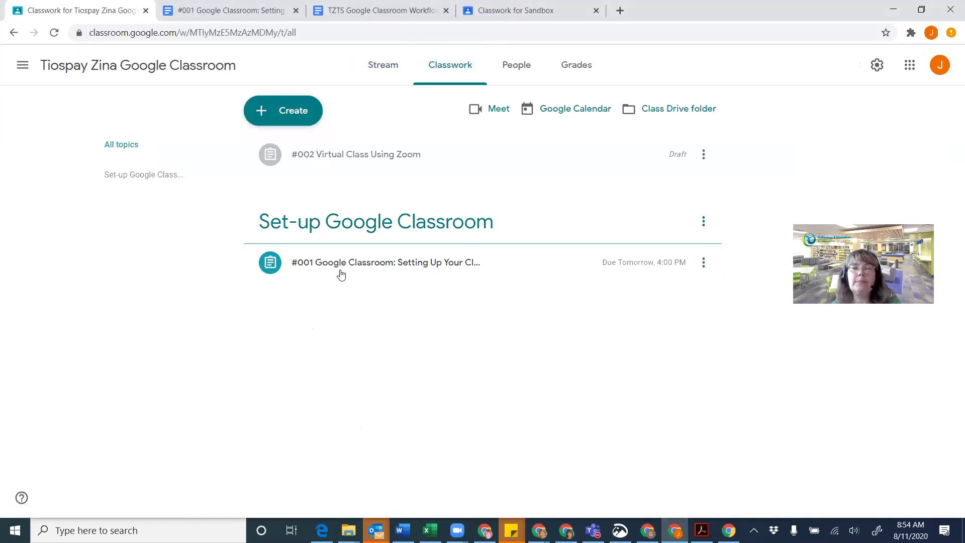
- View the People roster, then the Grades page with #001 out of 25
left_click(523, 70)
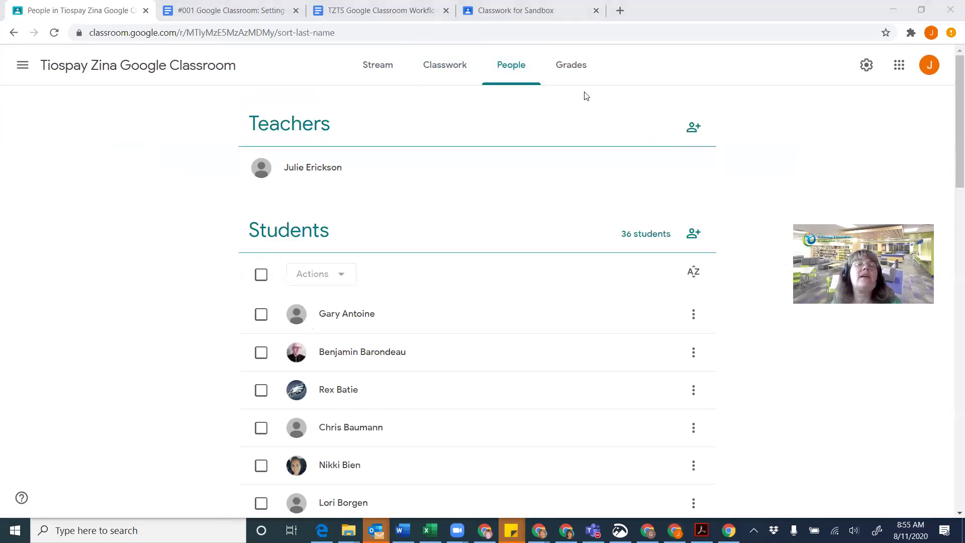
left_click(574, 70)
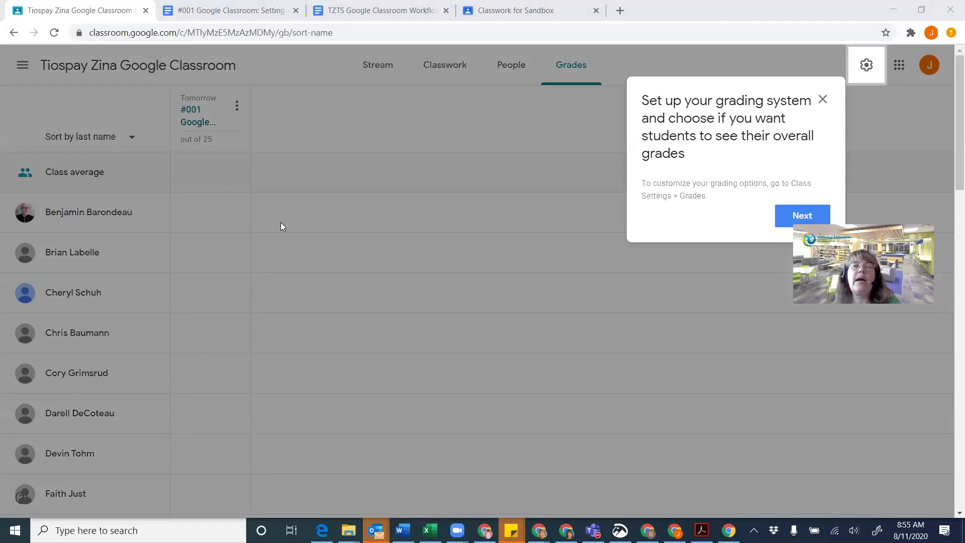
left_click(822, 100)
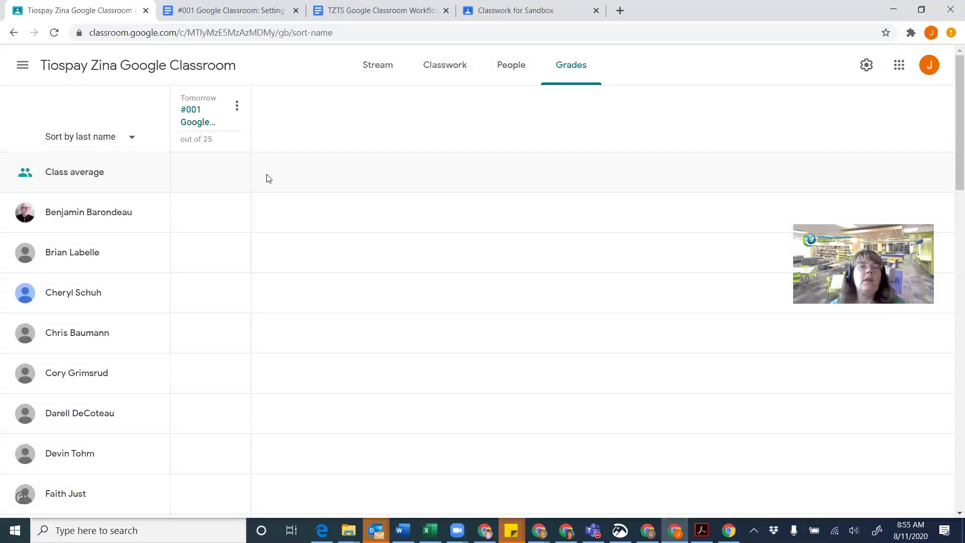
- Expand #001 on Classwork to see its instructions, two attachments, 0 turned in, 36 assigned
left_click(448, 71)
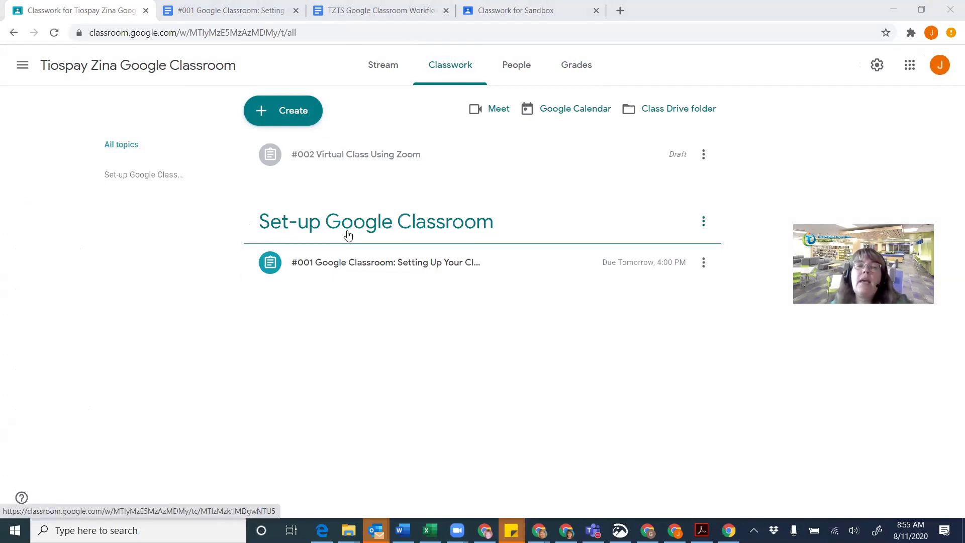
left_click(344, 268)
scroll(388, 323, "down", 2)
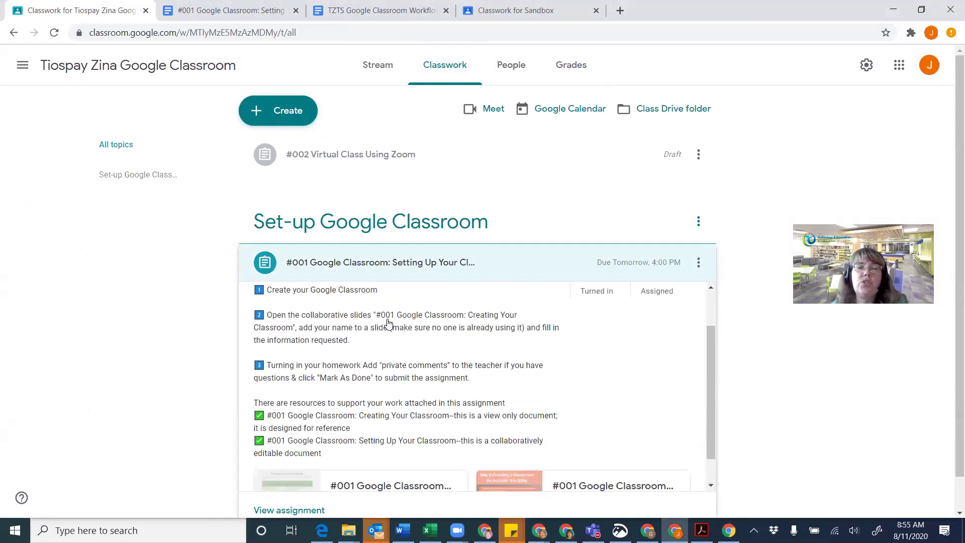
scroll(388, 324, "down", 3)
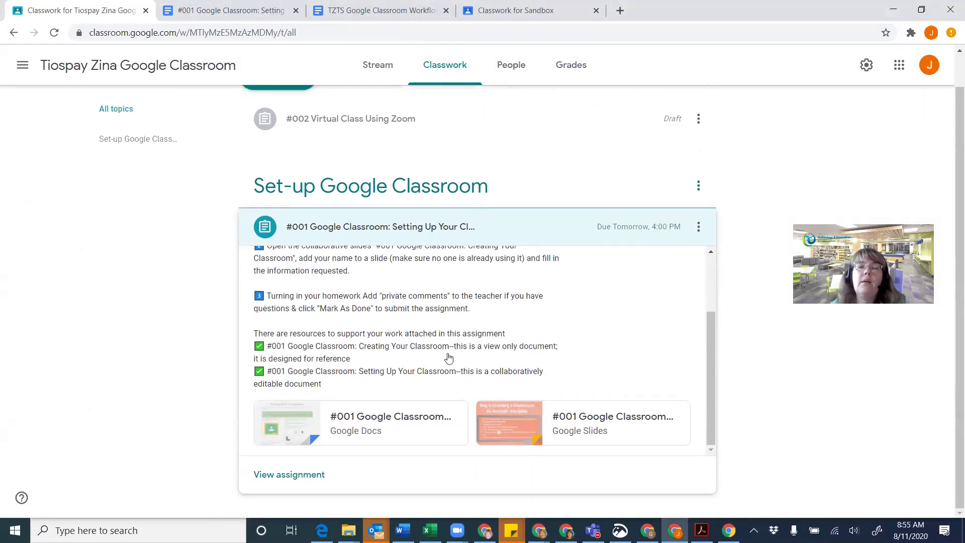
scroll(361, 358, "up", 2)
scroll(361, 358, "up", 1)
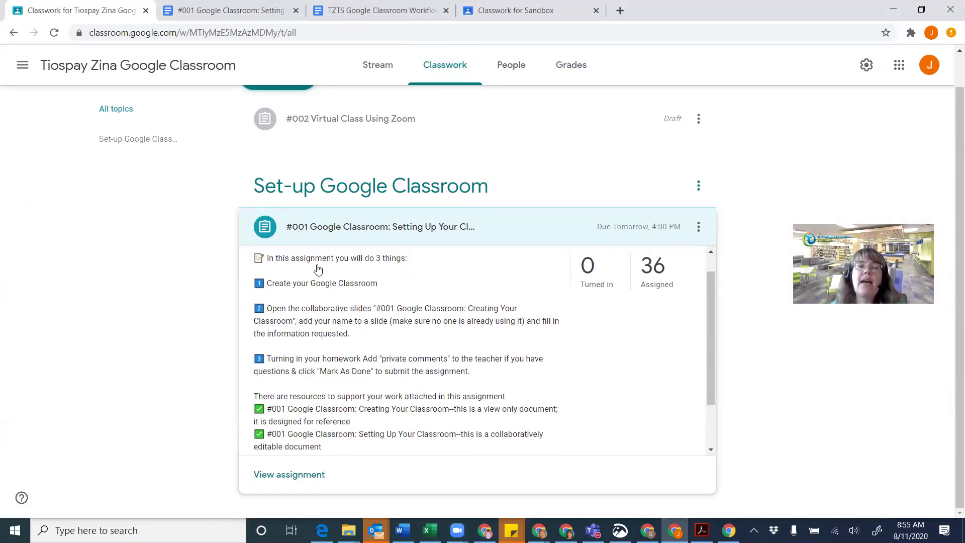
scroll(432, 299, "down", 1)
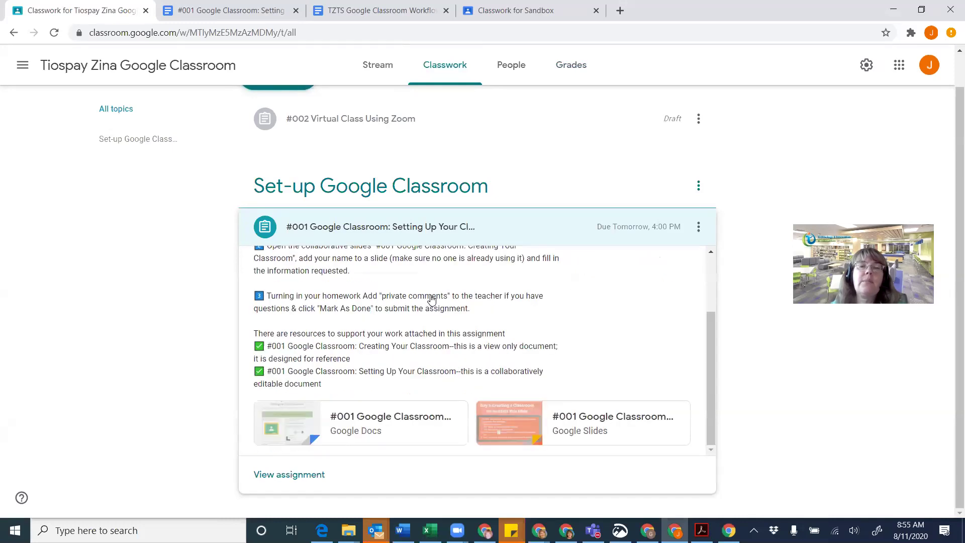
left_click(697, 227)
- Edit assignment #001 and try the instructions' Emoji picker before closing it
left_click(660, 250)
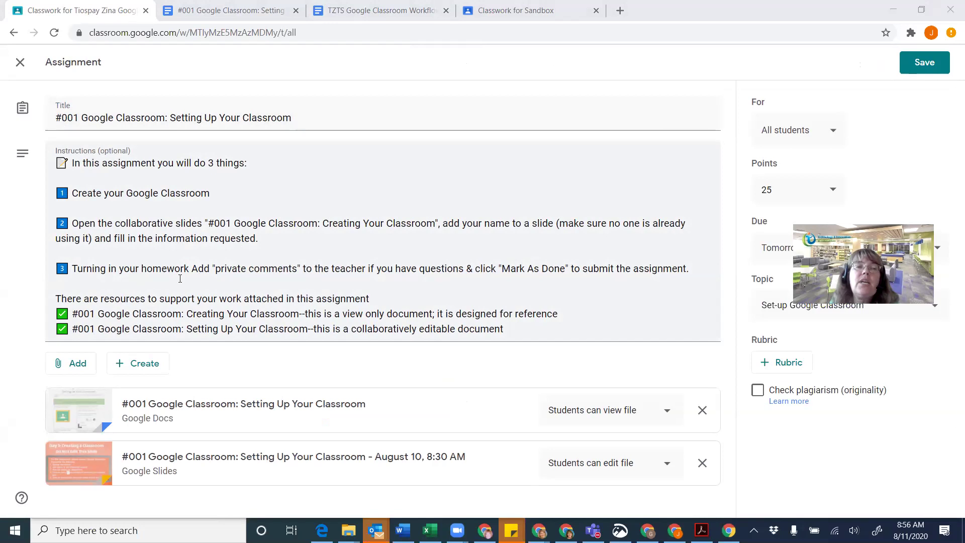
right_click(59, 165)
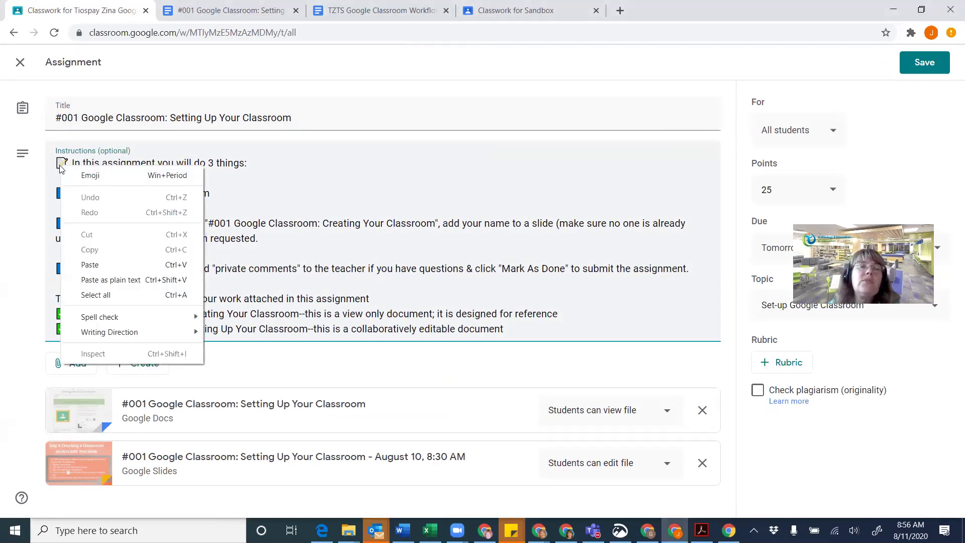
left_click(84, 175)
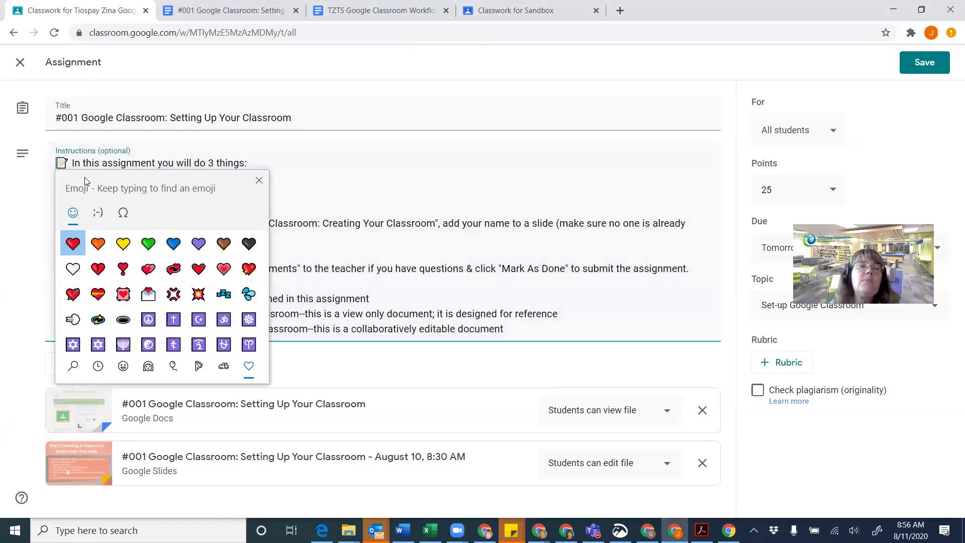
left_click(260, 181)
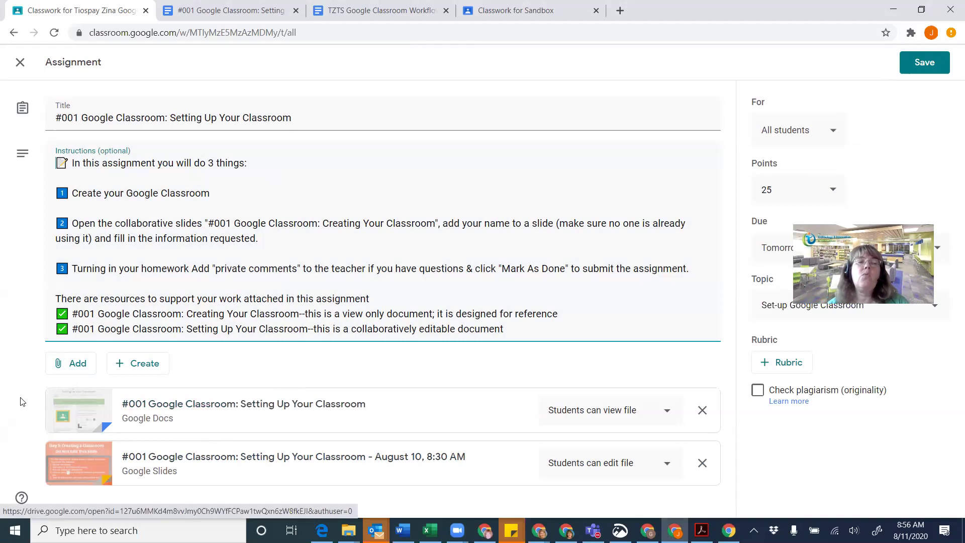
- Browse the attached Setting Up Your Classroom Google Doc, then return to the assignment editor
left_click(228, 412)
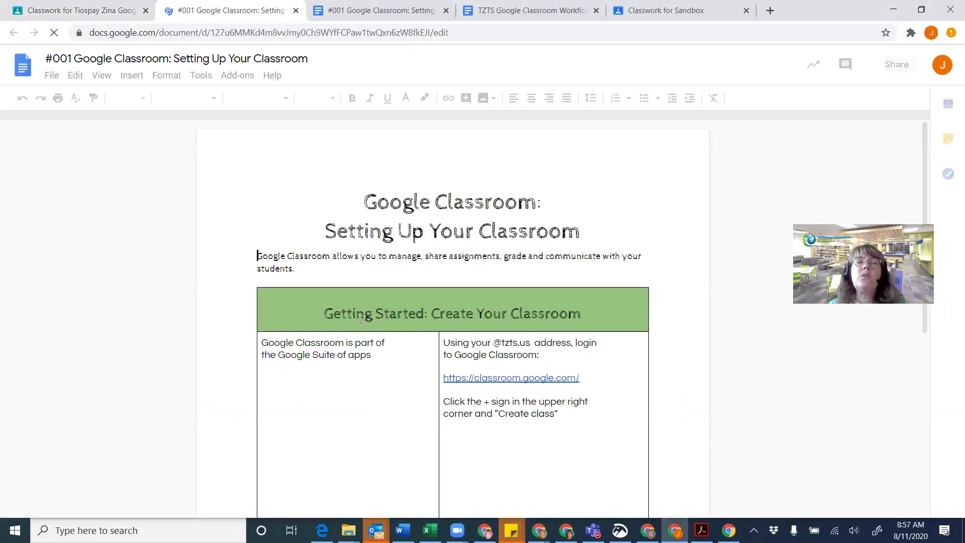
scroll(362, 308, "down", 4)
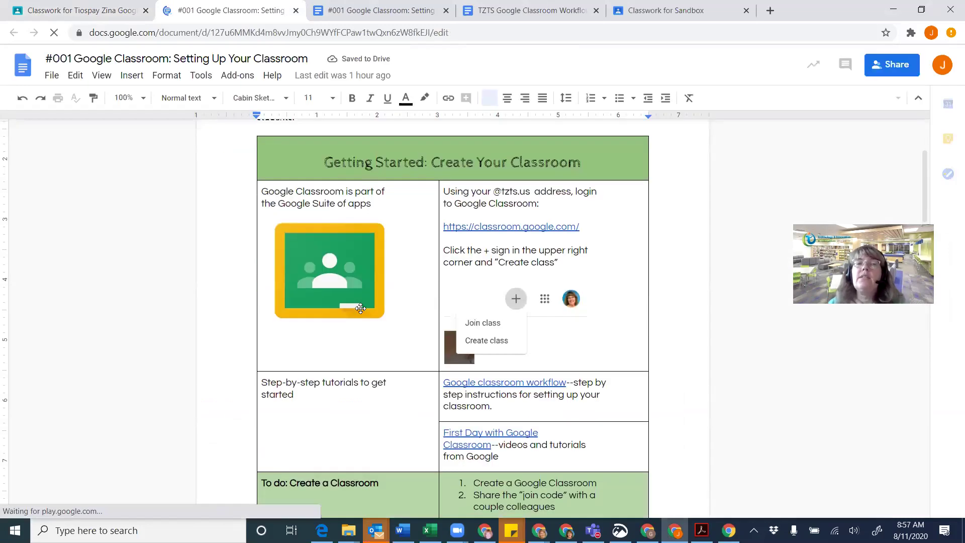
scroll(362, 309, "down", 1)
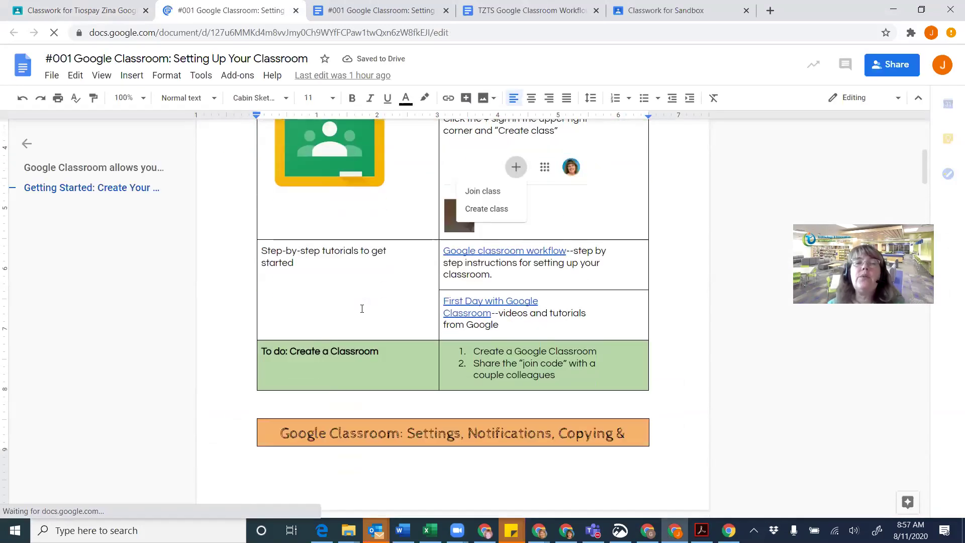
scroll(362, 309, "down", 2)
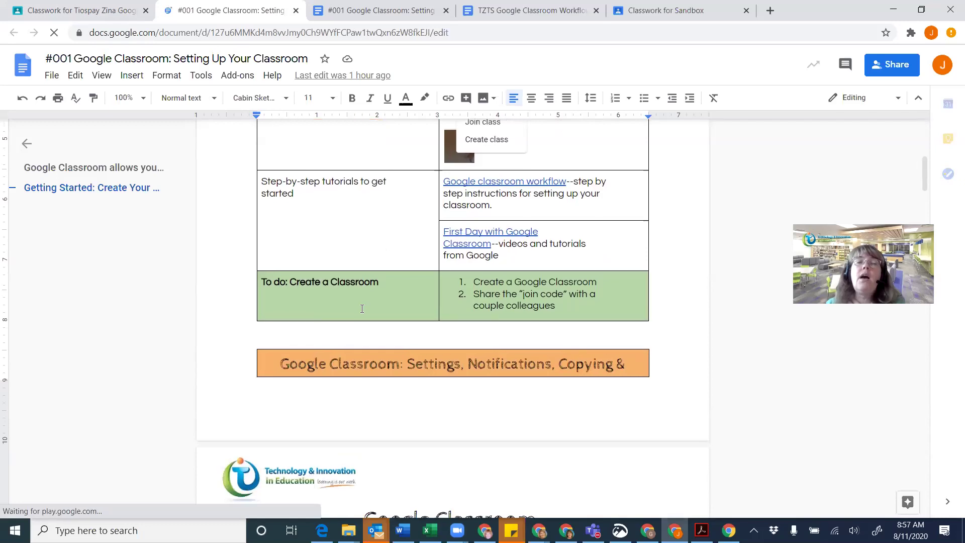
scroll(362, 308, "up", 15)
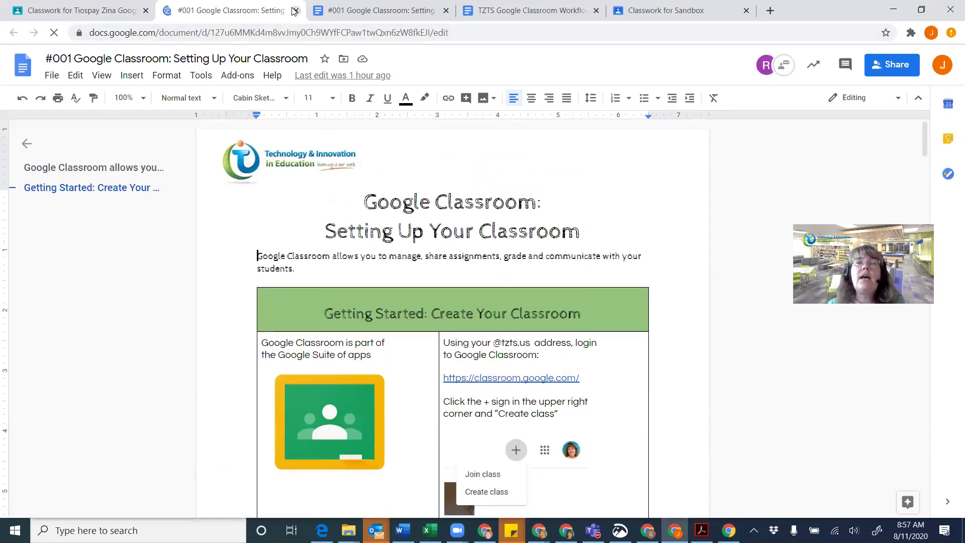
left_click(51, 9)
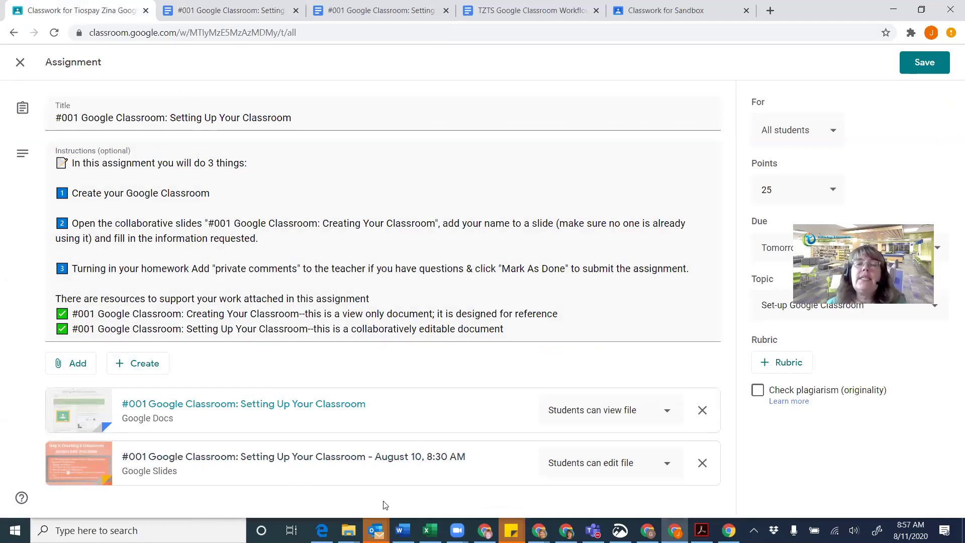
left_click(255, 458)
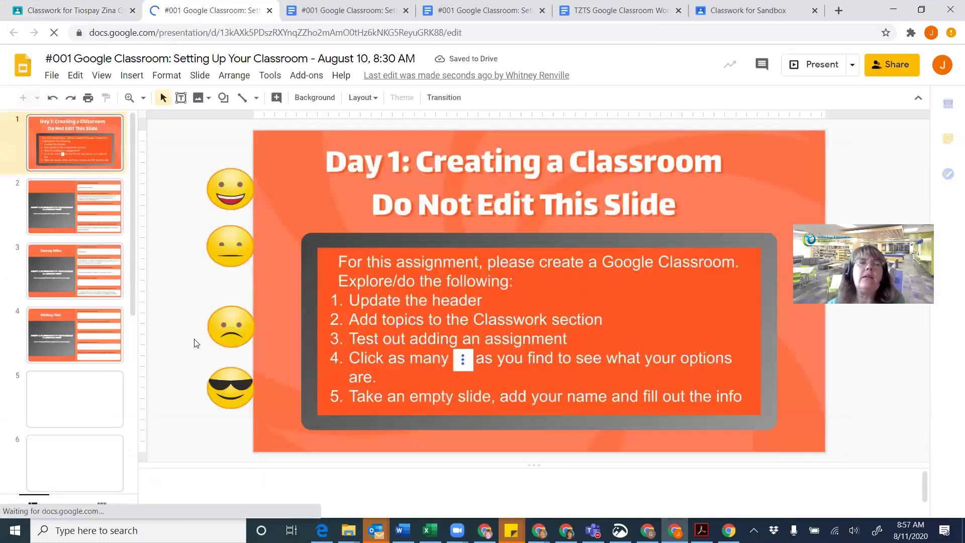
- Step through slides 2 and 3 to the completed Reading/ELA class slide
left_click(95, 215)
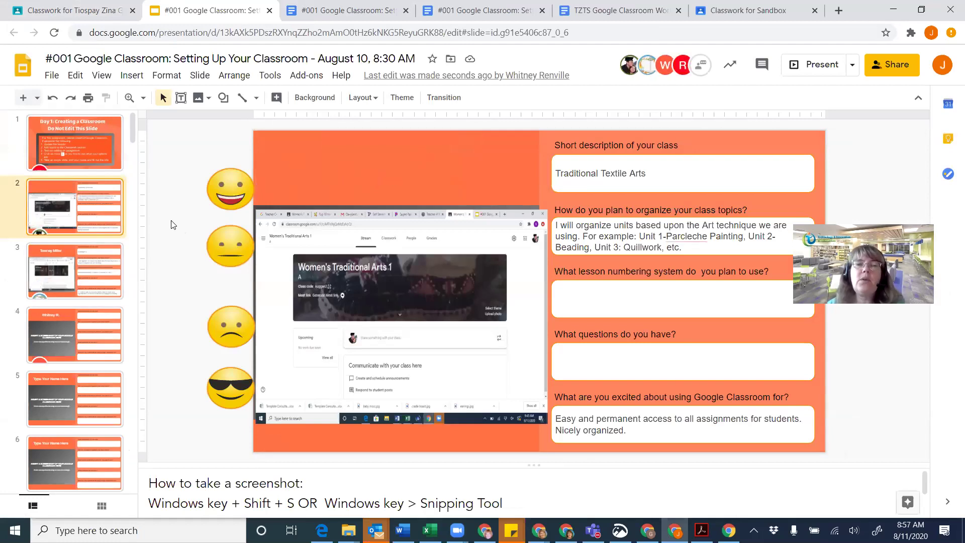
left_click(74, 270)
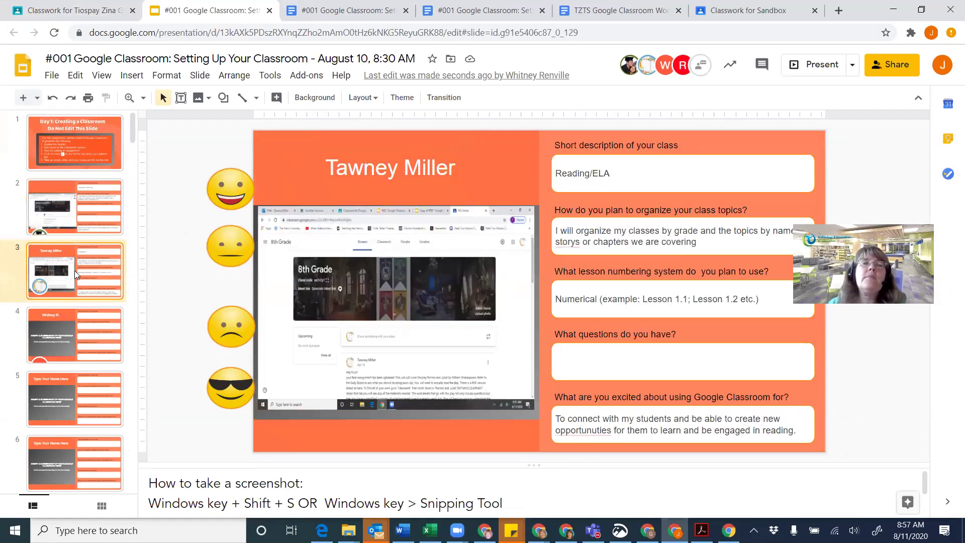
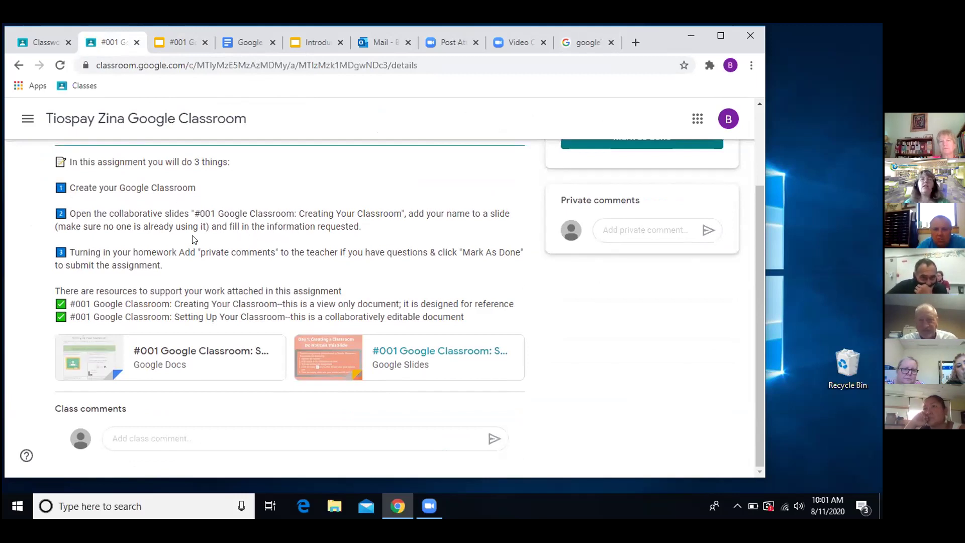
- Post 'very hard to do?' as a class comment on the #001 Setting Up Your Classroom assignment
scroll(192, 239, "up", 3)
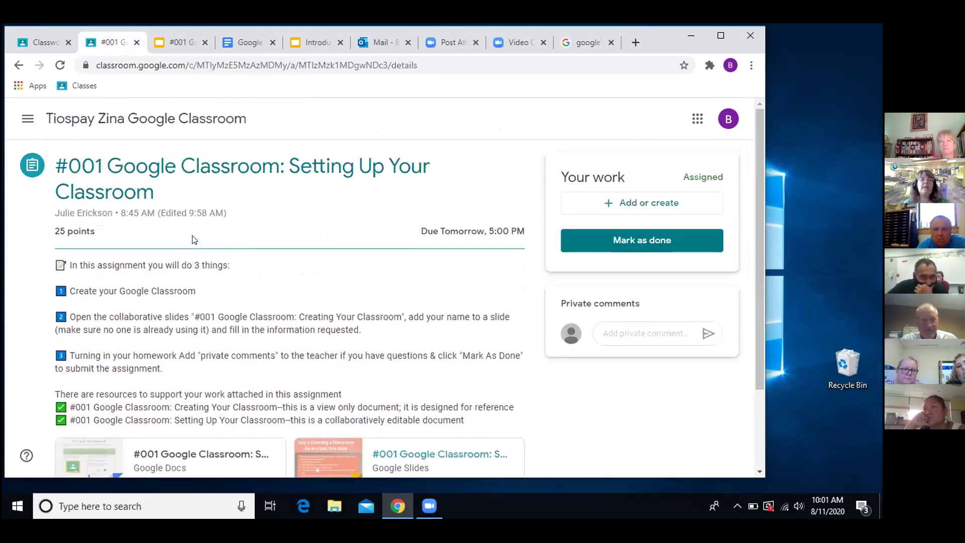
scroll(194, 239, "down", 2)
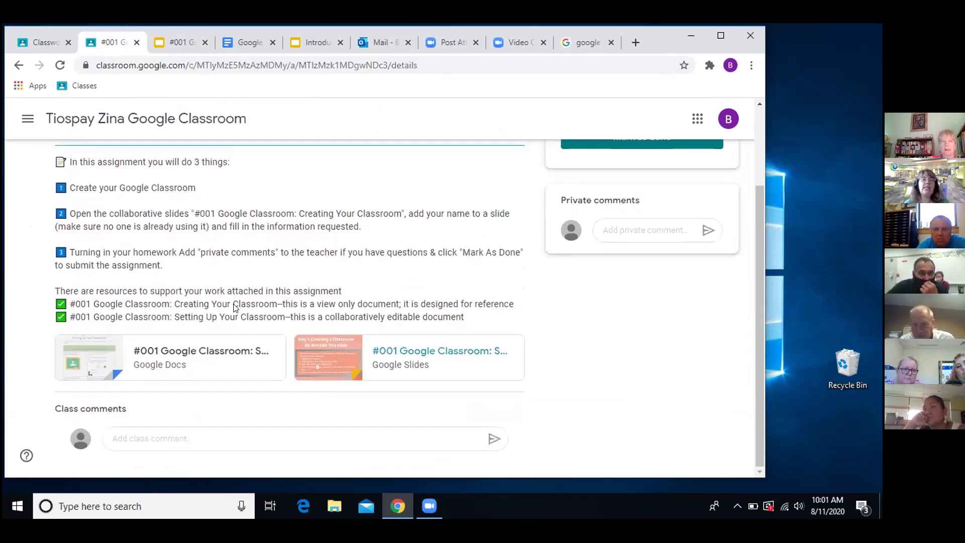
left_click(136, 435)
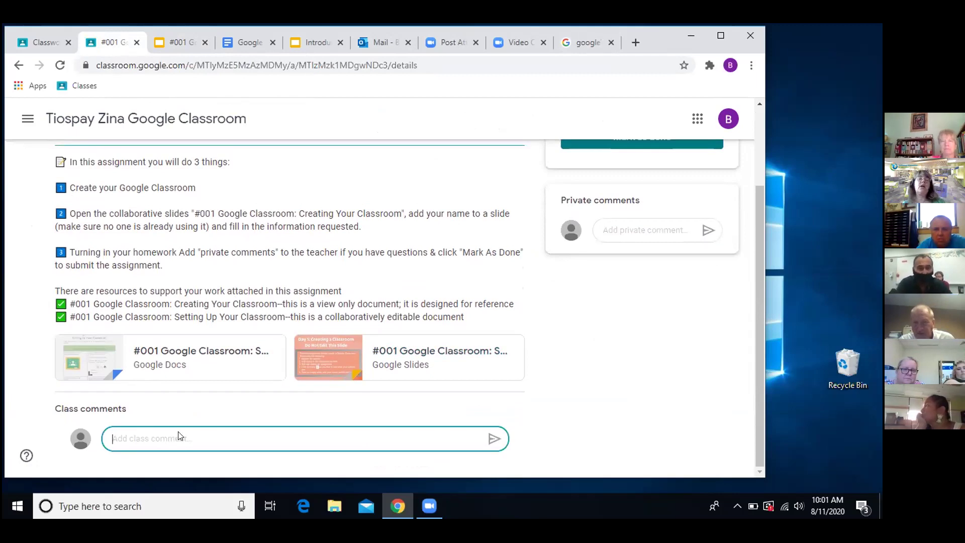
type("very")
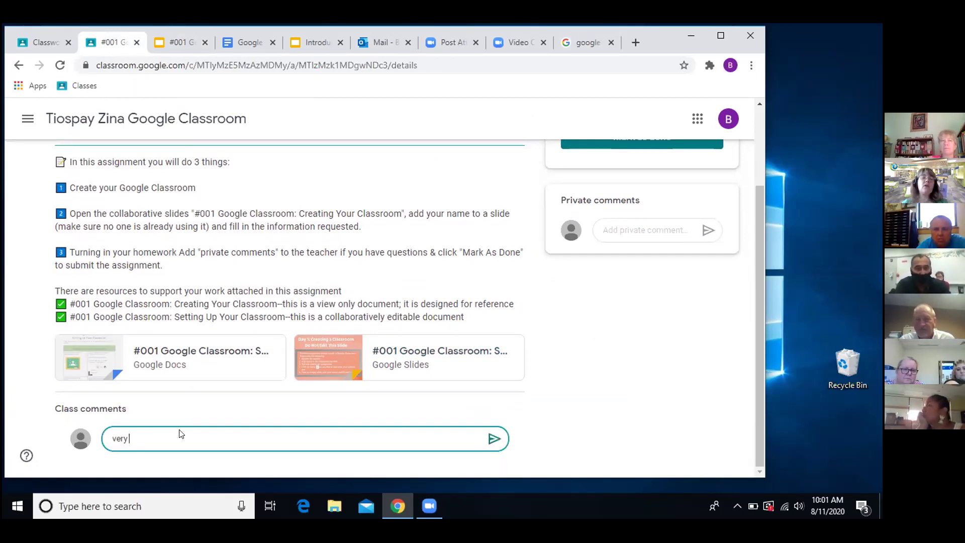
type(" hard to do")
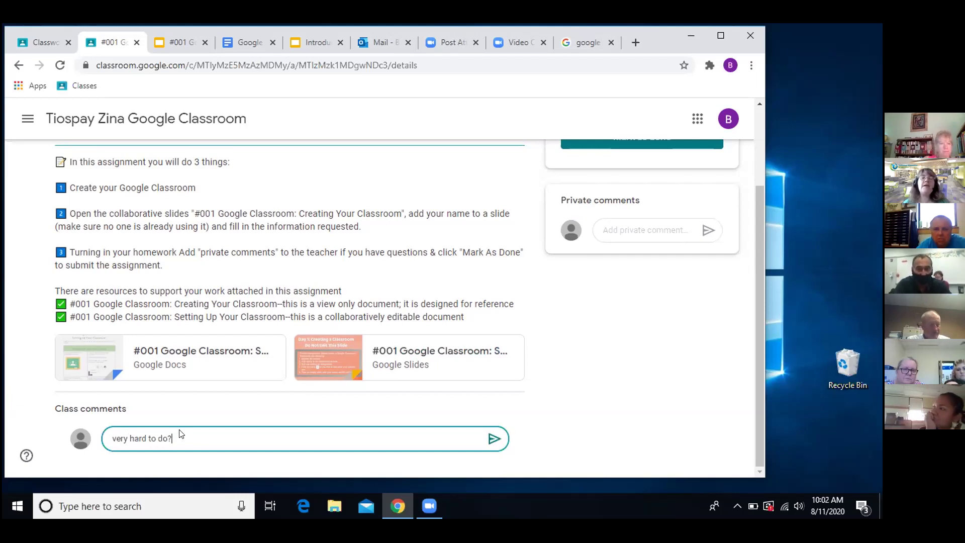
type("?")
key("Return")
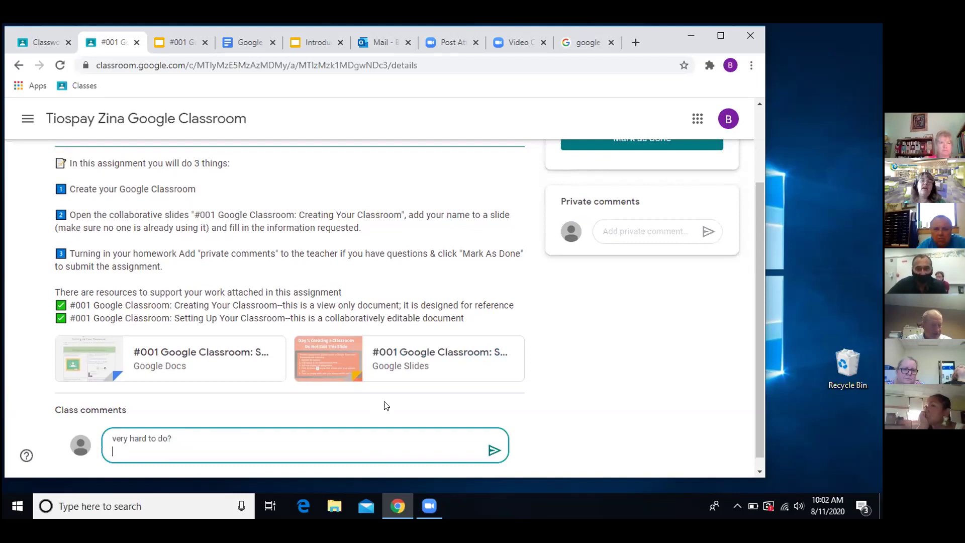
left_click(296, 407)
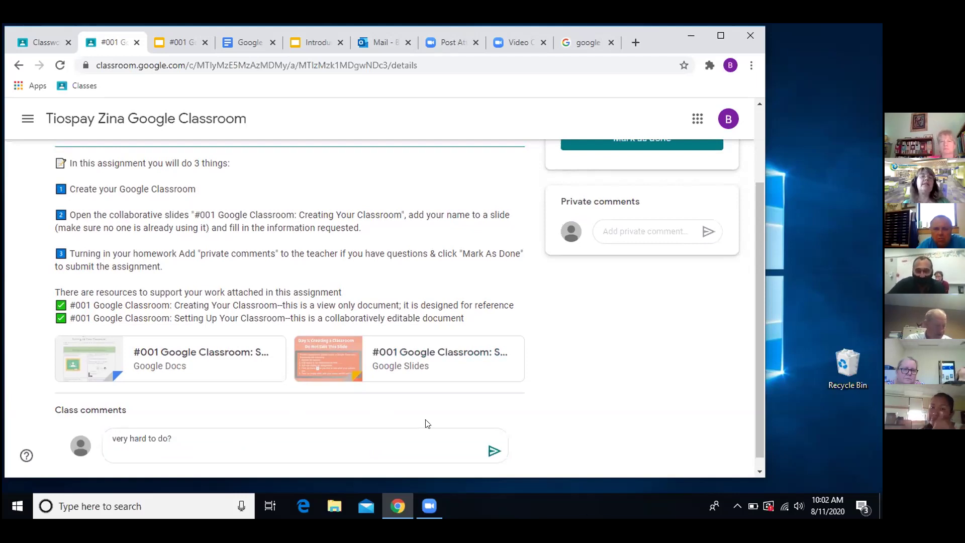
left_click(495, 449)
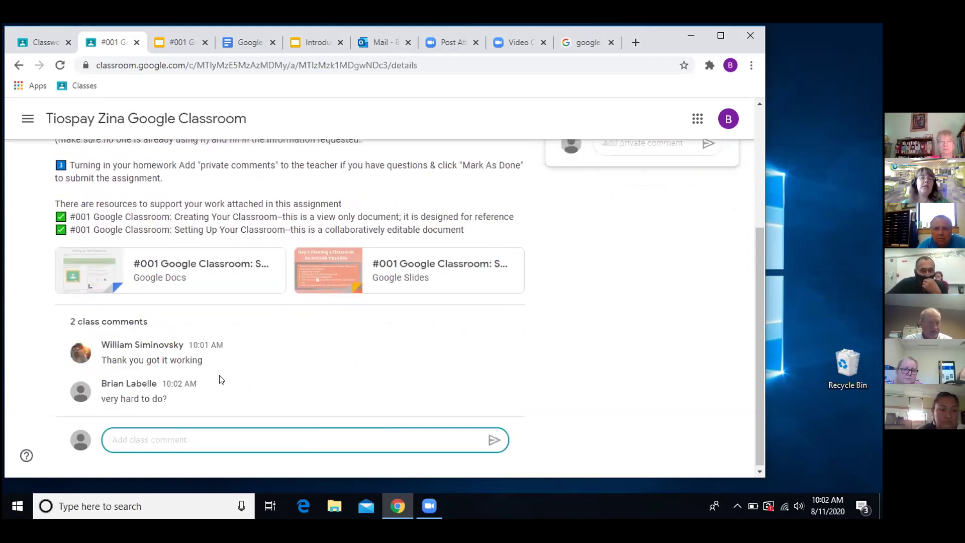
scroll(221, 374, "up", 4)
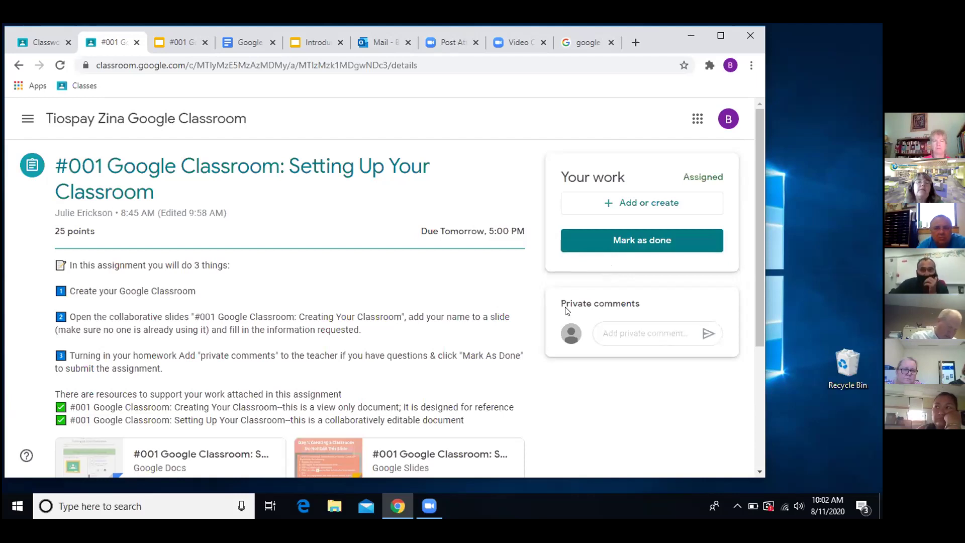
scroll(480, 319, "down", 4)
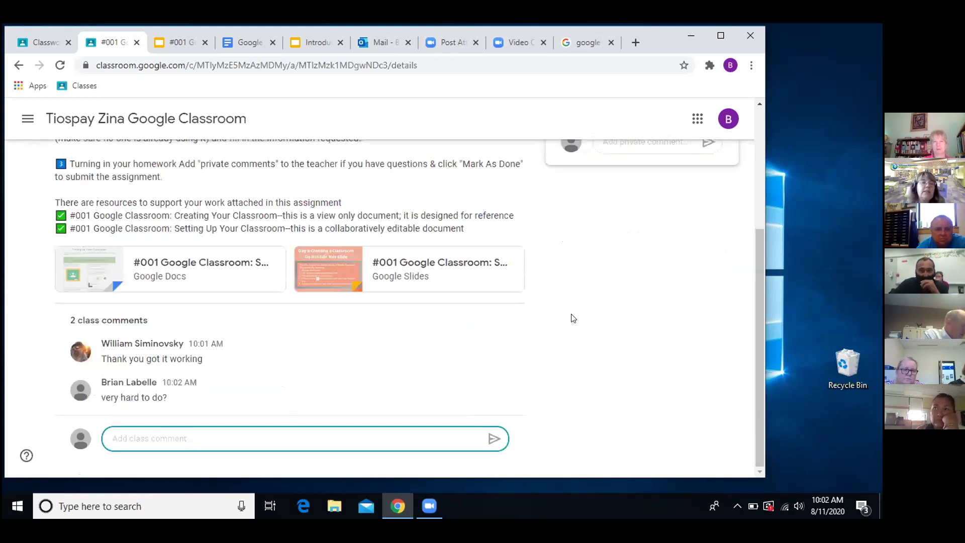
scroll(571, 316, "up", 4)
scroll(558, 316, "down", 3)
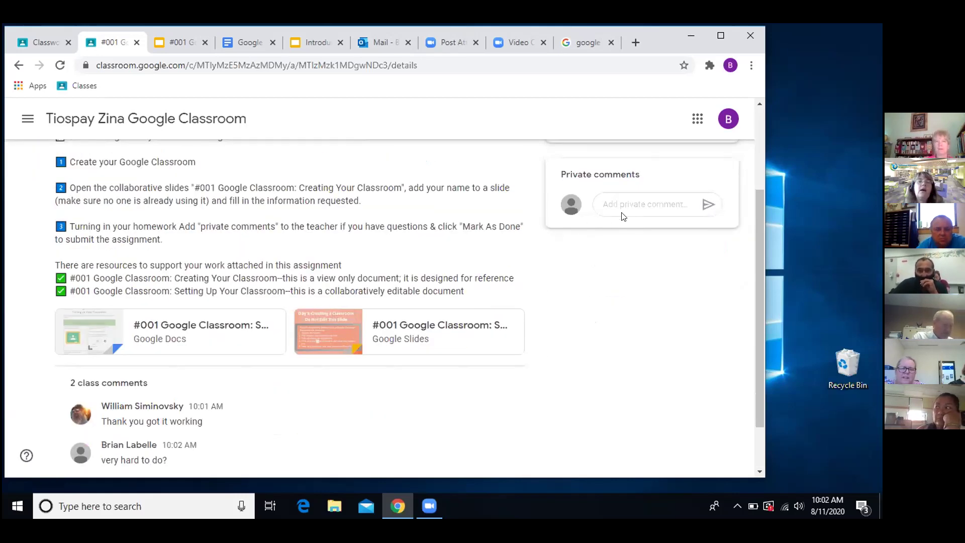
scroll(633, 226, "up", 3)
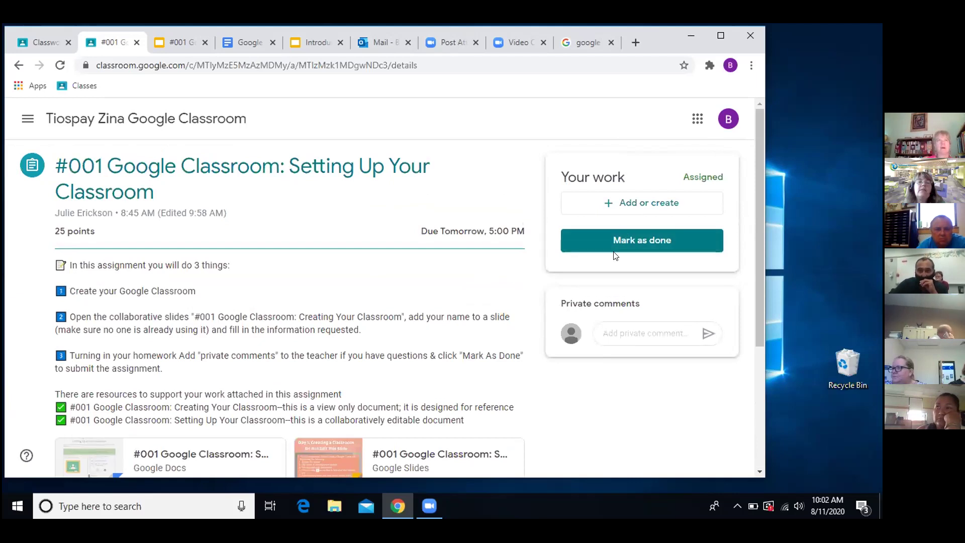
scroll(592, 215, "down", 5)
scroll(607, 232, "up", 4)
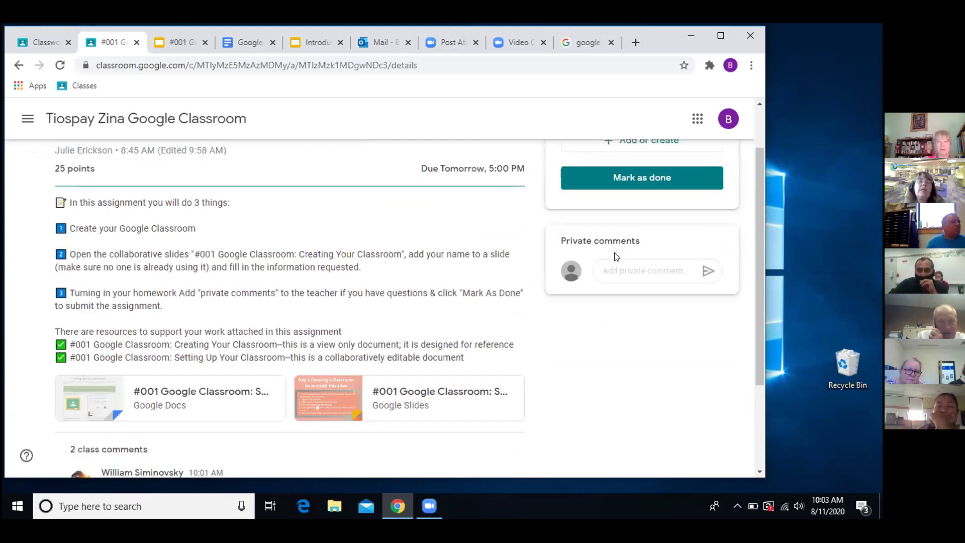
left_click(605, 270)
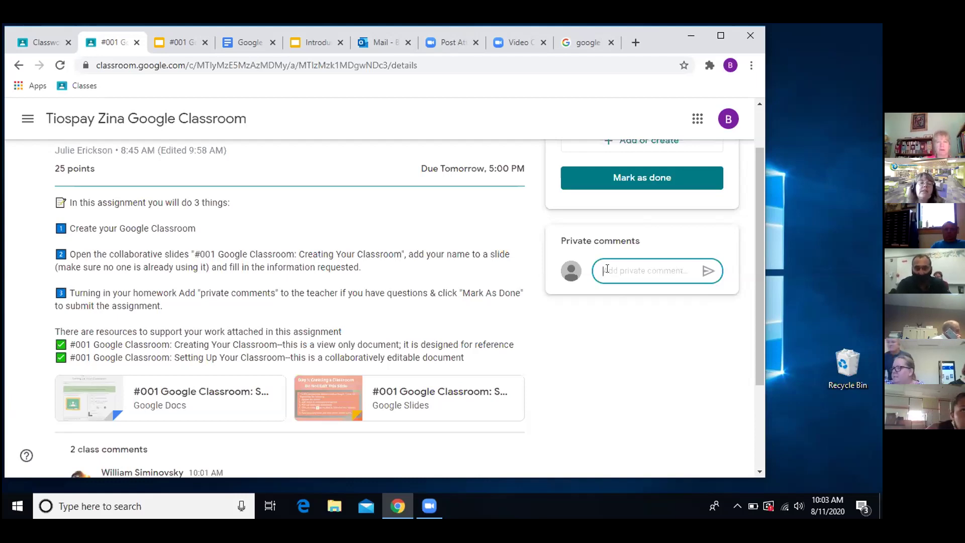
- Send the teacher the private comment 'i like to learn.' on the assignment
type("I")
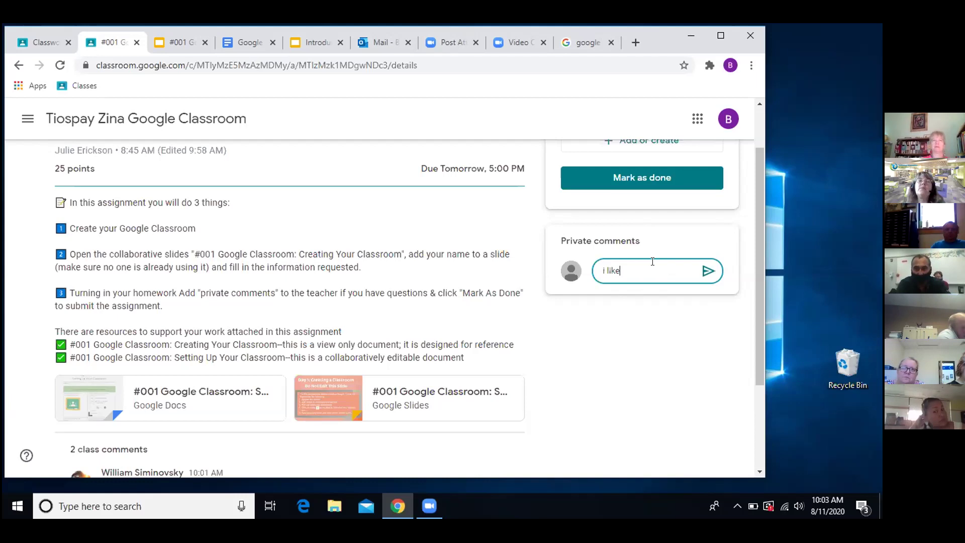
type("to l")
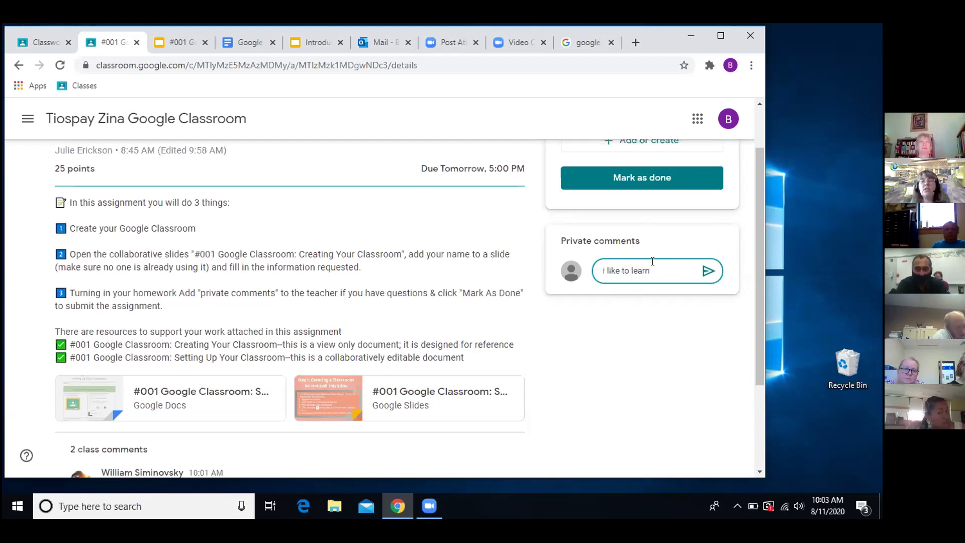
type("earn")
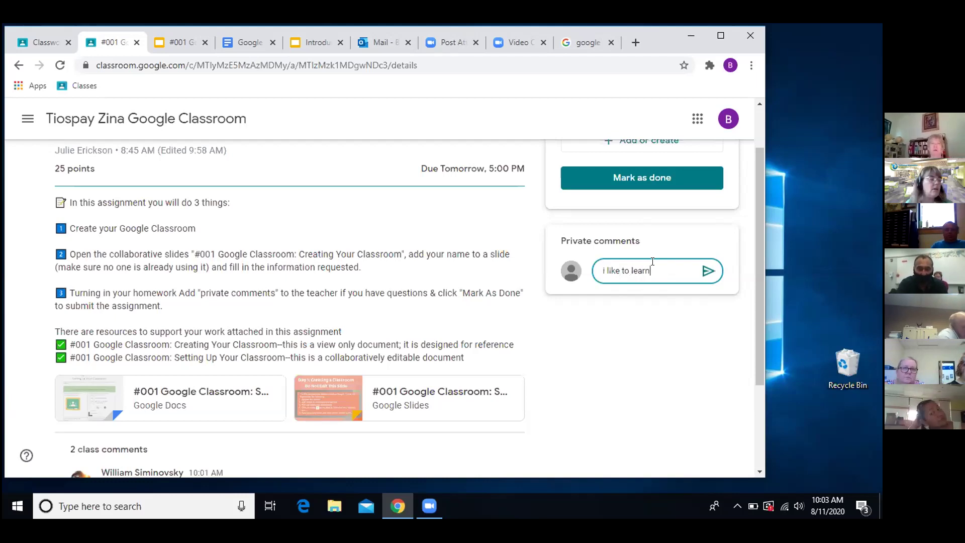
type(".")
key("Return")
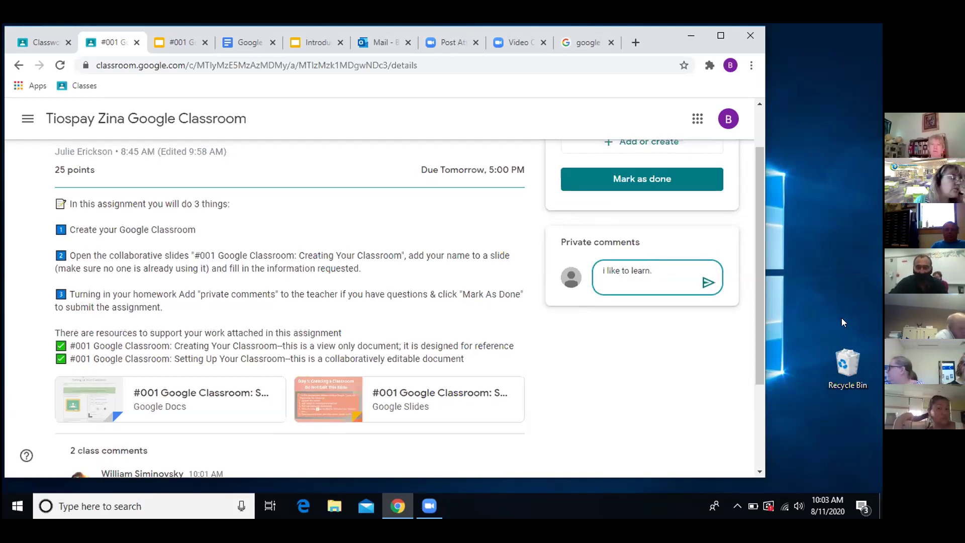
left_click(709, 282)
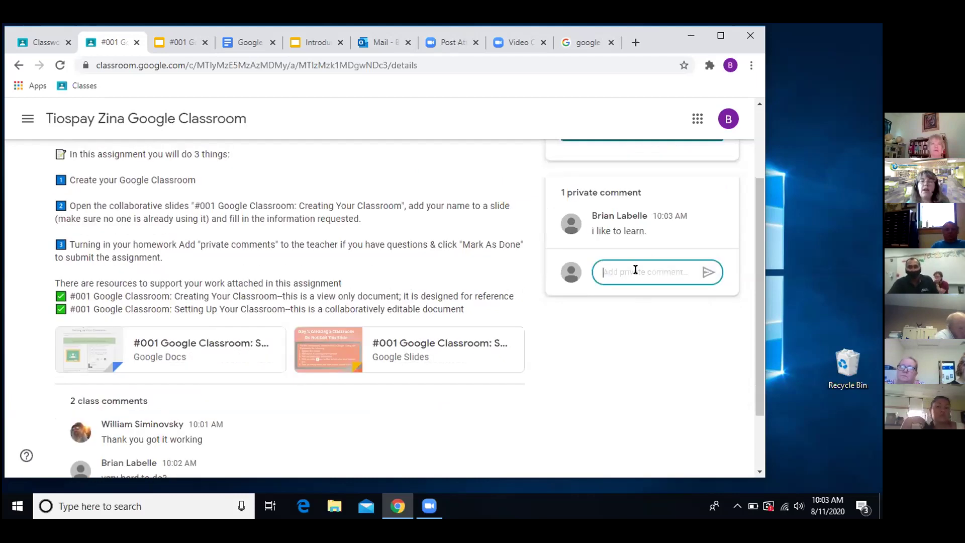
scroll(648, 269, "up", 2)
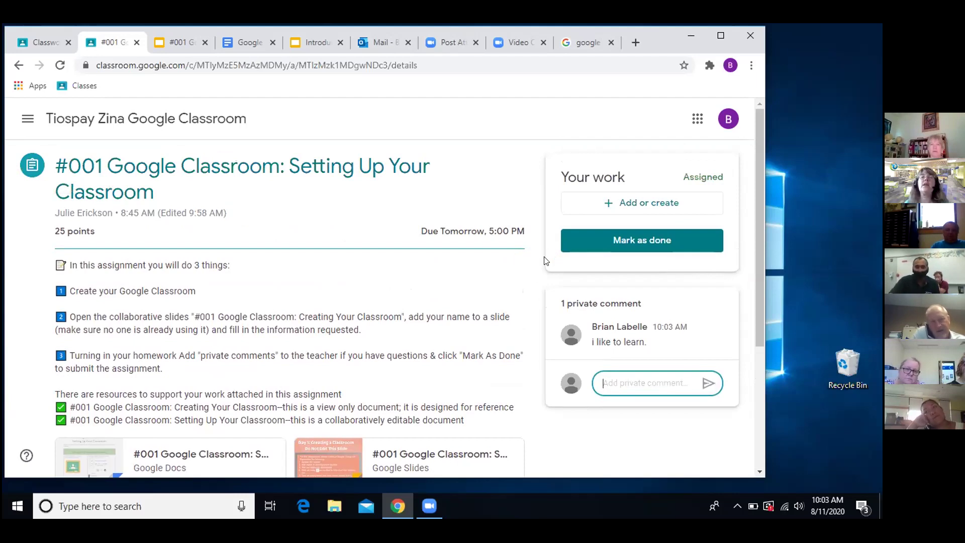
- Scroll up and down through the assignment's instructions and class comments
scroll(545, 261, "down", 1)
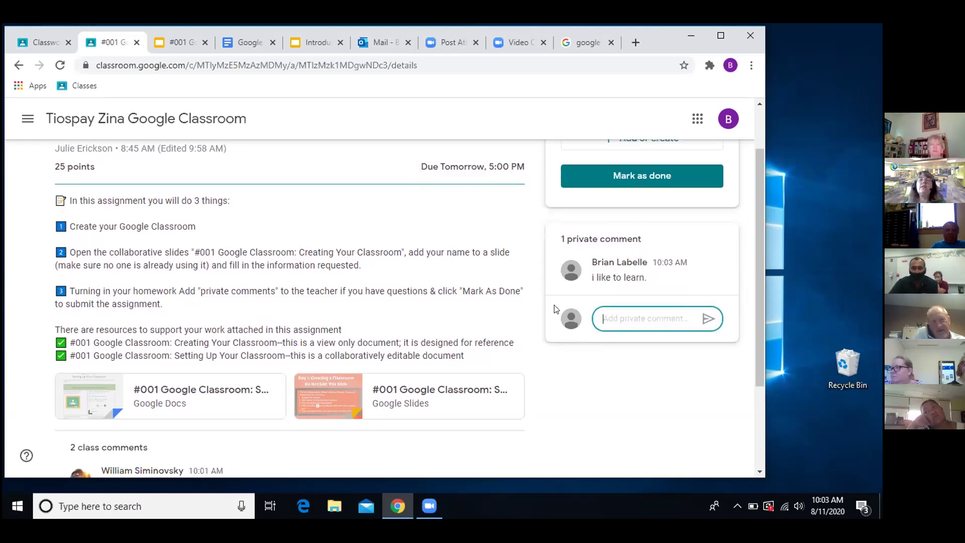
scroll(559, 311, "down", 2)
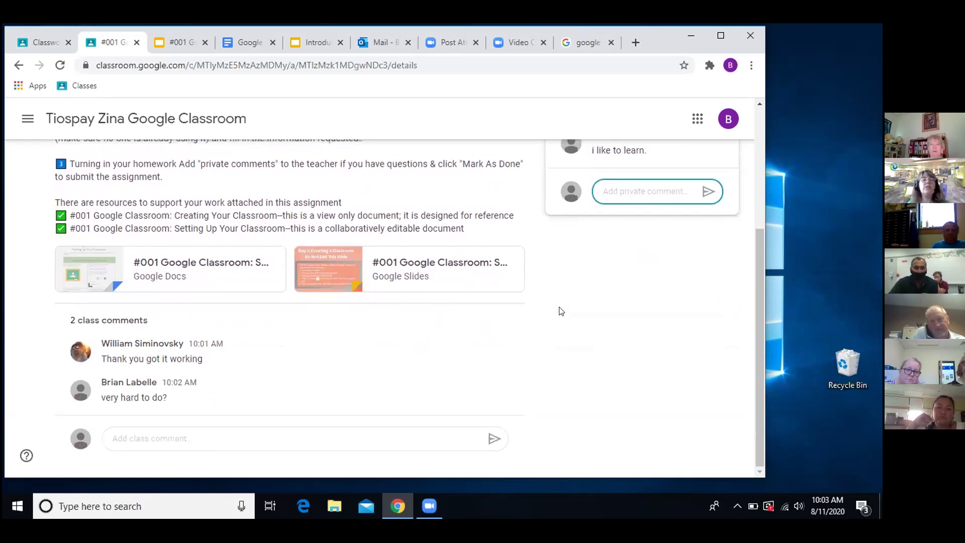
scroll(504, 311, "up", 2)
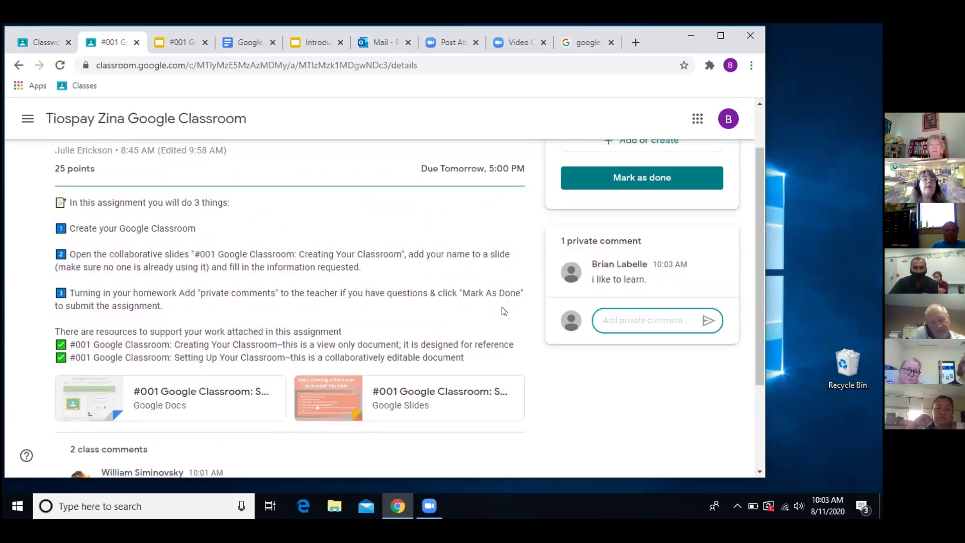
scroll(504, 310, "down", 1)
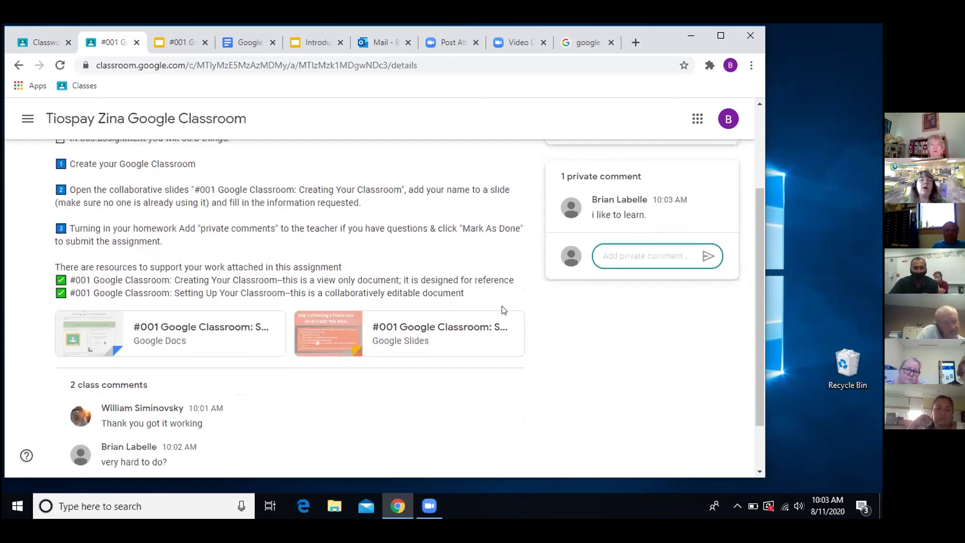
scroll(505, 310, "up", 2)
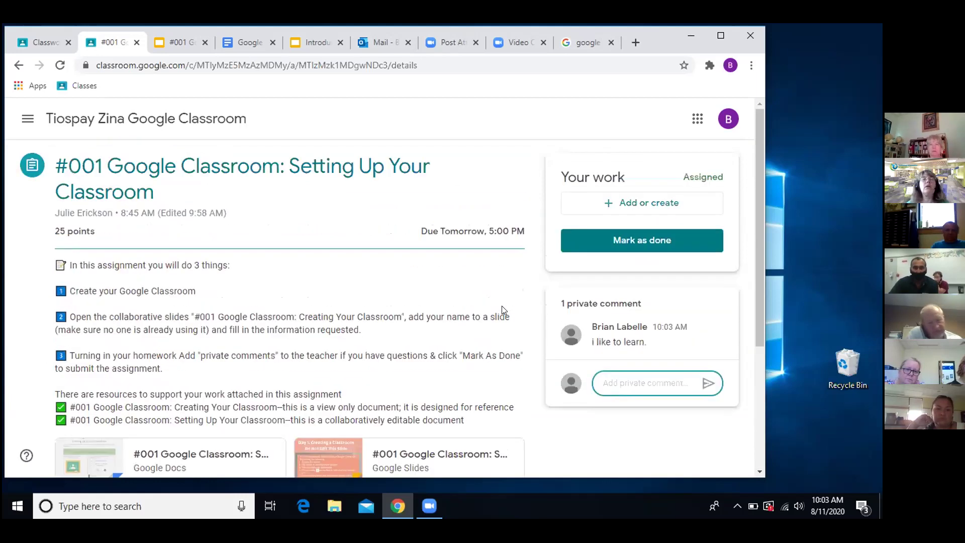
scroll(504, 310, "down", 2)
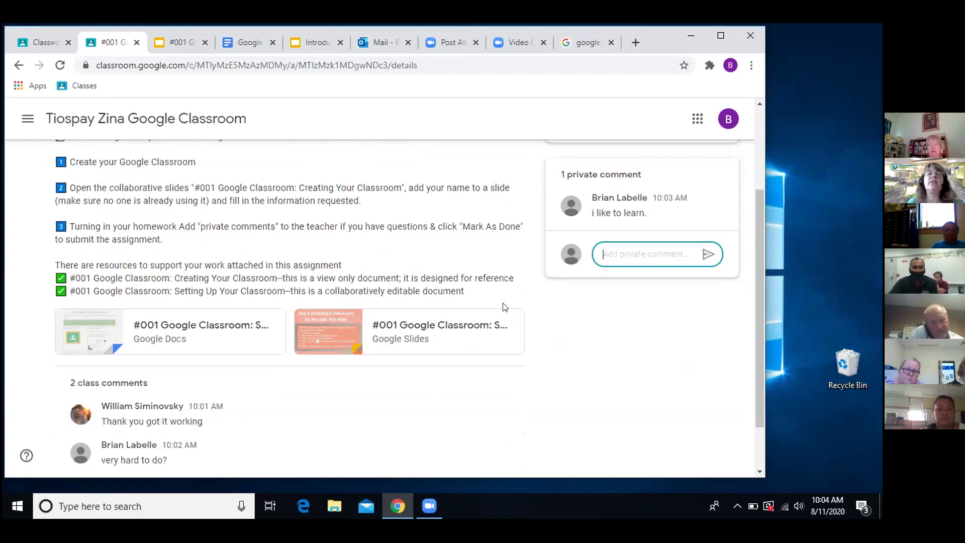
scroll(505, 306, "up", 1)
scroll(505, 307, "up", 1)
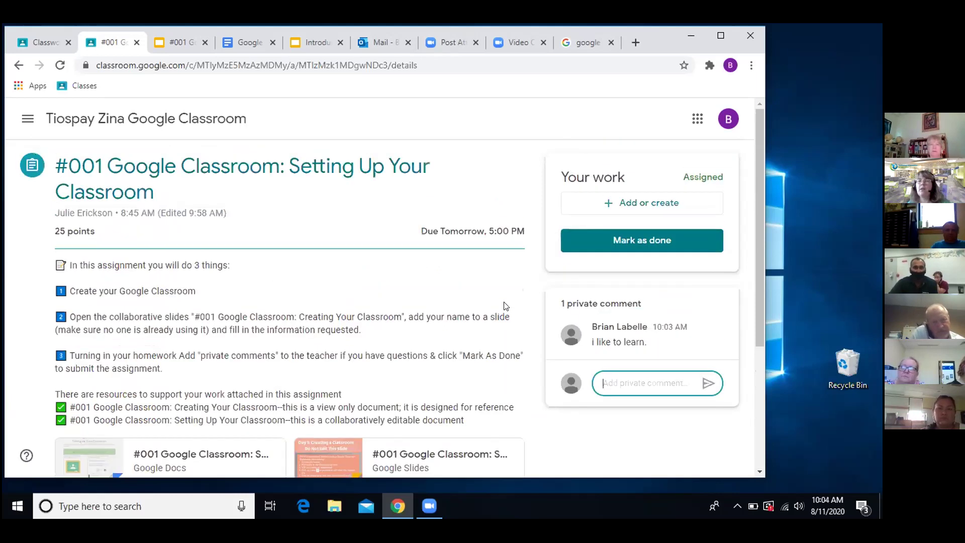
scroll(505, 304, "down", 1)
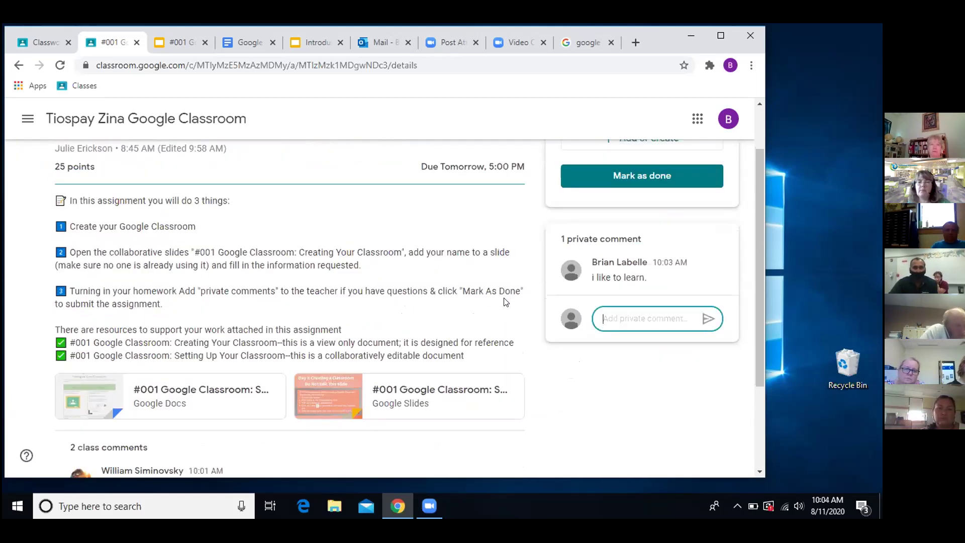
scroll(506, 301, "down", 2)
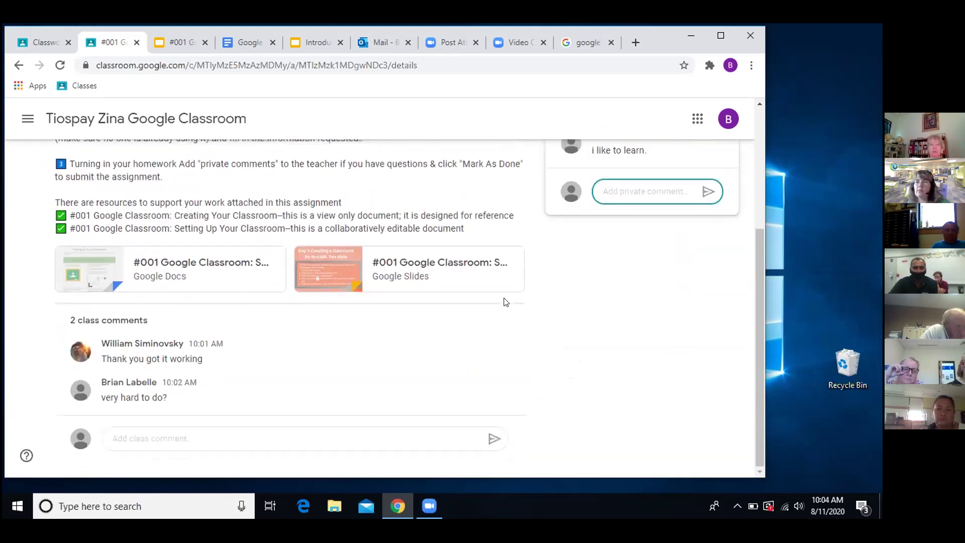
scroll(505, 302, "up", 2)
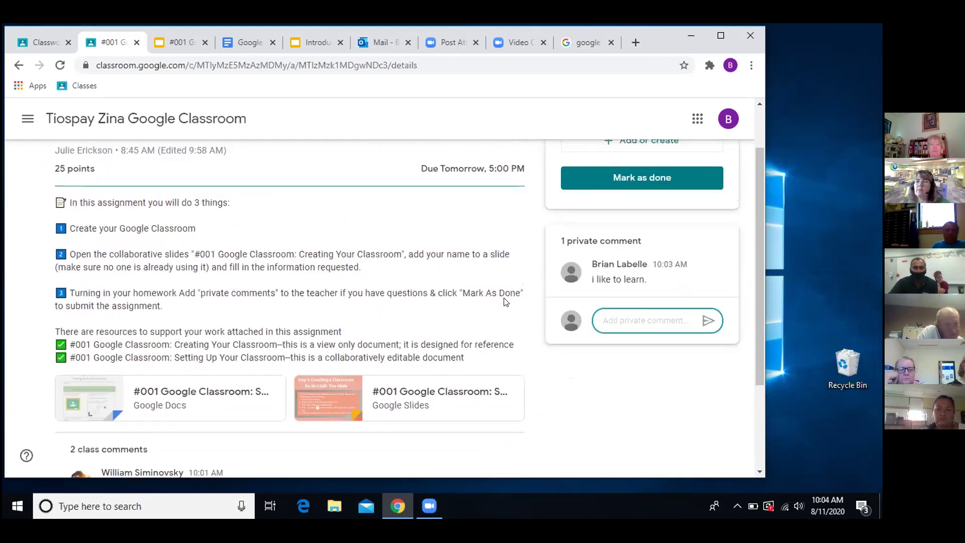
scroll(586, 312, "down", 1)
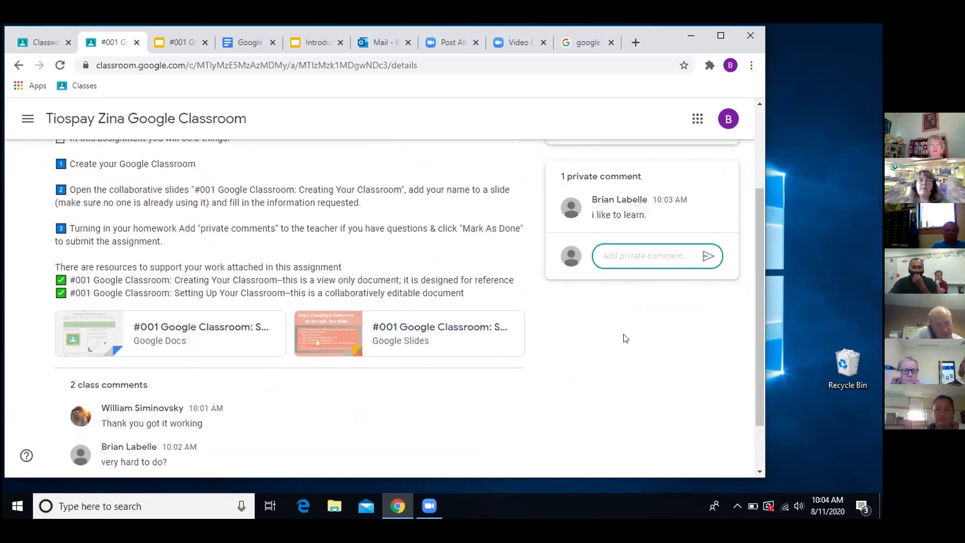
scroll(611, 335, "up", 2)
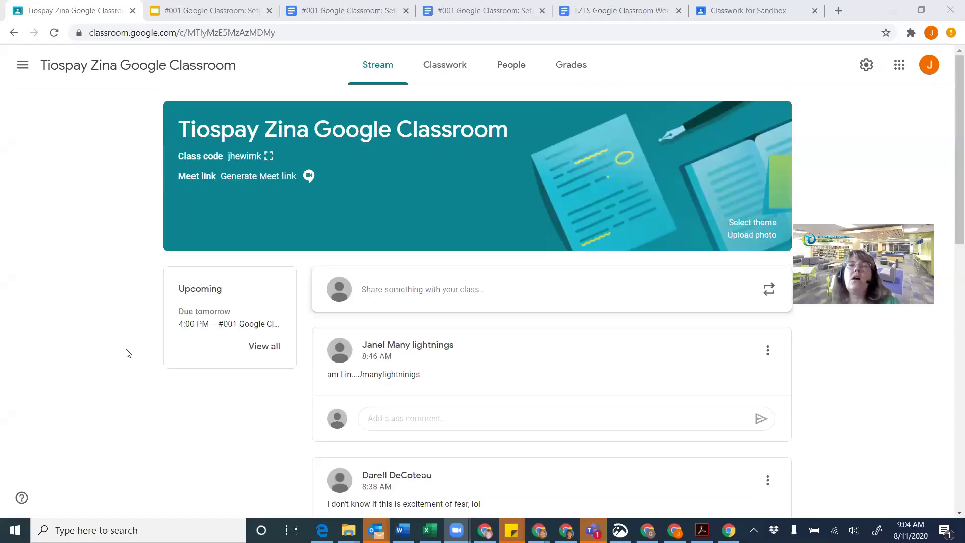
- Look over the Set-up Google Classroom assignment on Classwork, then bring up the #001 setup guide
left_click(447, 67)
scroll(149, 354, "down", 1)
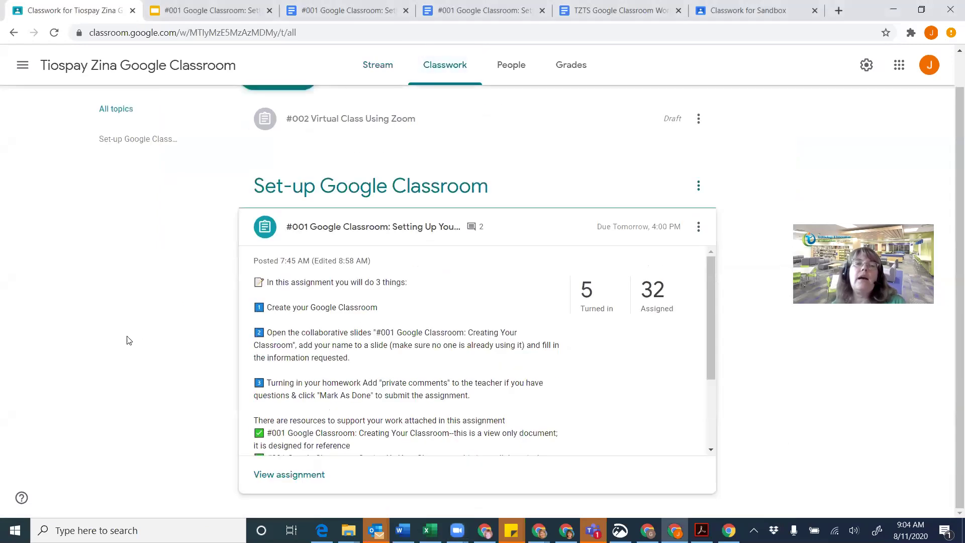
scroll(338, 445, "down", 2)
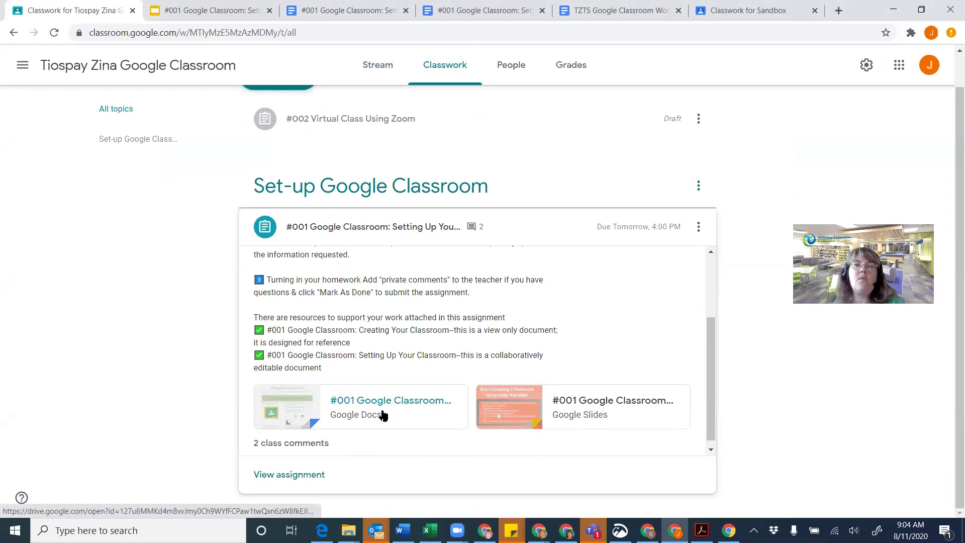
left_click(346, 12)
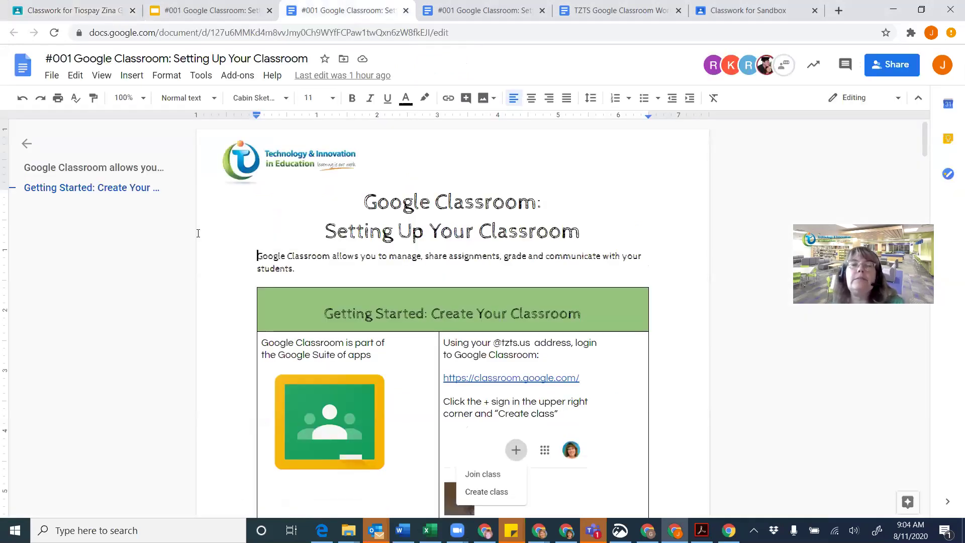
- Scroll the setup guide past the Getting Started table to the Archiving table
scroll(198, 233, "down", 2)
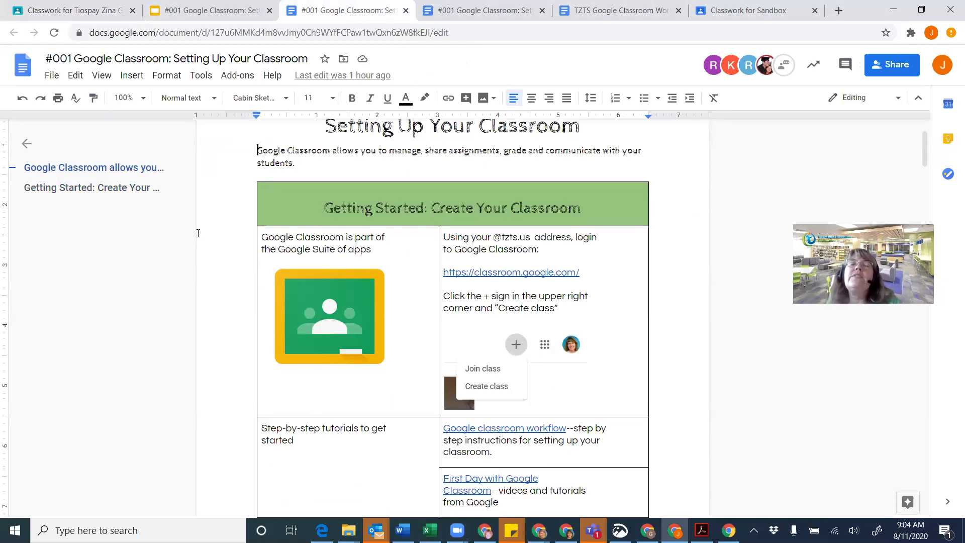
scroll(198, 233, "down", 1)
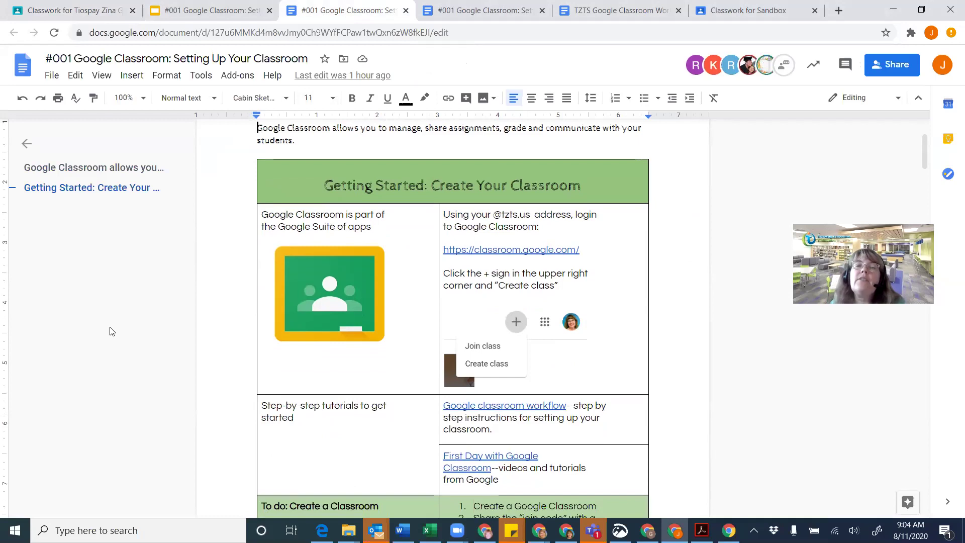
scroll(260, 321, "down", 1)
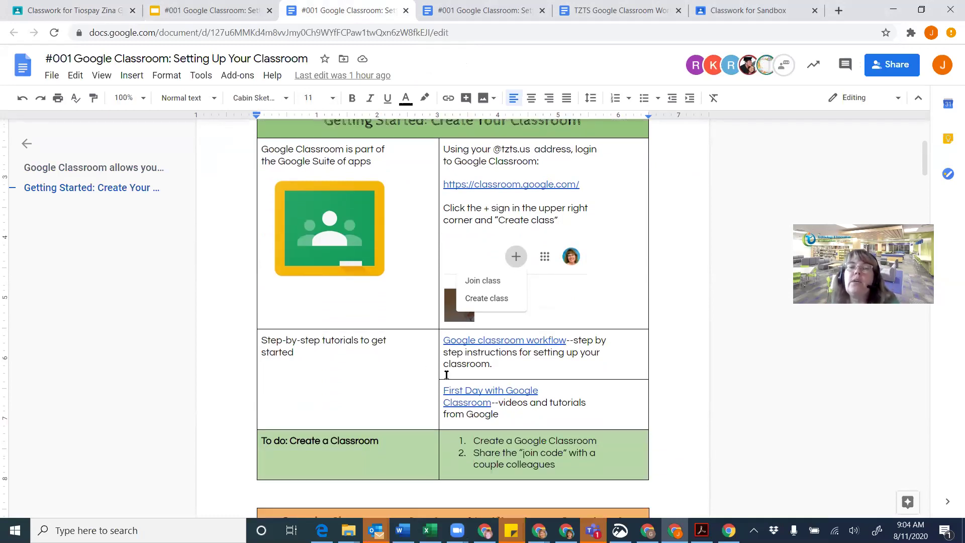
scroll(447, 375, "down", 1)
scroll(385, 340, "down", 1)
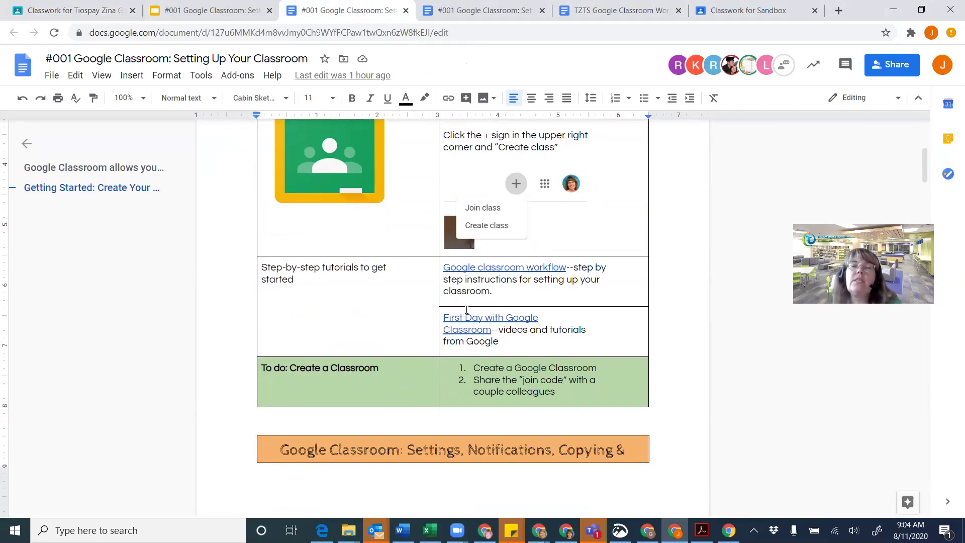
scroll(466, 327, "down", 1)
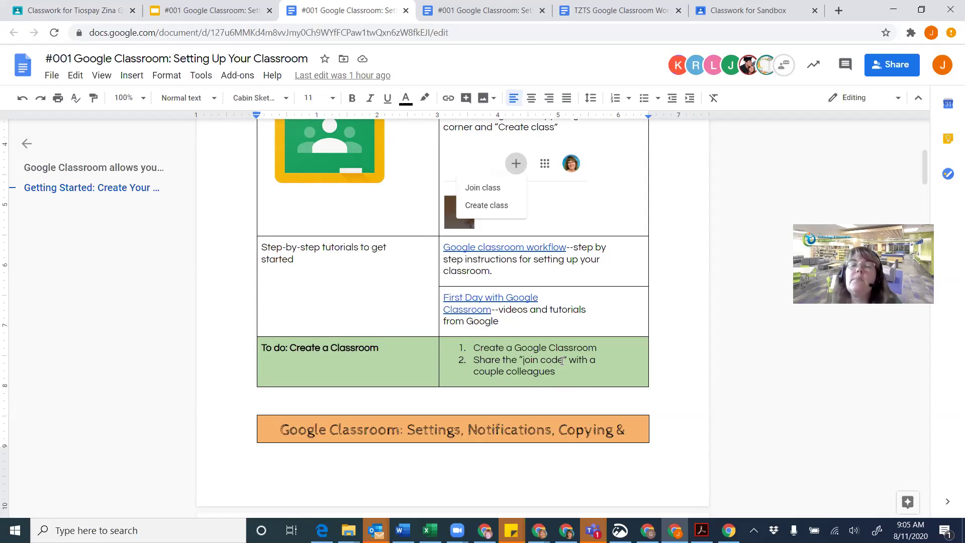
scroll(561, 360, "down", 3)
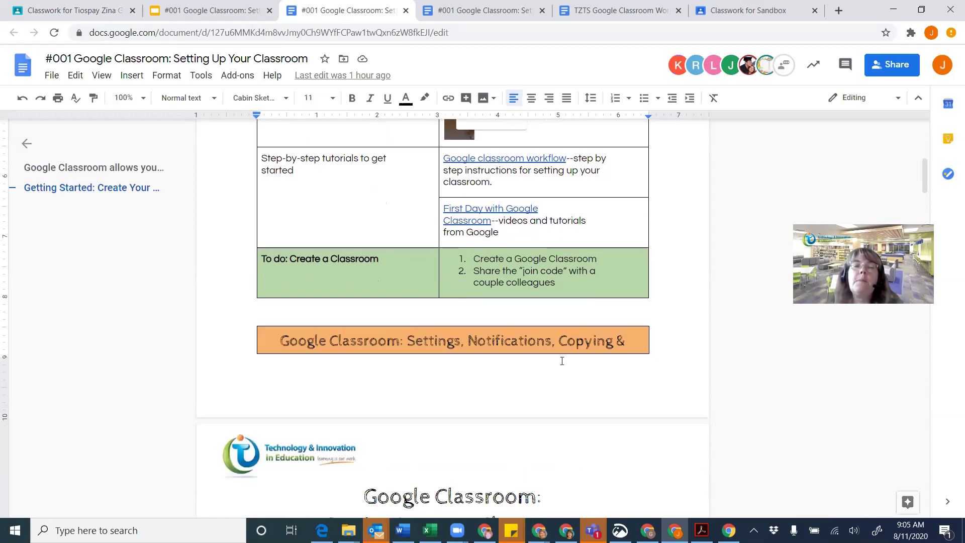
scroll(562, 361, "down", 5)
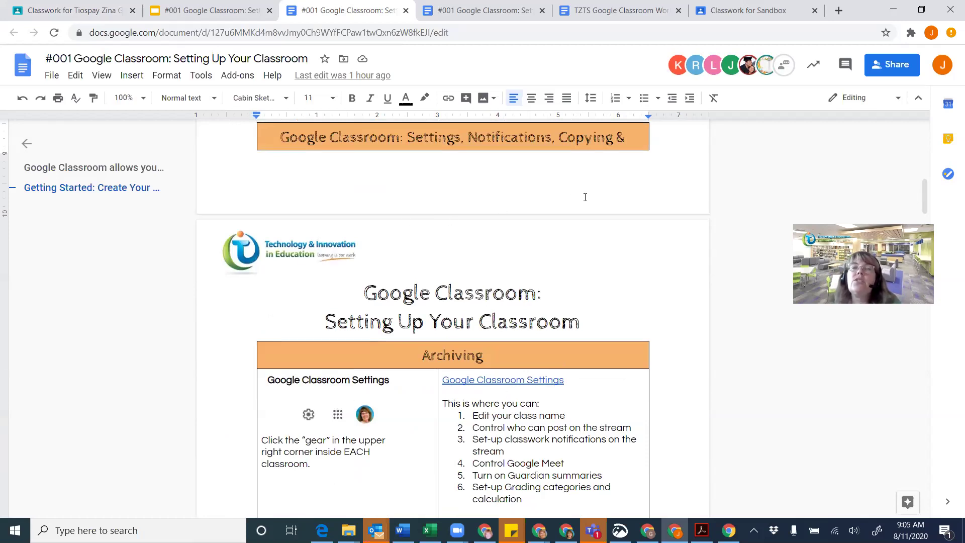
scroll(512, 364, "down", 1)
scroll(515, 367, "up", 1)
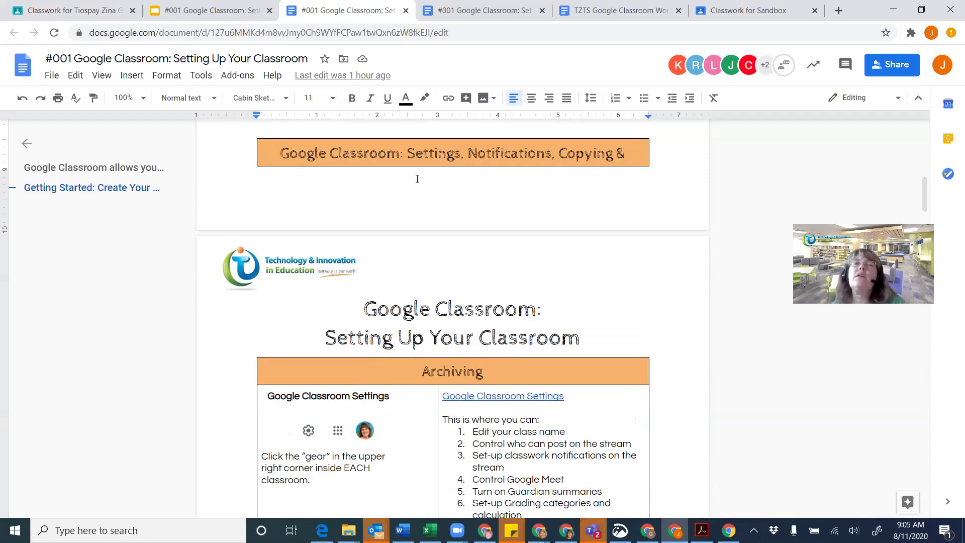
- Add 'inside' to the guide's gear instruction so it reads 'inside EACH classroom', then return to Classwork
left_click(86, 14)
mouse_move(729, 530)
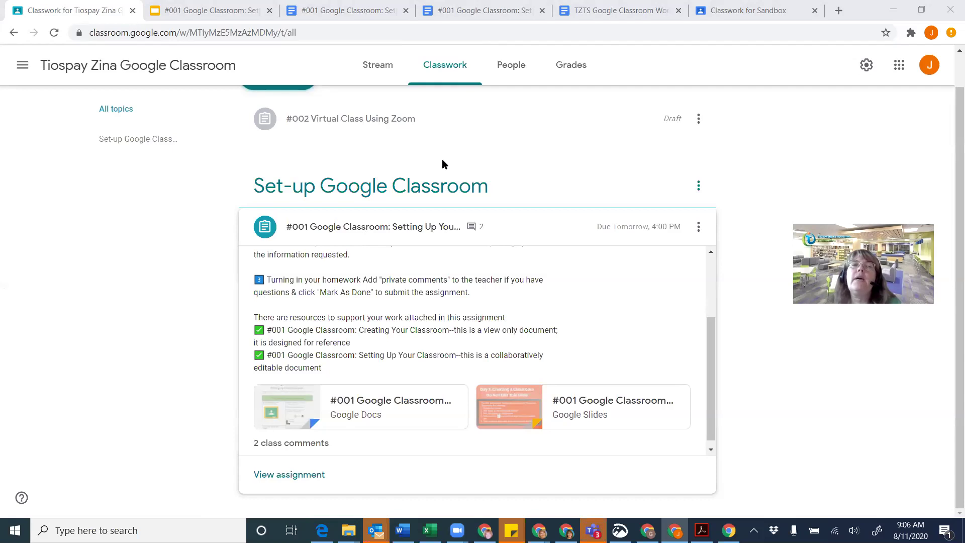
left_click(352, 10)
scroll(471, 263, "down", 3)
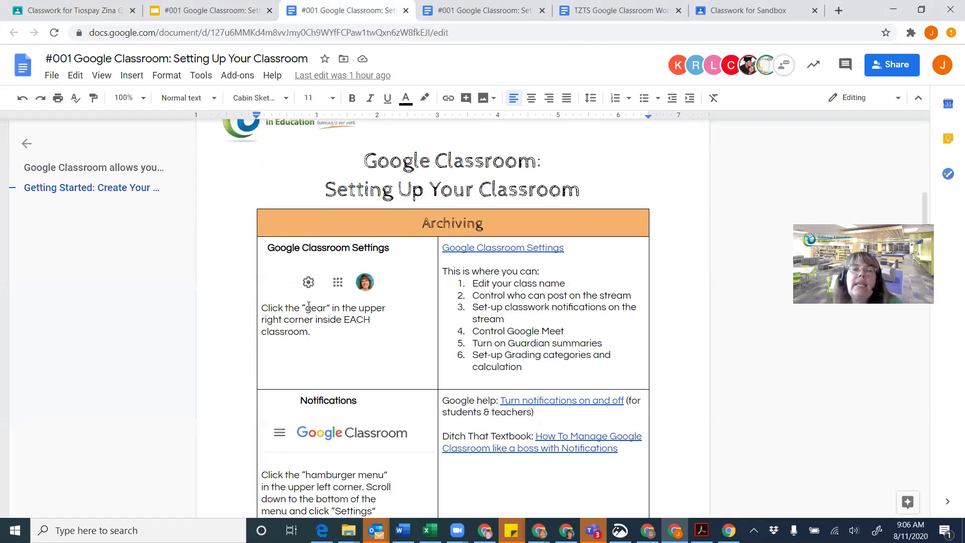
type("inside")
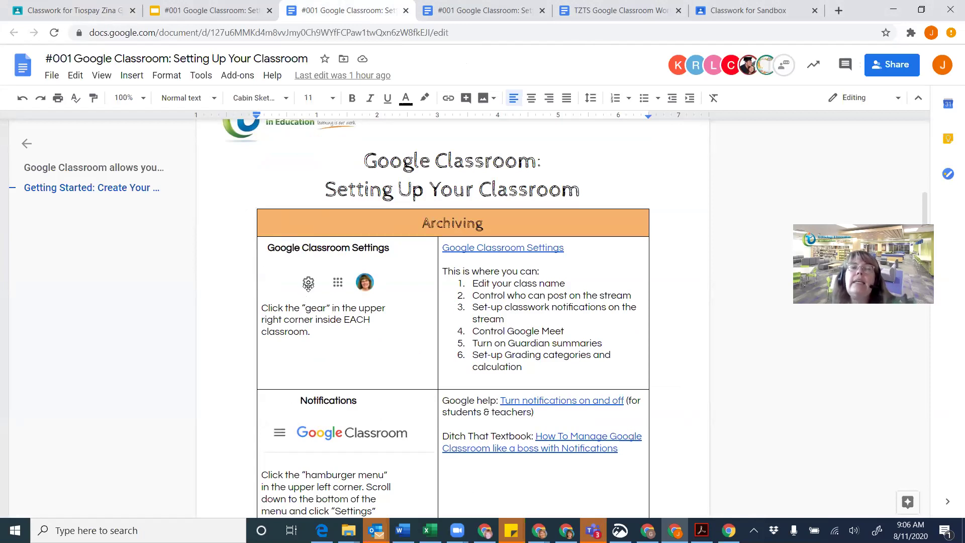
left_click(51, 15)
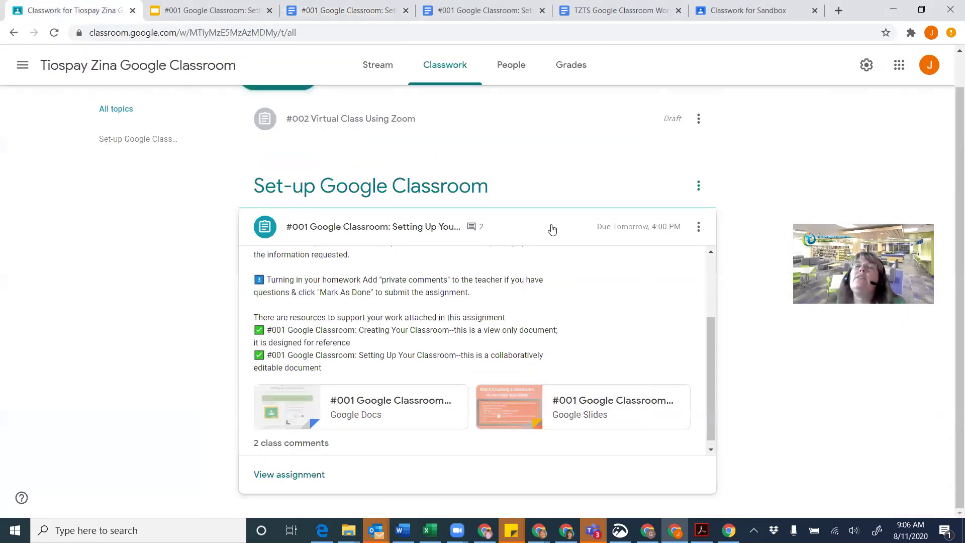
scroll(553, 230, "up", 1)
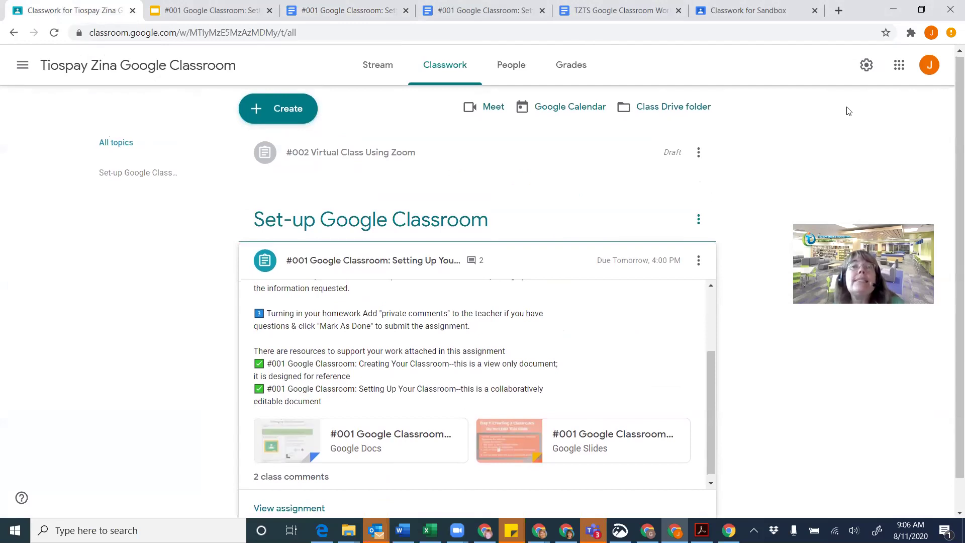
- Open Class settings, scroll through class details and General, and expand the Class code options
left_click(865, 65)
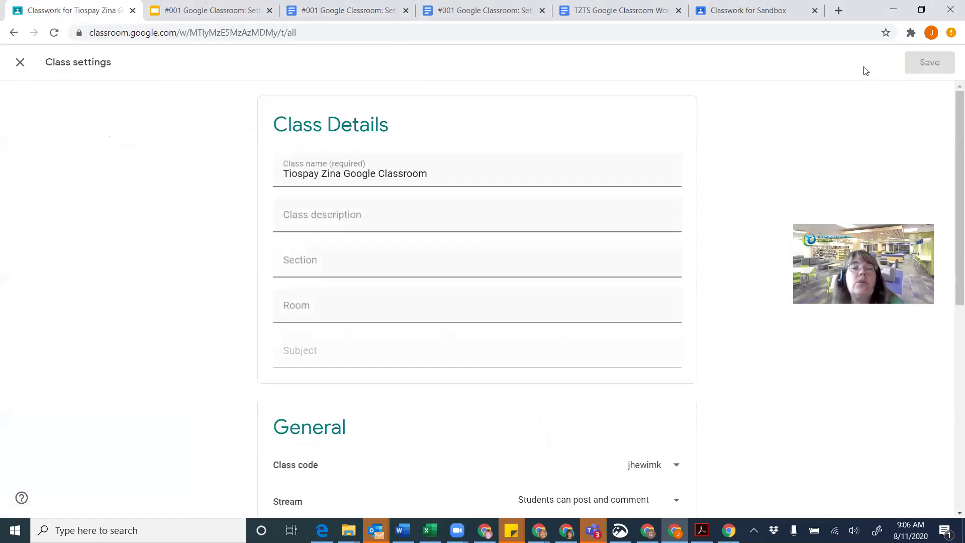
scroll(260, 222, "down", 1)
scroll(306, 260, "up", 1)
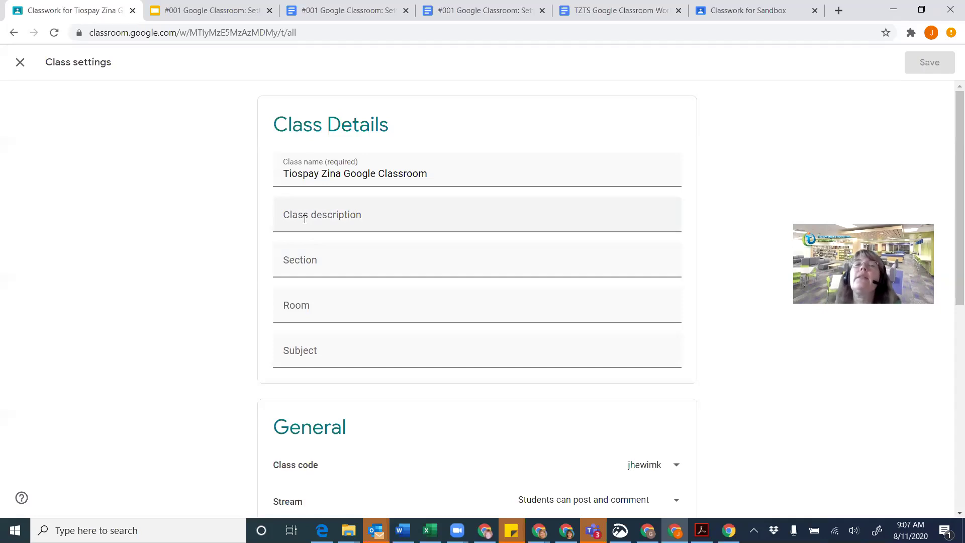
scroll(304, 219, "down", 1)
scroll(304, 218, "down", 2)
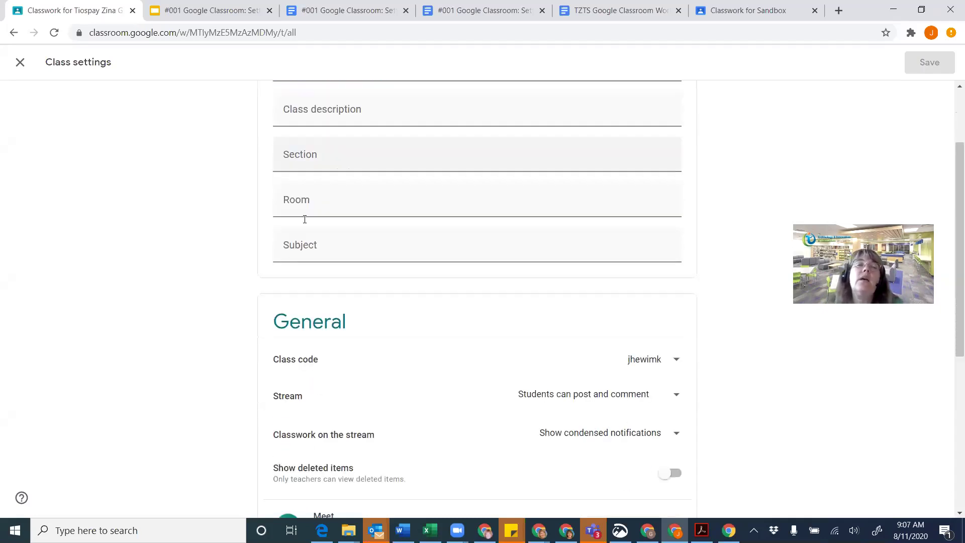
scroll(396, 164, "up", 2)
scroll(398, 216, "down", 1)
scroll(397, 217, "down", 4)
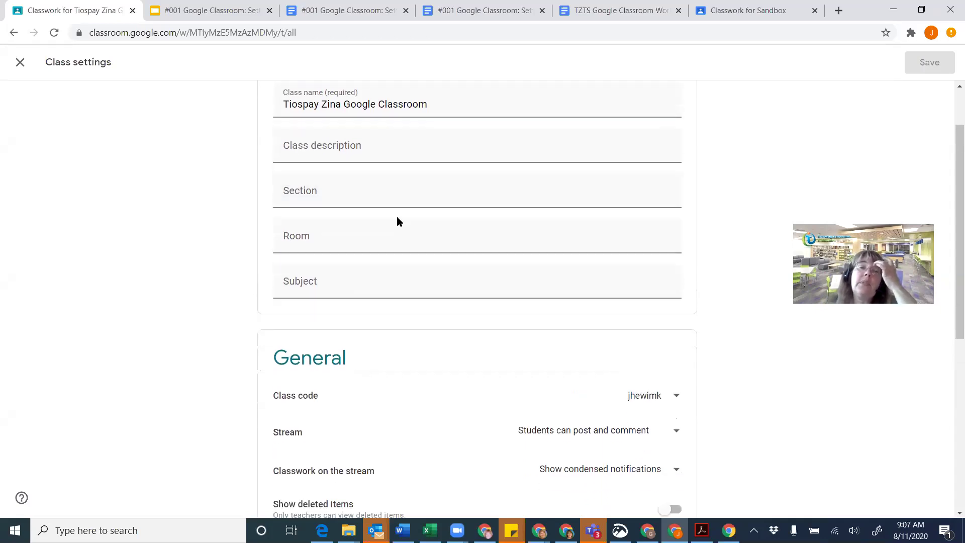
scroll(282, 169, "down", 1)
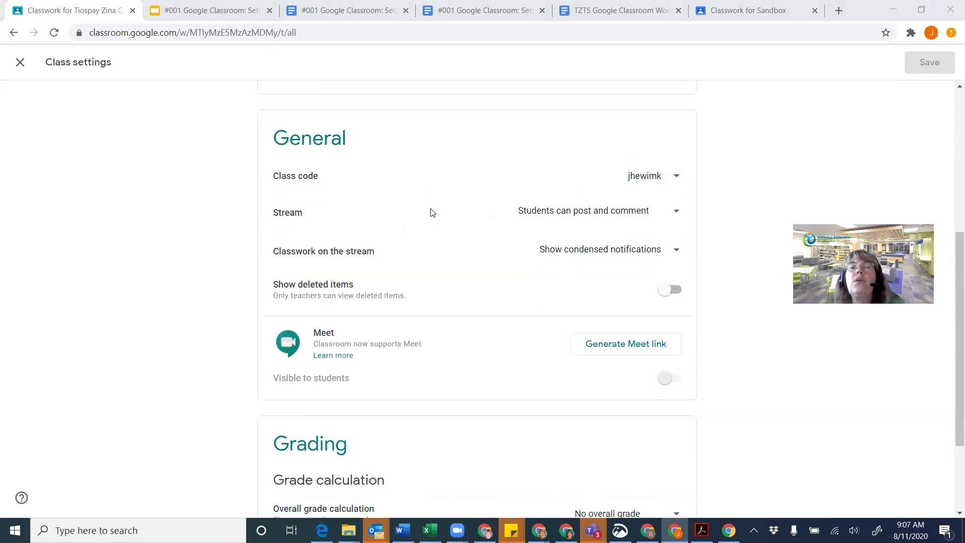
left_click(677, 177)
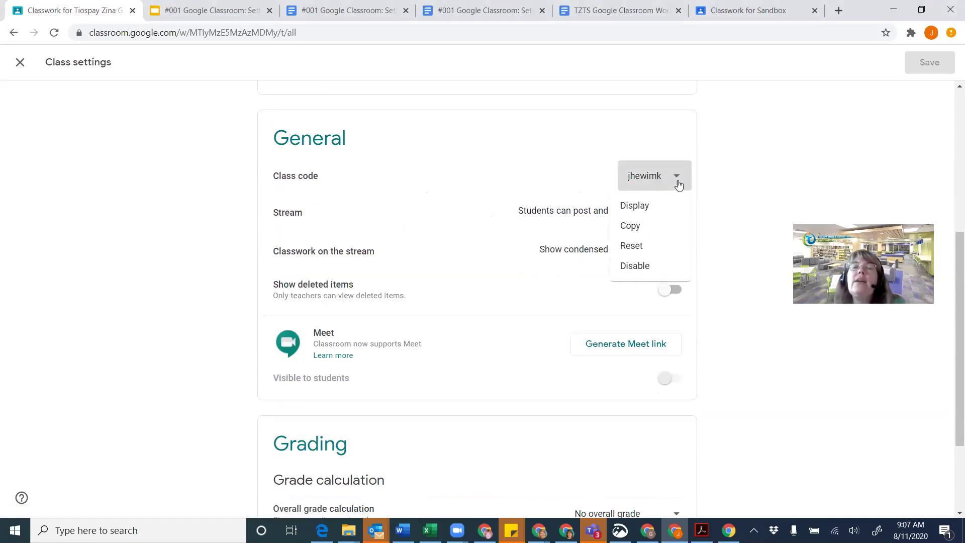
left_click(443, 163)
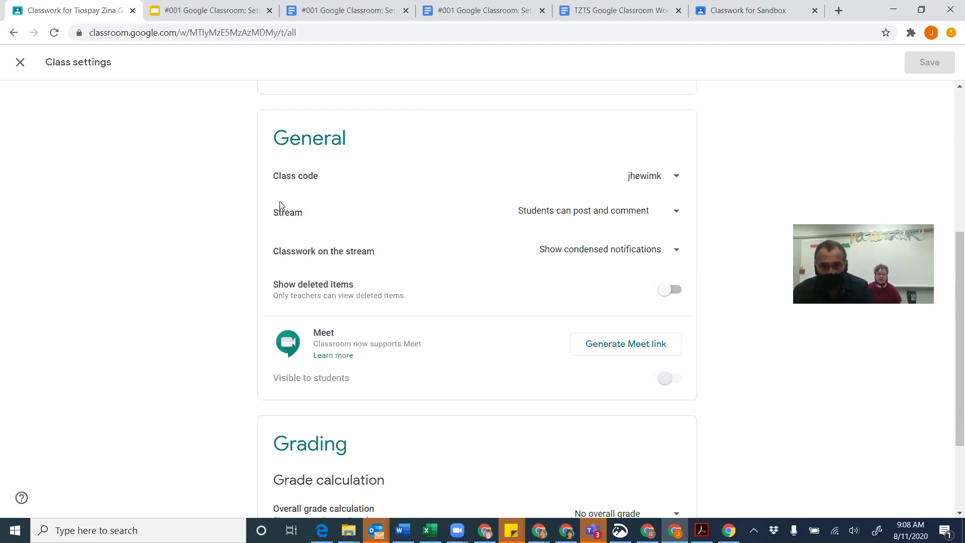
scroll(105, 438, "down", 3)
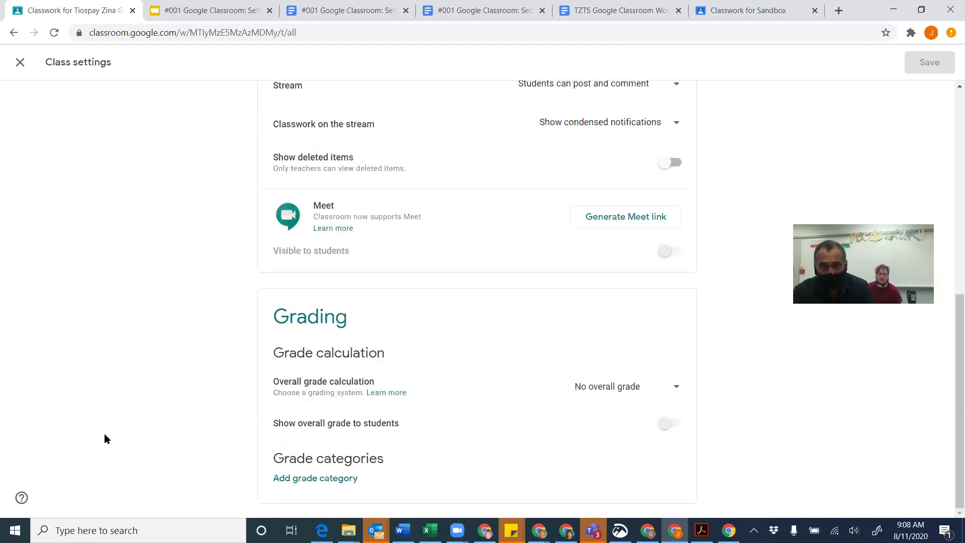
scroll(105, 435, "up", 2)
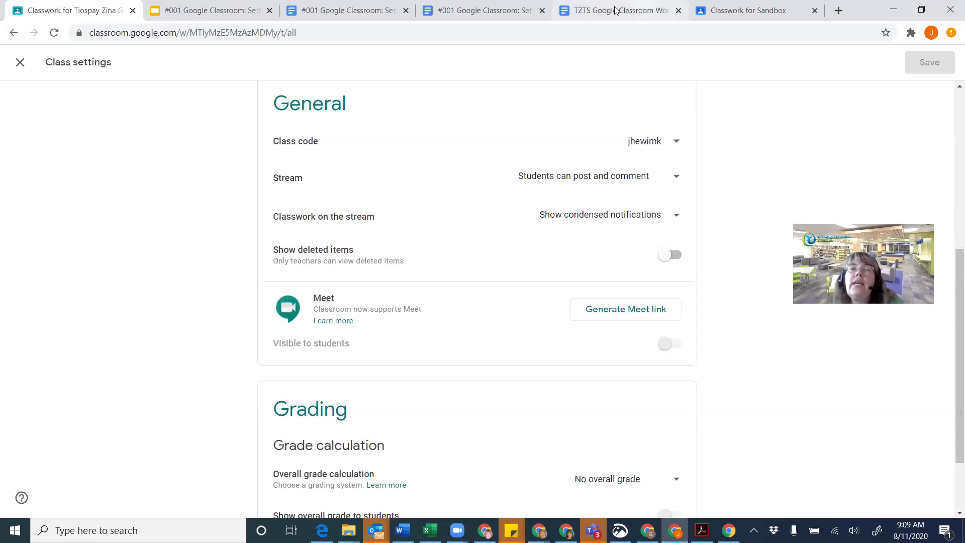
left_click(837, 17)
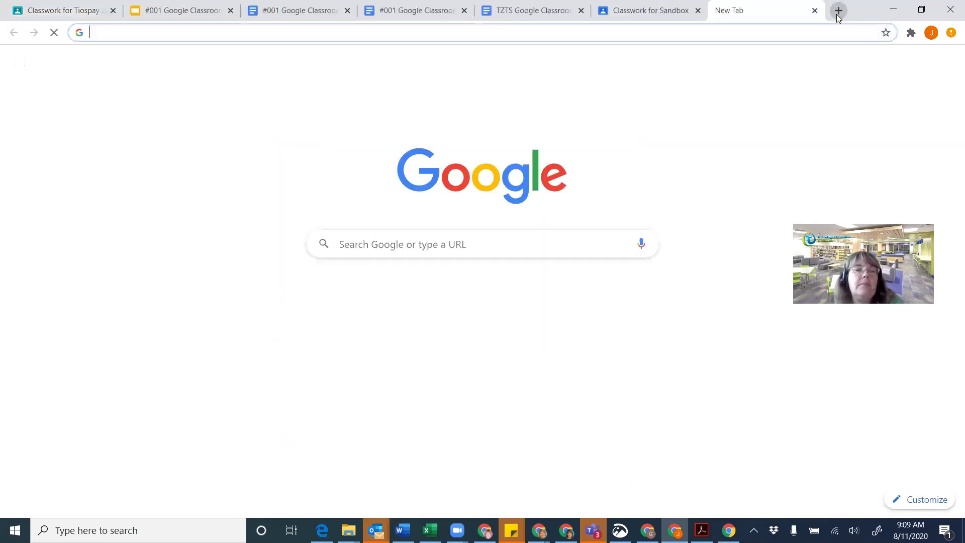
type("class")
key("Return")
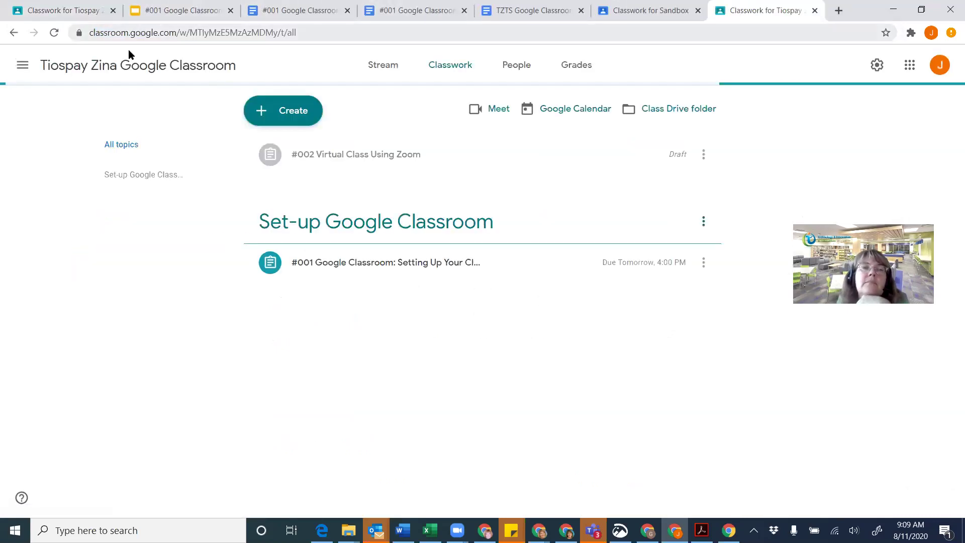
left_click(374, 70)
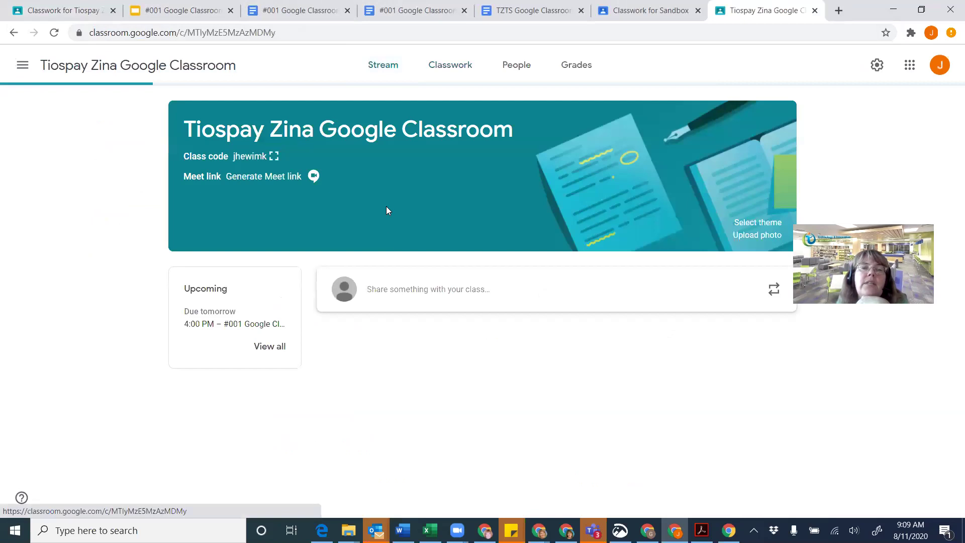
scroll(423, 288, "down", 5)
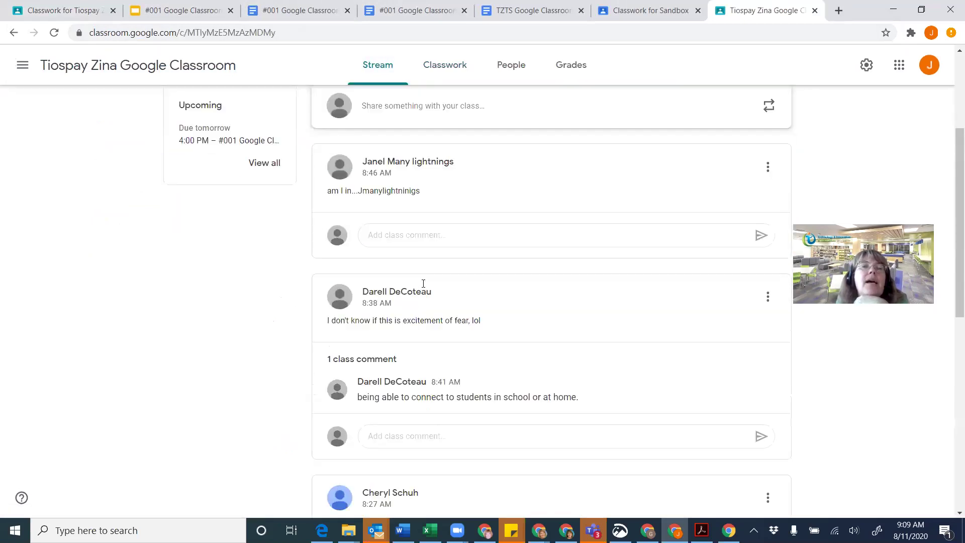
scroll(423, 288, "up", 1)
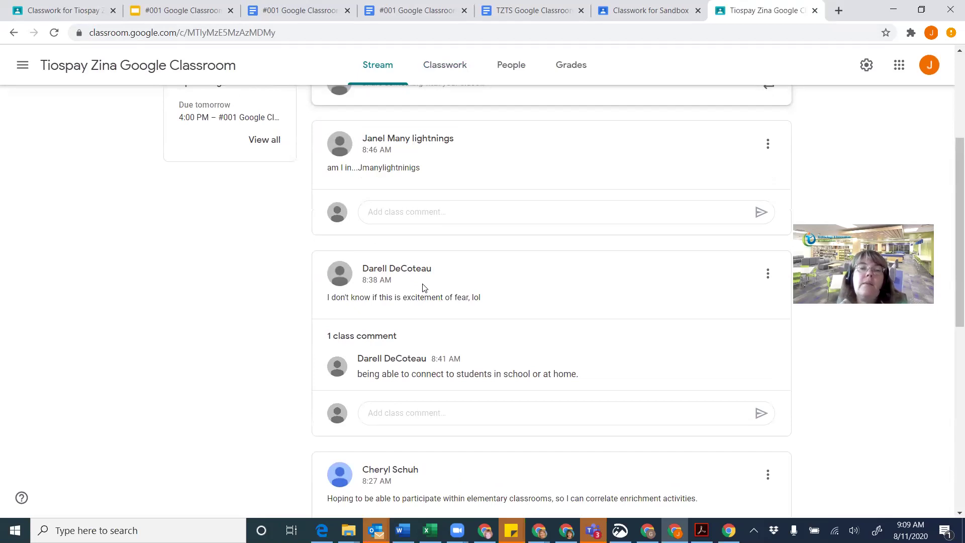
scroll(422, 288, "down", 9)
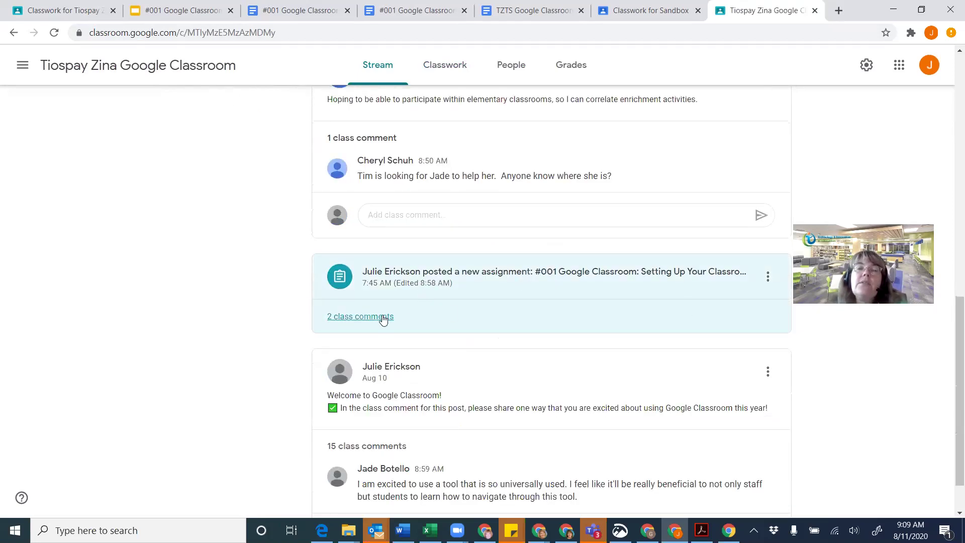
scroll(596, 290, "down", 1)
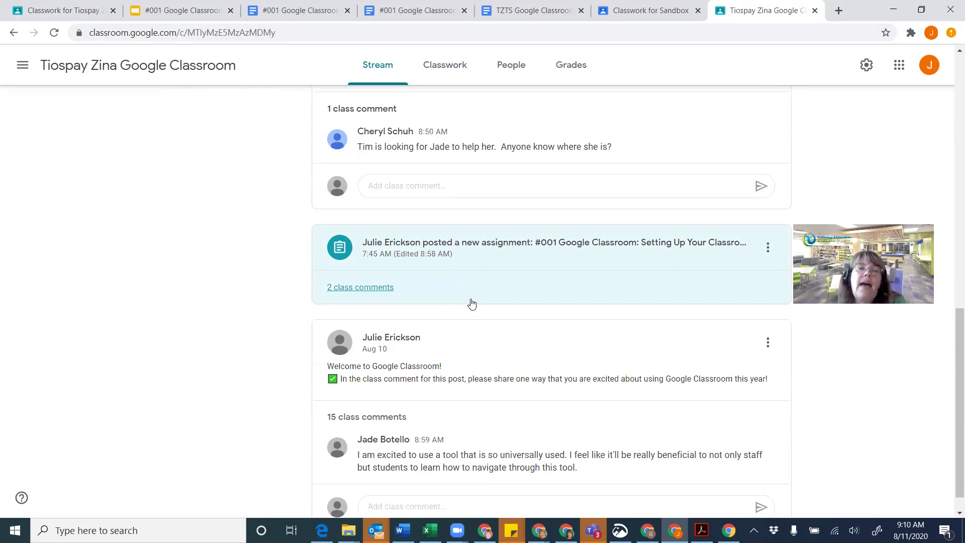
scroll(472, 303, "up", 2)
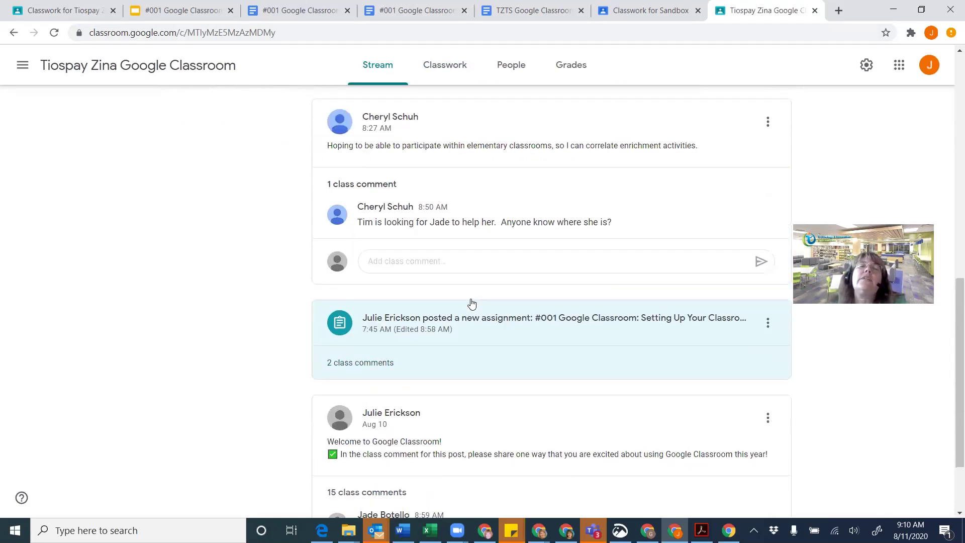
scroll(471, 303, "up", 10)
scroll(472, 303, "down", 12)
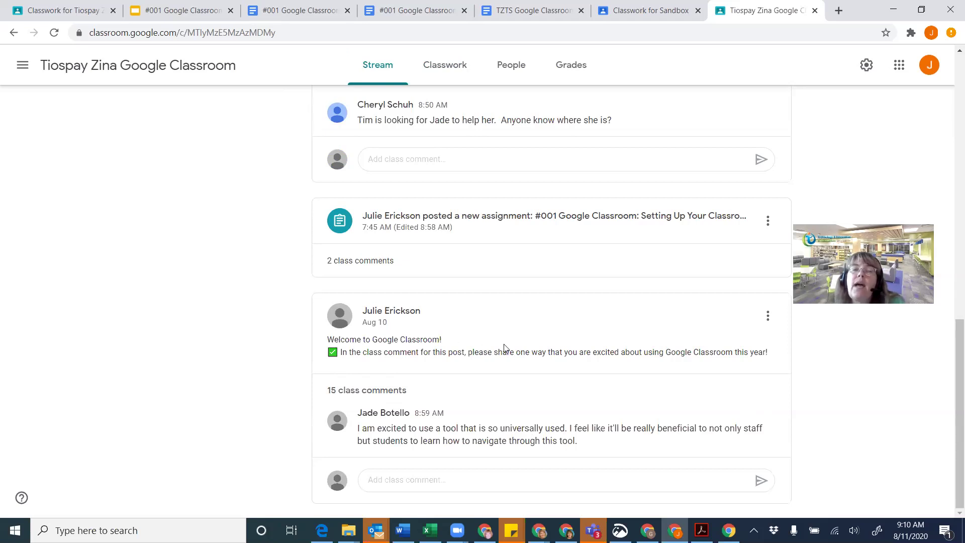
- Try 'Students can only comment' for the Stream, then restore 'Students can post and comment'
left_click(96, 16)
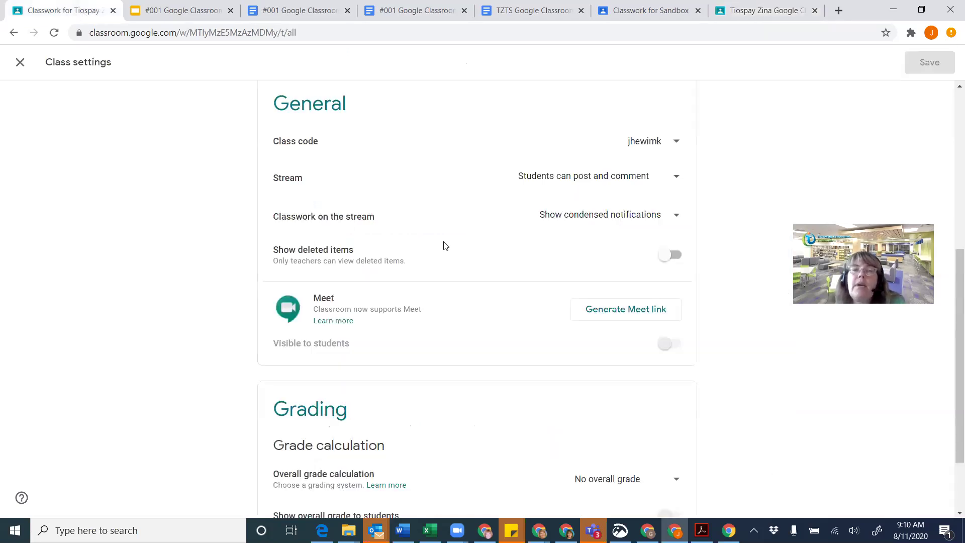
left_click(670, 179)
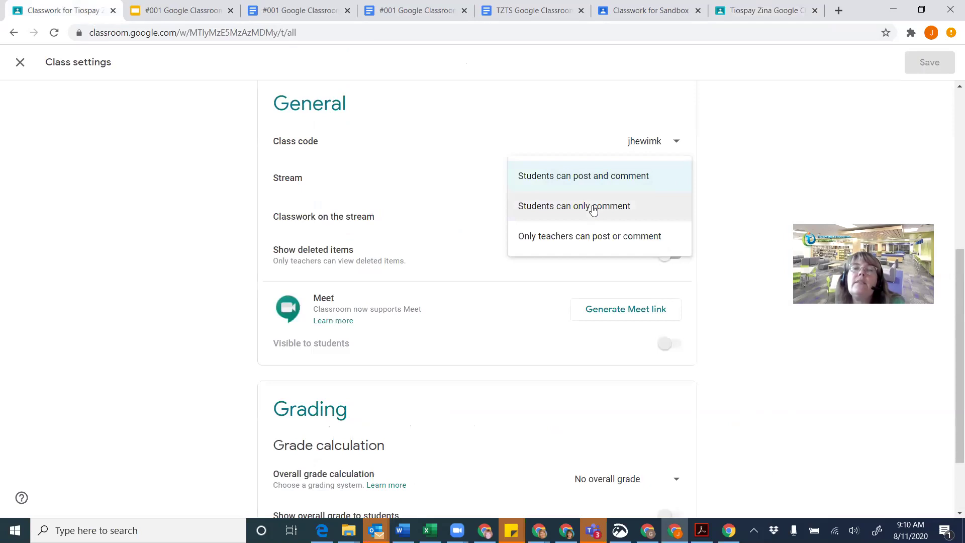
left_click(577, 215)
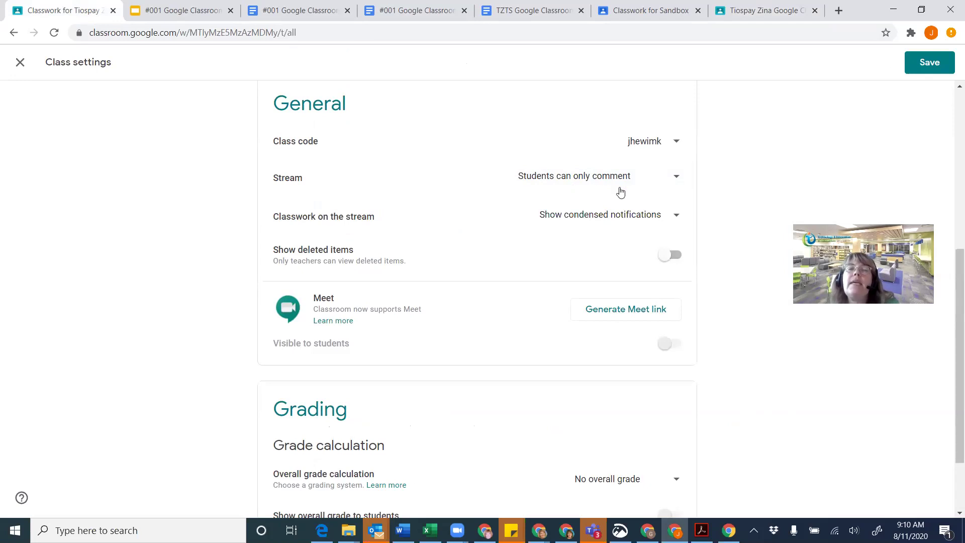
left_click(675, 182)
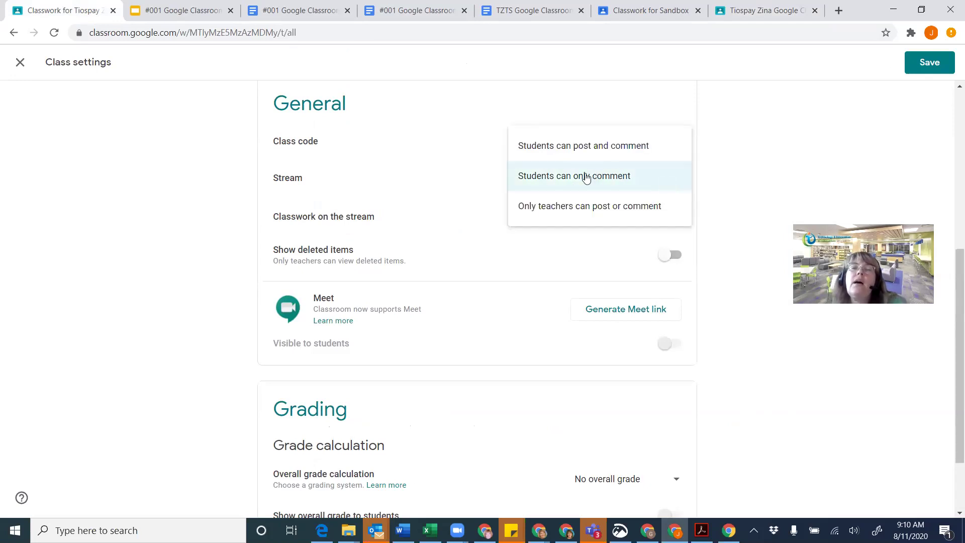
left_click(574, 149)
left_click(673, 180)
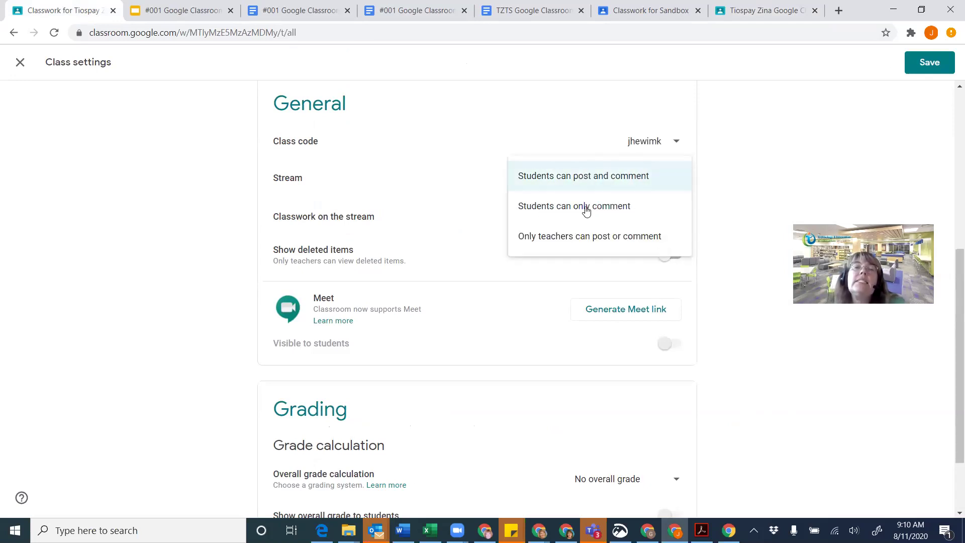
left_click(455, 192)
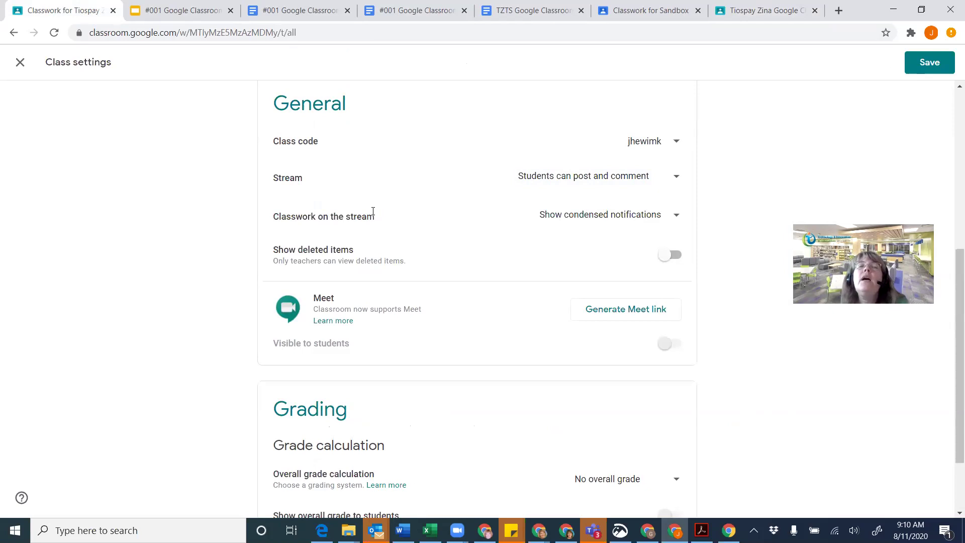
- Set classwork on the stream to Hide notifications, turn on Show deleted items, save, and reload the stream
left_click(677, 217)
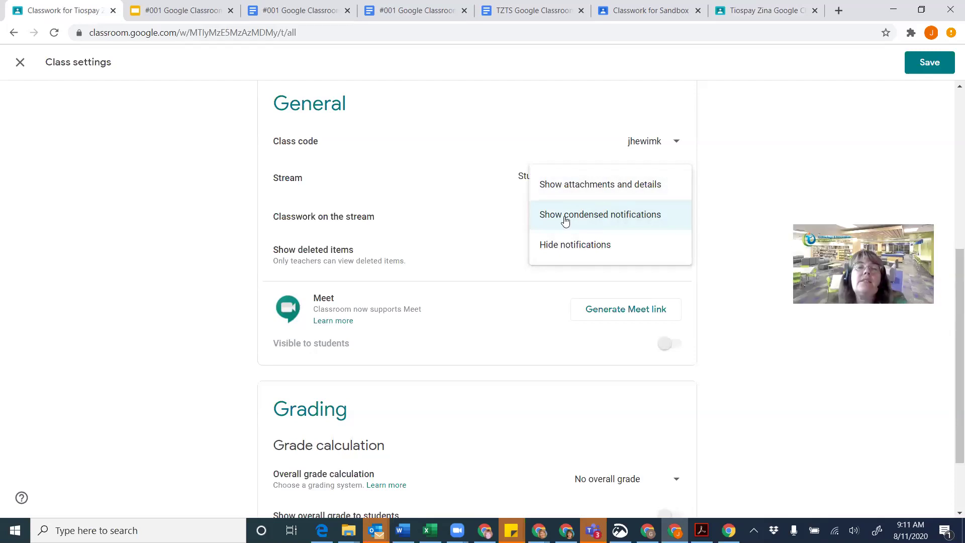
left_click(562, 249)
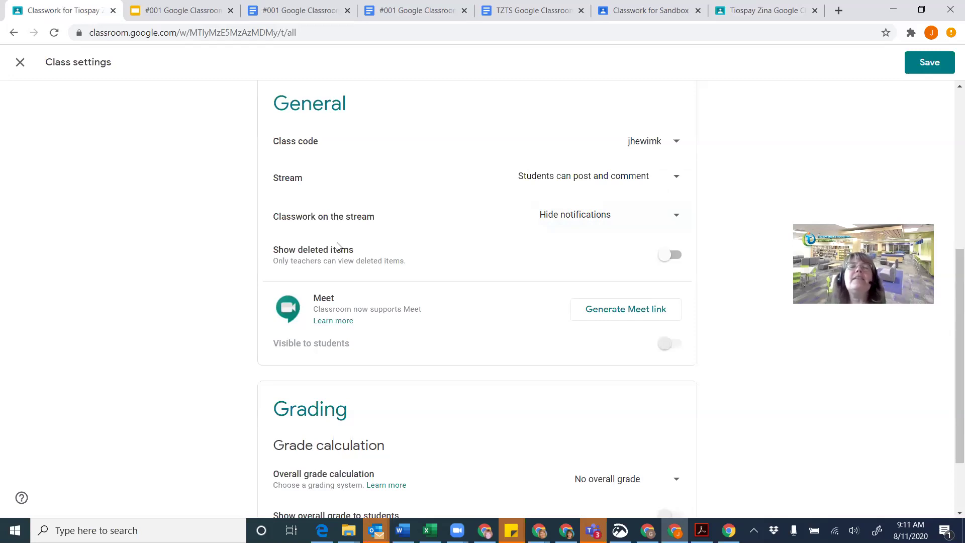
scroll(422, 259, "down", 1)
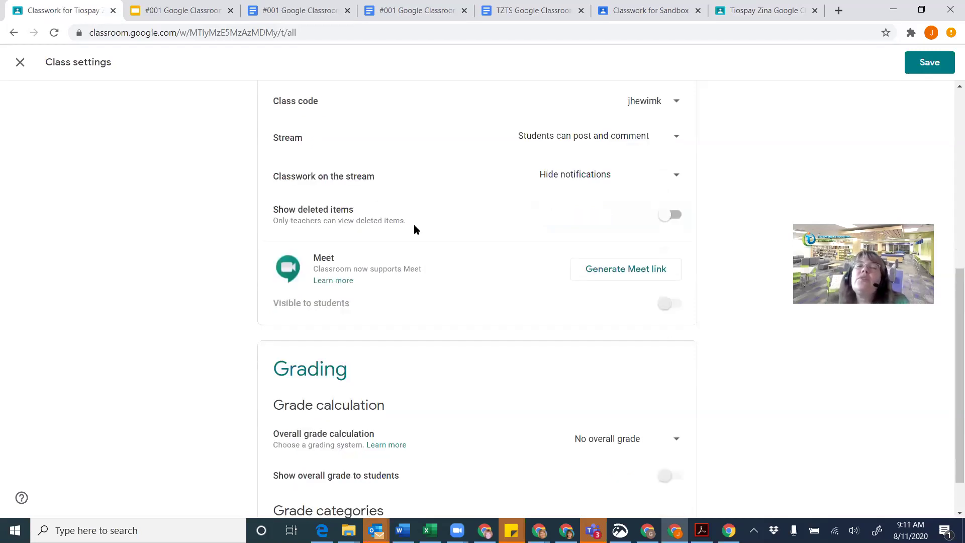
left_click(674, 216)
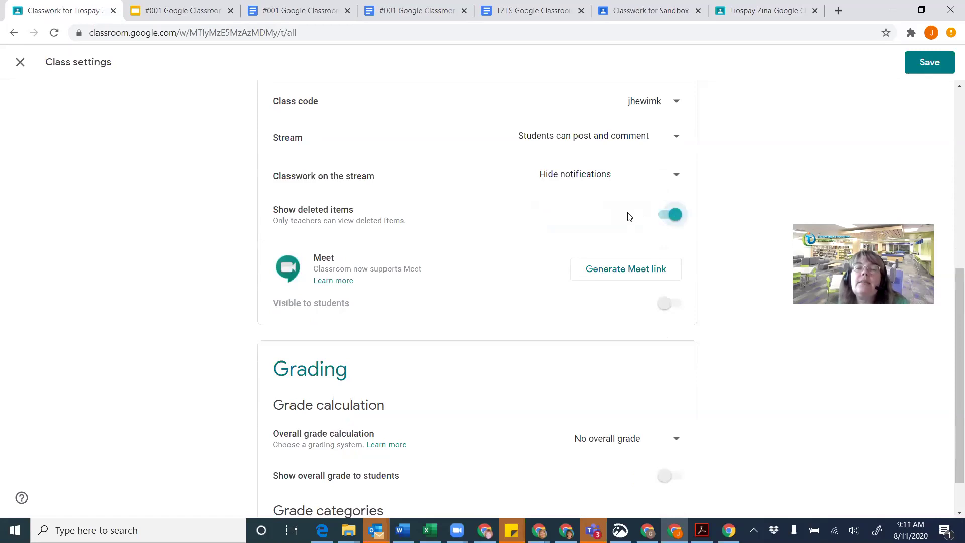
left_click(930, 62)
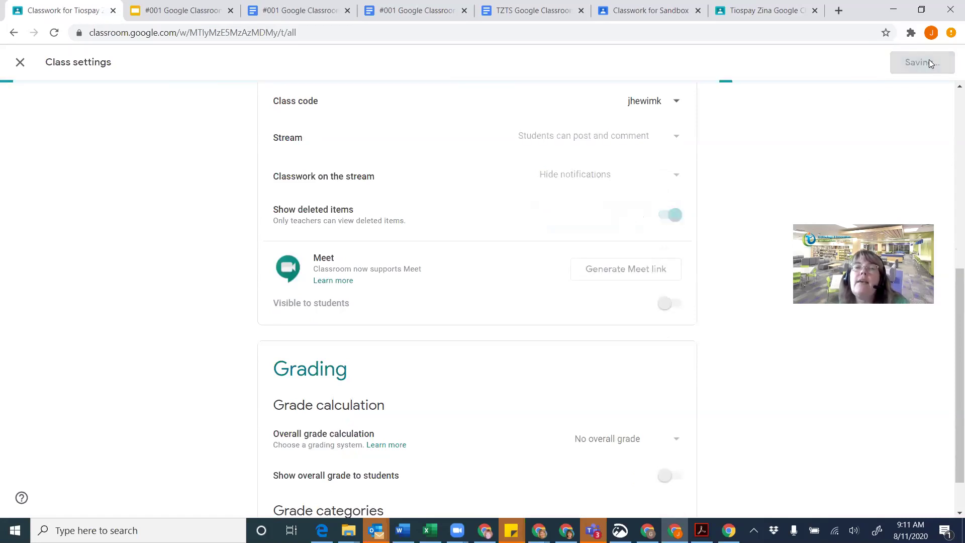
left_click(757, 11)
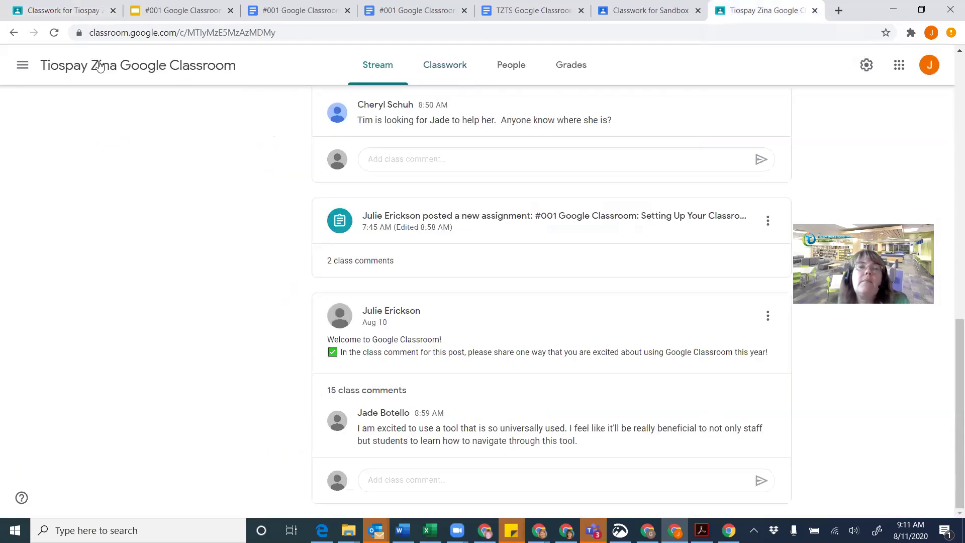
left_click(52, 34)
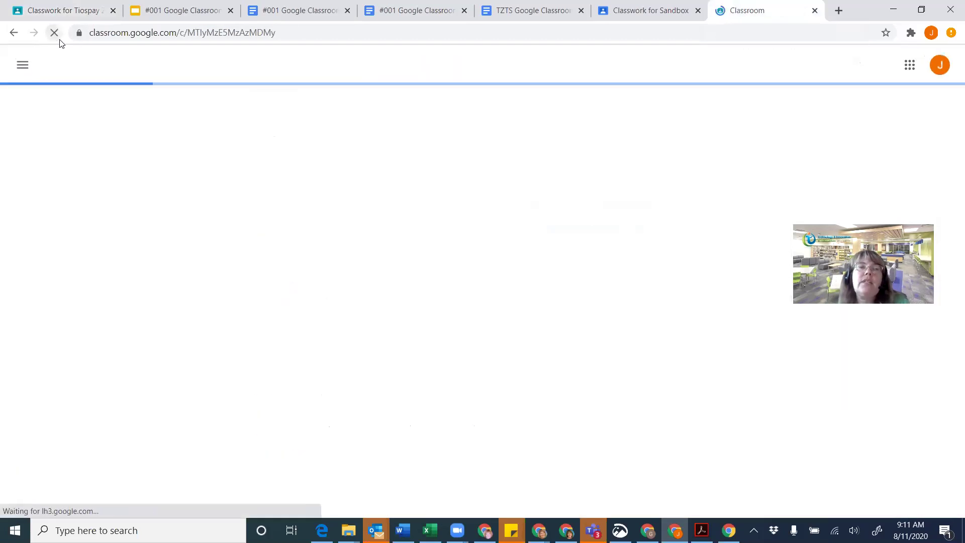
scroll(392, 276, "down", 3)
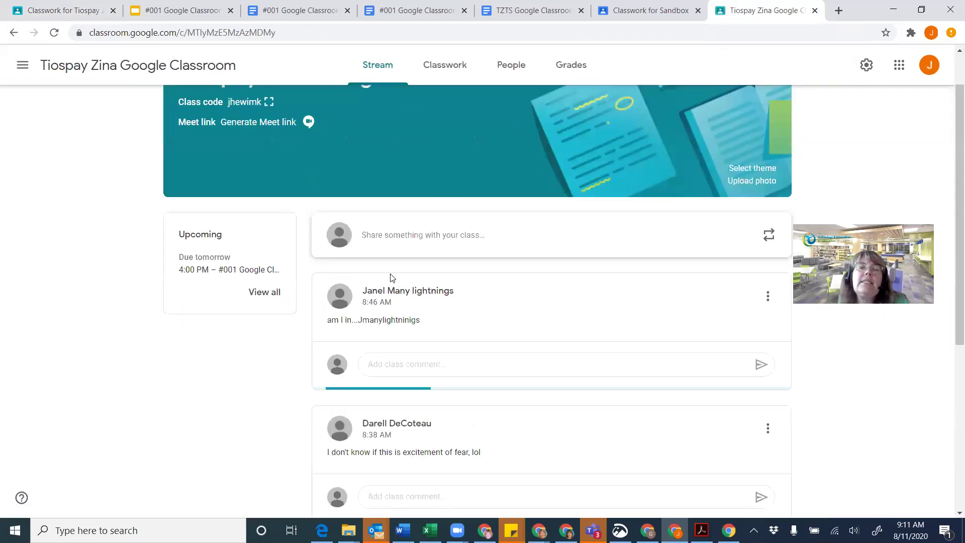
scroll(391, 274, "down", 4)
scroll(391, 274, "down", 4)
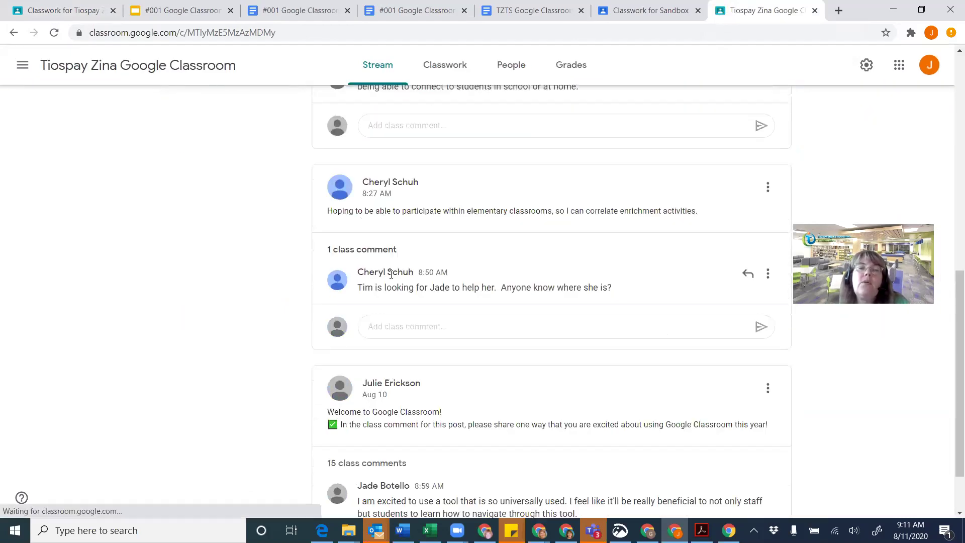
scroll(391, 278, "up", 8)
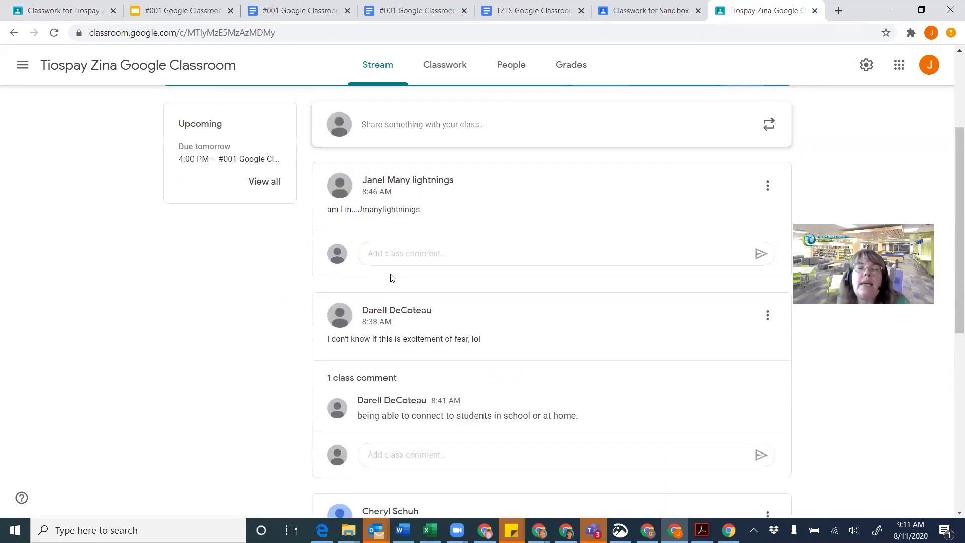
scroll(391, 277, "up", 2)
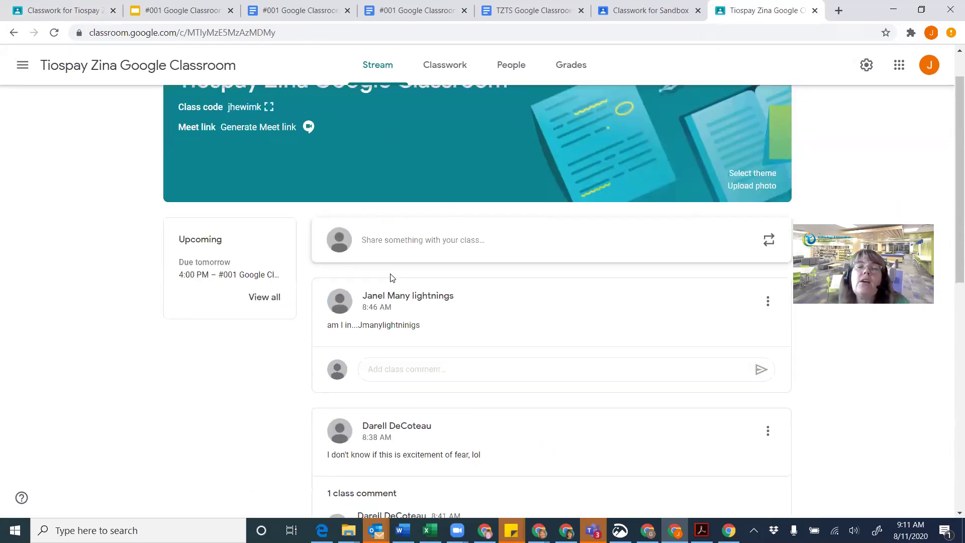
scroll(391, 277, "down", 4)
scroll(391, 278, "down", 2)
scroll(391, 278, "down", 1)
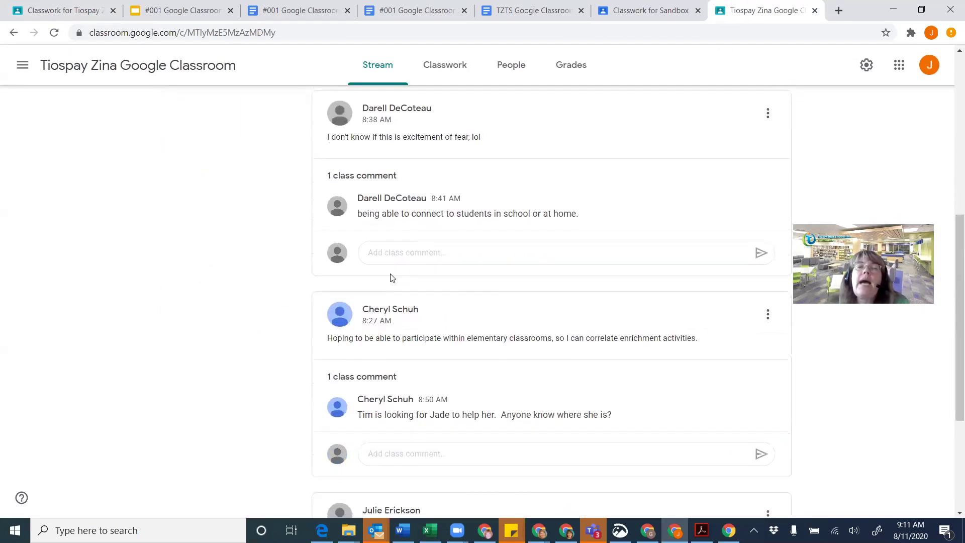
scroll(391, 277, "down", 1)
scroll(391, 277, "down", 2)
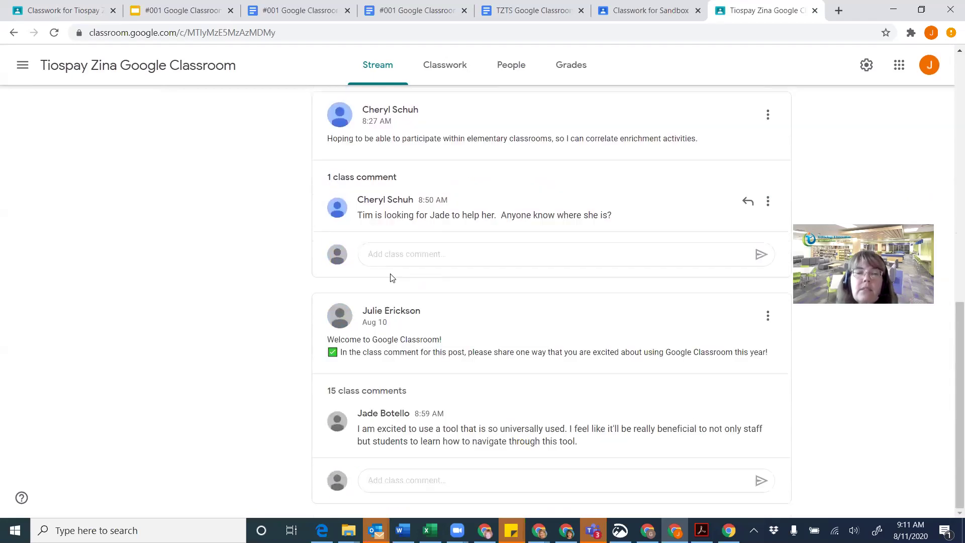
scroll(391, 276, "up", 10)
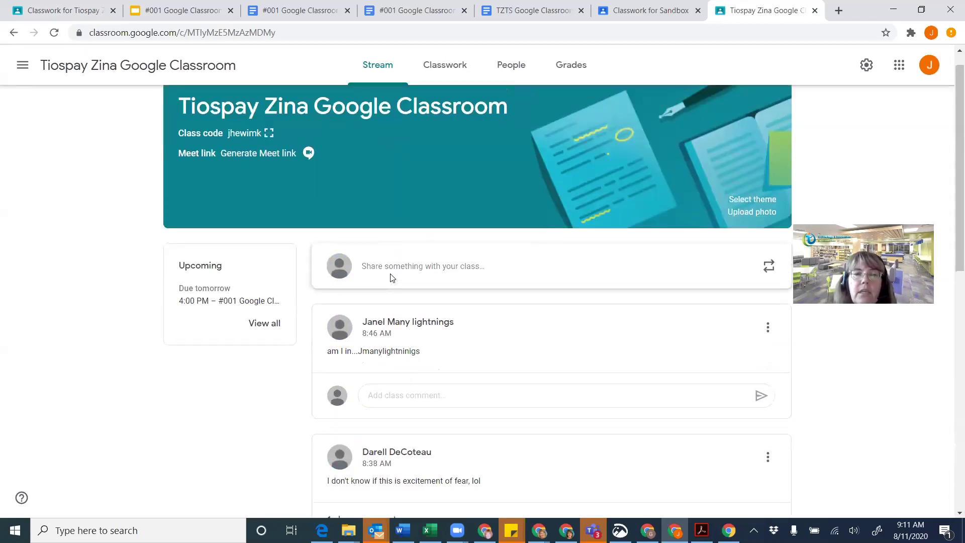
- Post a test announcement reading 'hi' to the class stream
left_click(390, 274)
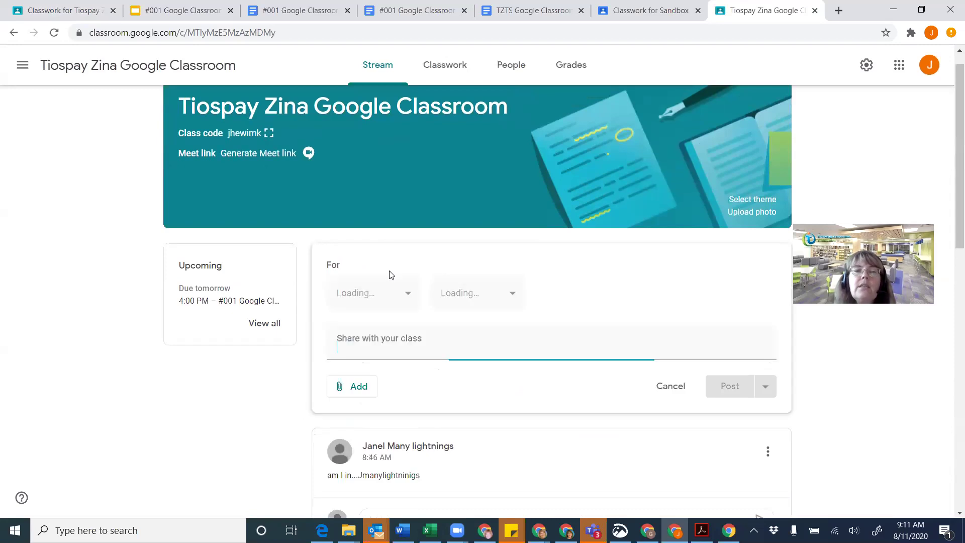
type("hi")
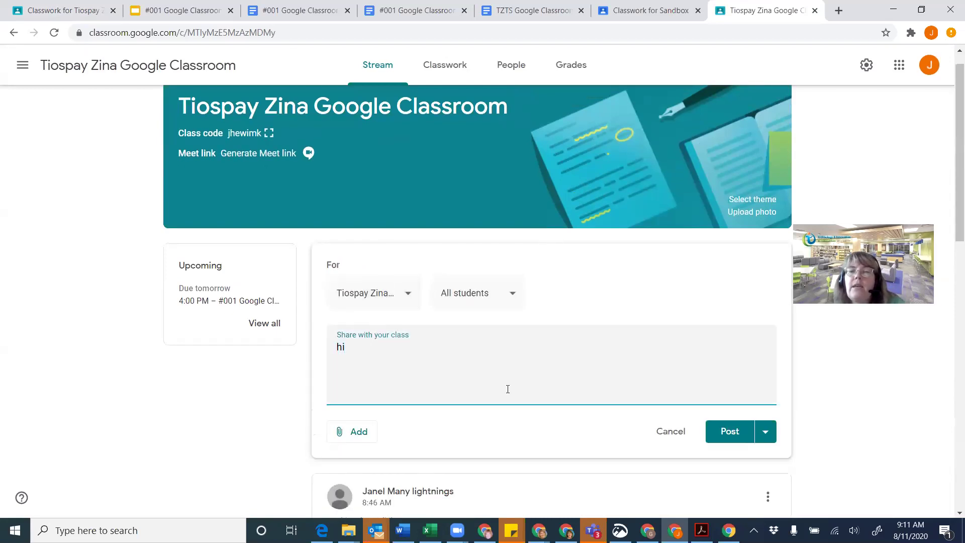
left_click(725, 439)
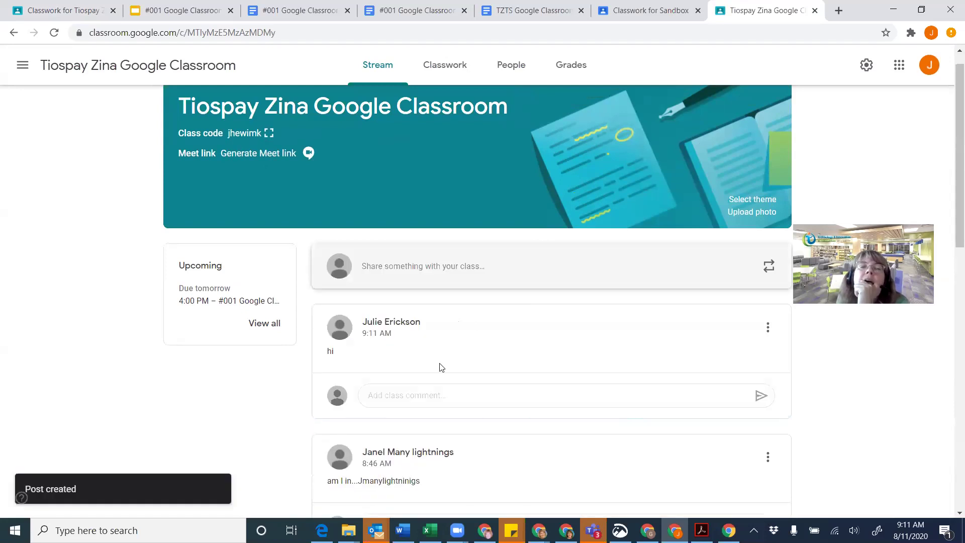
- Delete the 'hi' announcement and confirm the deletion
left_click(767, 329)
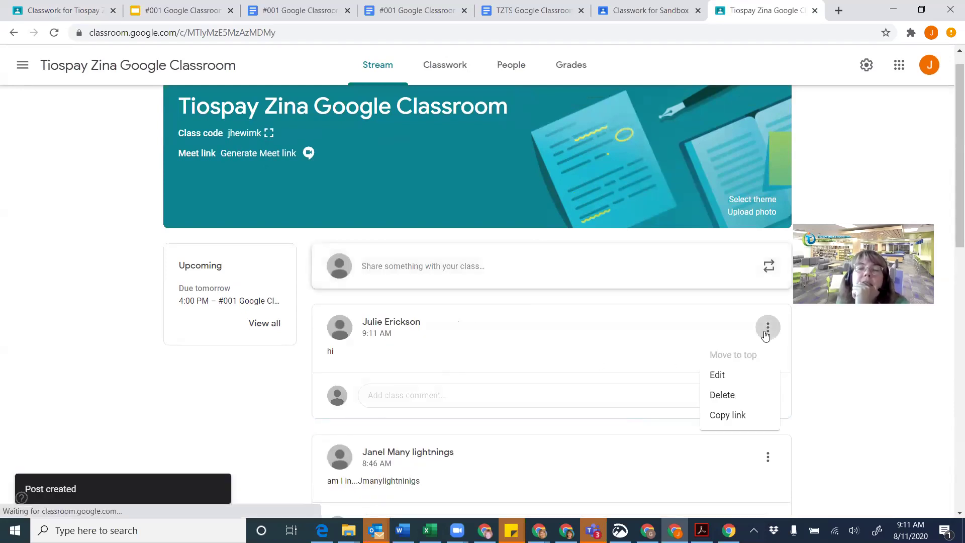
left_click(716, 399)
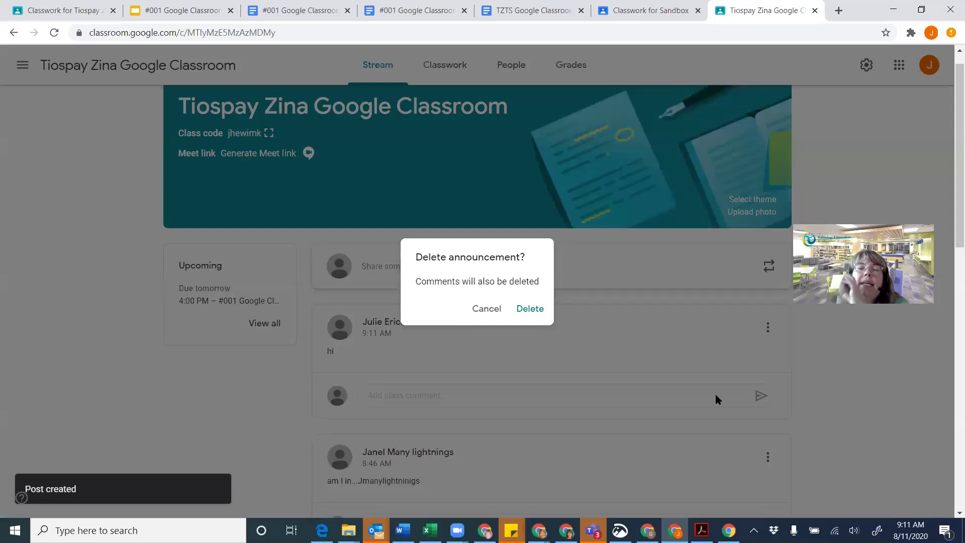
left_click(531, 309)
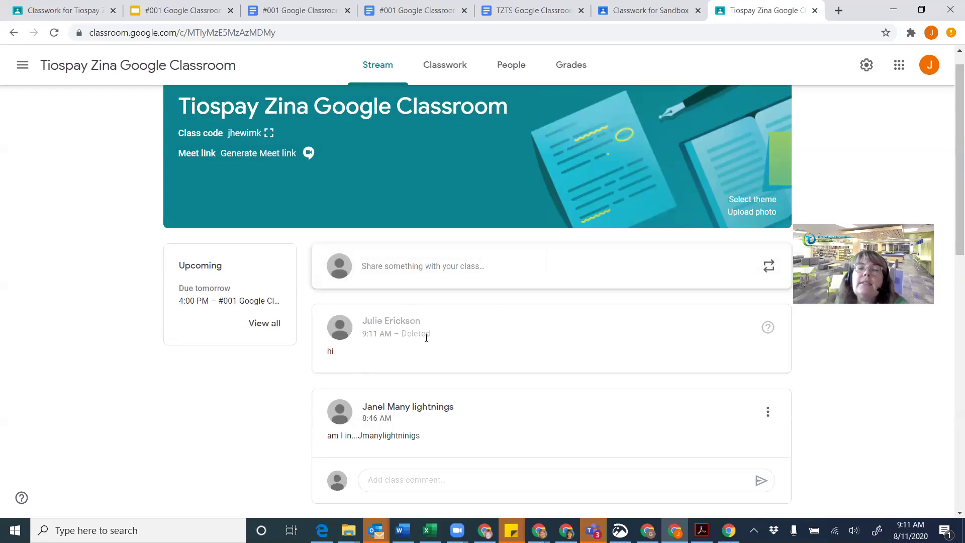
scroll(438, 341, "down", 1)
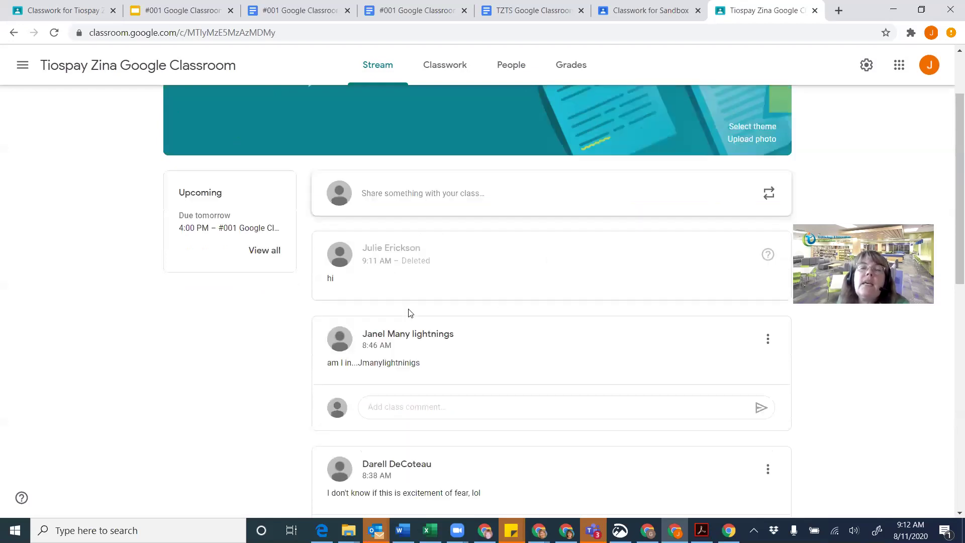
scroll(408, 312, "down", 2)
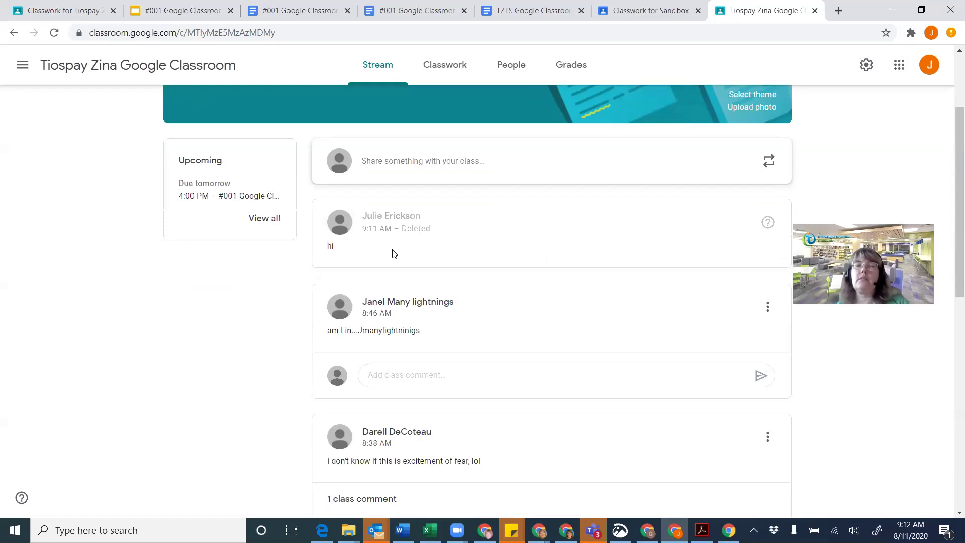
scroll(394, 253, "down", 2)
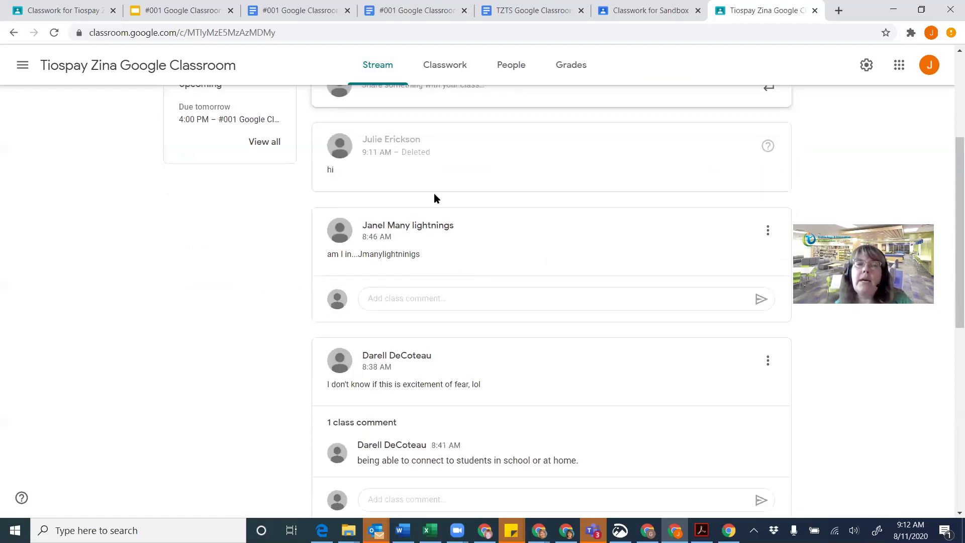
scroll(512, 188, "down", 1)
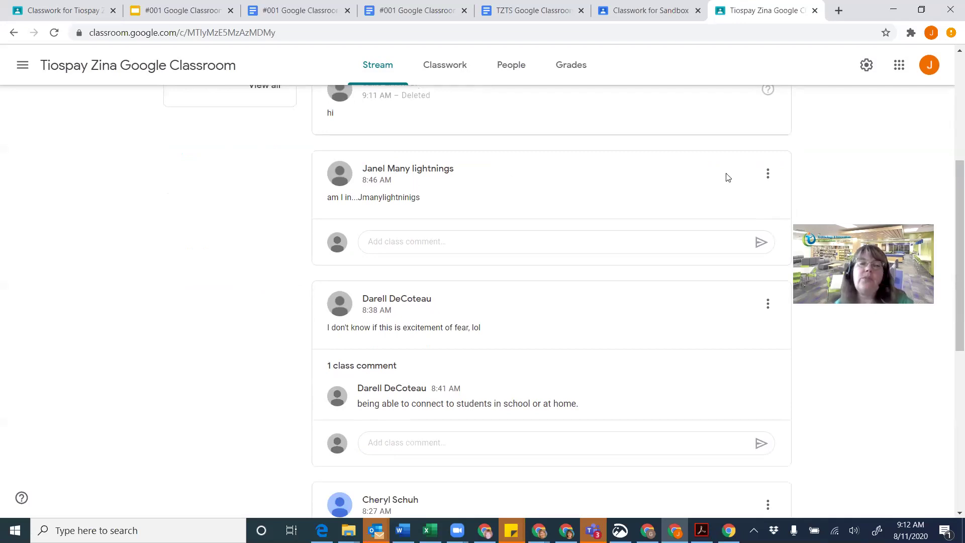
left_click(766, 177)
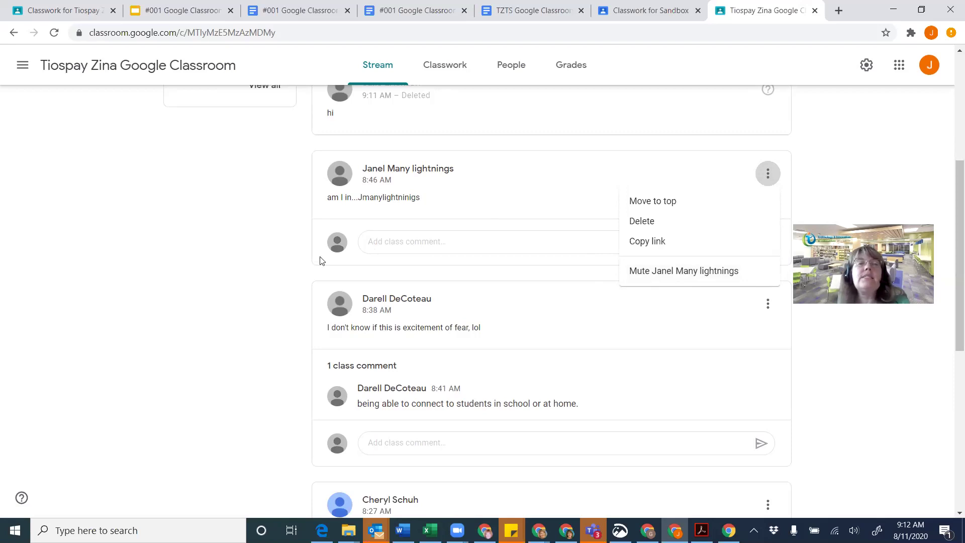
left_click(284, 260)
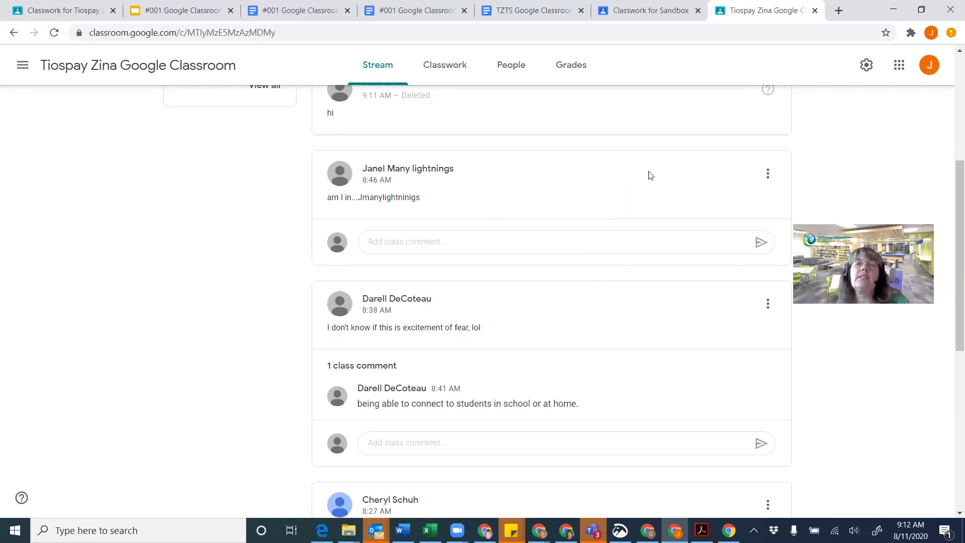
left_click(765, 176)
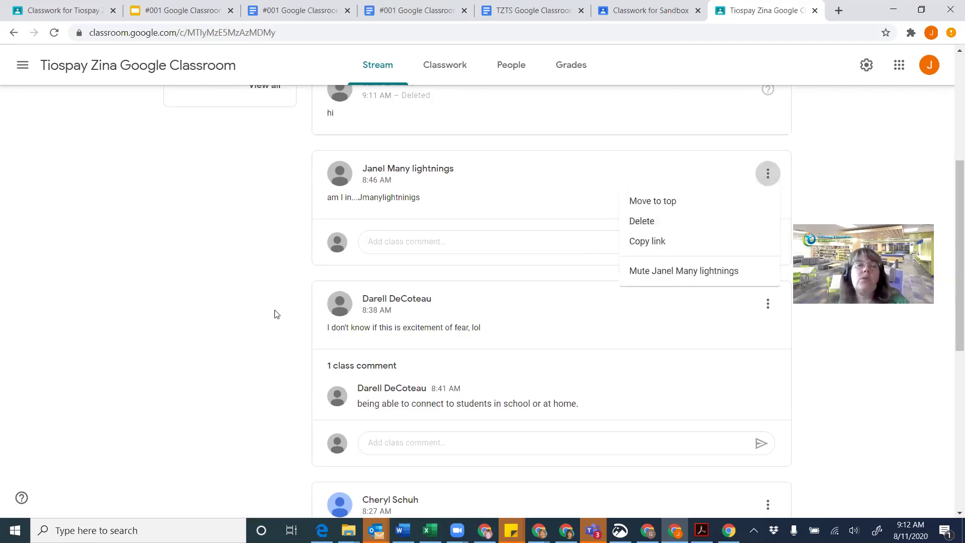
left_click(304, 341)
scroll(307, 283, "up", 5)
scroll(305, 283, "up", 1)
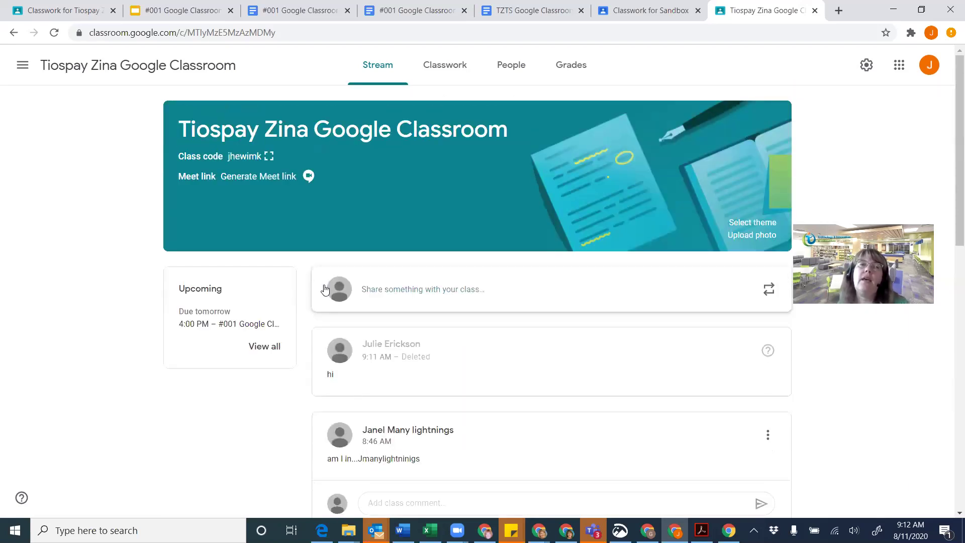
left_click(44, 12)
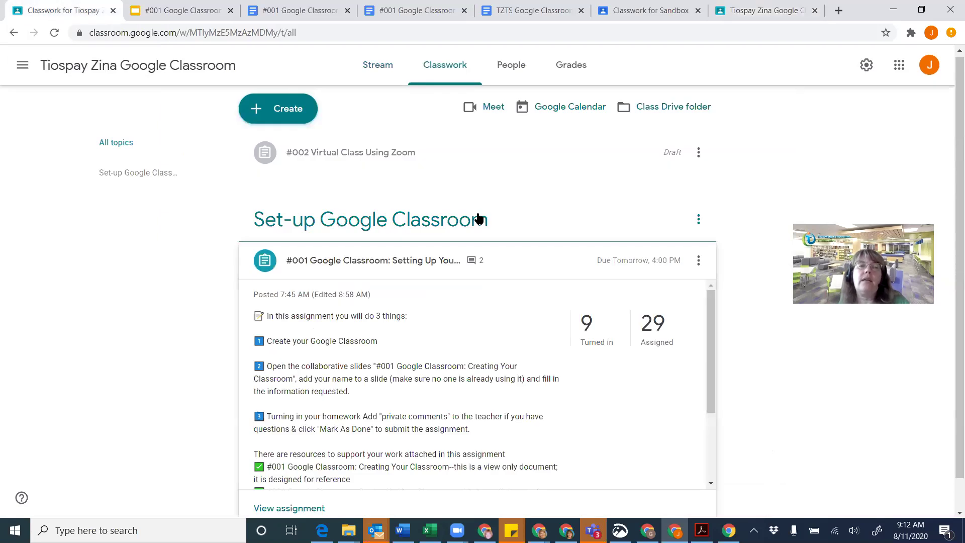
left_click(867, 65)
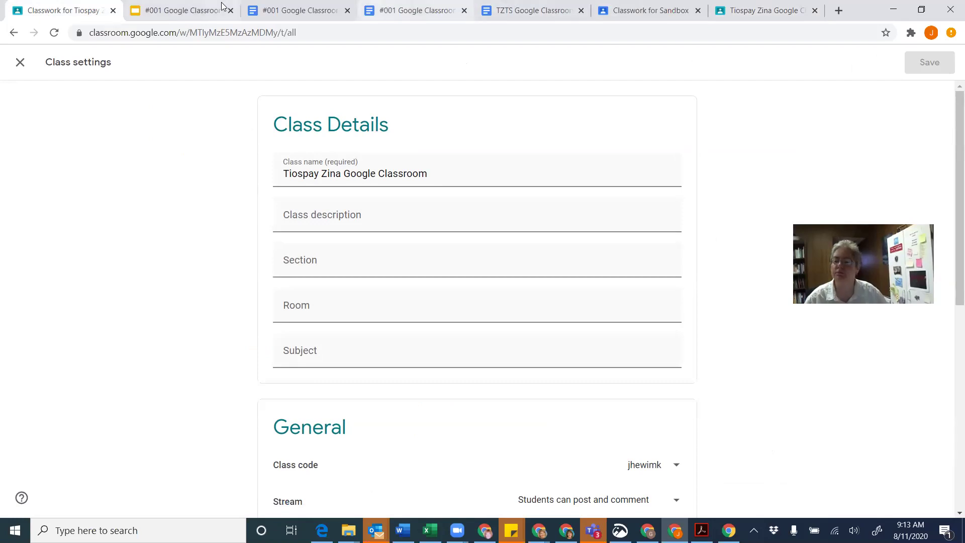
left_click(200, 11)
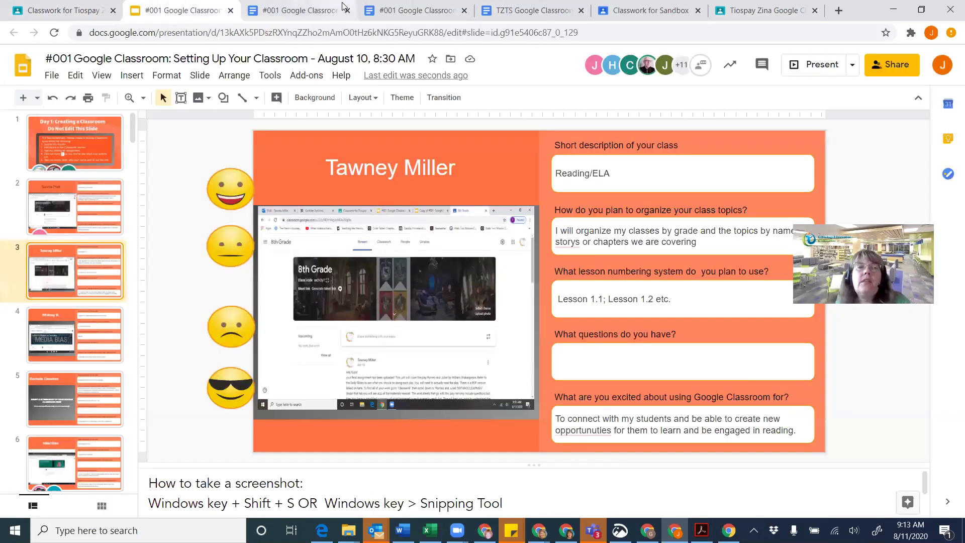
left_click(315, 12)
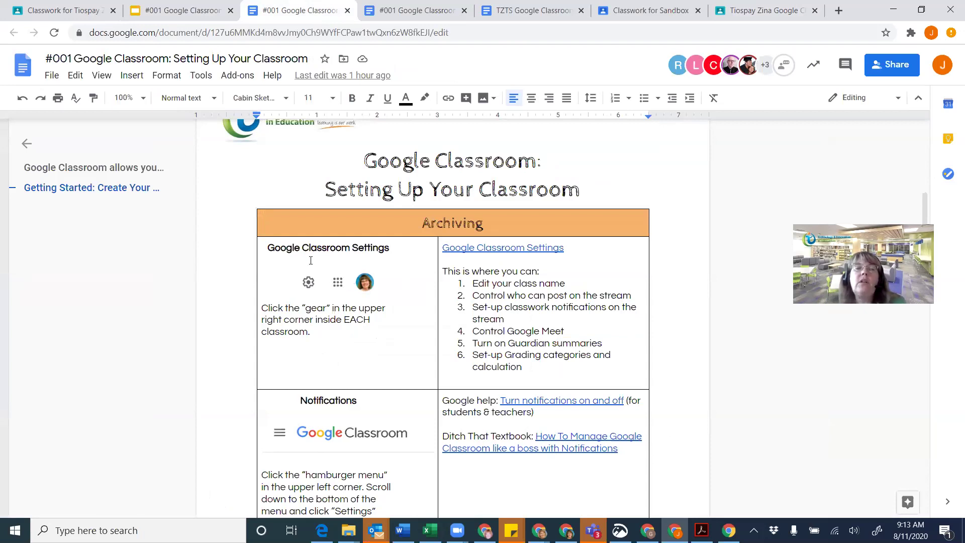
left_click(752, 16)
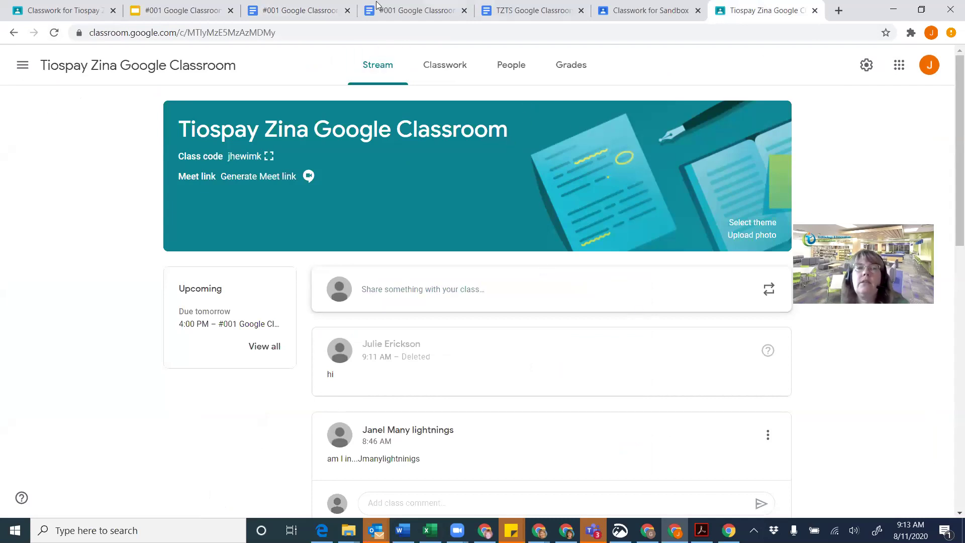
- Switch off 'Show deleted items' under General in Class settings
left_click(73, 12)
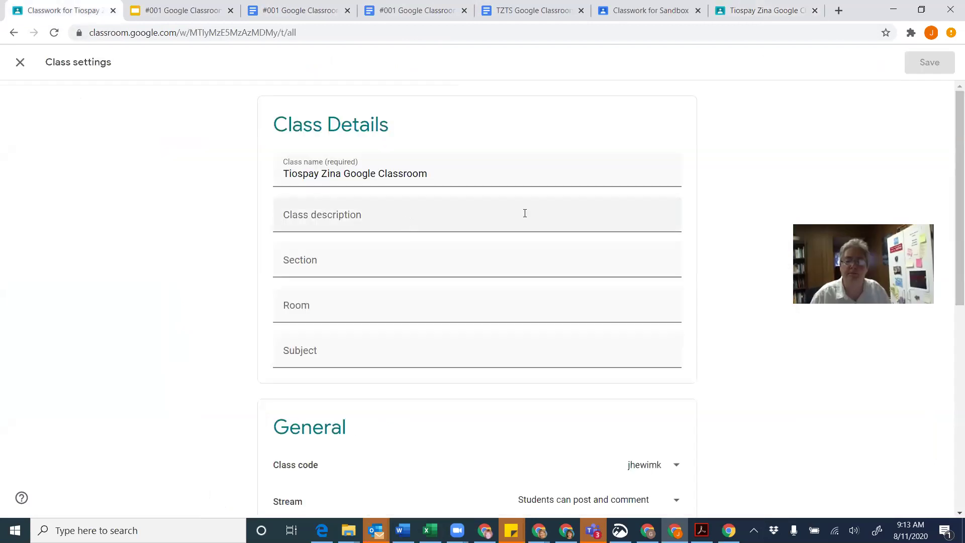
scroll(527, 220, "down", 7)
scroll(526, 222, "down", 1)
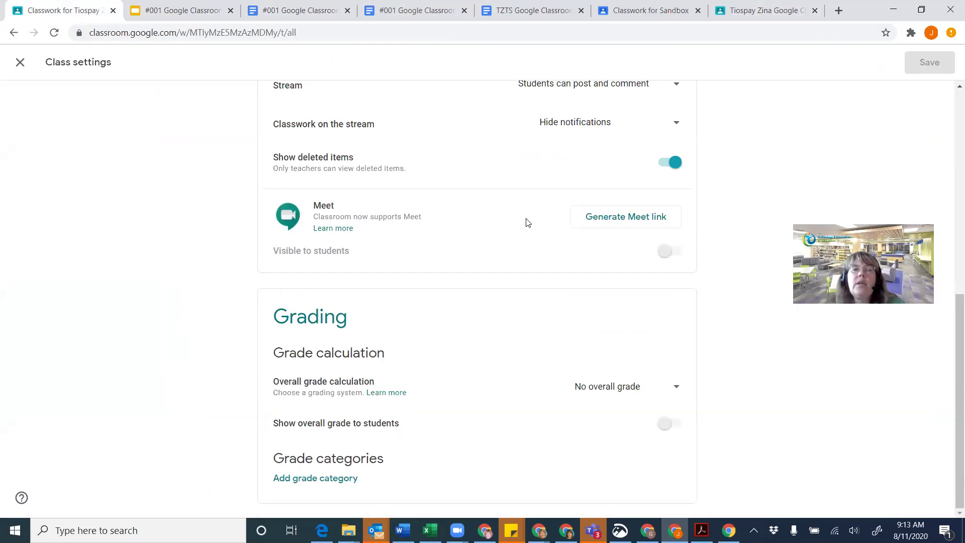
scroll(526, 222, "up", 1)
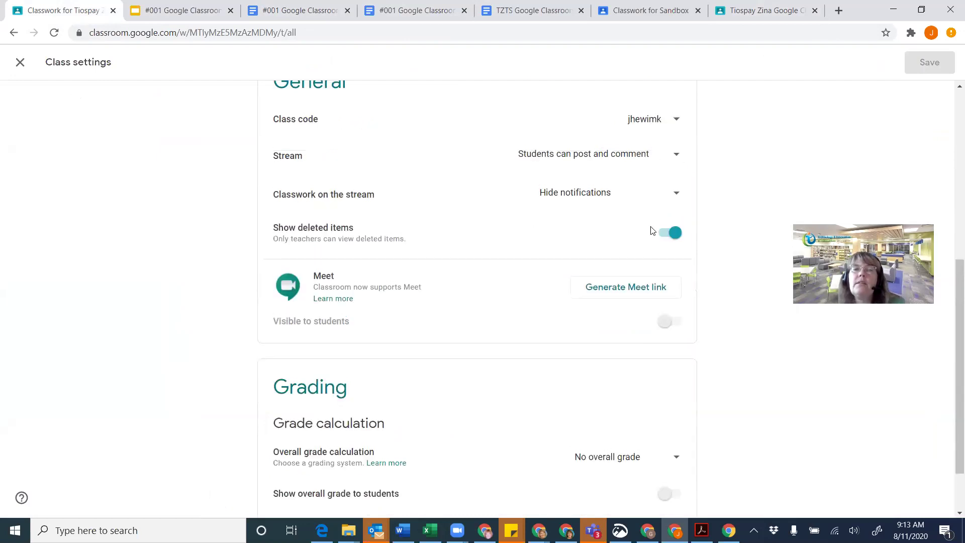
left_click(666, 236)
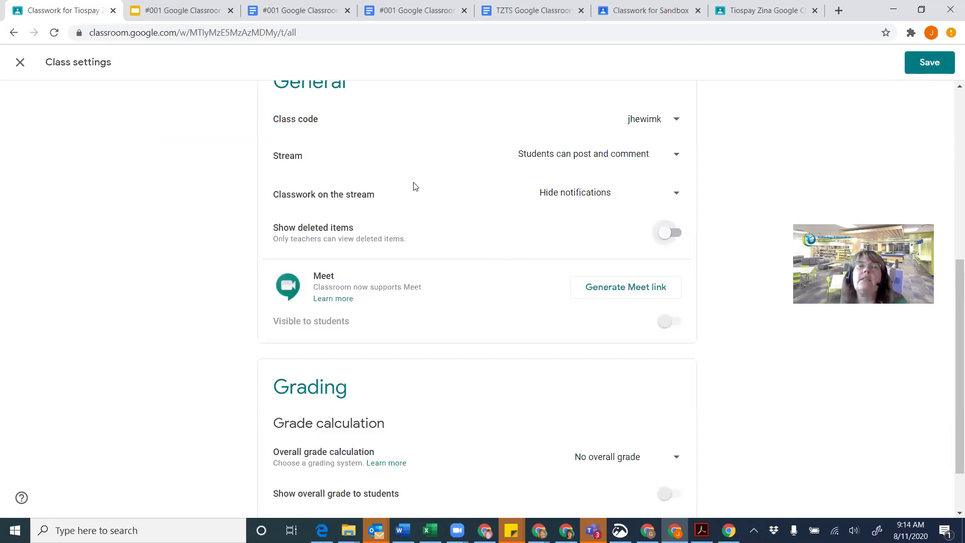
scroll(414, 185, "up", 1)
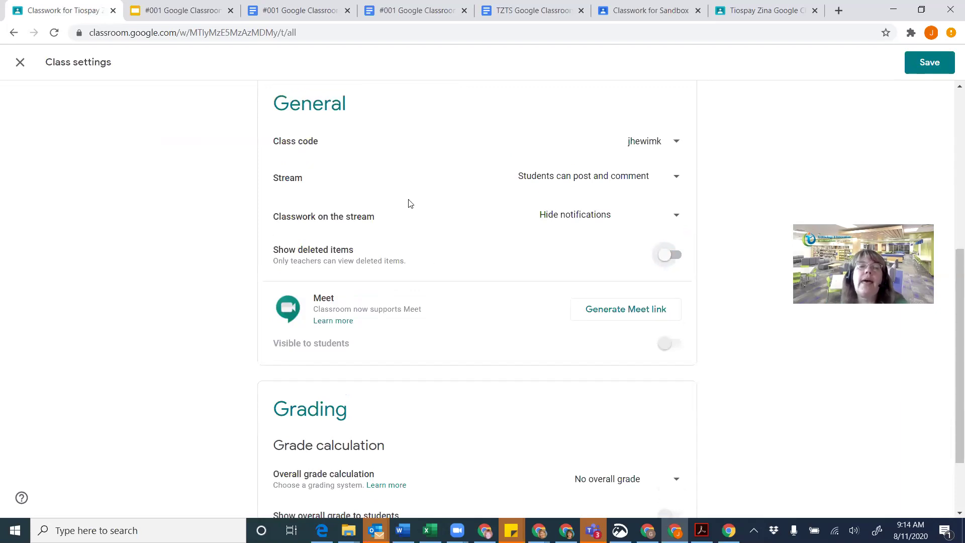
scroll(409, 204, "down", 2)
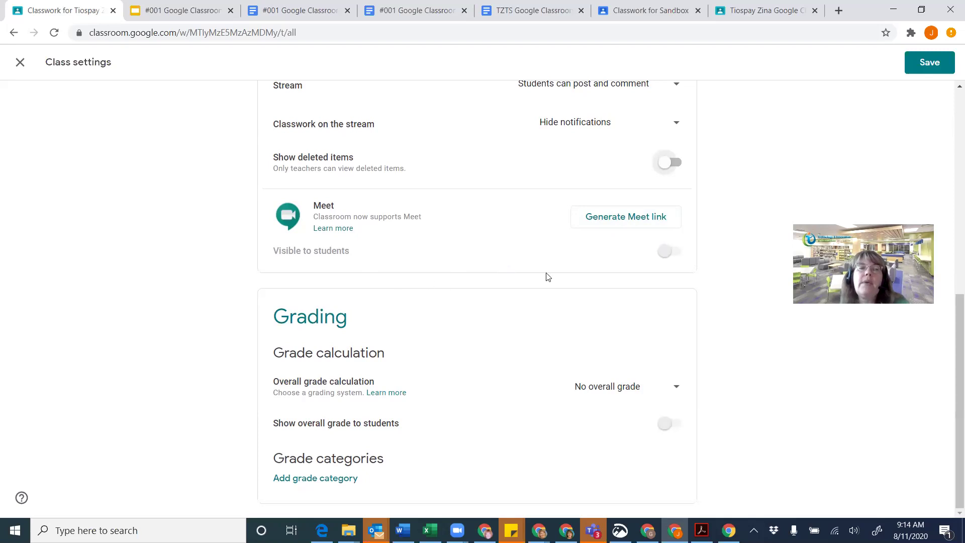
- Generate the class Meet link, leaving 'Visible to students' switched off
left_click(611, 220)
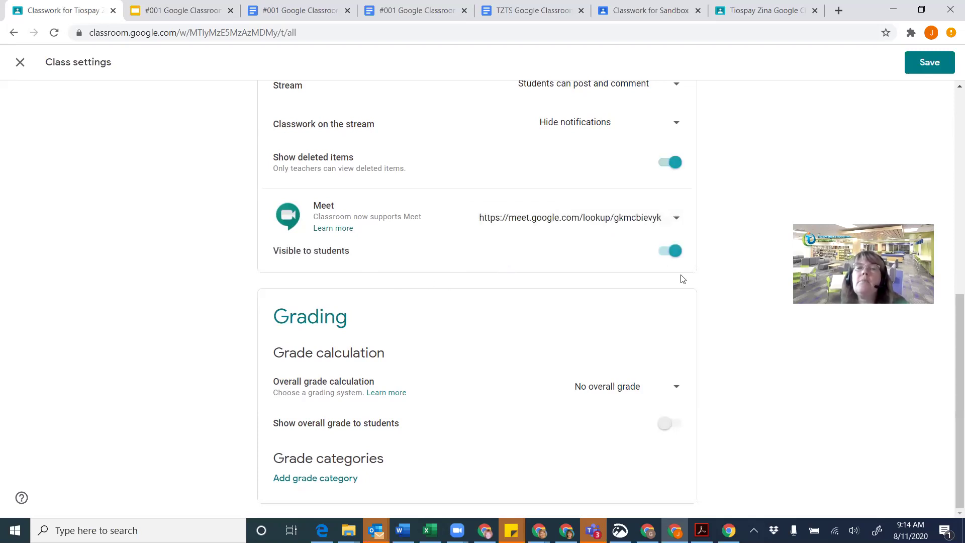
left_click(663, 253)
left_click(662, 253)
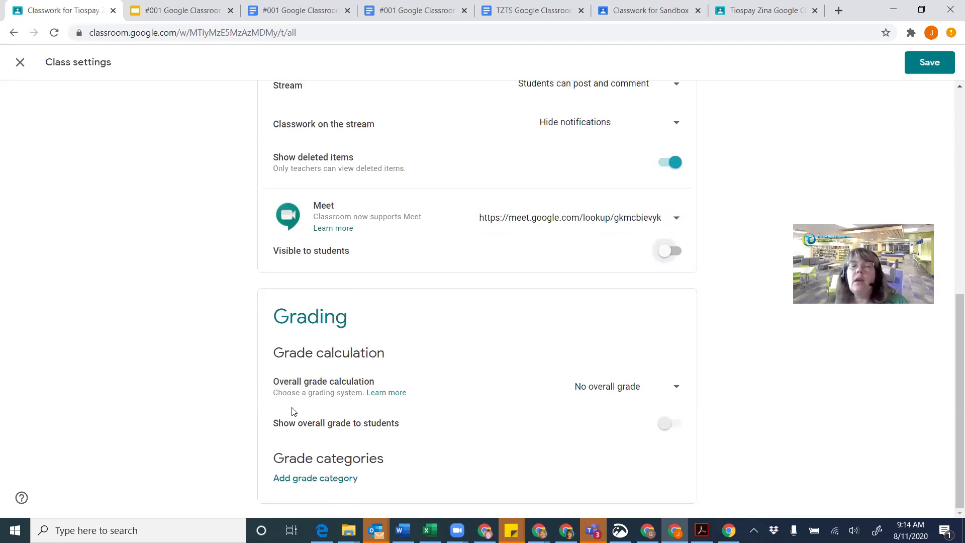
- Set overall grading to Weighted by category and add a Test category at 50%
left_click(674, 389)
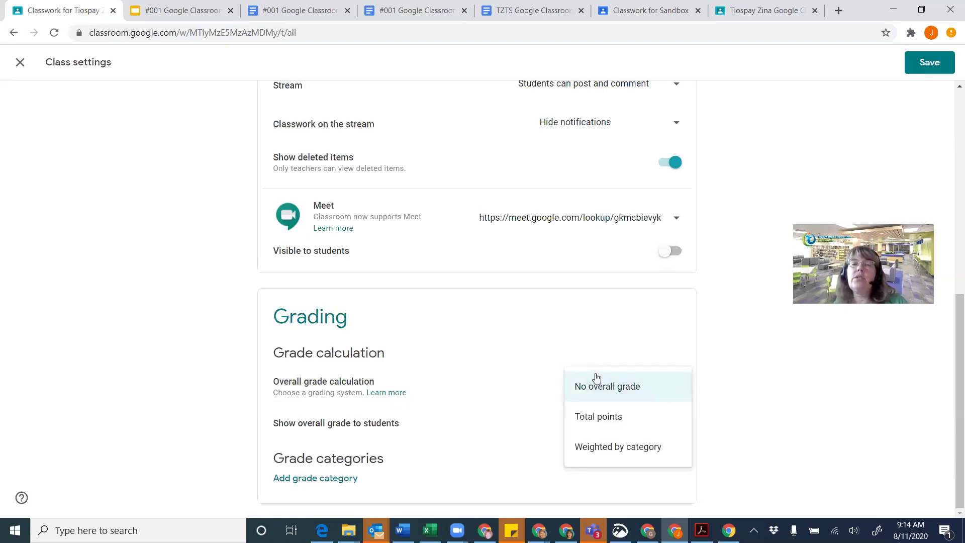
left_click(594, 447)
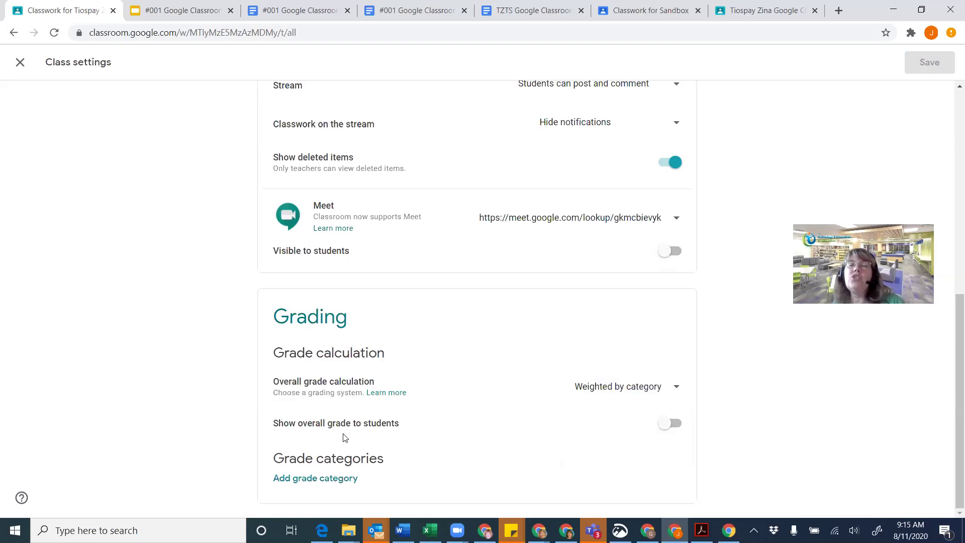
left_click(322, 484)
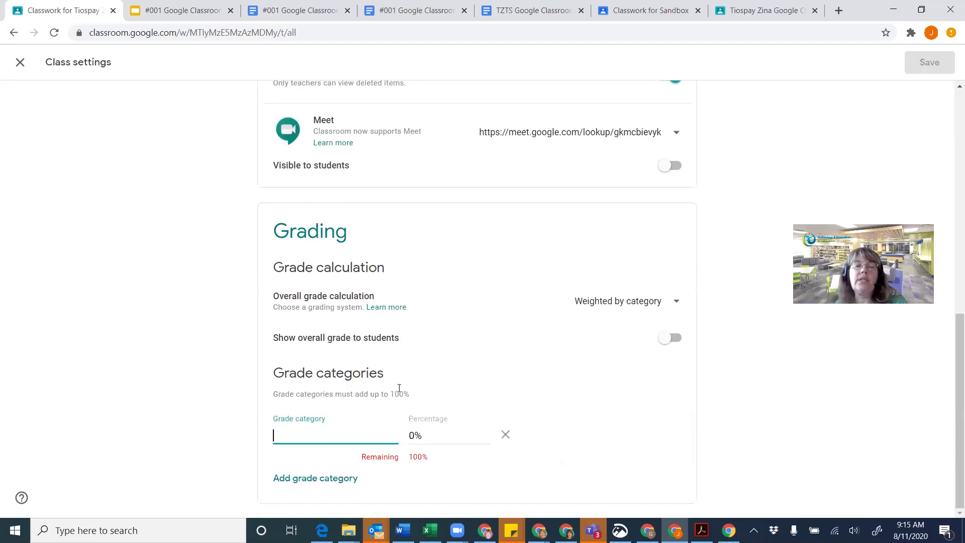
type("Test")
key("Tab")
type("50")
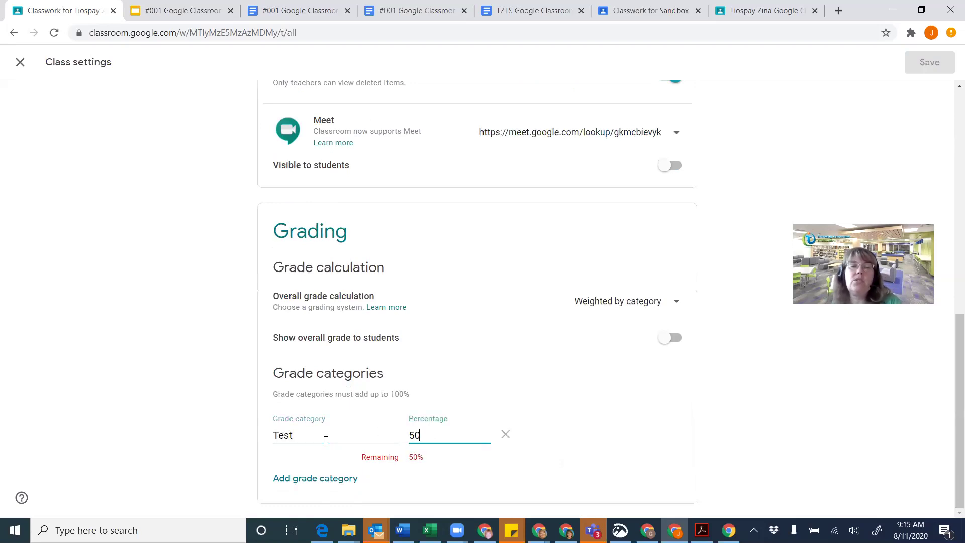
- Add Homework and Quiz grade categories at 25% each
left_click(304, 481)
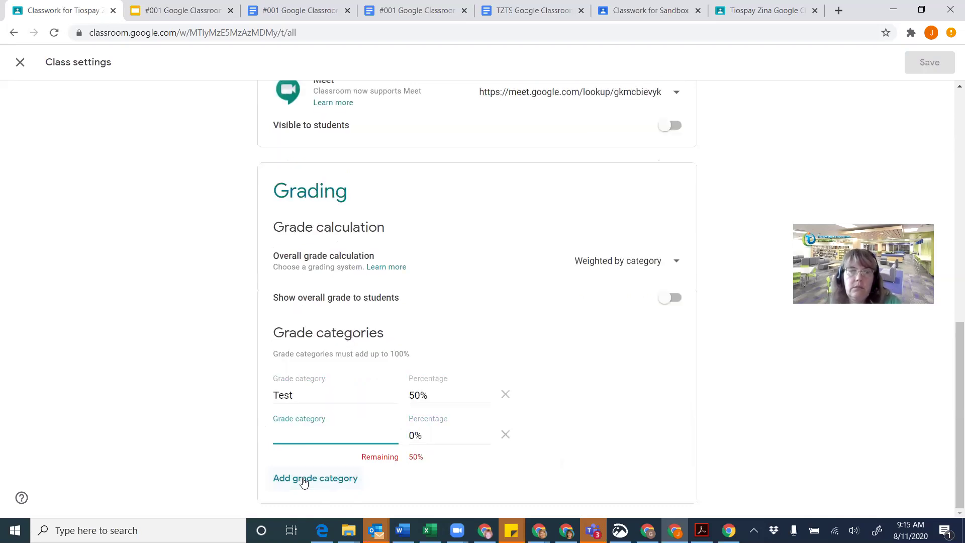
type("Homework")
key("Tab")
type("25")
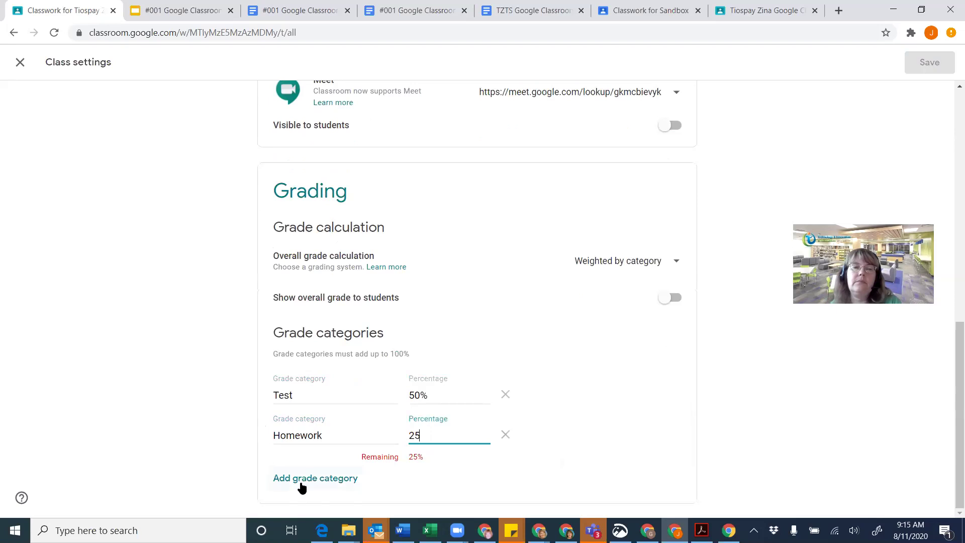
left_click(301, 485)
type("Quiz")
key("Tab")
type("25")
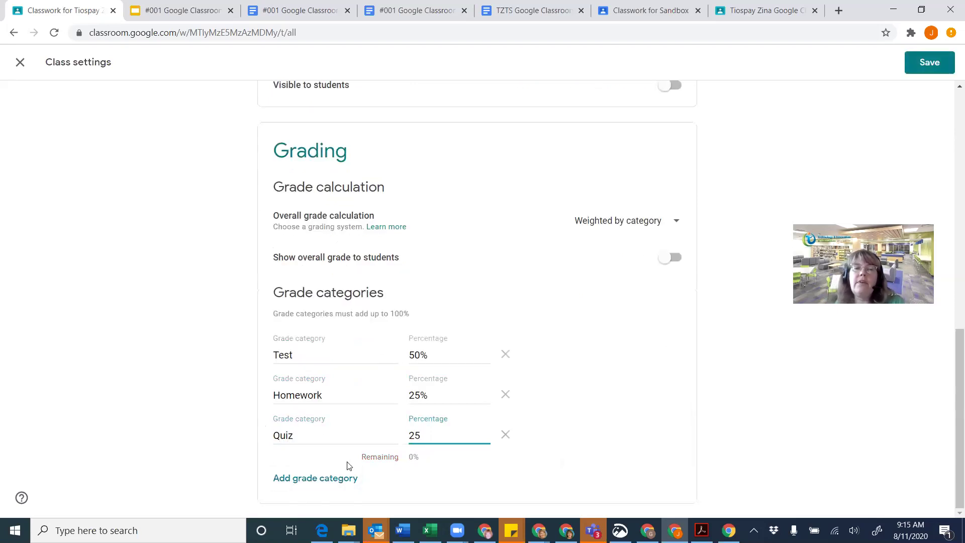
- Change the overall grade calculation to Total points
left_click(555, 405)
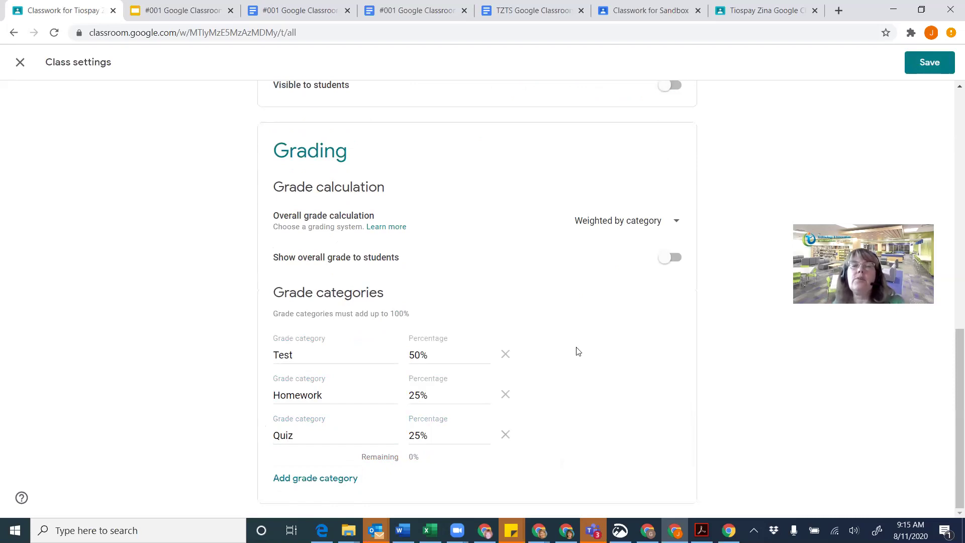
left_click(666, 225)
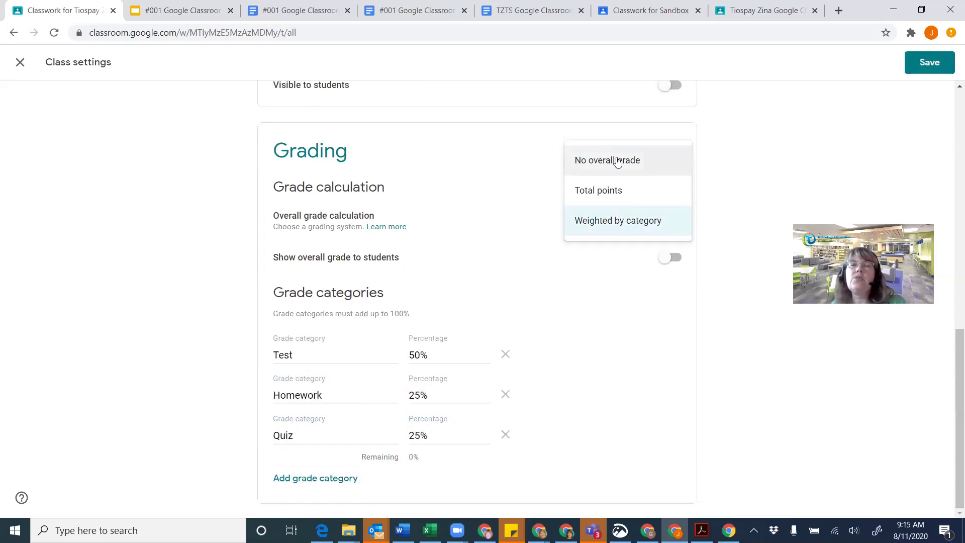
left_click(608, 190)
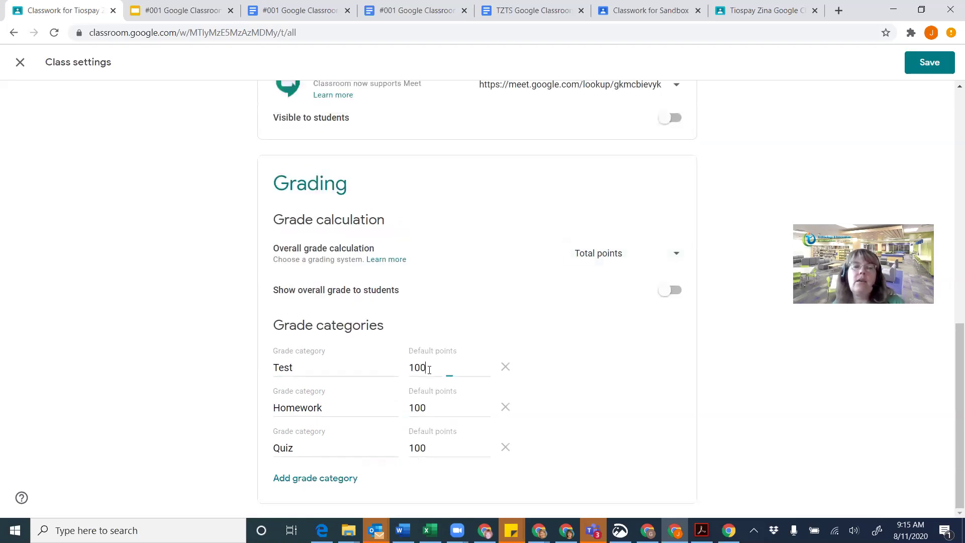
- Set the default points to Homework 50 and Quiz 25
double_click(427, 407)
type("50")
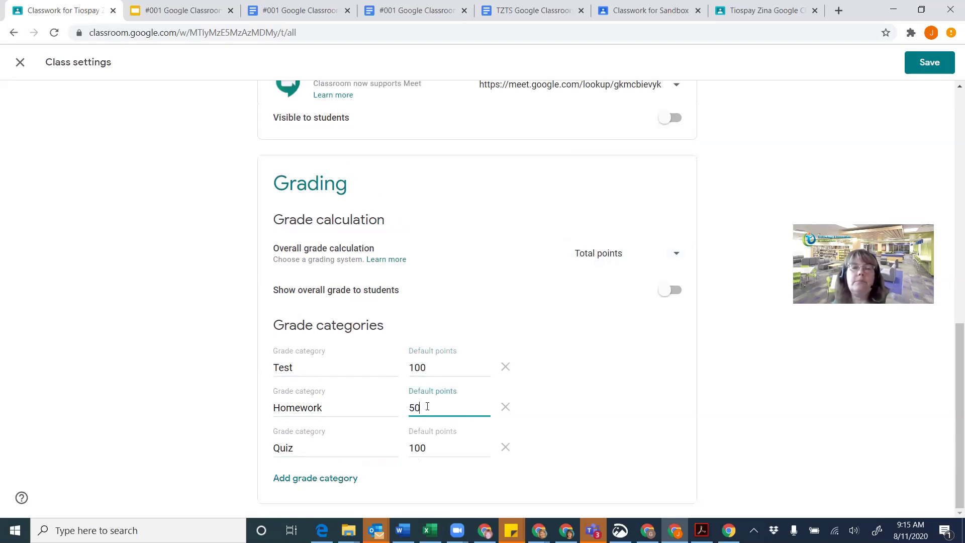
double_click(424, 447)
type("25")
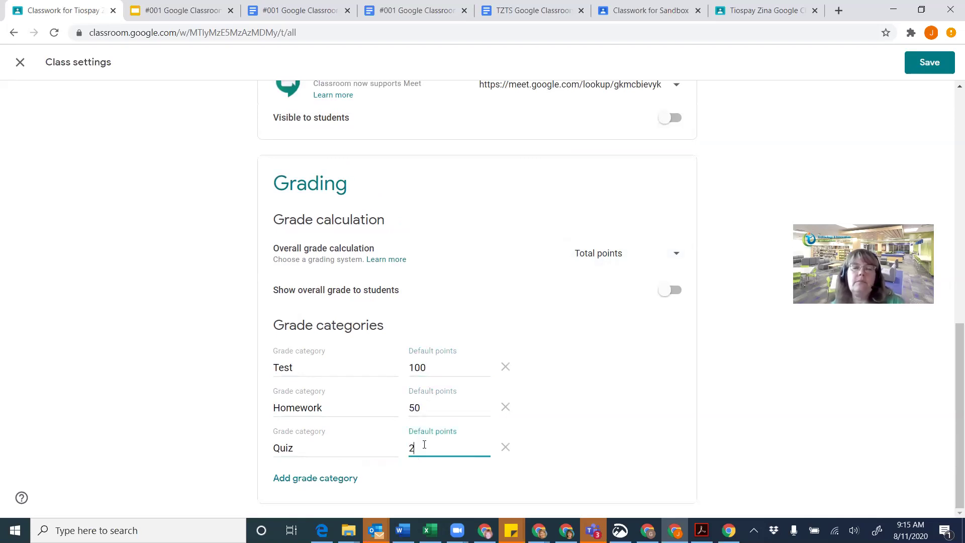
left_click(535, 402)
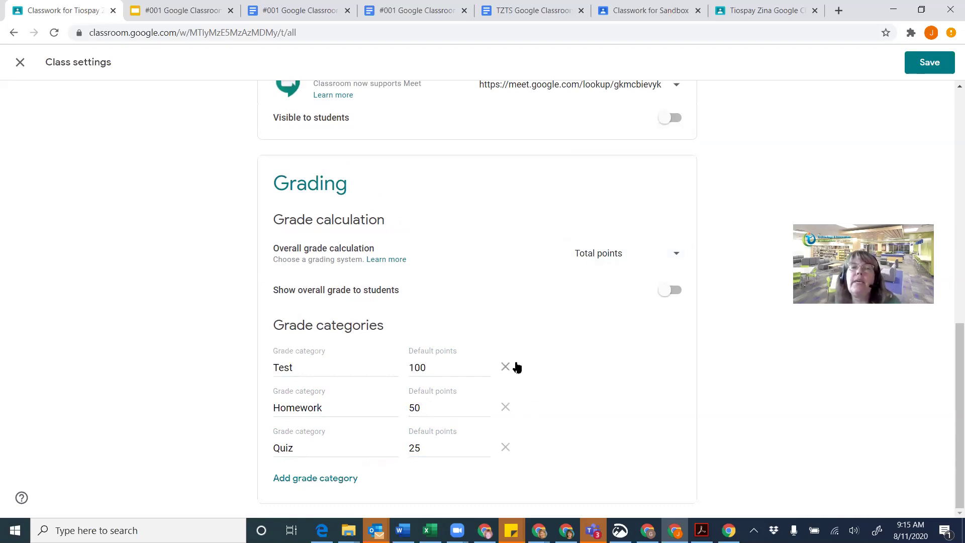
scroll(517, 368, "up", 2)
scroll(517, 367, "down", 2)
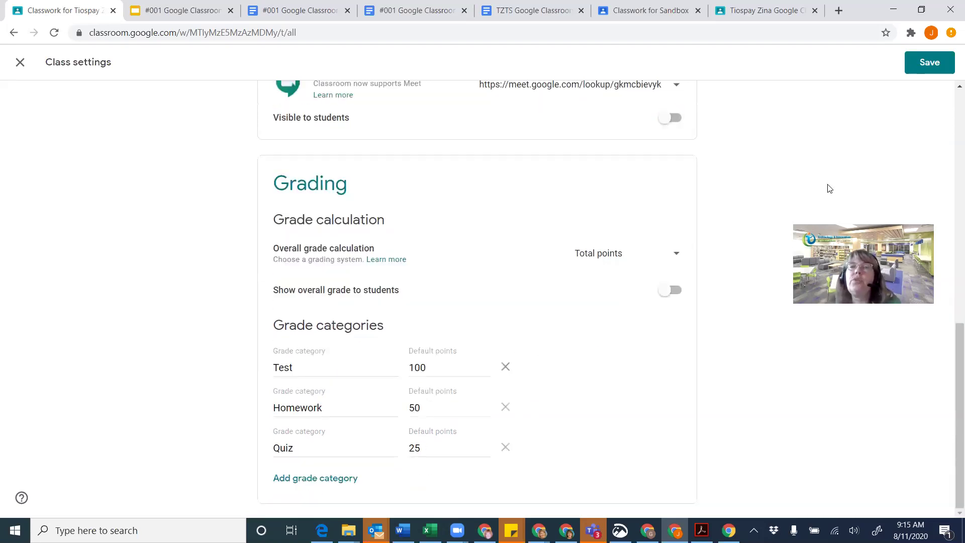
- Save the grading settings and return to the Tiospay Zina class page
left_click(927, 68)
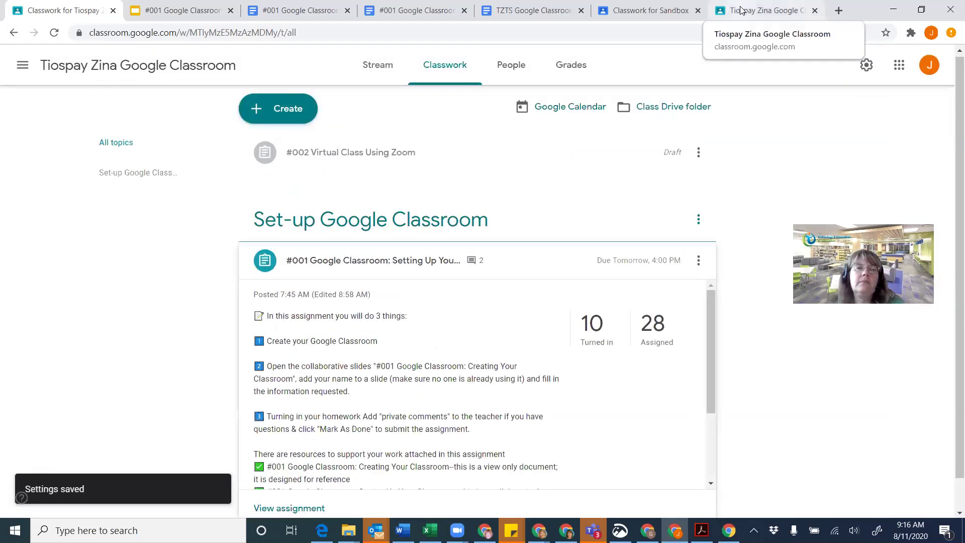
left_click(755, 10)
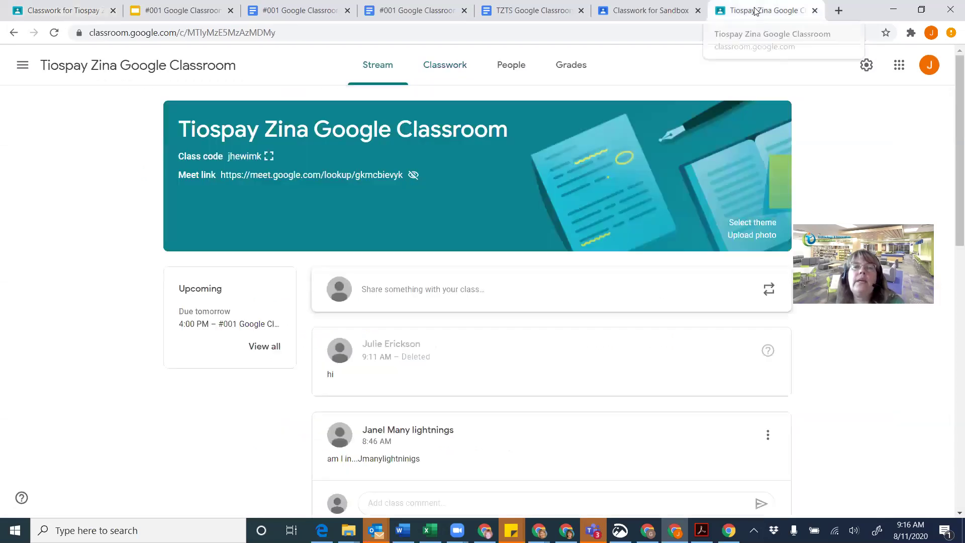
scroll(491, 232, "down", 2)
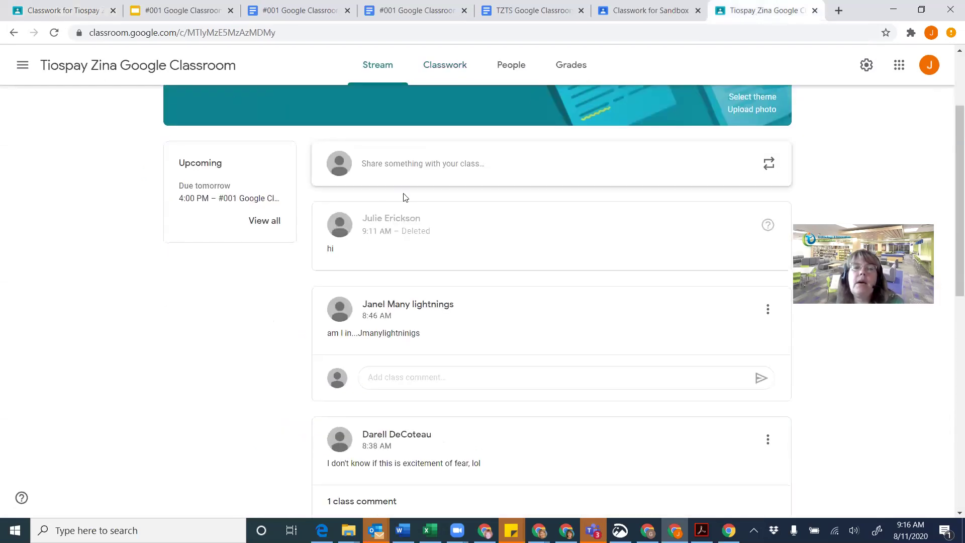
- Reload the Stream and look through the posts, now without the 'hi' post
left_click(54, 32)
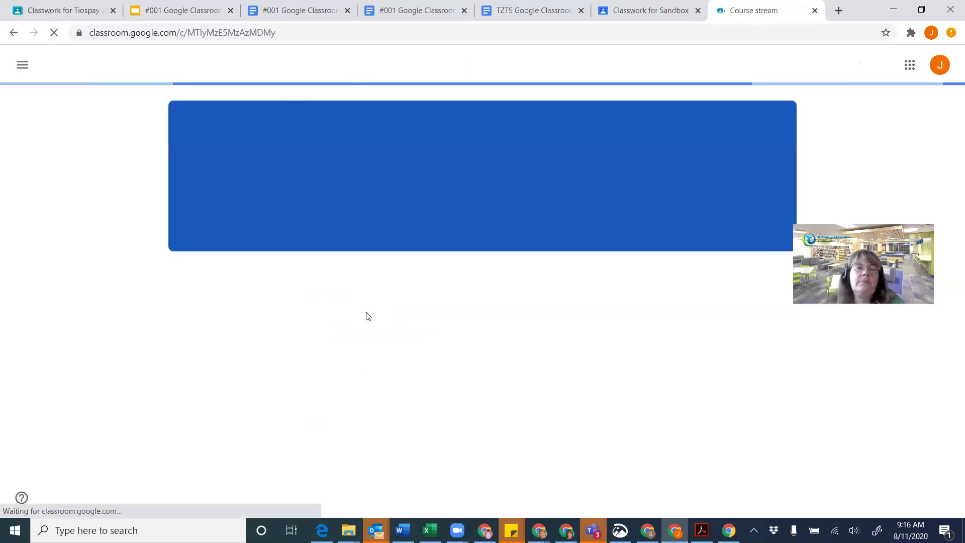
scroll(491, 358, "down", 3)
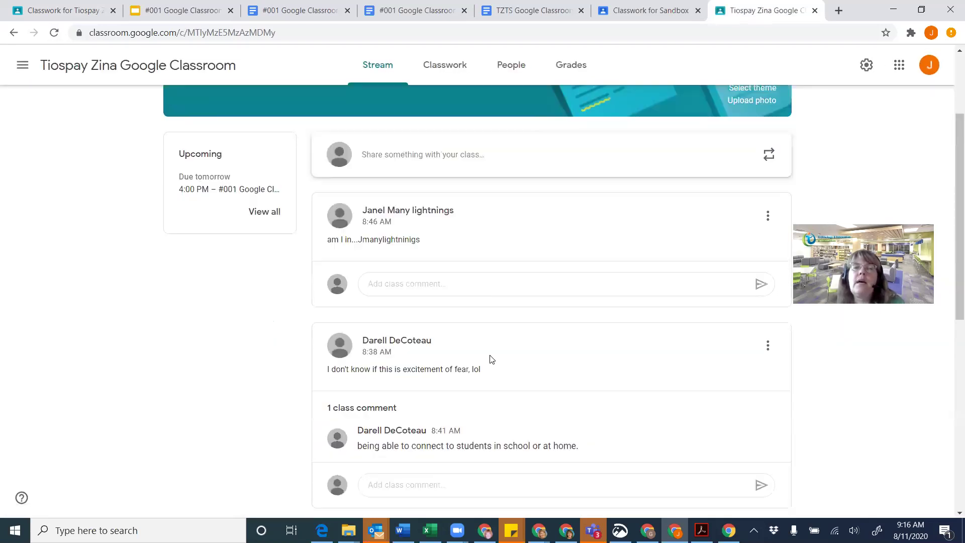
scroll(522, 435, "down", 5)
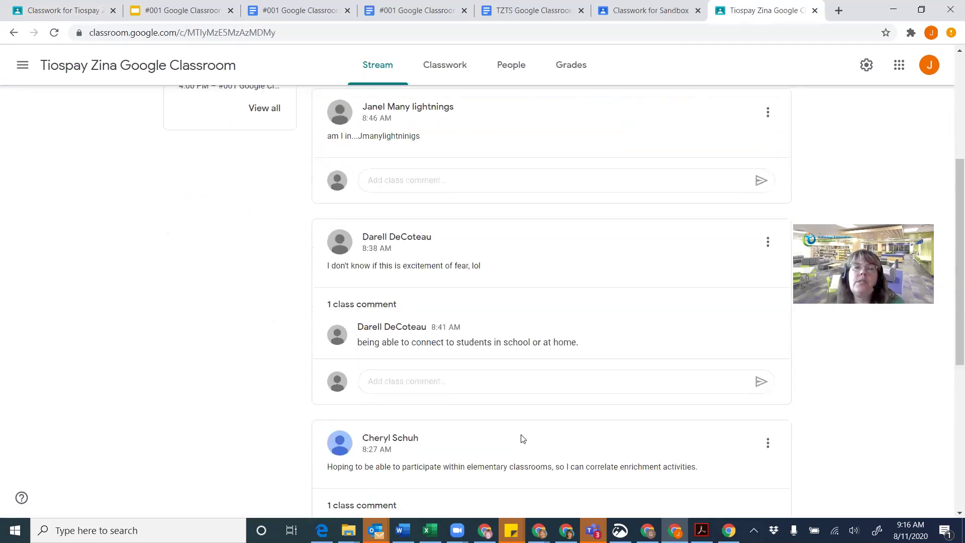
scroll(522, 435, "down", 4)
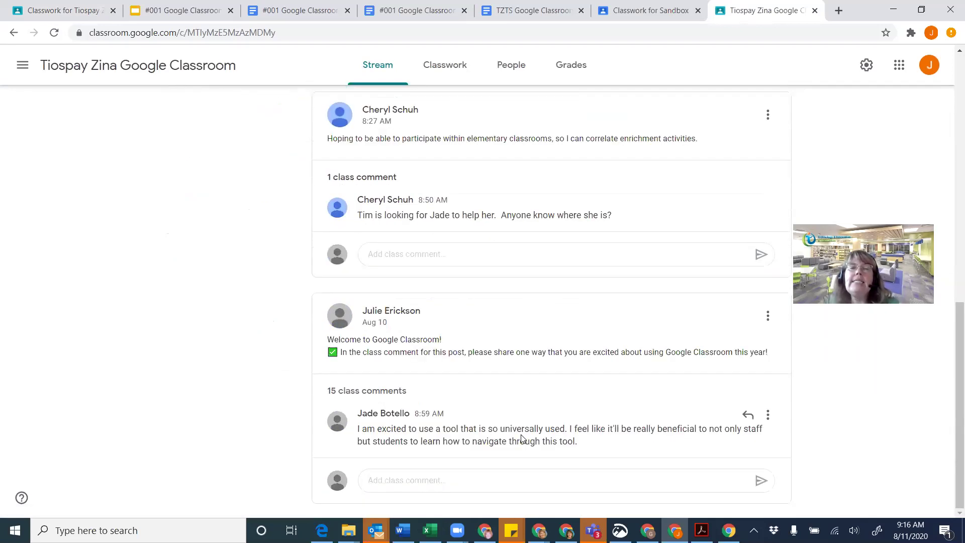
scroll(521, 438, "up", 12)
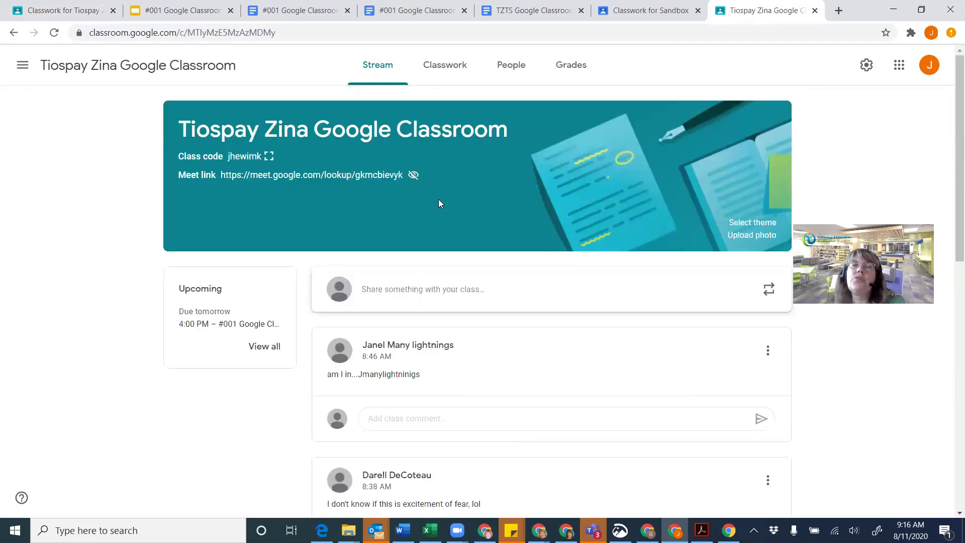
- Create a new Classwork assignment titled 'demo'
left_click(441, 70)
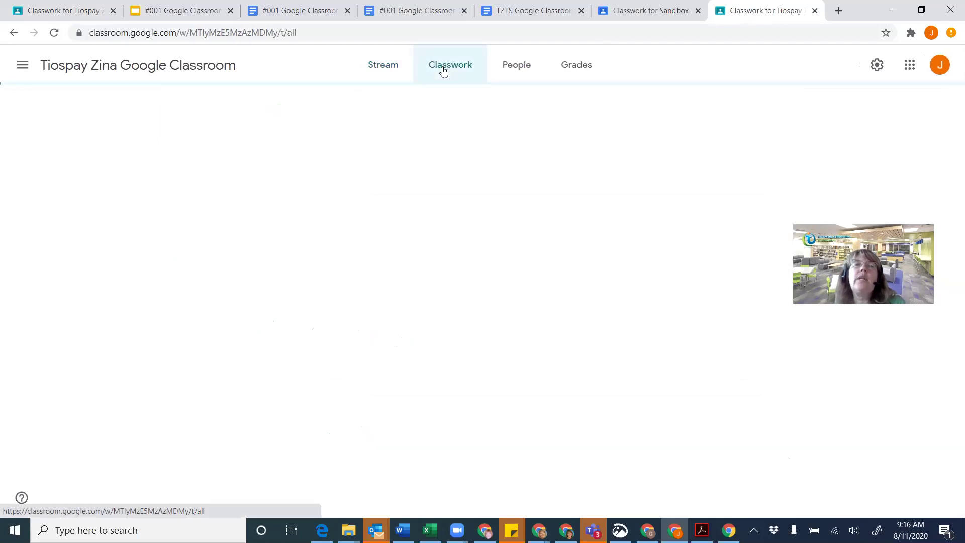
left_click(284, 119)
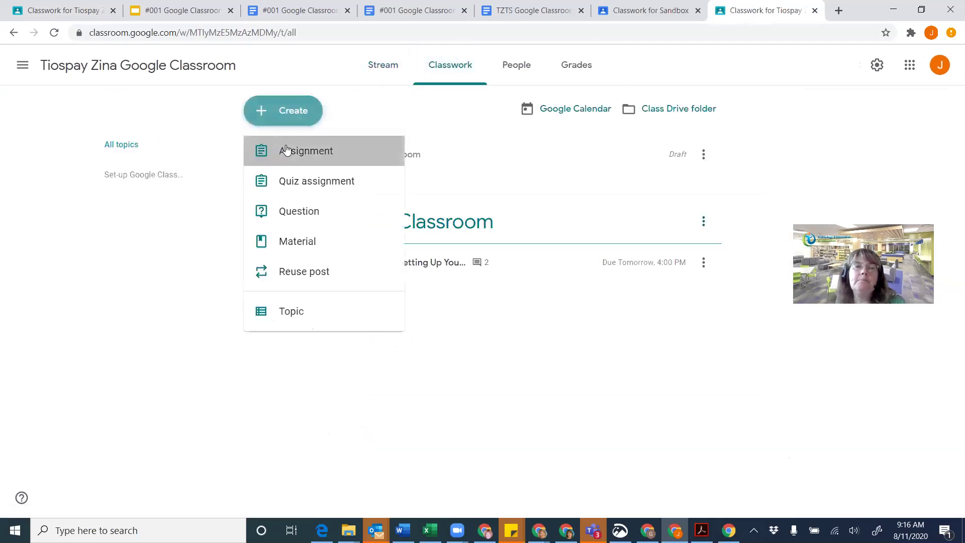
left_click(285, 149)
left_click(280, 119)
type("demo")
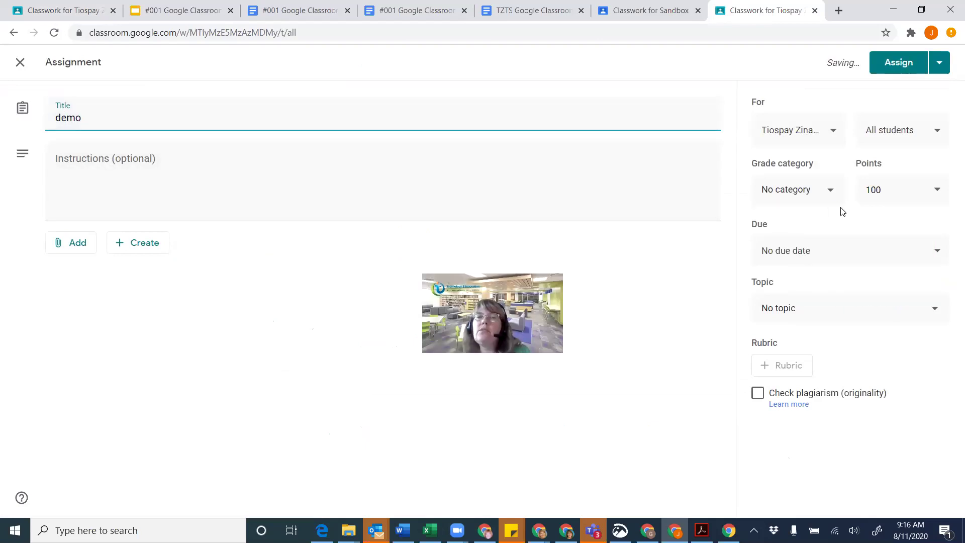
- Set the demo assignment's grade category to Quiz (25 points), then discard the draft
left_click(827, 191)
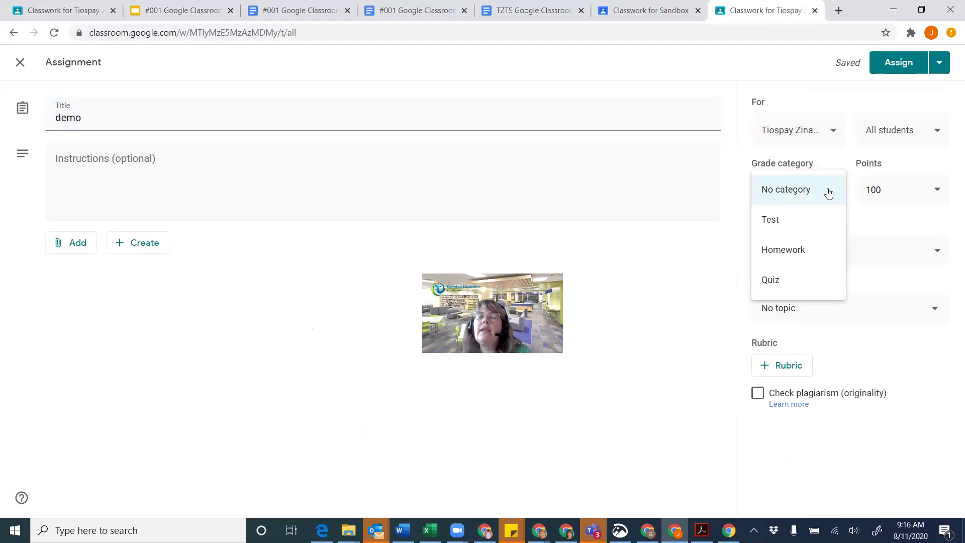
left_click(786, 233)
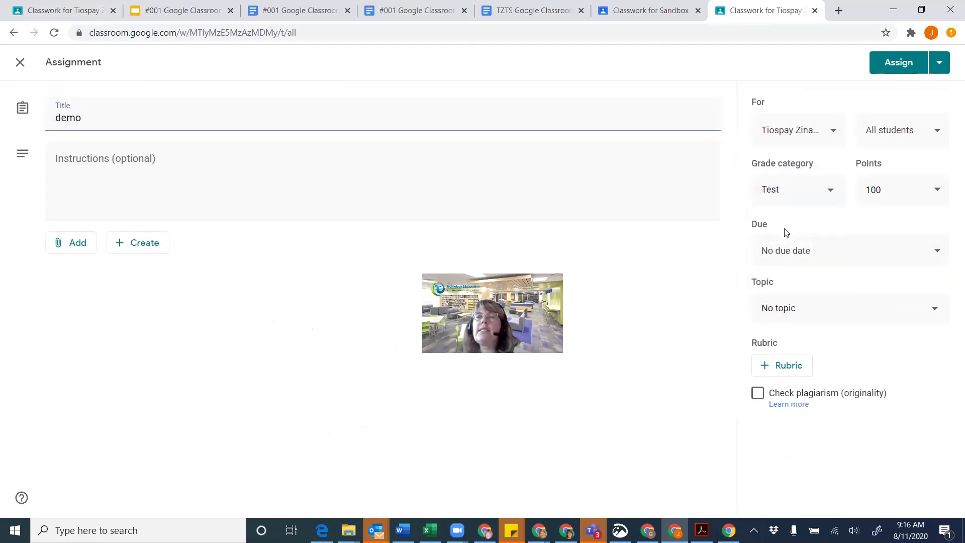
left_click(828, 193)
left_click(786, 254)
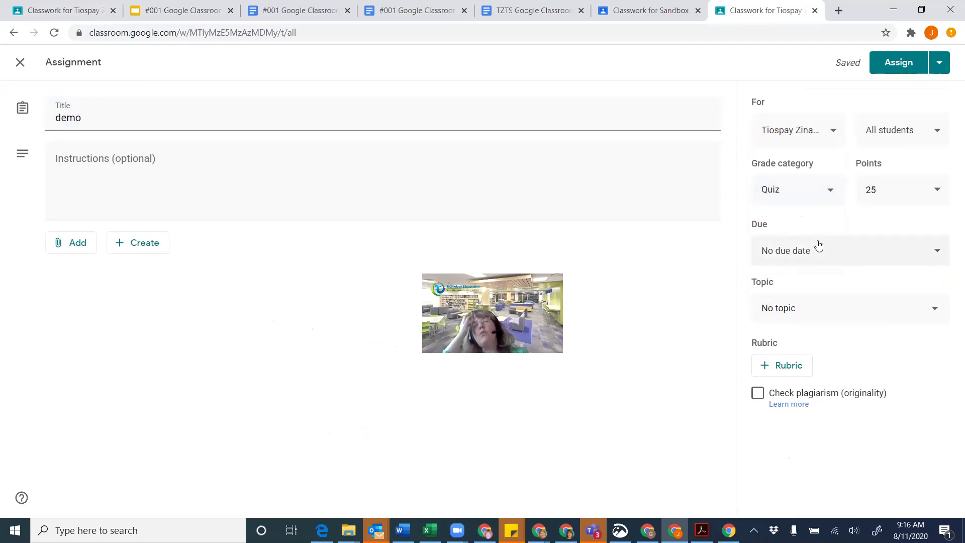
left_click(938, 64)
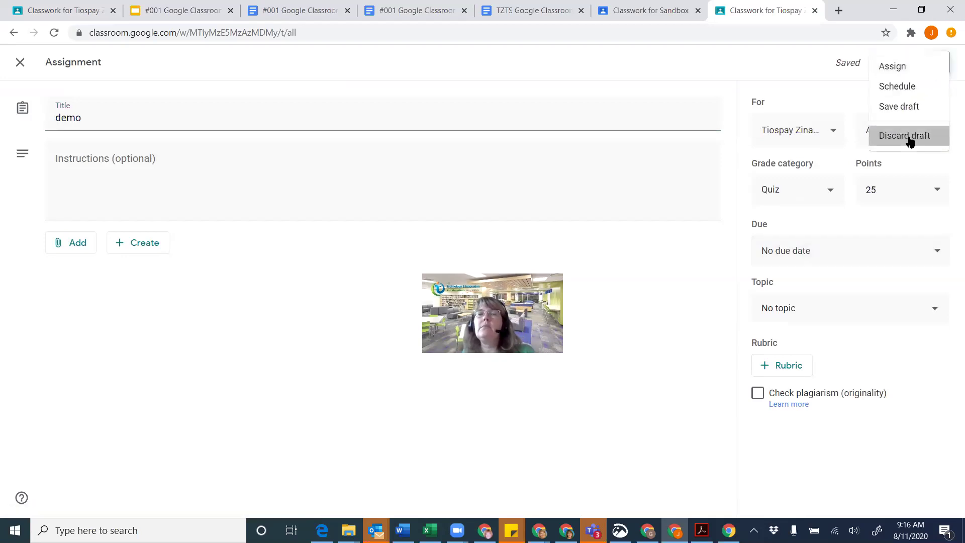
left_click(910, 140)
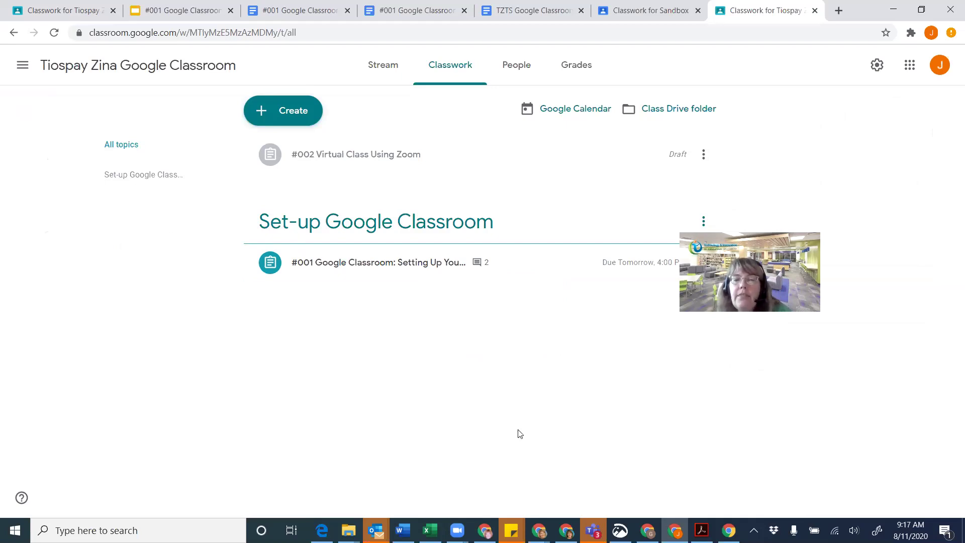
- Bring up the Mobridge Pollock class window and view its People roster
mouse_move(567, 530)
left_click(564, 483)
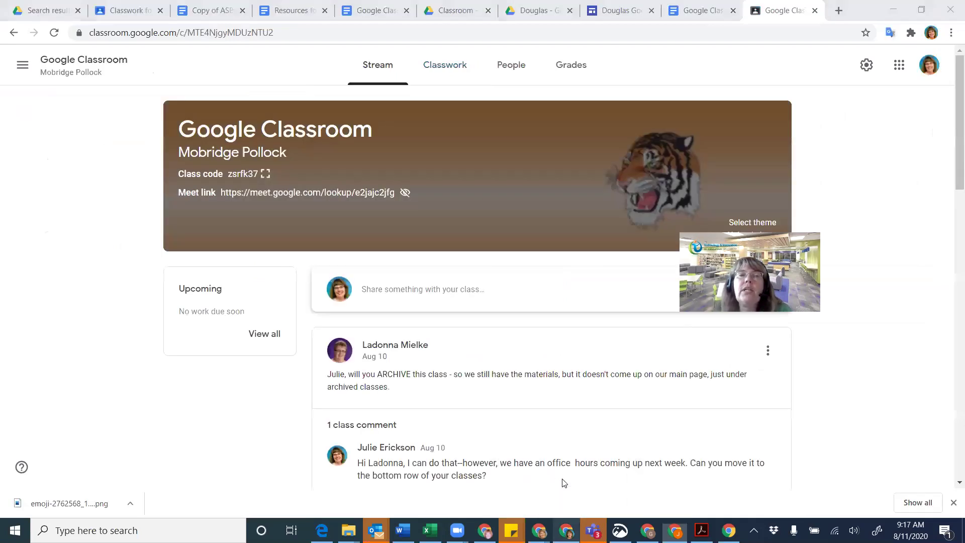
left_click(514, 72)
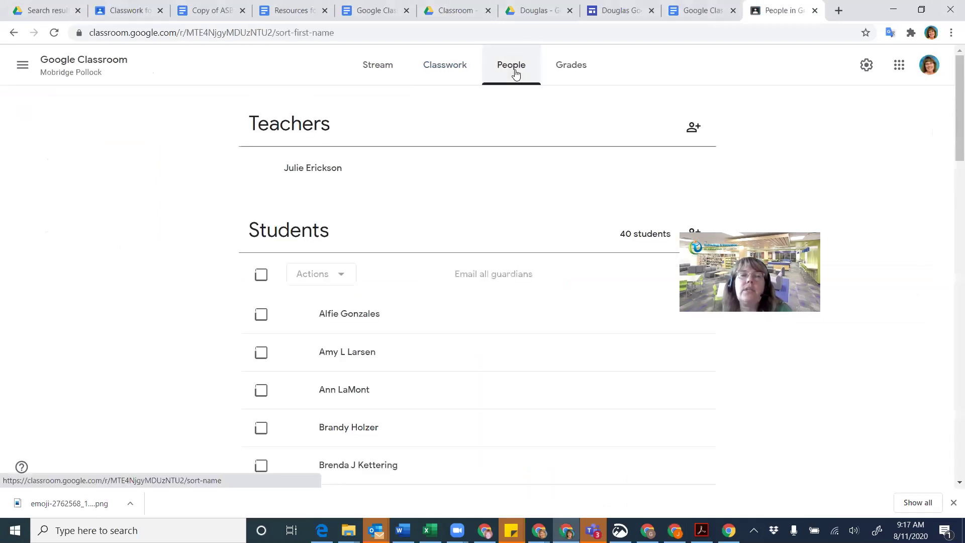
scroll(476, 271, "down", 3)
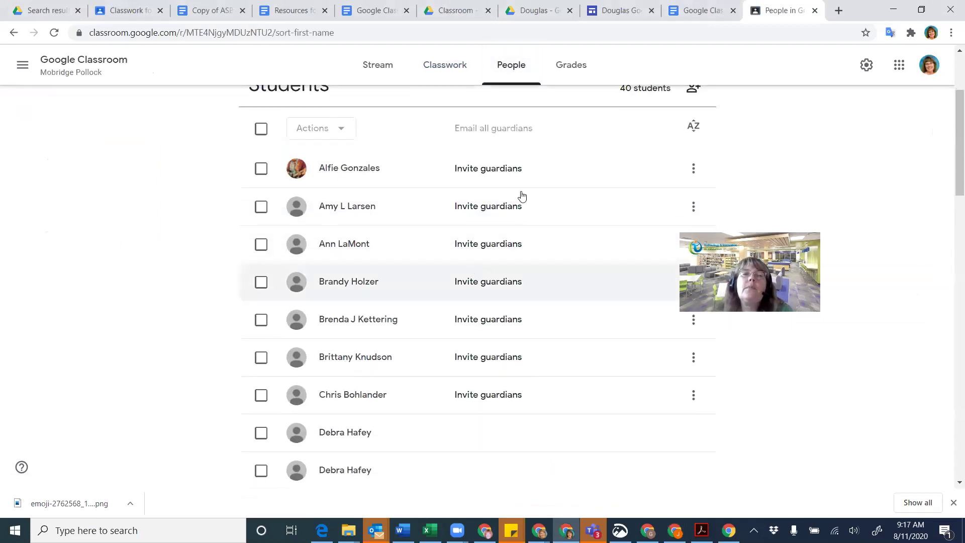
scroll(587, 165, "up", 3)
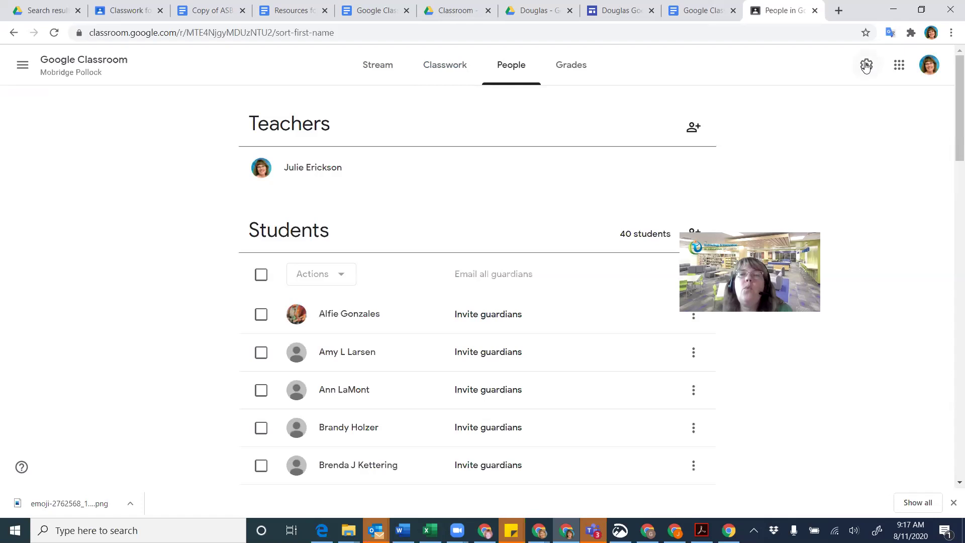
- Look through Class settings, then start inviting guardians for the first student
left_click(866, 66)
scroll(506, 332, "down", 5)
scroll(404, 269, "down", 1)
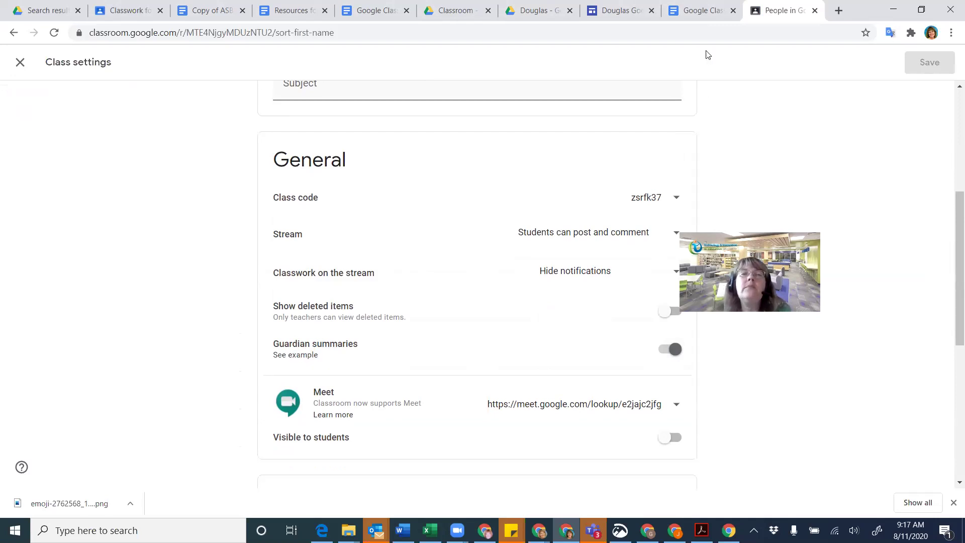
scroll(489, 127, "up", 5)
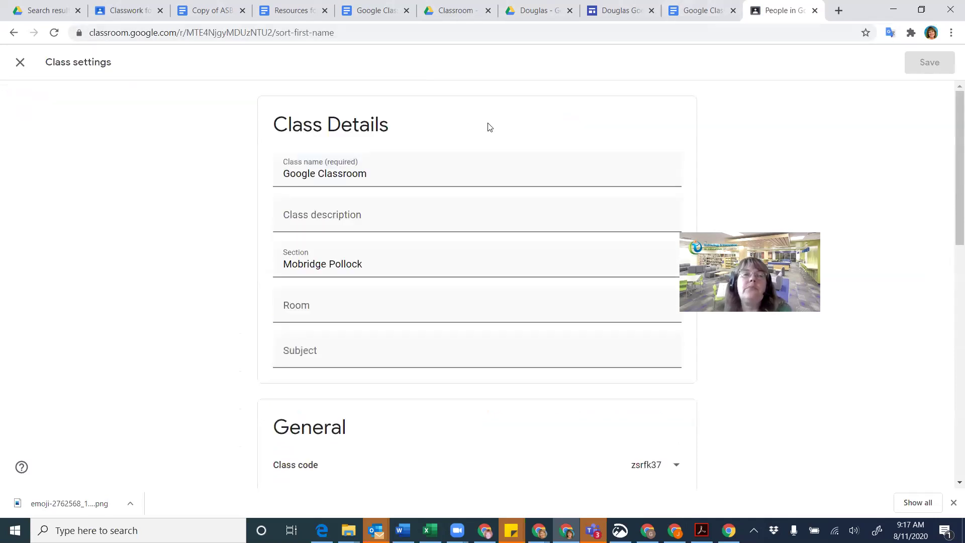
left_click(20, 61)
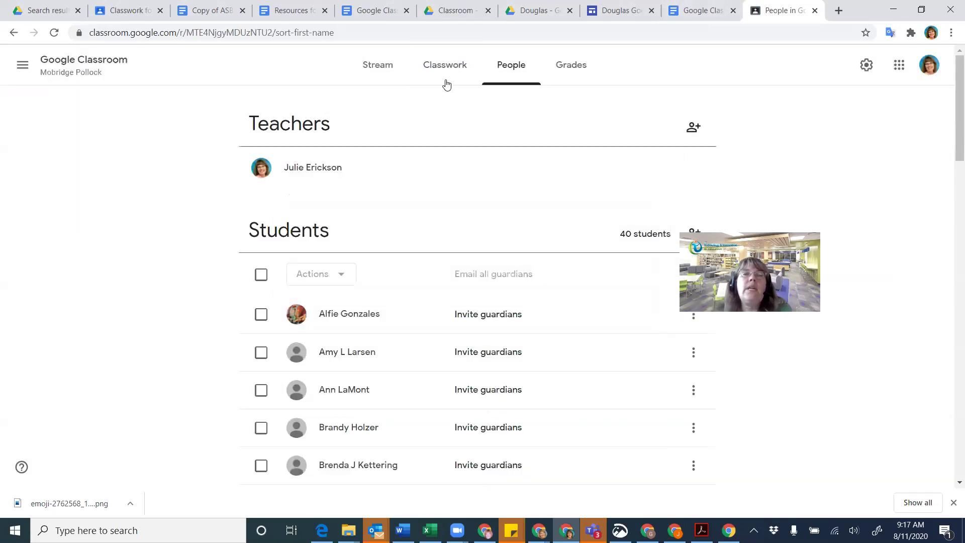
scroll(435, 166, "down", 3)
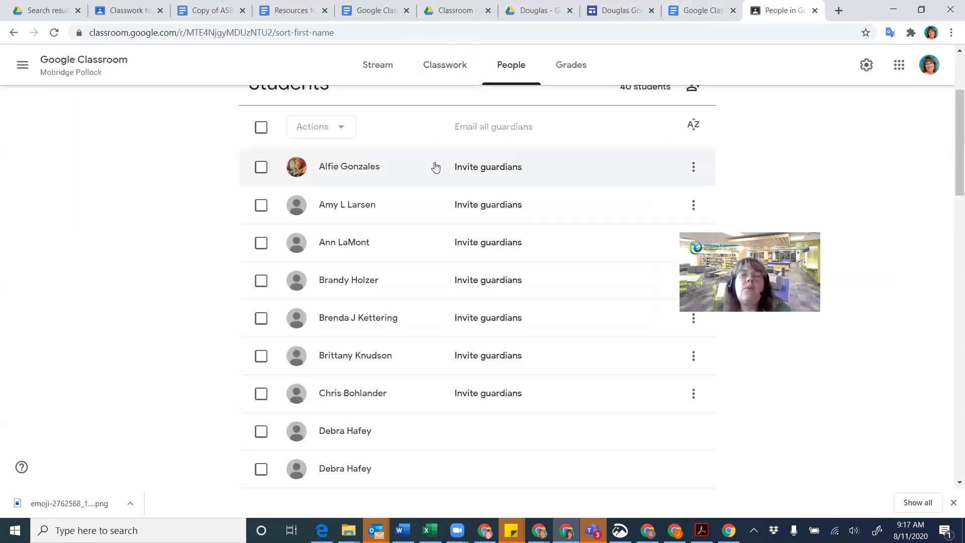
left_click(497, 169)
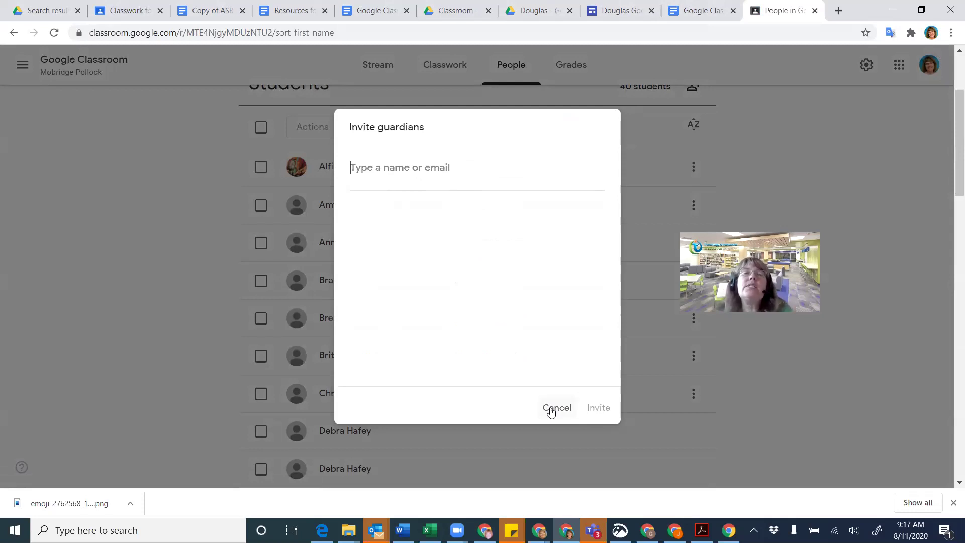
left_click(552, 411)
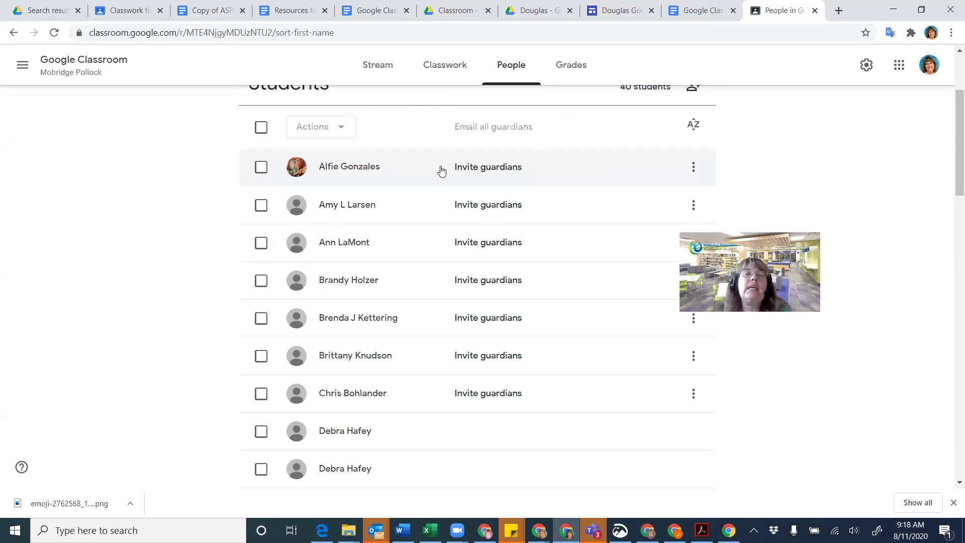
scroll(441, 169, "up", 1)
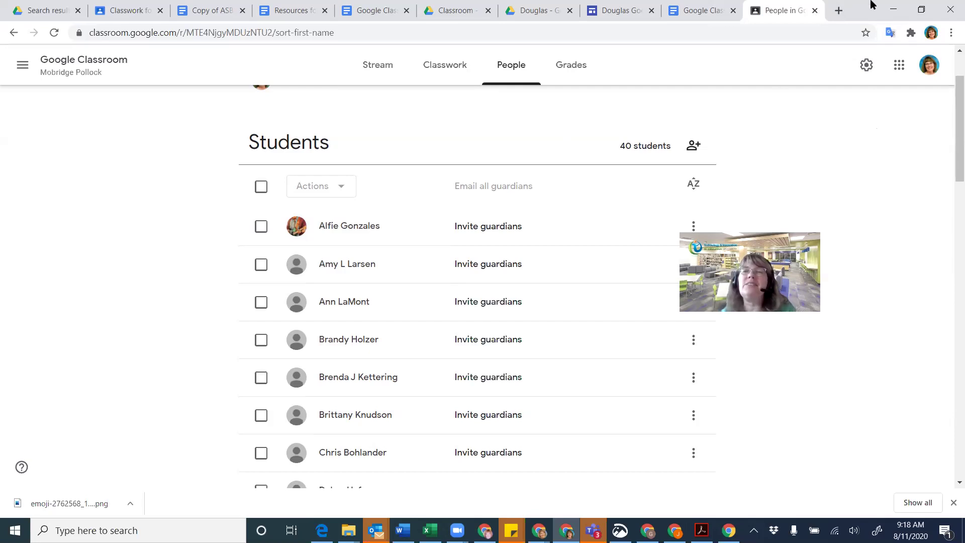
key("alt+Tab")
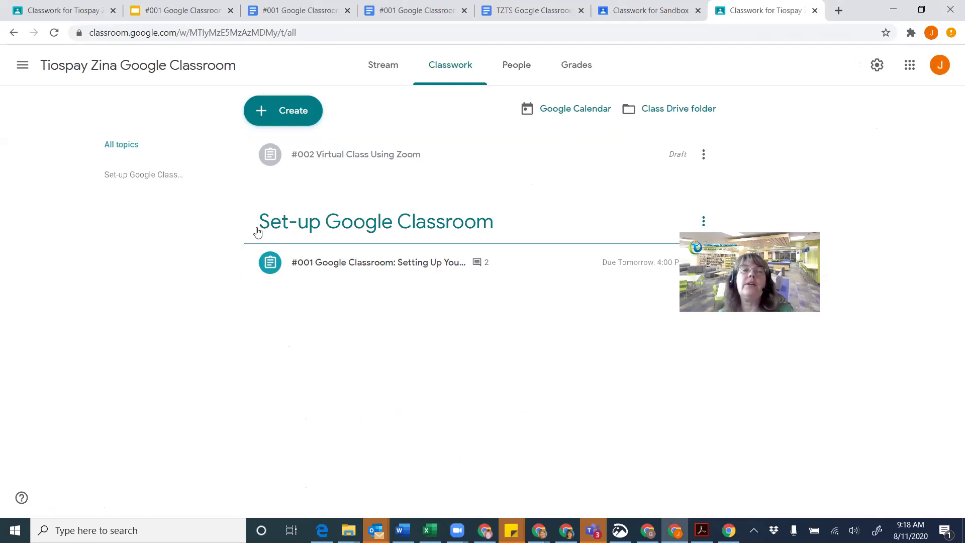
left_click(309, 10)
- Open the Ditch That Textbook article from the guide's Notifications row in a new tab
scroll(393, 192, "down", 2)
scroll(393, 193, "down", 1)
scroll(393, 193, "down", 3)
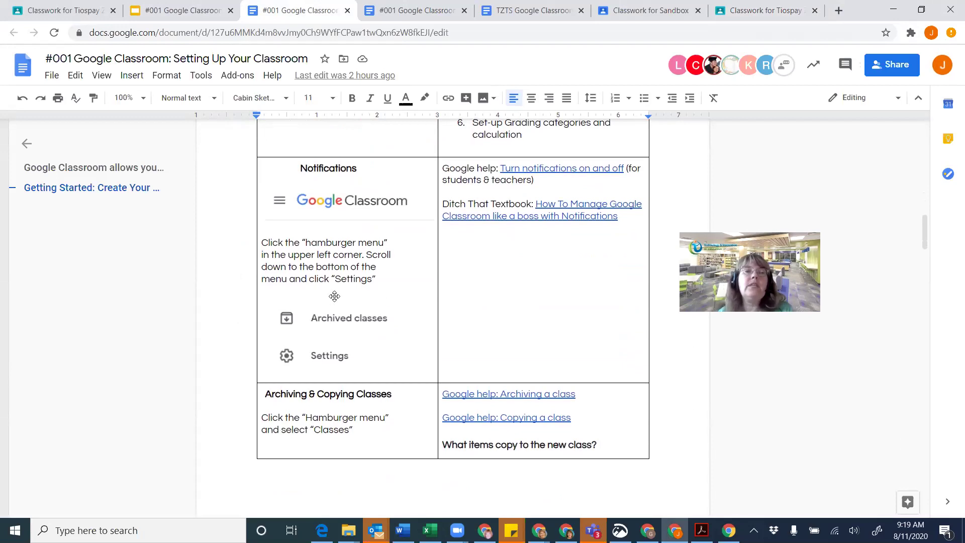
scroll(338, 296, "up", 2)
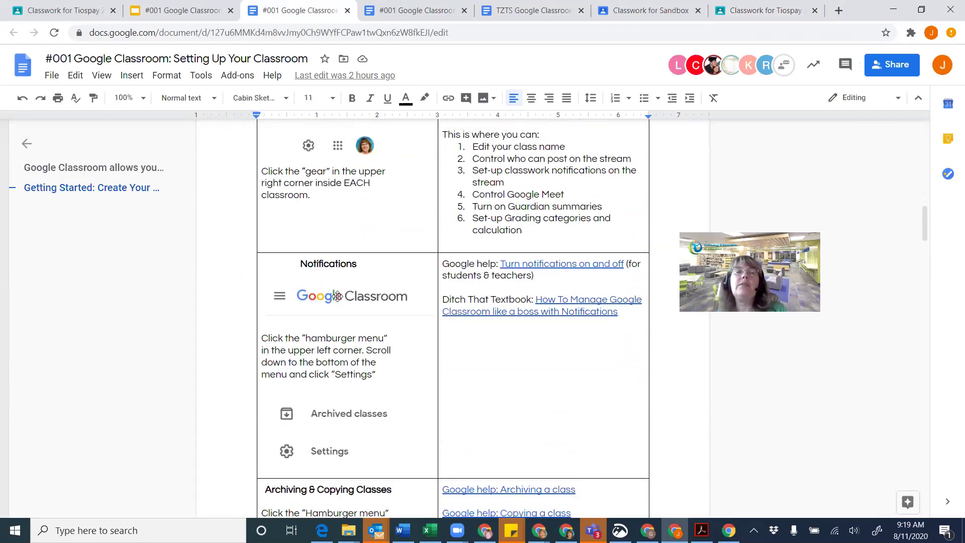
scroll(339, 297, "down", 1)
scroll(339, 297, "down", 1)
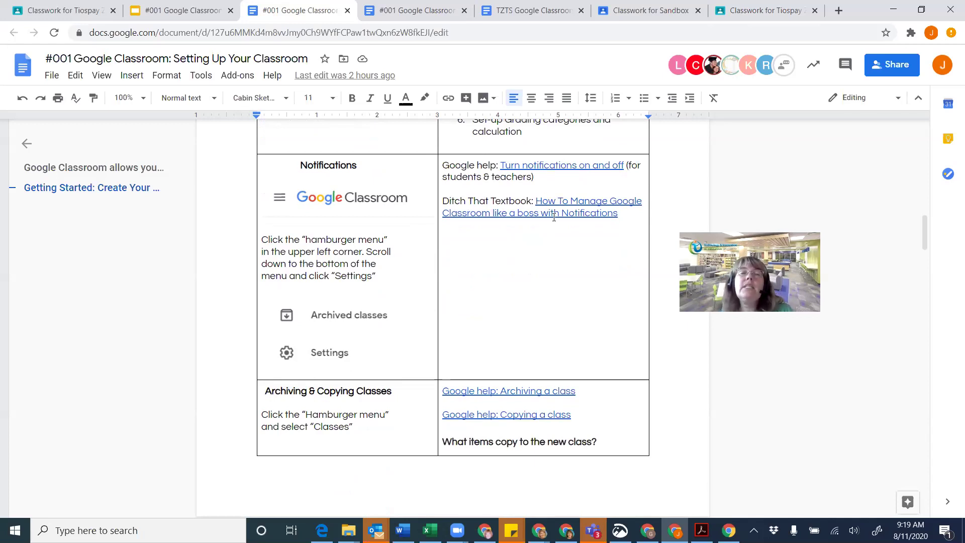
left_click(553, 214)
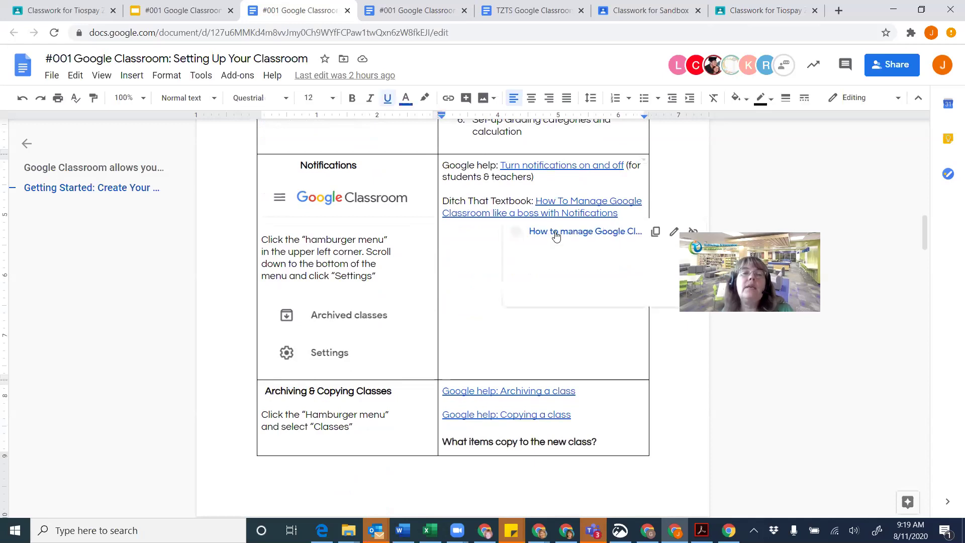
left_click(553, 229)
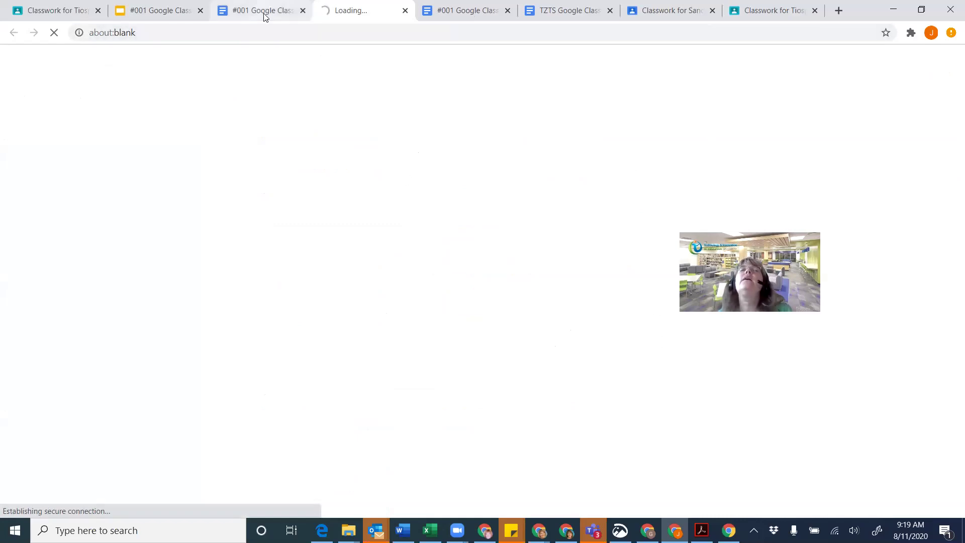
- Close the loading ditchthattextbook.com article tab and return to the Tiospay Zina Classwork tab
left_click(405, 11)
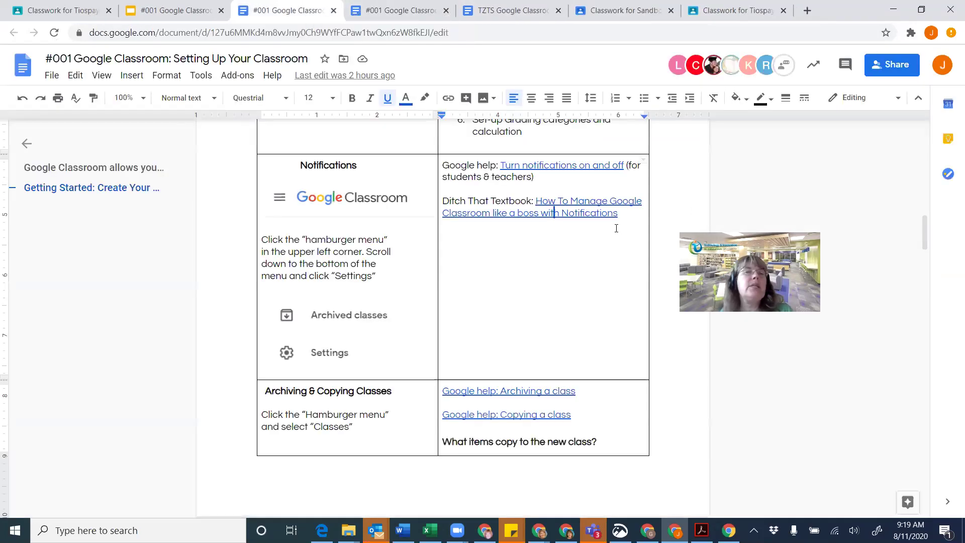
scroll(544, 235, "down", 1)
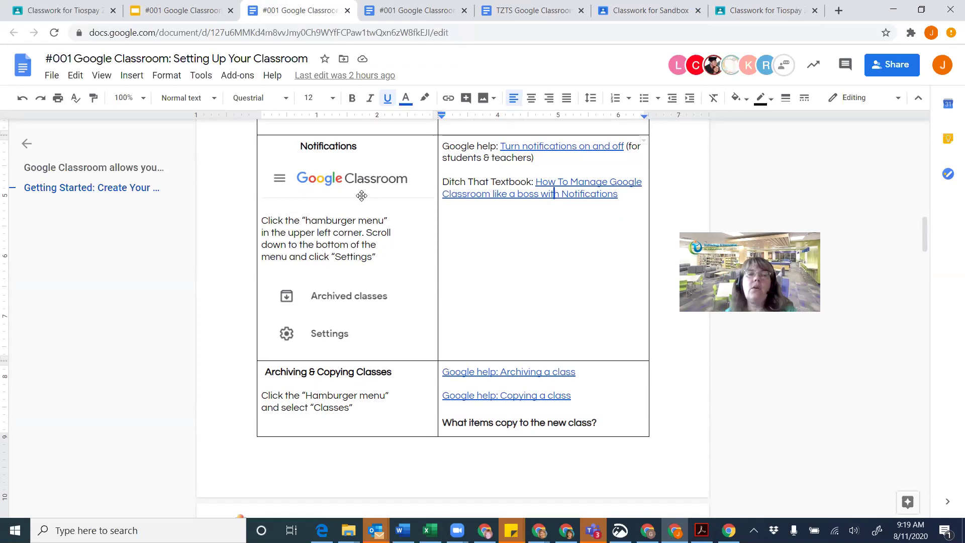
scroll(361, 195, "up", 1)
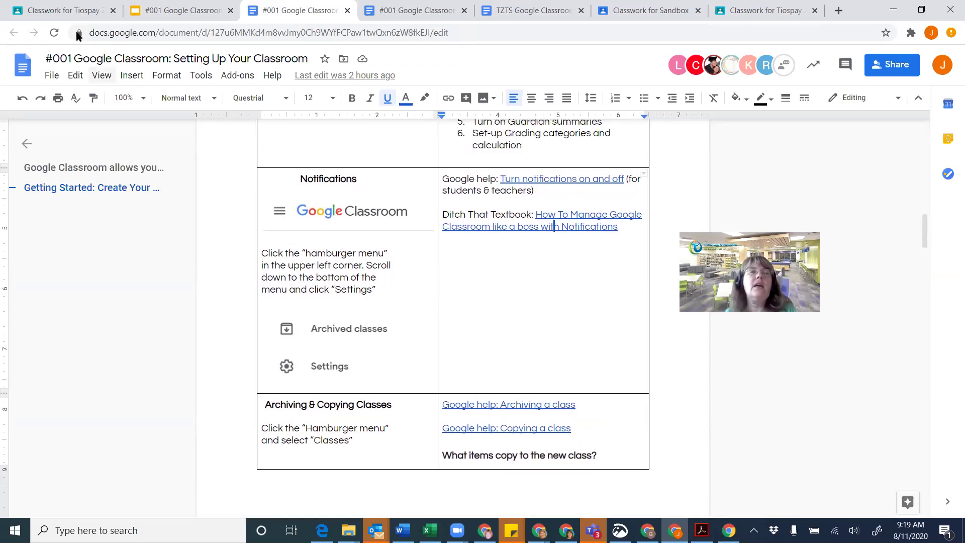
left_click(58, 10)
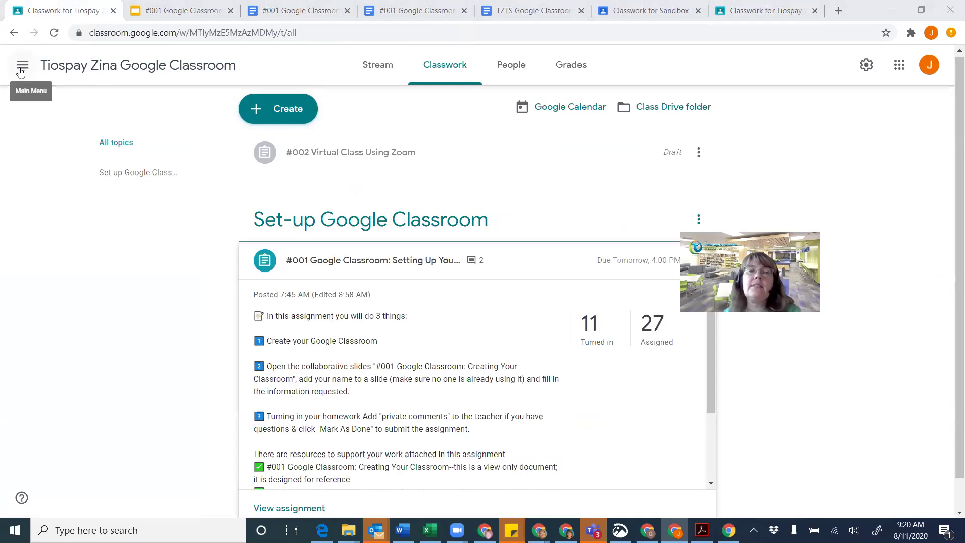
- Open Classroom Settings and scroll through the Notifications section, with email and Classes you teach alerts on
left_click(22, 66)
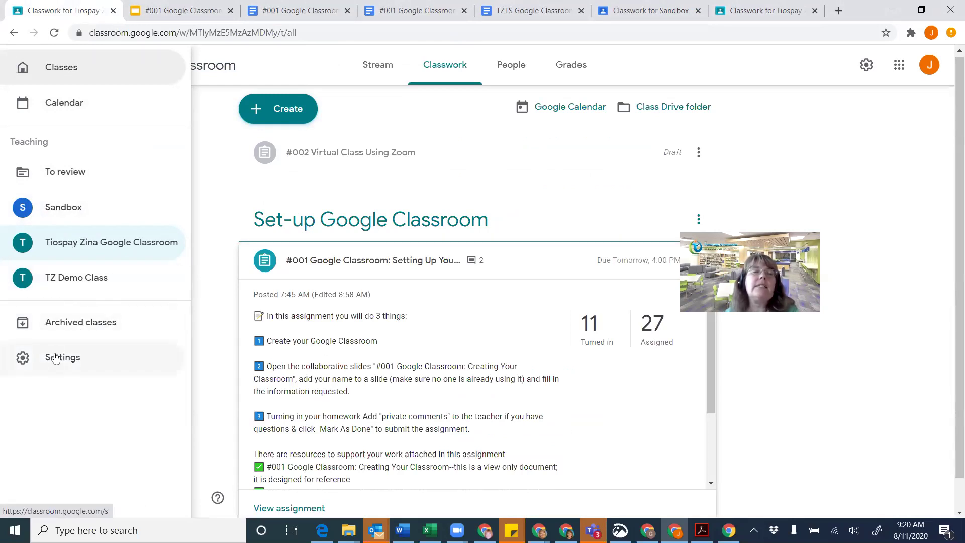
left_click(53, 363)
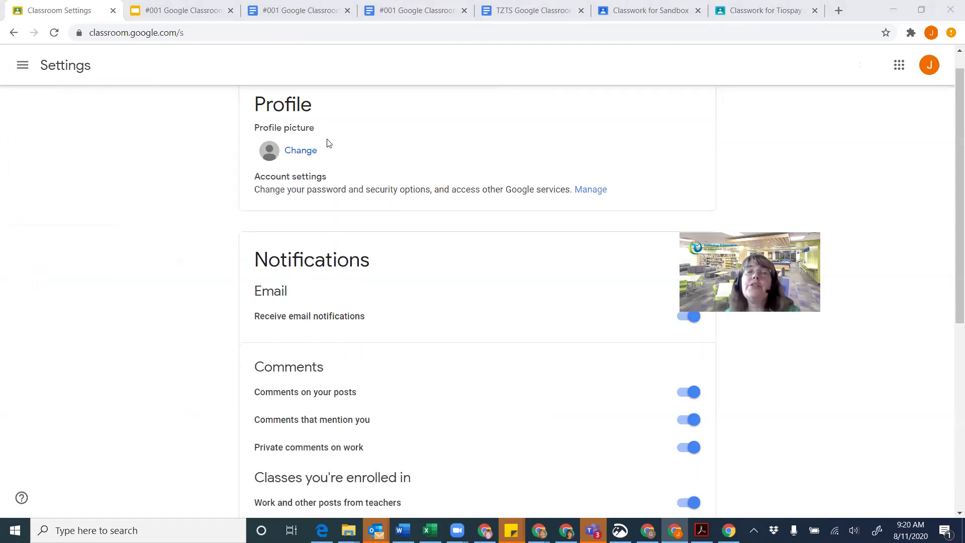
scroll(378, 189, "down", 3)
scroll(378, 189, "down", 2)
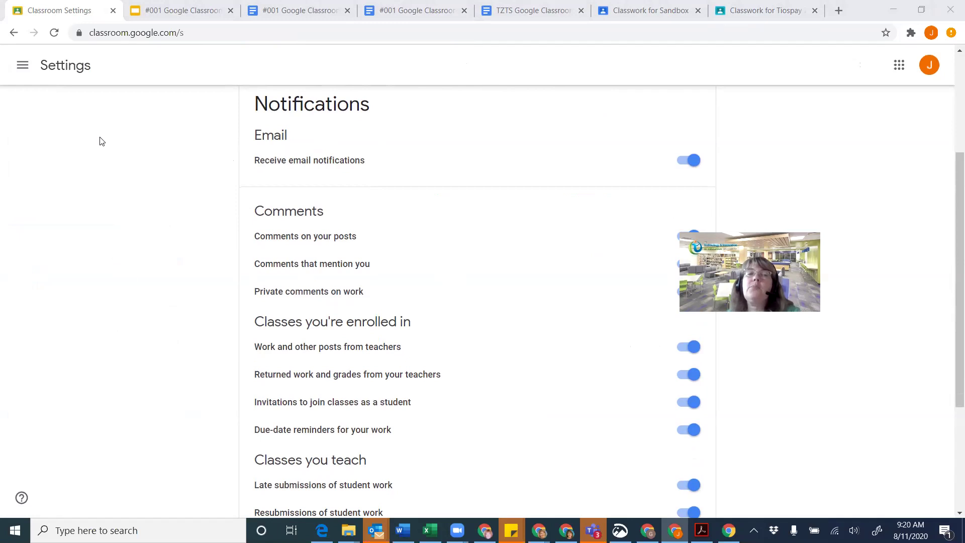
scroll(465, 191, "down", 1)
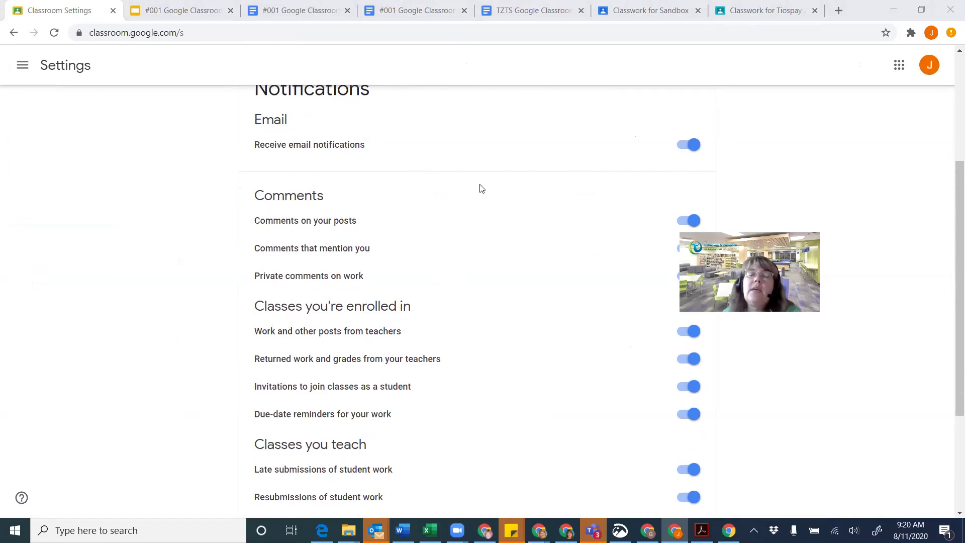
scroll(486, 234, "down", 1)
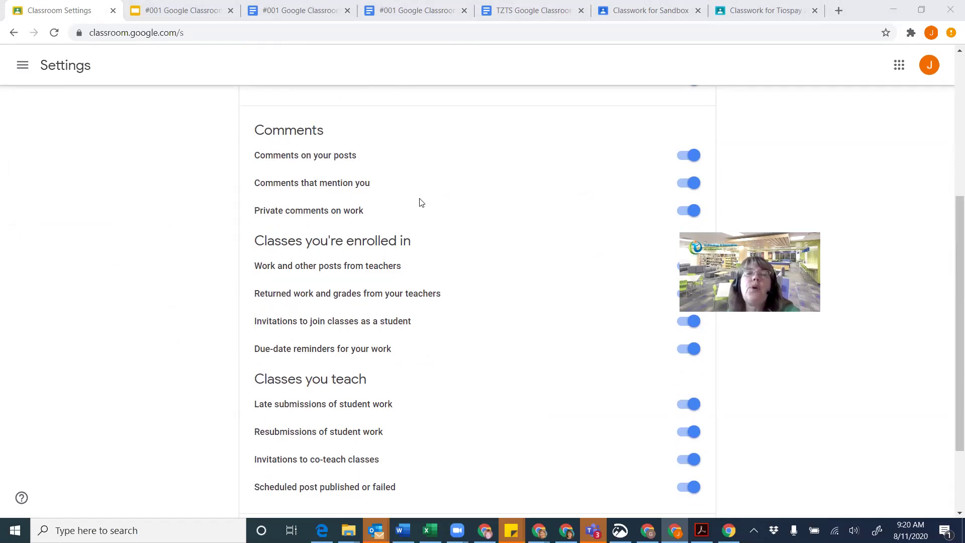
scroll(422, 203, "down", 1)
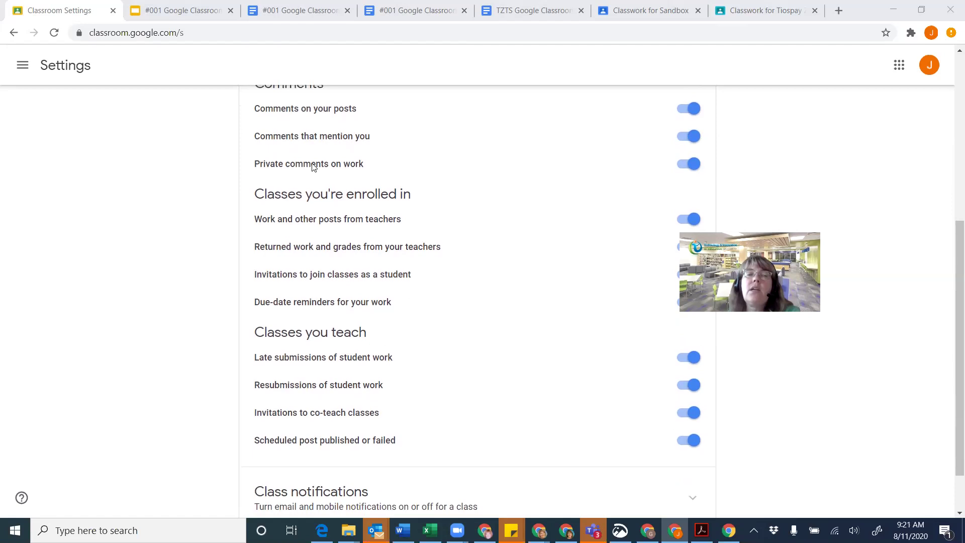
scroll(312, 167, "down", 2)
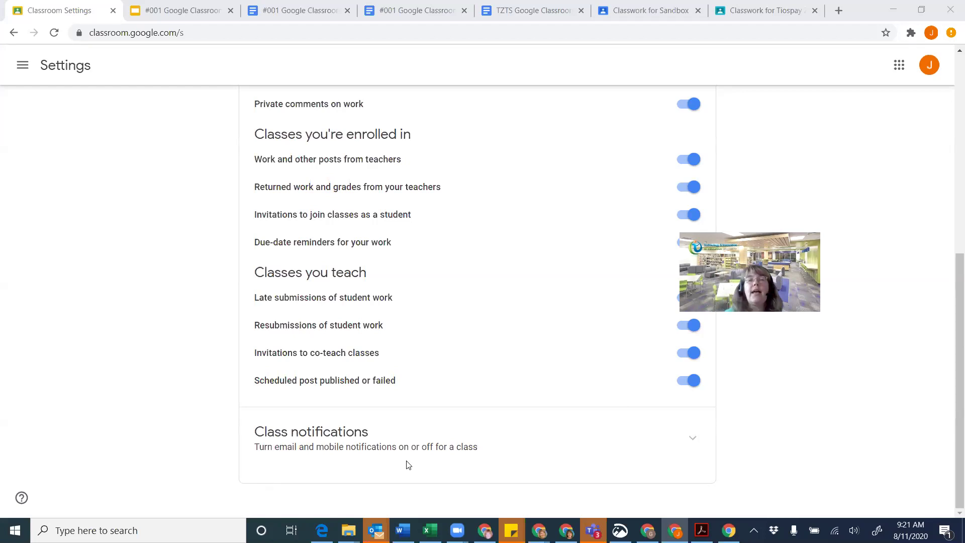
- Expand the per-class notification toggles and review email and all three comment alerts, including private comments
left_click(692, 437)
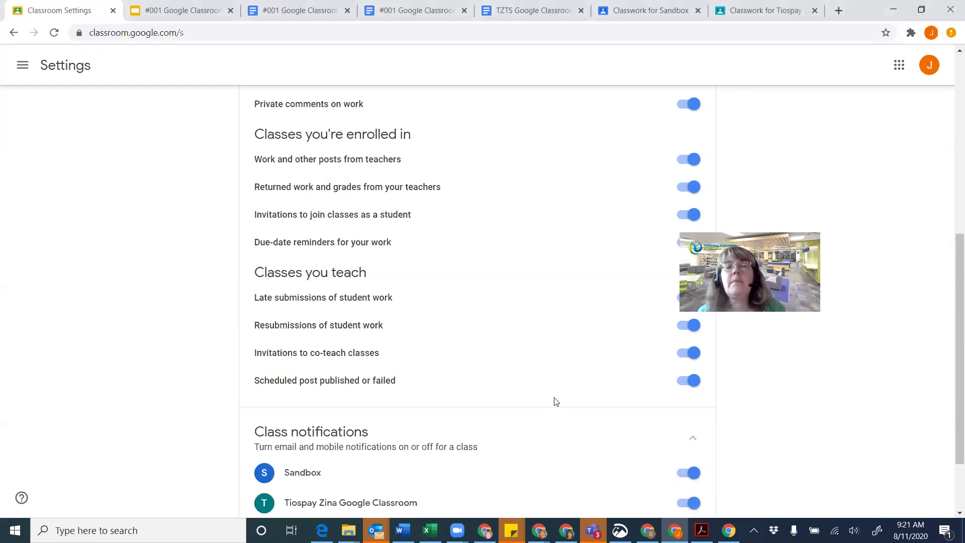
scroll(555, 401, "down", 2)
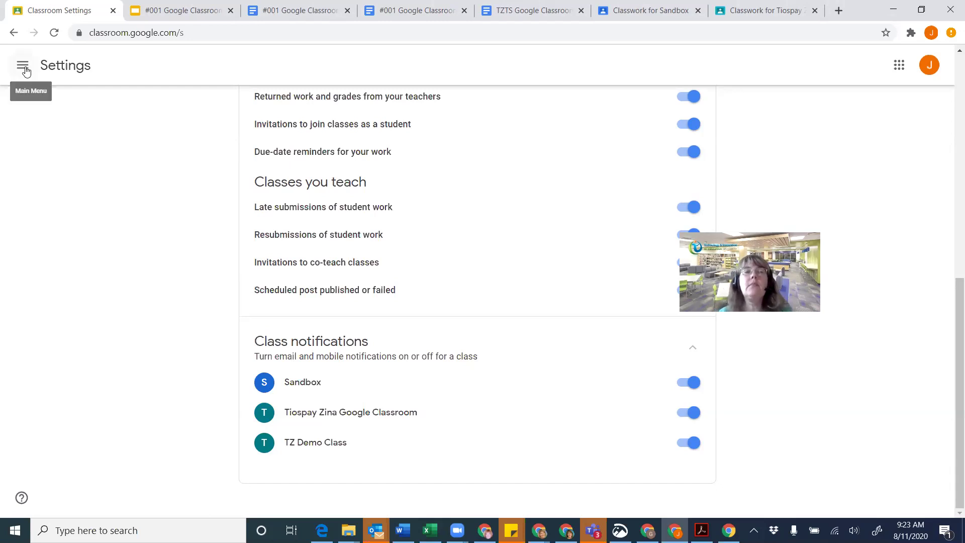
scroll(304, 144, "up", 9)
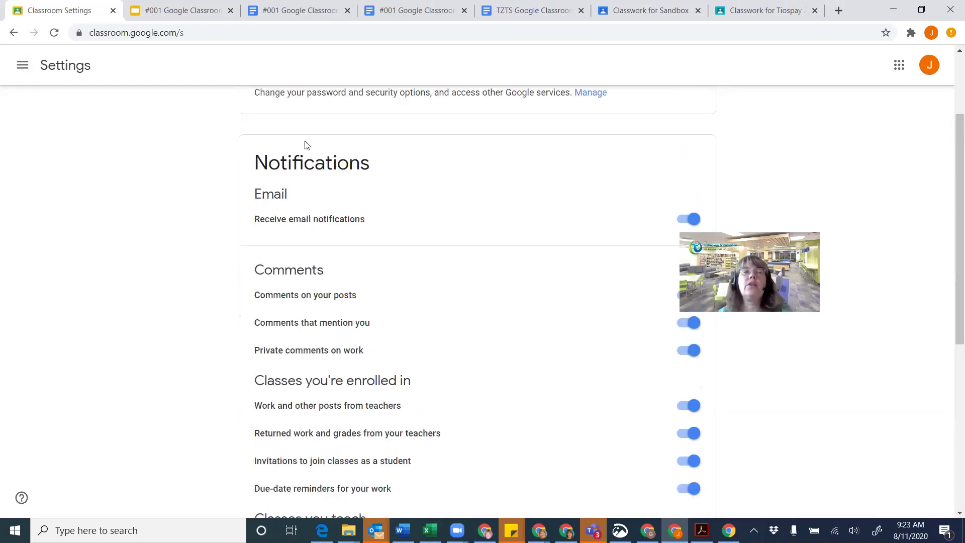
left_click(281, 10)
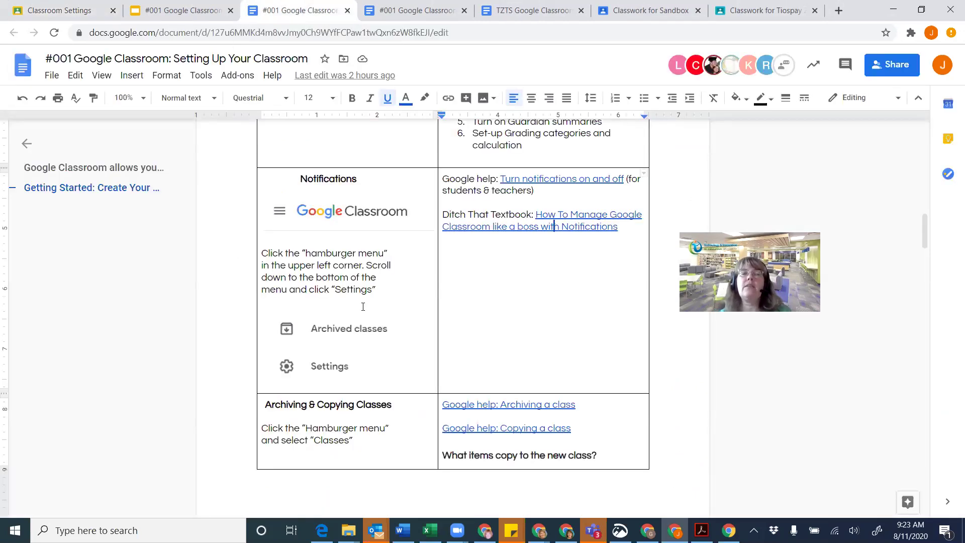
scroll(363, 307, "down", 1)
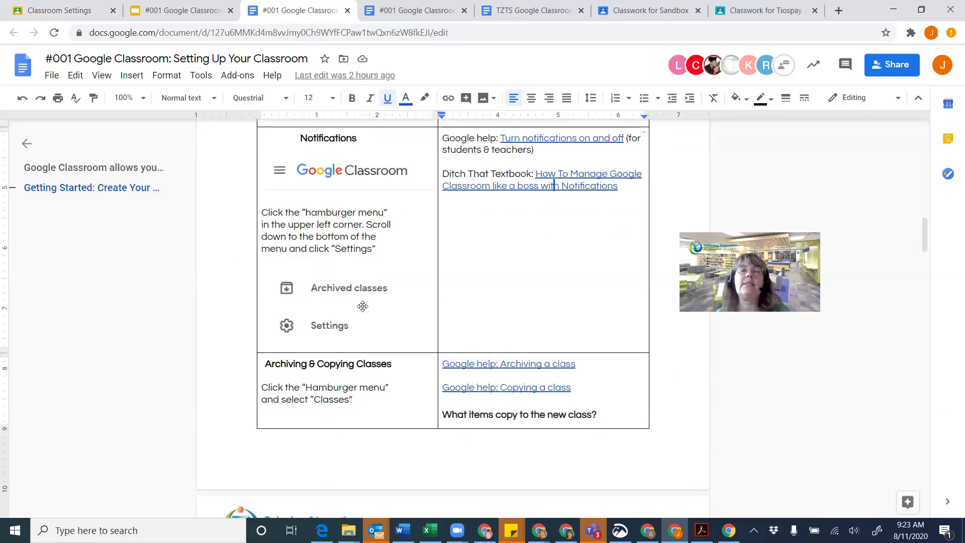
scroll(363, 306, "down", 2)
scroll(363, 307, "up", 2)
scroll(363, 307, "down", 2)
scroll(365, 301, "down", 1)
scroll(366, 293, "down", 1)
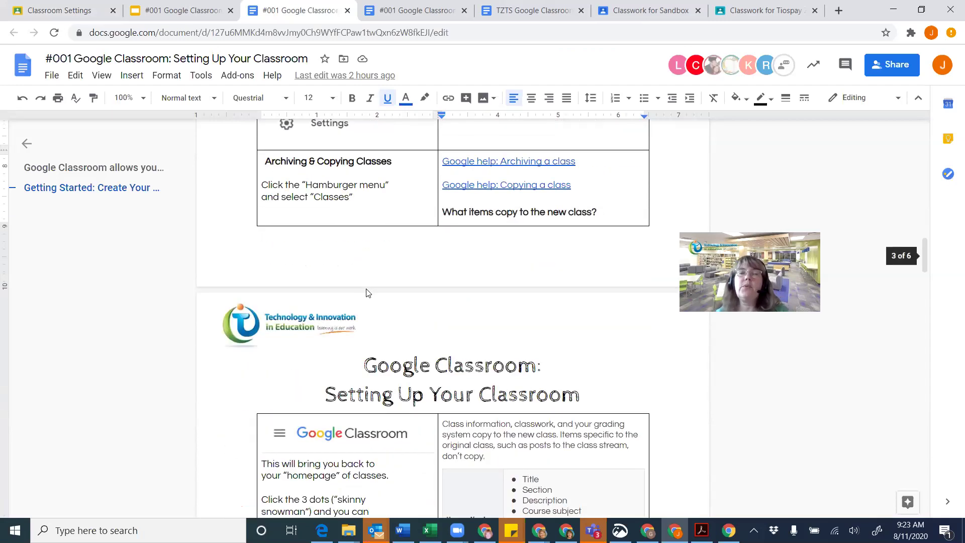
scroll(366, 286, "up", 2)
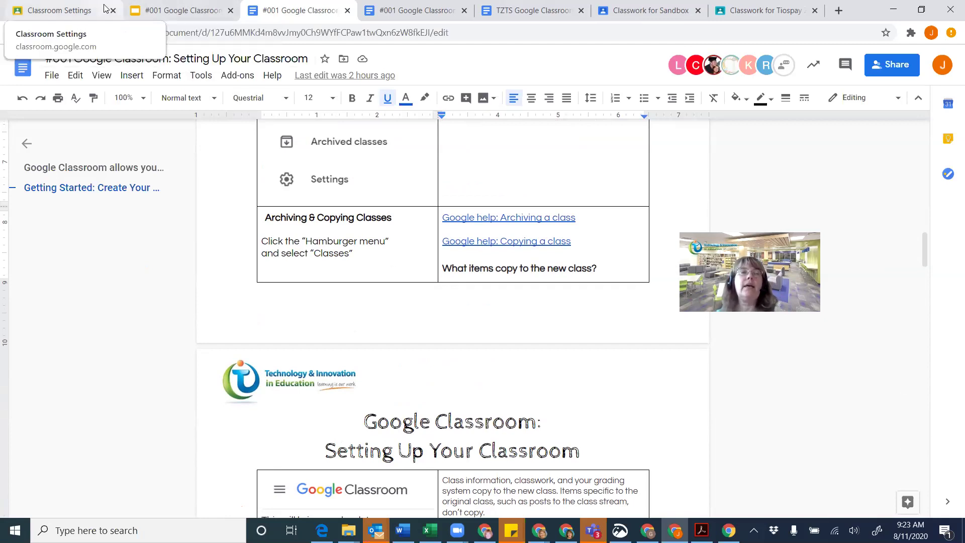
left_click(83, 11)
- Go to the Classes home page and bring up, then dismiss, the TZ Demo Class card options twice
left_click(23, 66)
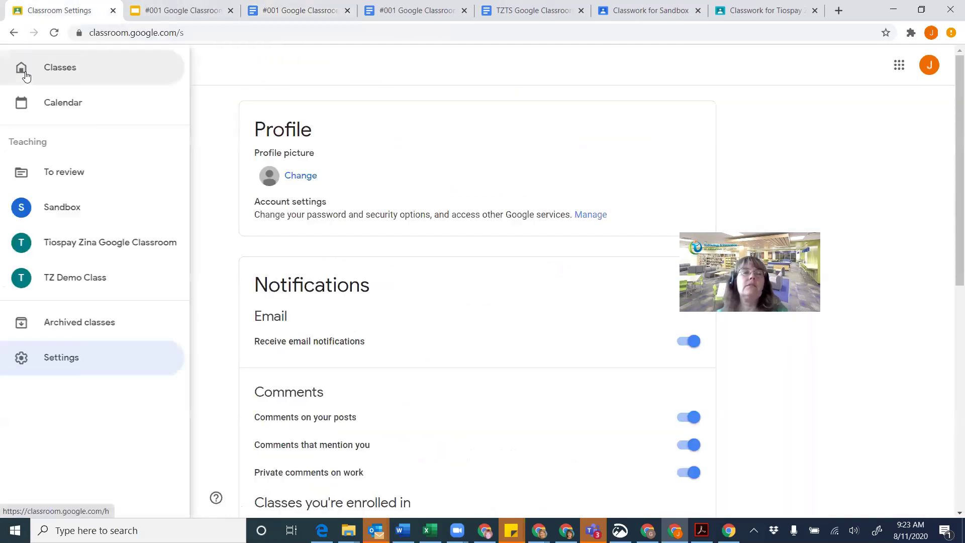
left_click(67, 72)
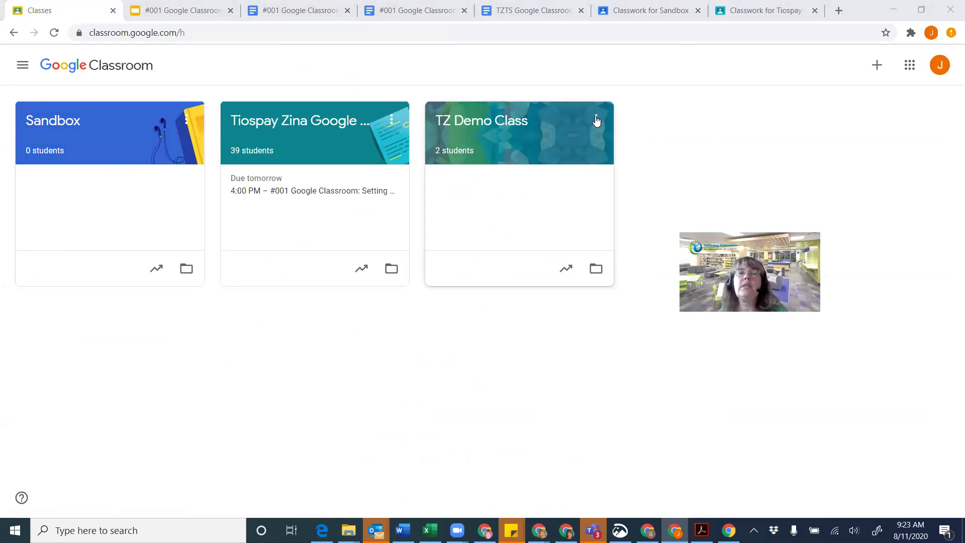
left_click(596, 120)
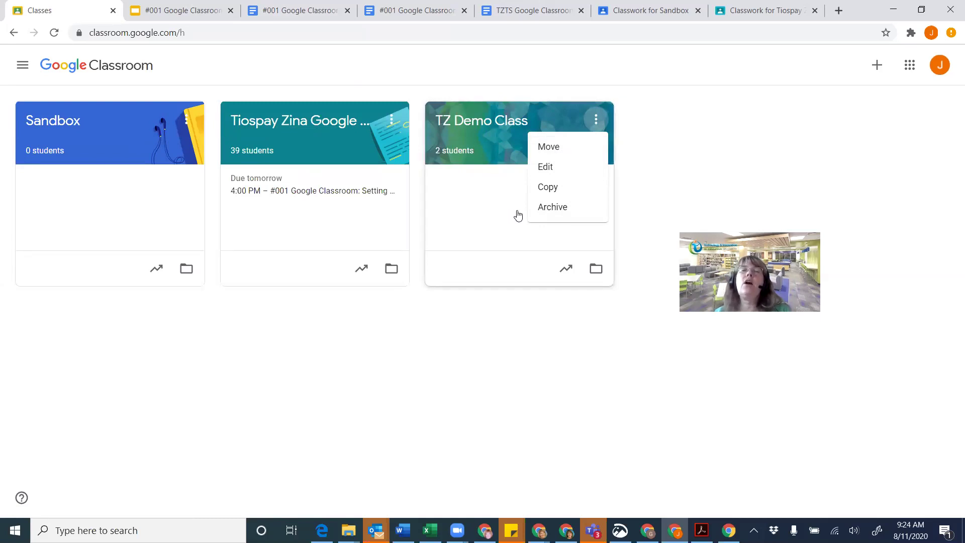
left_click(494, 325)
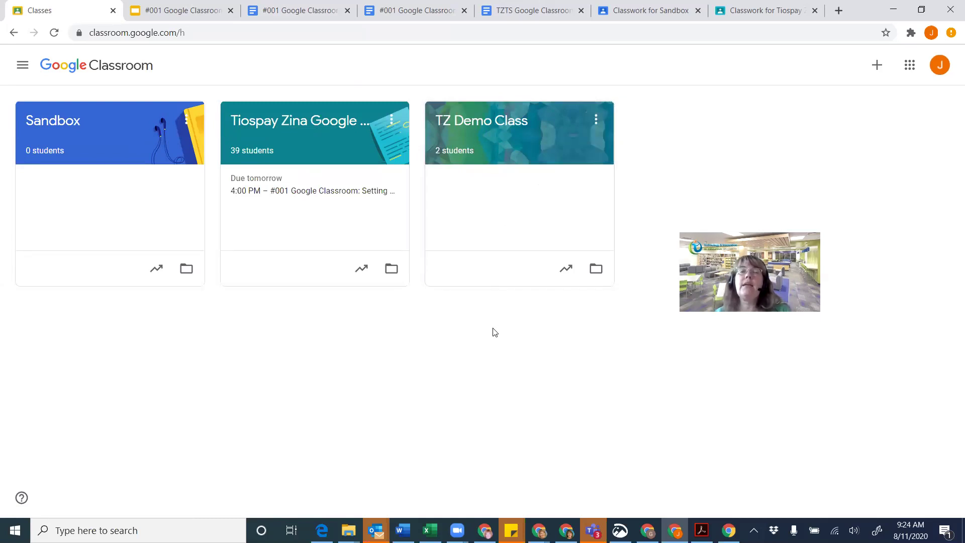
left_click(596, 121)
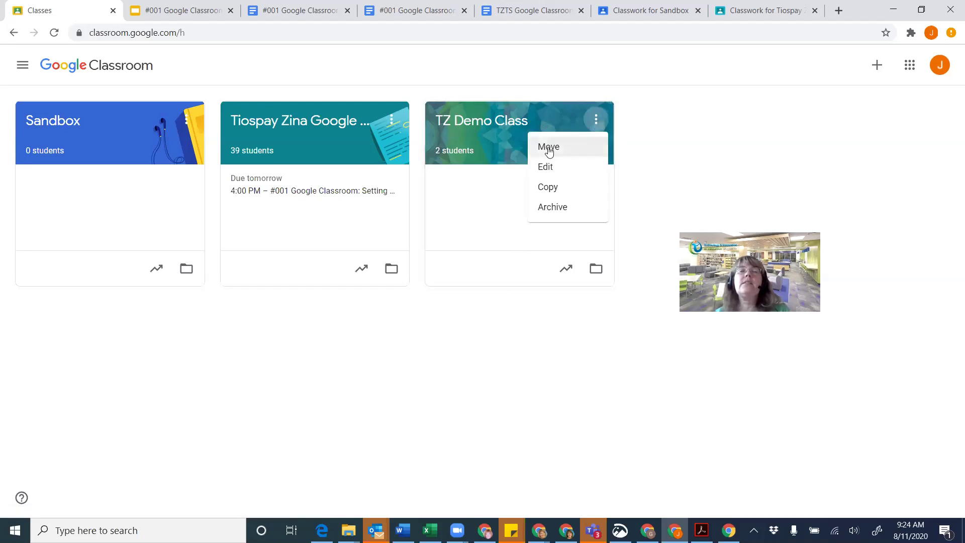
left_click(499, 316)
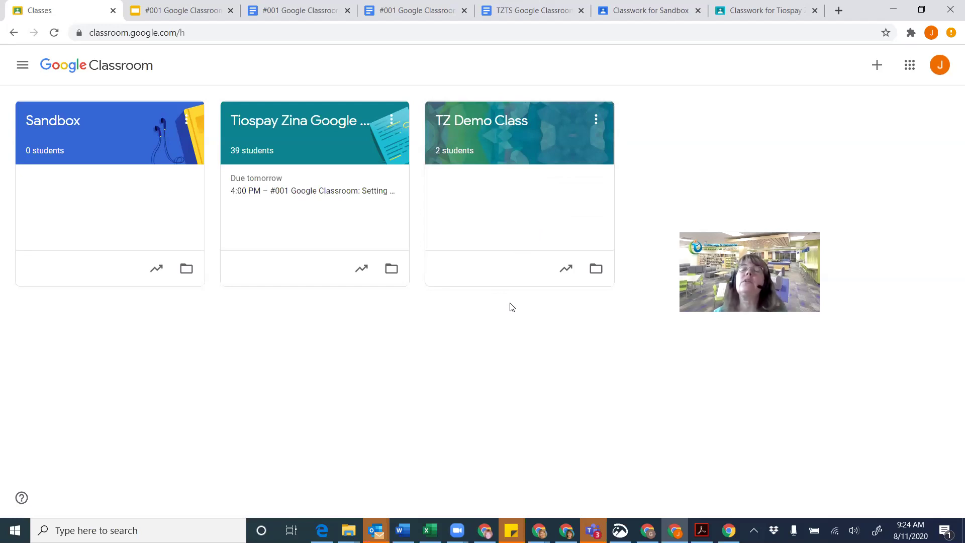
- Archive TZ Demo Class and open the 39-student People roster of Tiospay Zina Google Classroom
left_click(597, 123)
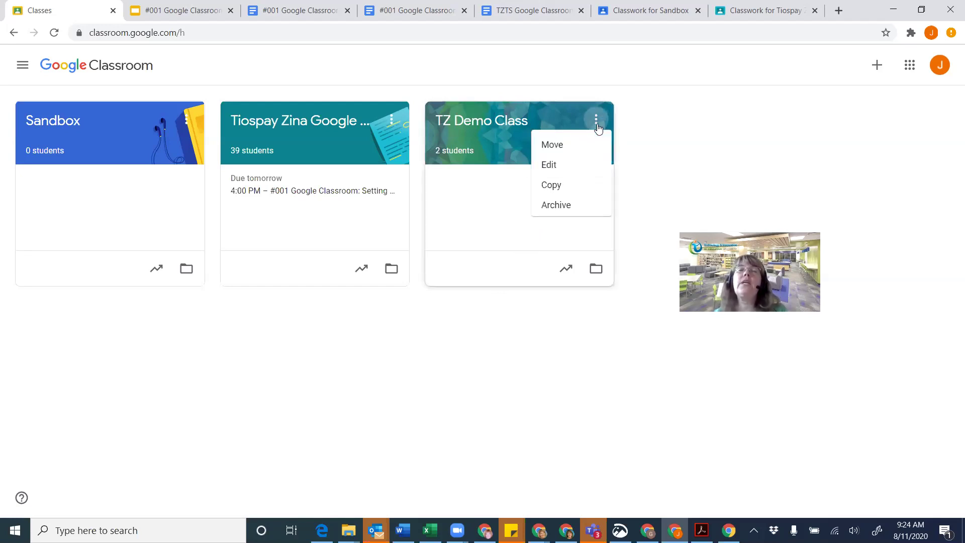
left_click(542, 208)
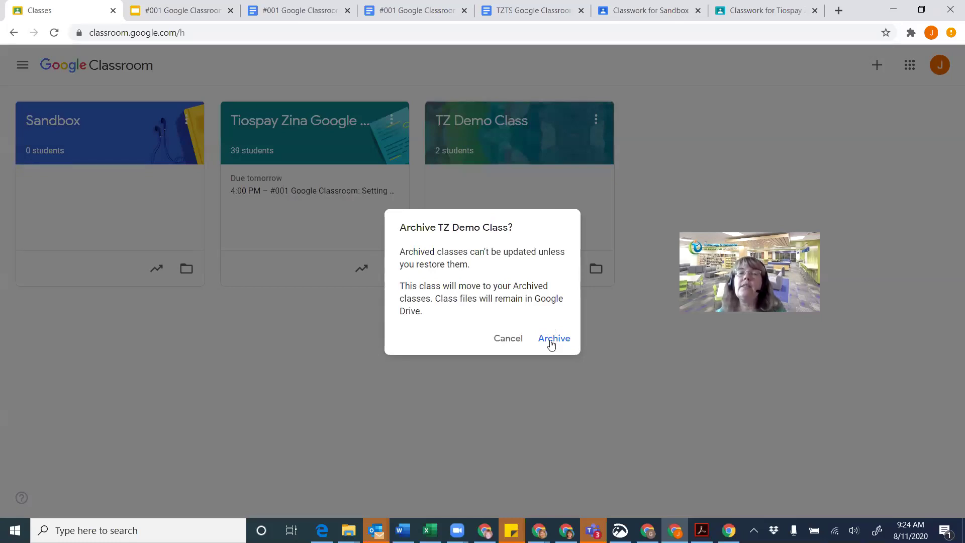
left_click(551, 345)
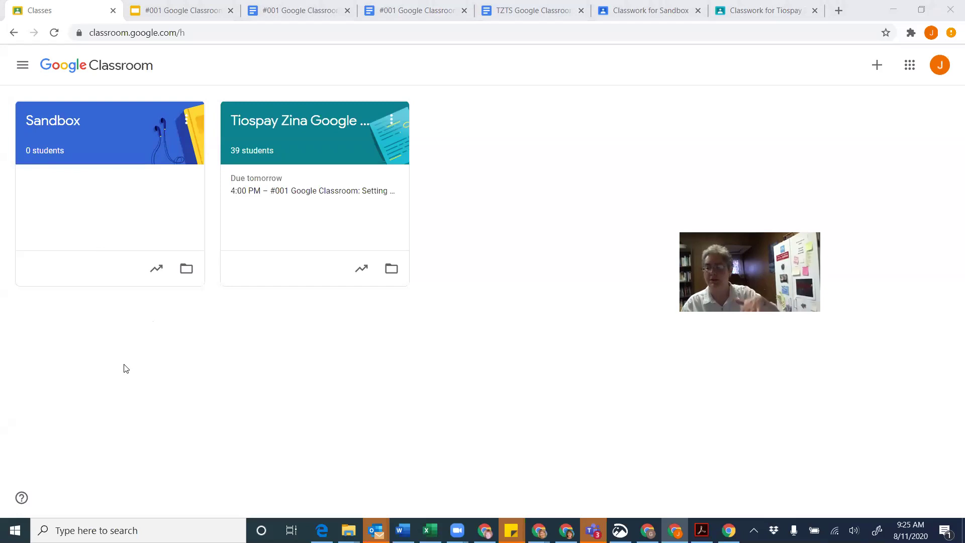
left_click(250, 153)
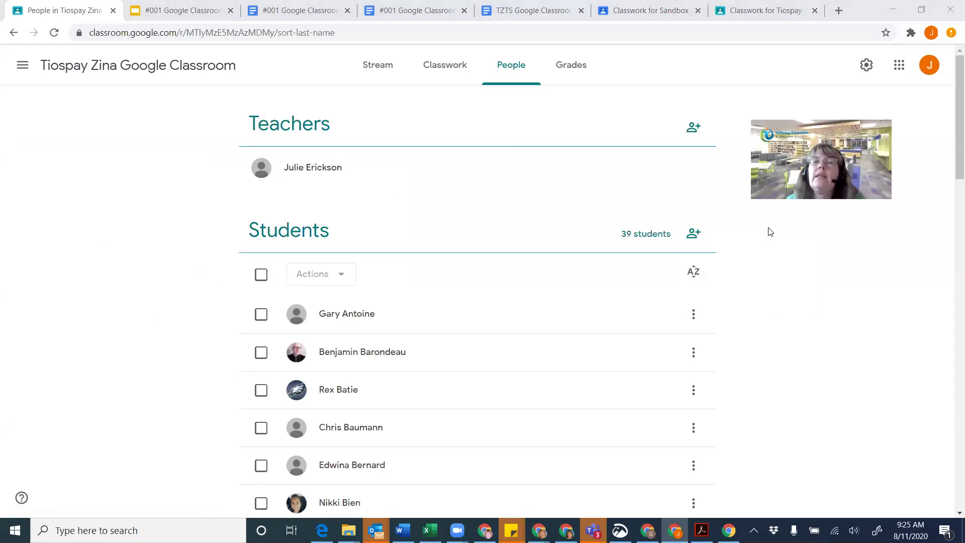
left_click(694, 233)
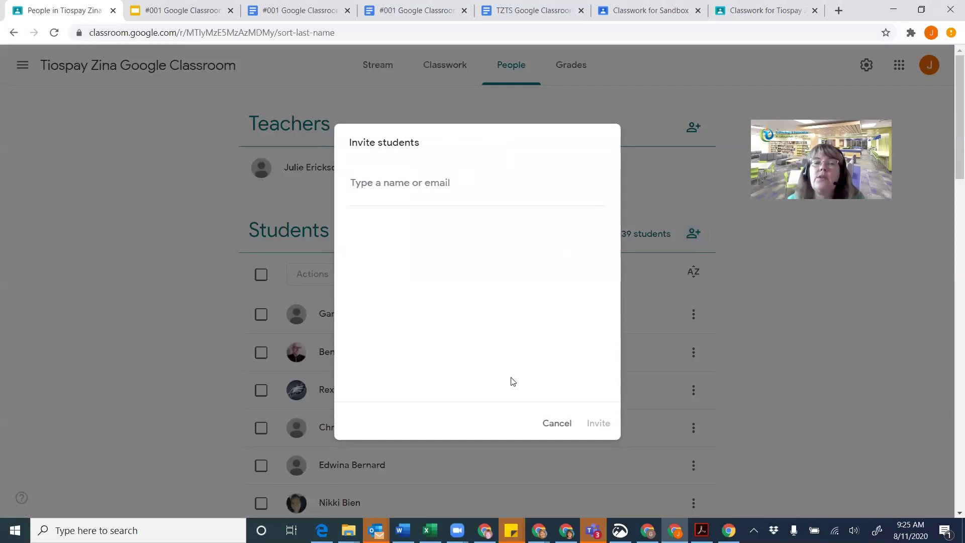
left_click(558, 426)
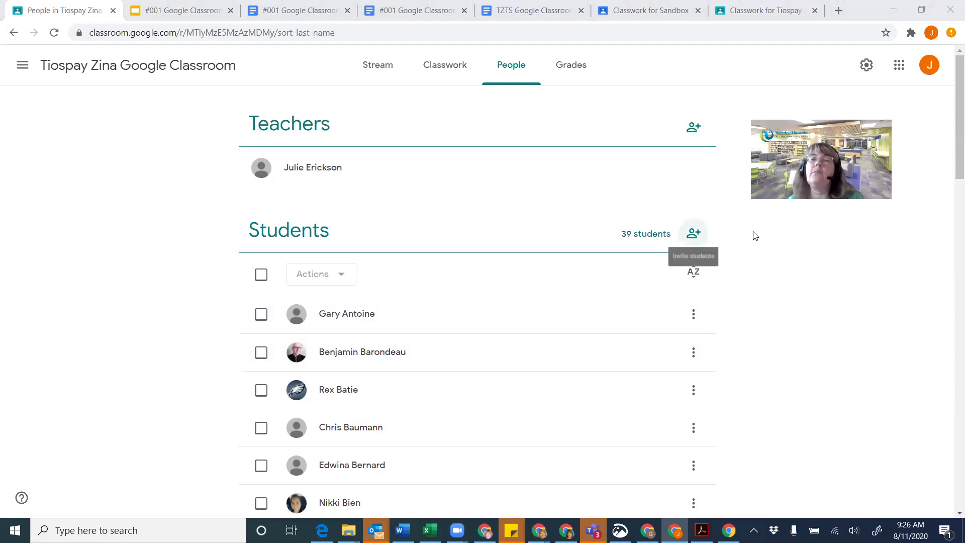
left_click(698, 242)
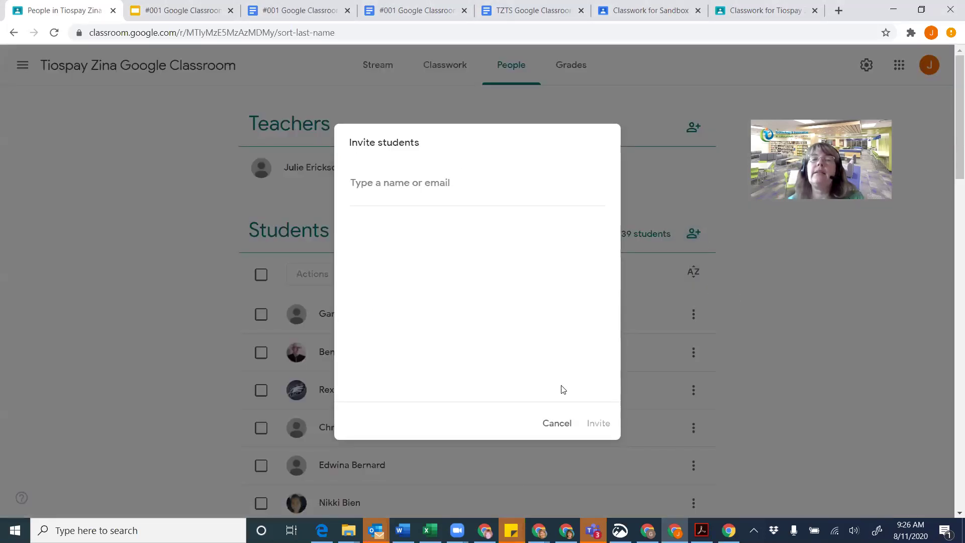
left_click(556, 424)
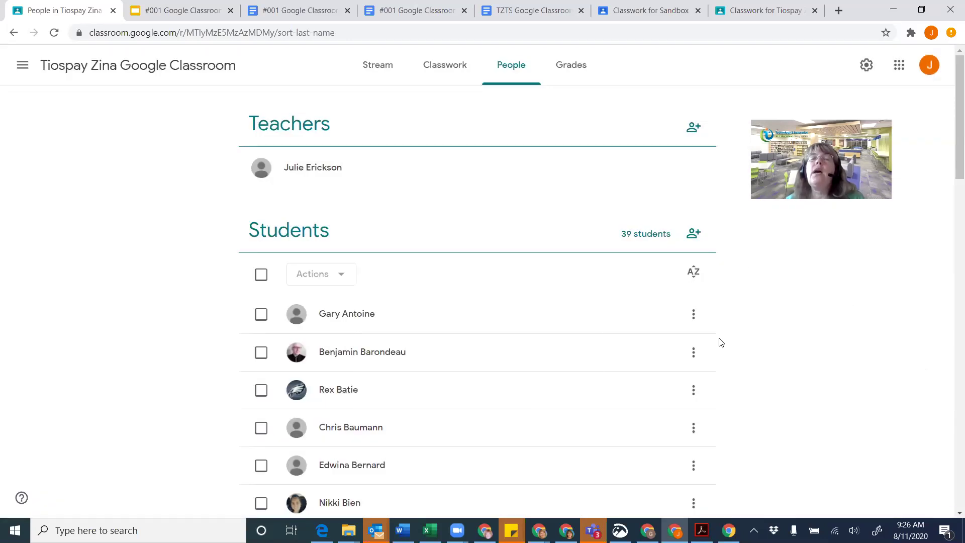
left_click(694, 236)
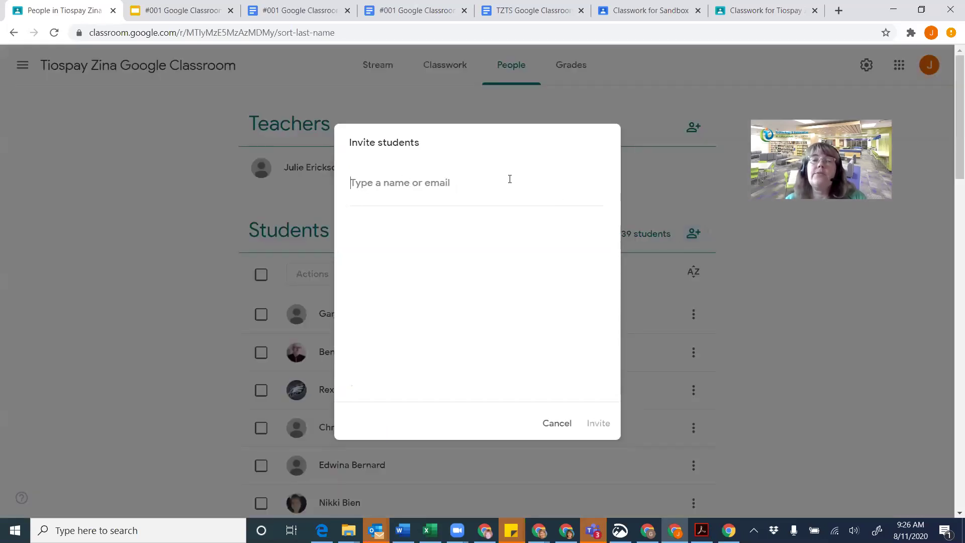
left_click(553, 426)
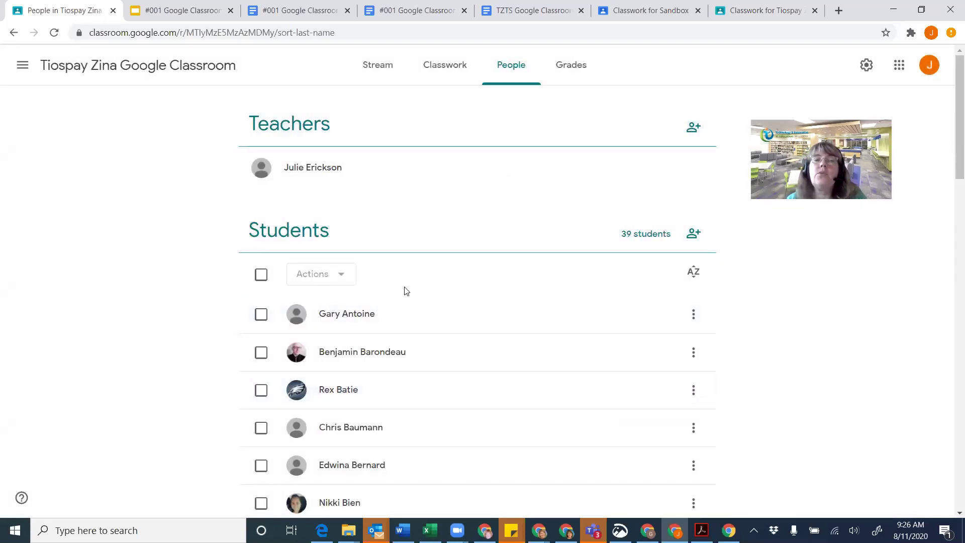
scroll(410, 291, "down", 4)
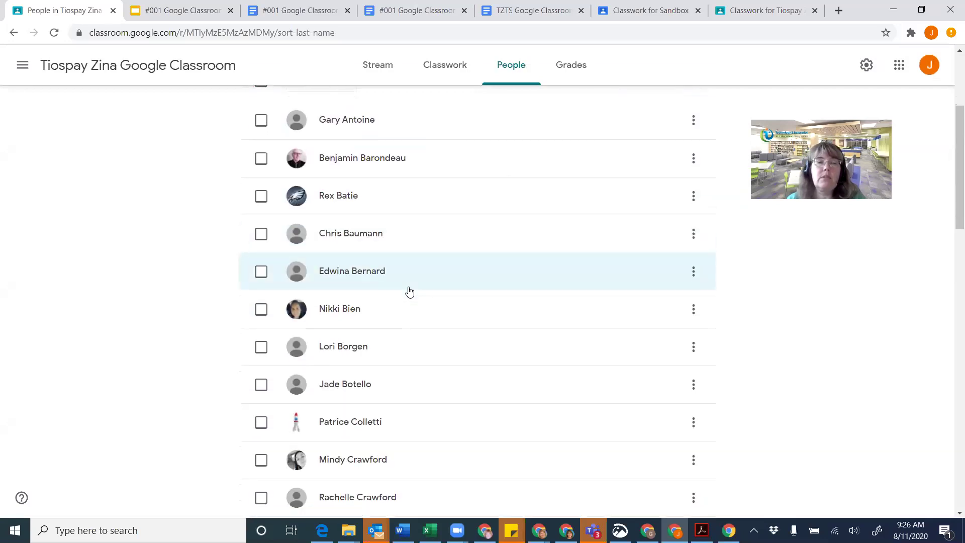
scroll(410, 291, "down", 6)
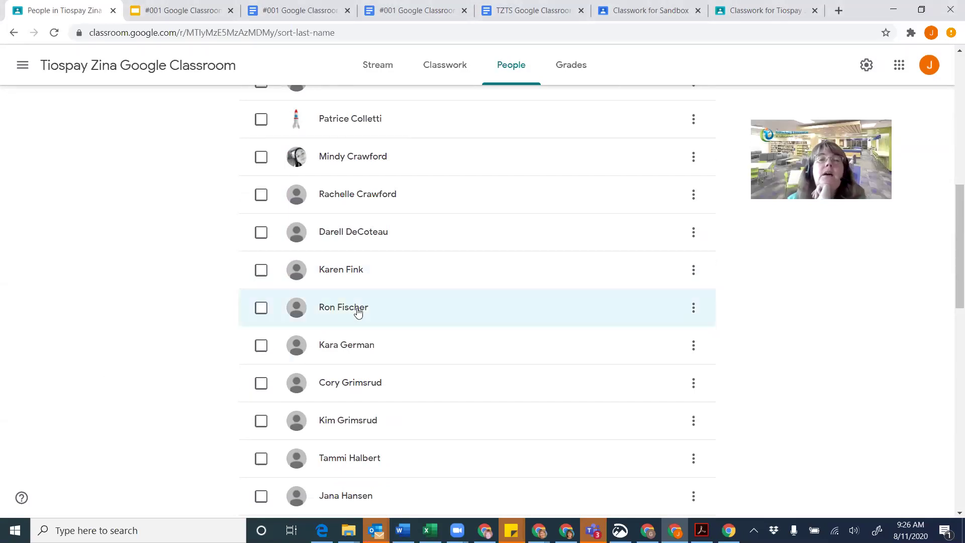
scroll(358, 311, "up", 10)
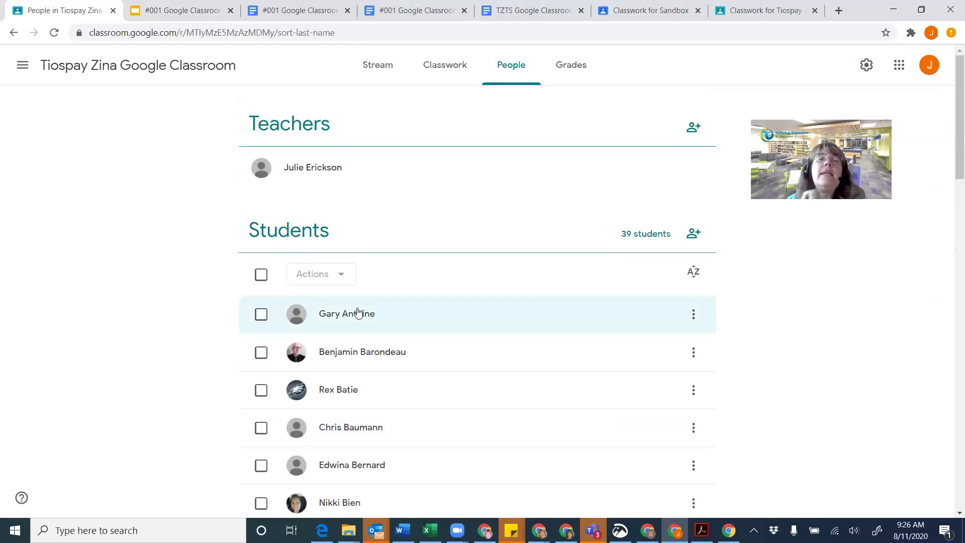
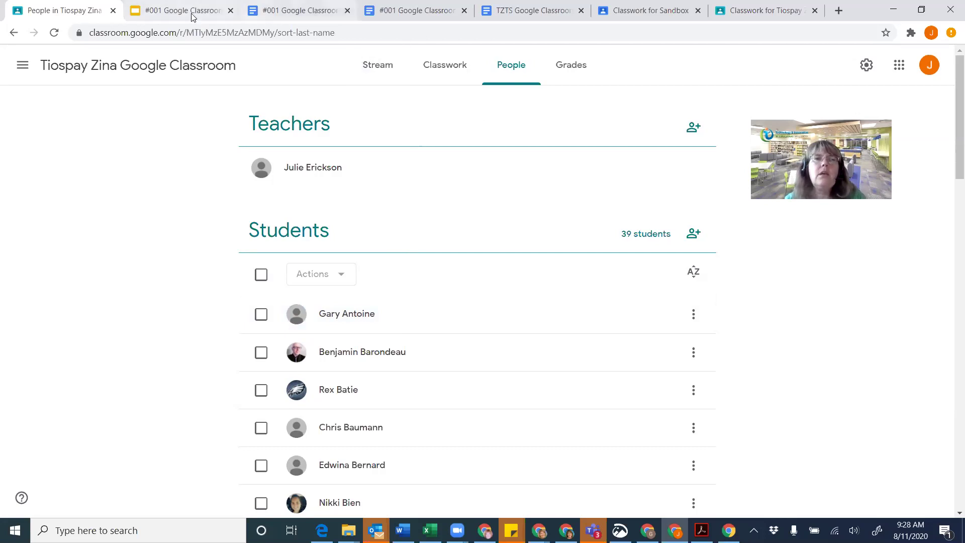
- Go to the Classes home page, then open Archived classes with Middle School Faculty and TZ Demo Class
left_click(24, 65)
left_click(57, 72)
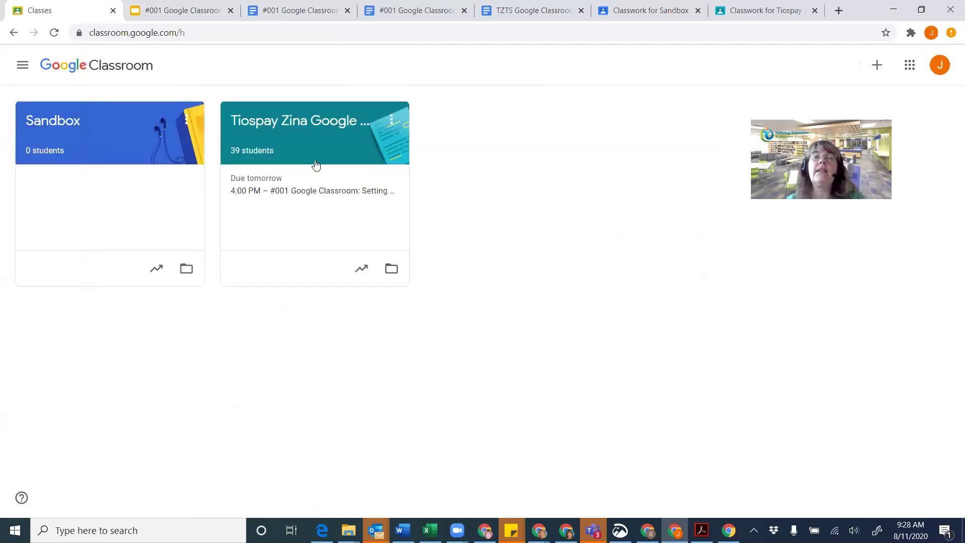
left_click(22, 66)
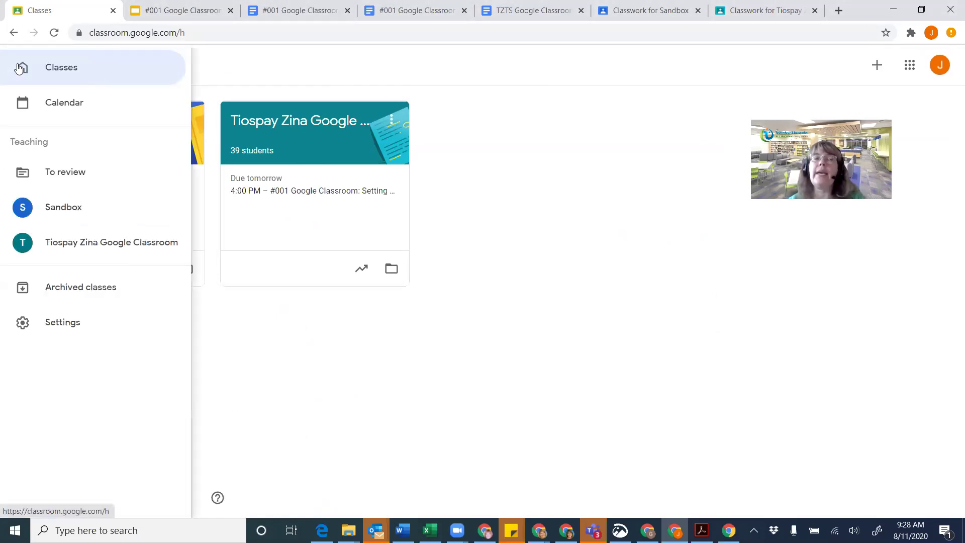
left_click(94, 300)
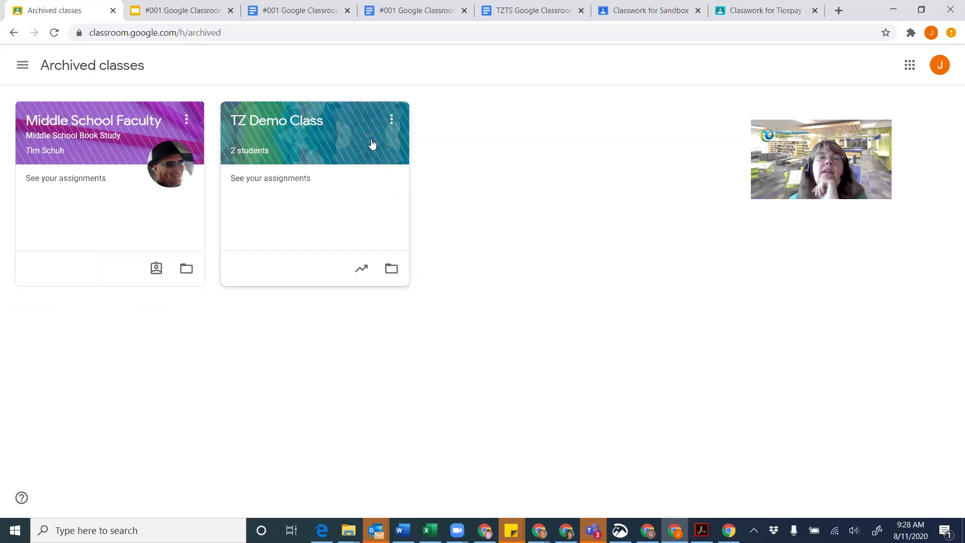
- Start deleting TZ Demo Class from its options menu, then cancel the deletion
left_click(391, 120)
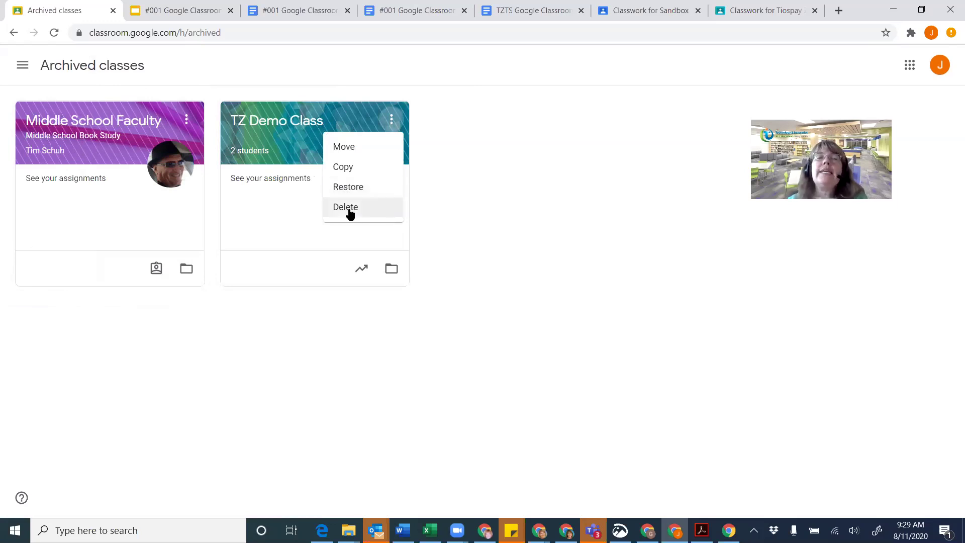
left_click(277, 347)
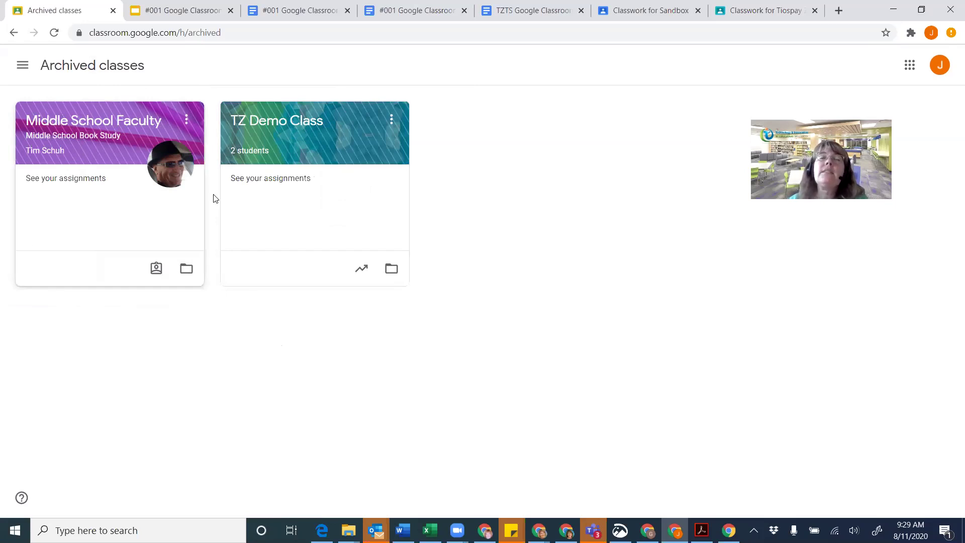
left_click(395, 126)
left_click(346, 207)
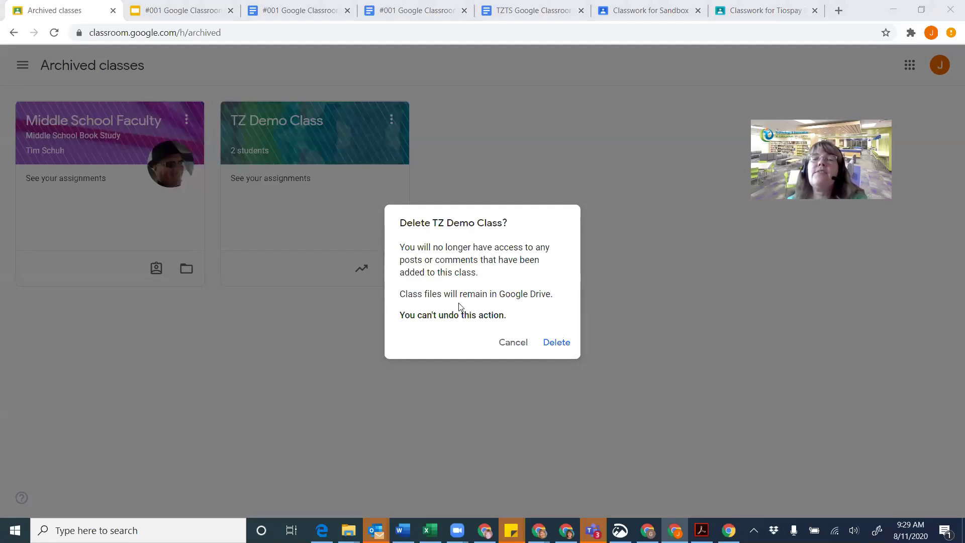
left_click(504, 348)
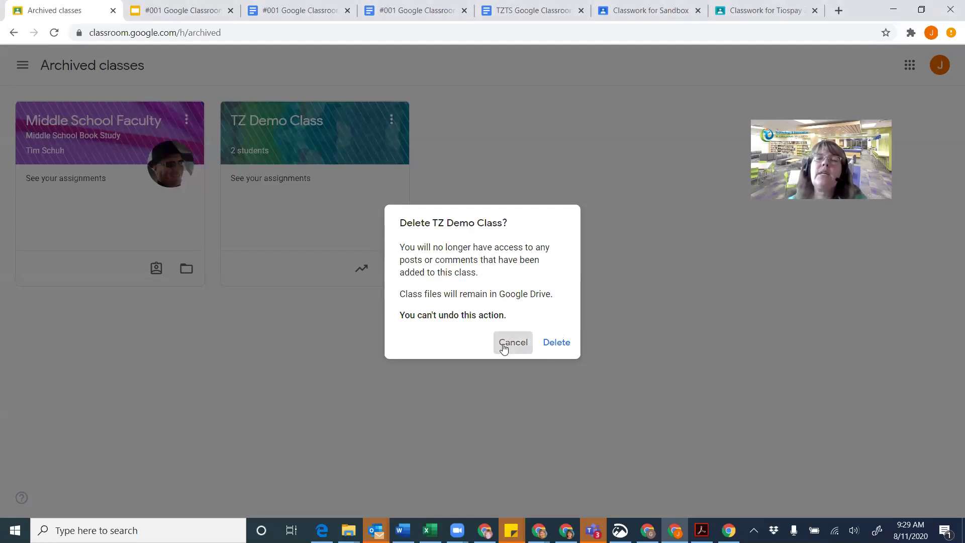
left_click(503, 345)
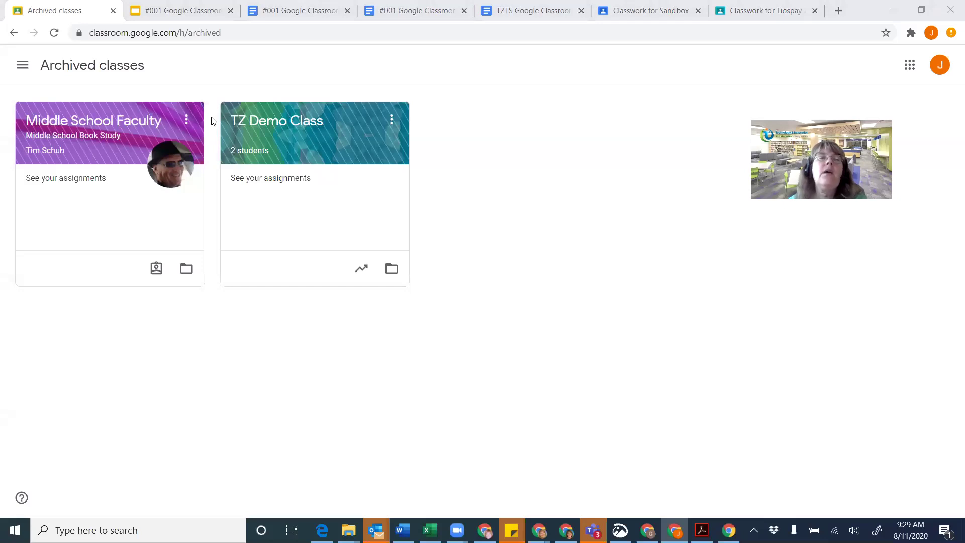
- Return to the active classes list and switch to the Setting Up Your Classroom document
left_click(22, 71)
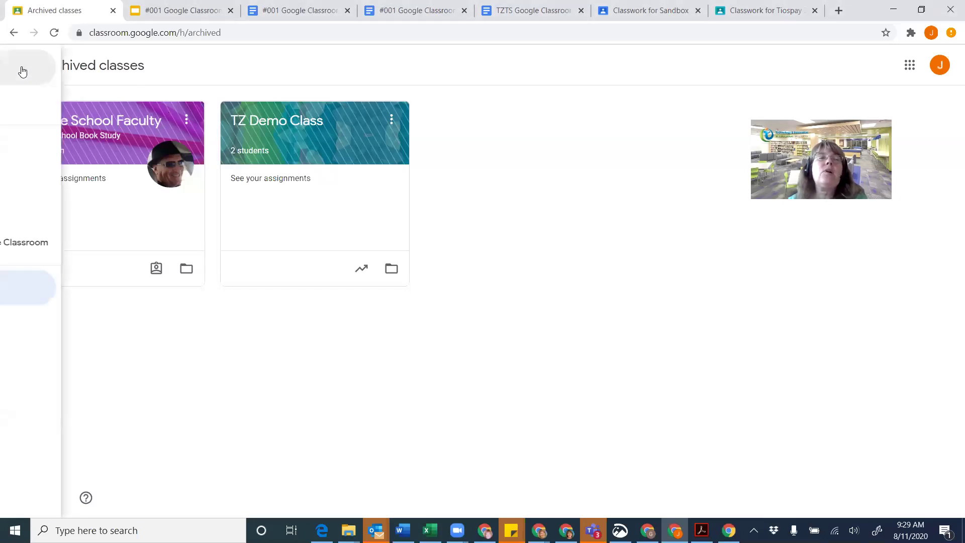
left_click(54, 65)
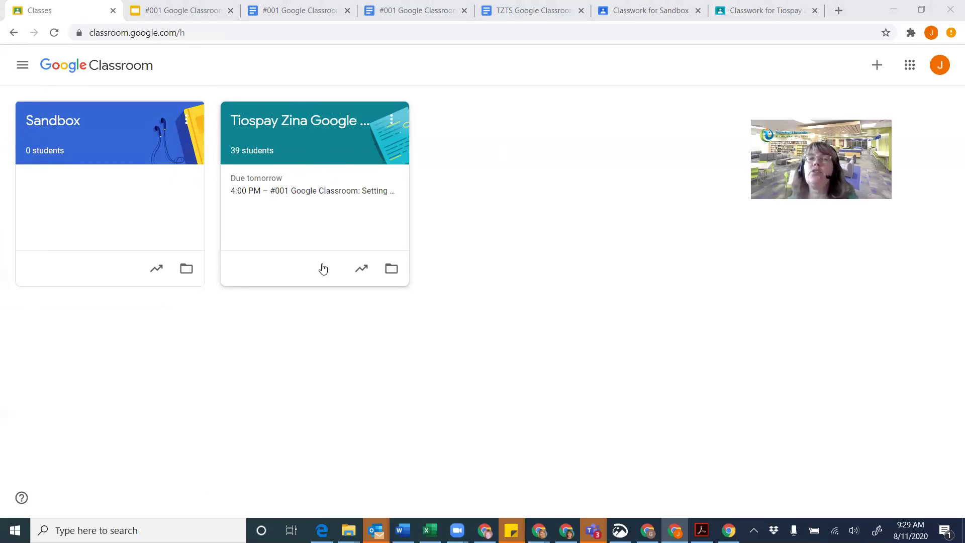
left_click(284, 11)
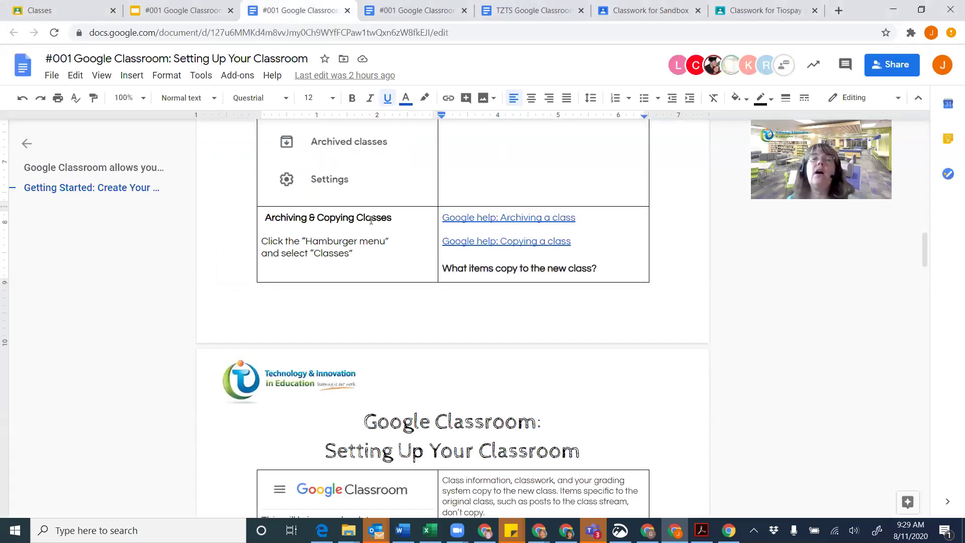
- Read through the handout's Archiving & Copying Classes table, then go back to the Classroom Classes tab
scroll(322, 208, "down", 2)
scroll(322, 209, "down", 6)
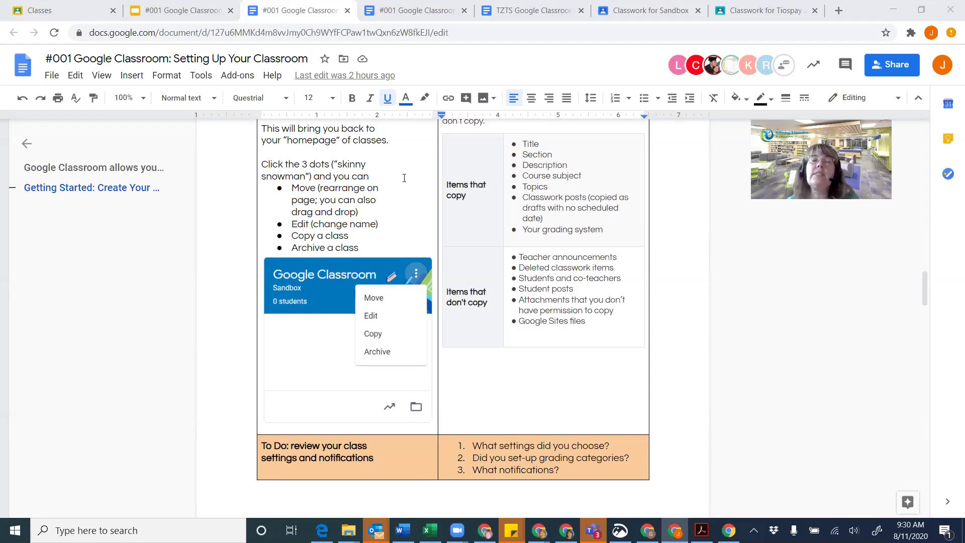
scroll(347, 197, "up", 1)
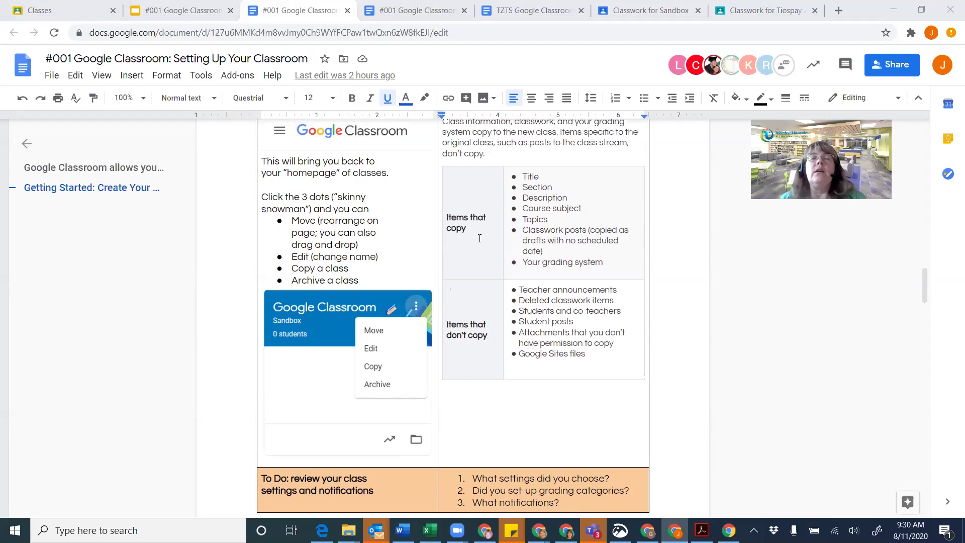
scroll(479, 239, "up", 1)
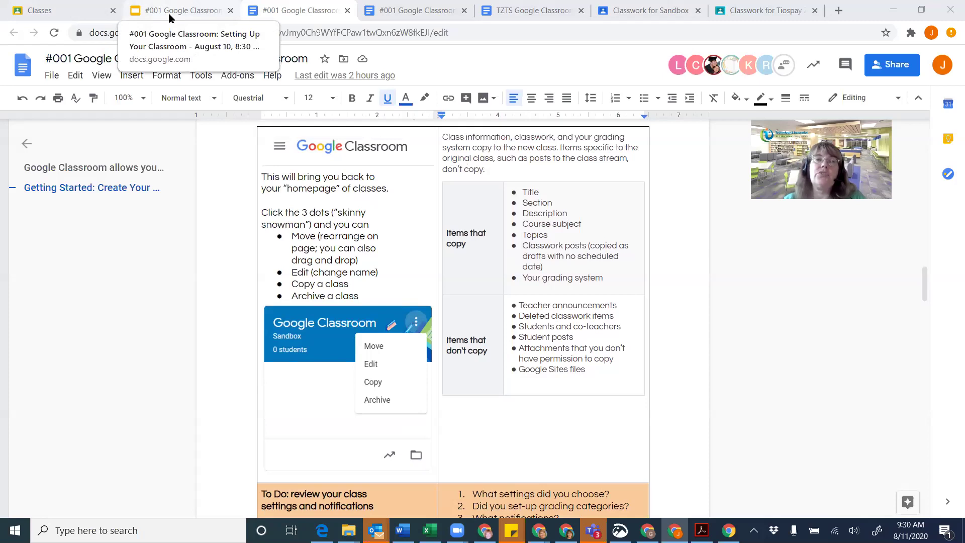
left_click(72, 13)
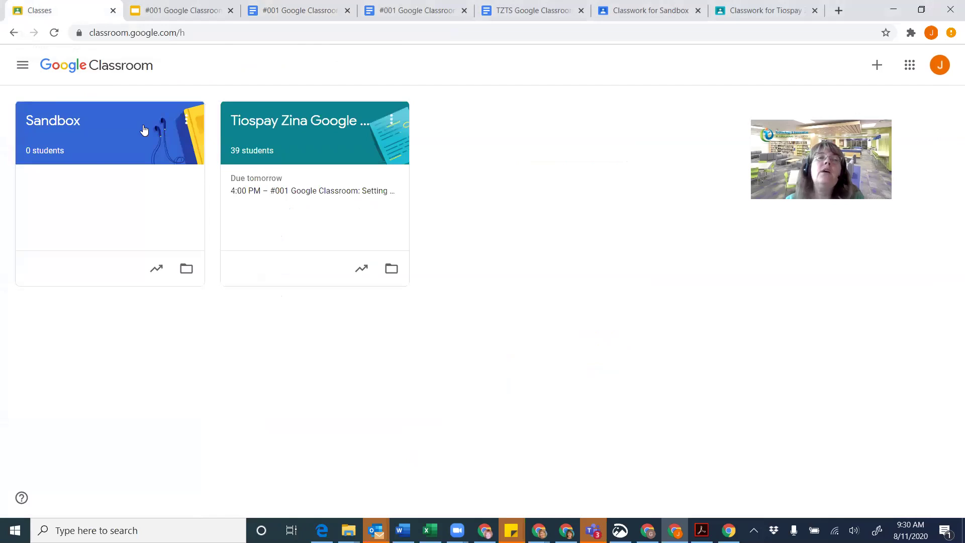
- Open the Sandbox class and view its Classwork page
left_click(52, 127)
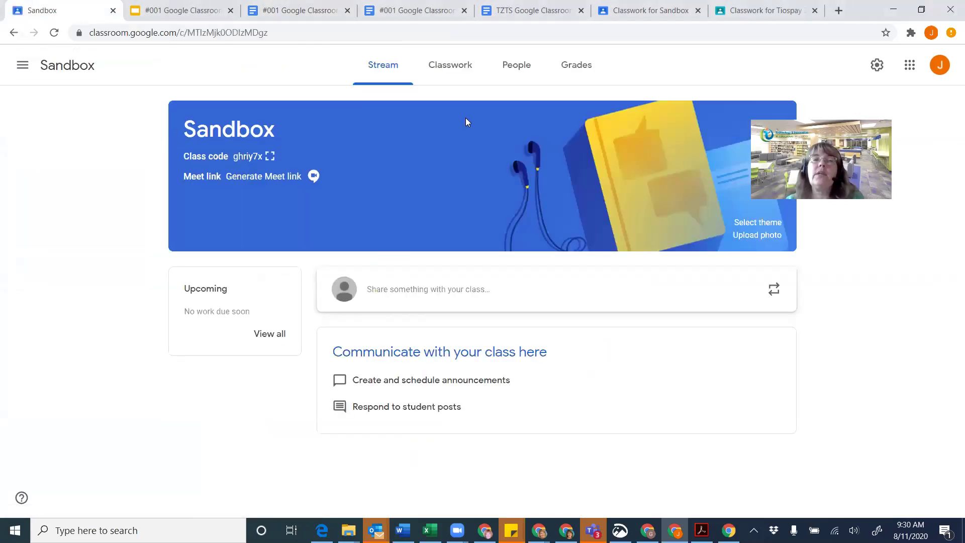
left_click(463, 65)
scroll(421, 344, "down", 4)
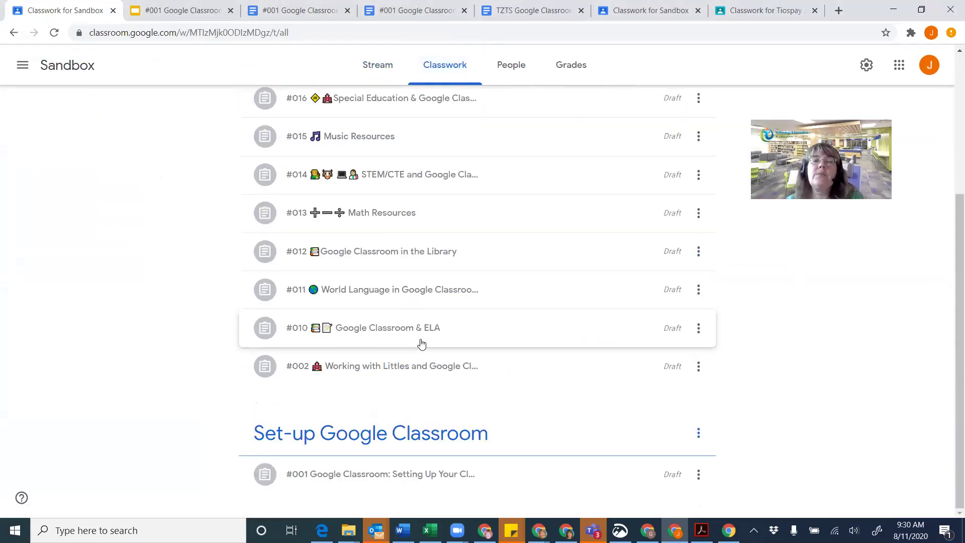
scroll(421, 344, "up", 4)
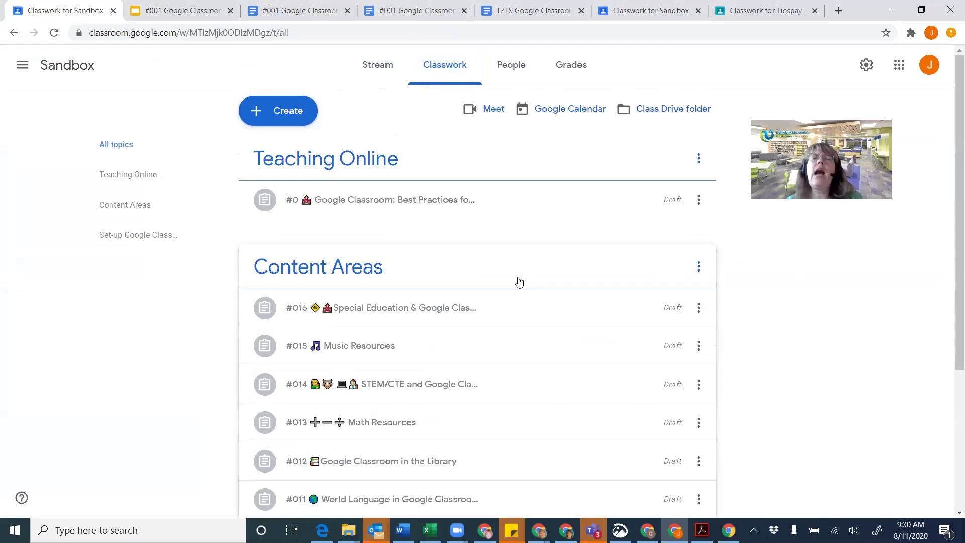
scroll(505, 275, "down", 4)
scroll(505, 275, "up", 4)
- Check the #016 post's options, then bring up the Create menu for new classwork
left_click(703, 312)
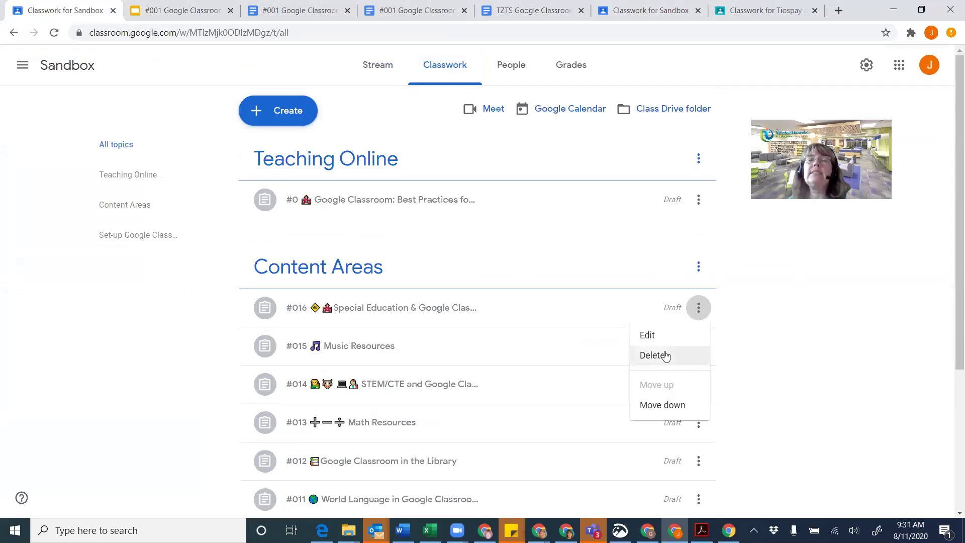
left_click(833, 343)
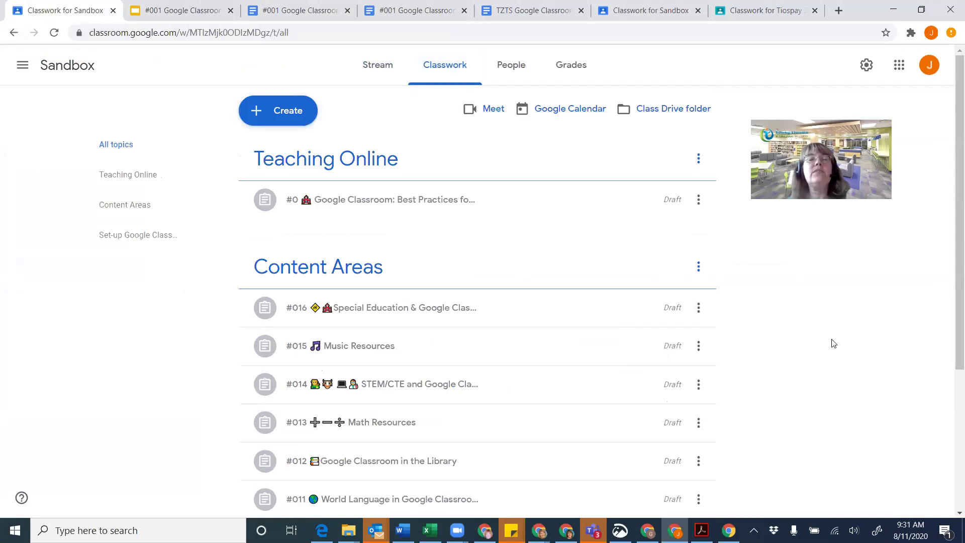
scroll(498, 369, "down", 3)
scroll(498, 369, "up", 3)
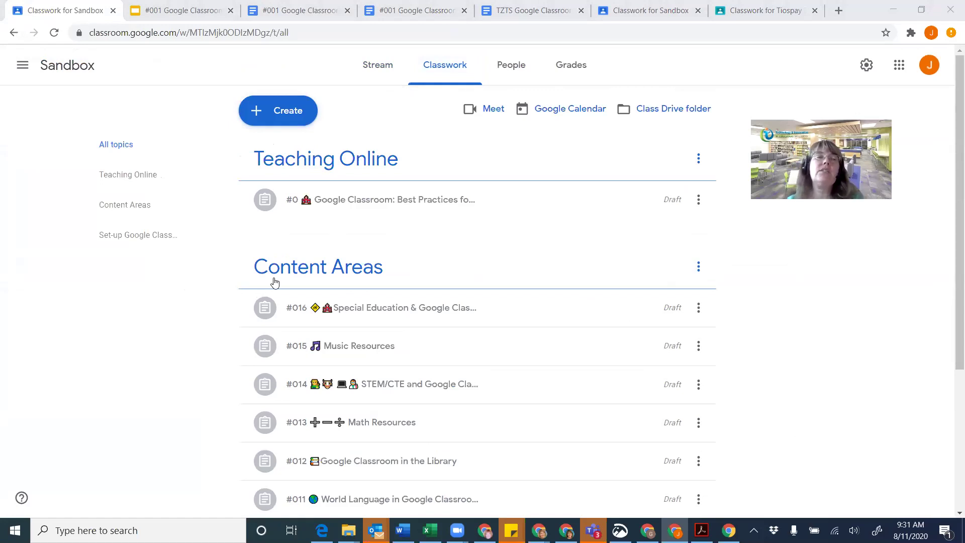
left_click(280, 119)
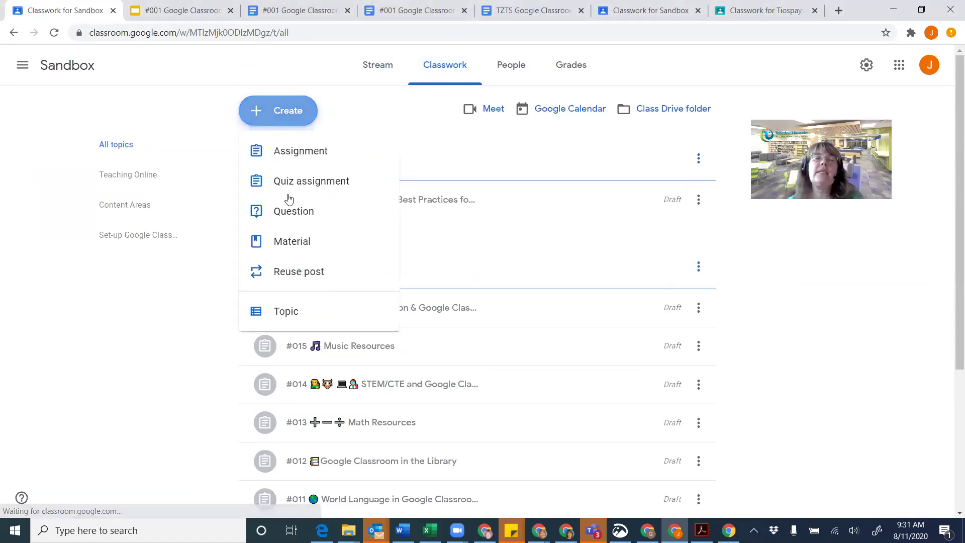
left_click(278, 278)
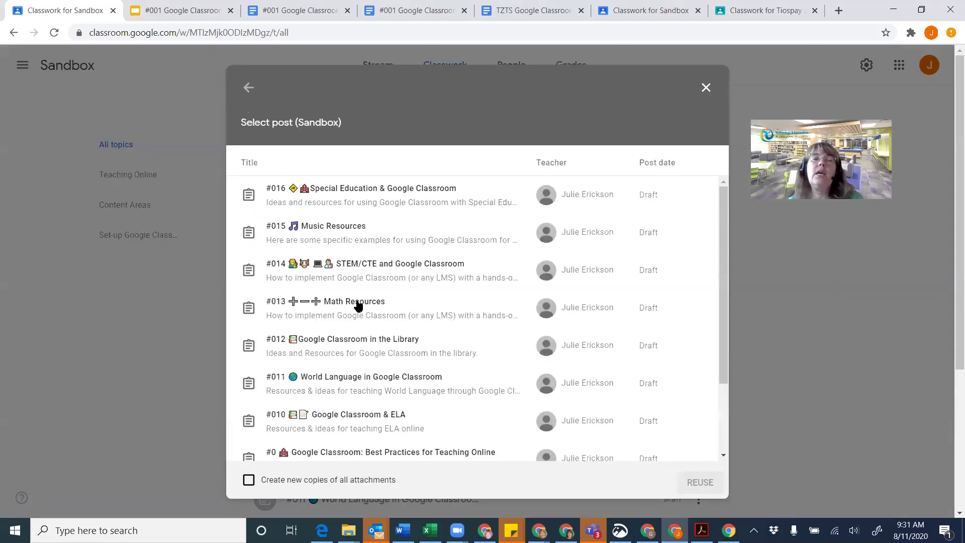
scroll(397, 383, "down", 2)
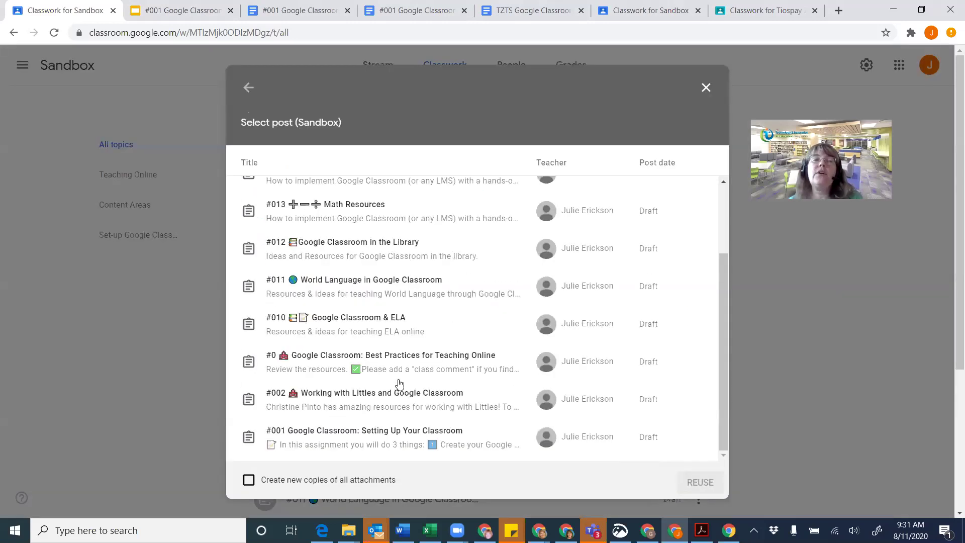
left_click(249, 89)
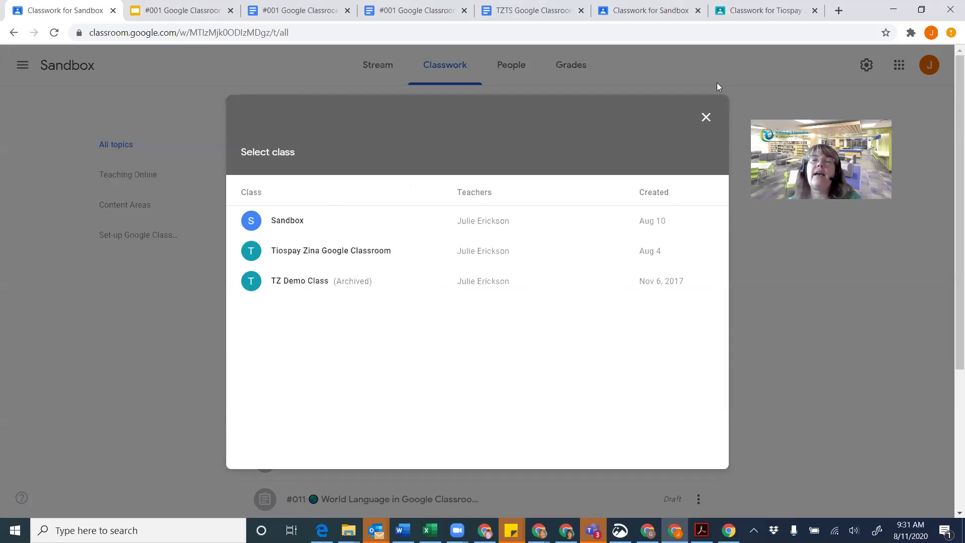
left_click(706, 117)
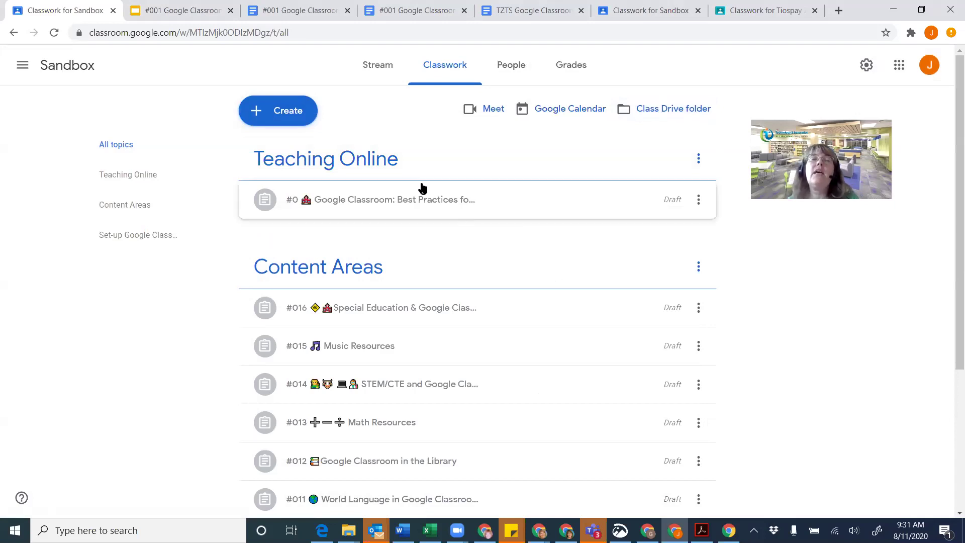
- Look over the Classwork page, then switch to the #001 Google Classroom: Setting Up Your Classroom document
scroll(471, 350, "down", 2)
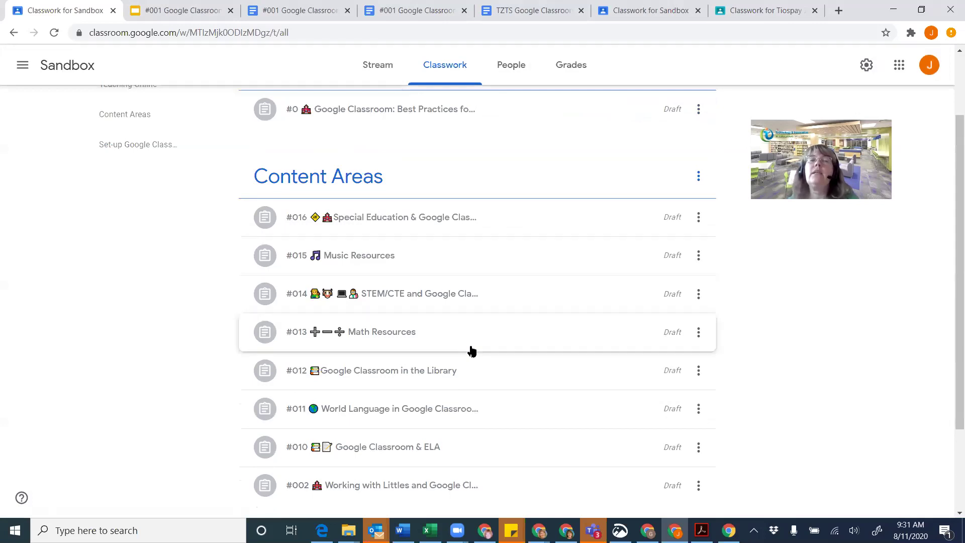
scroll(524, 381, "down", 3)
scroll(523, 381, "up", 5)
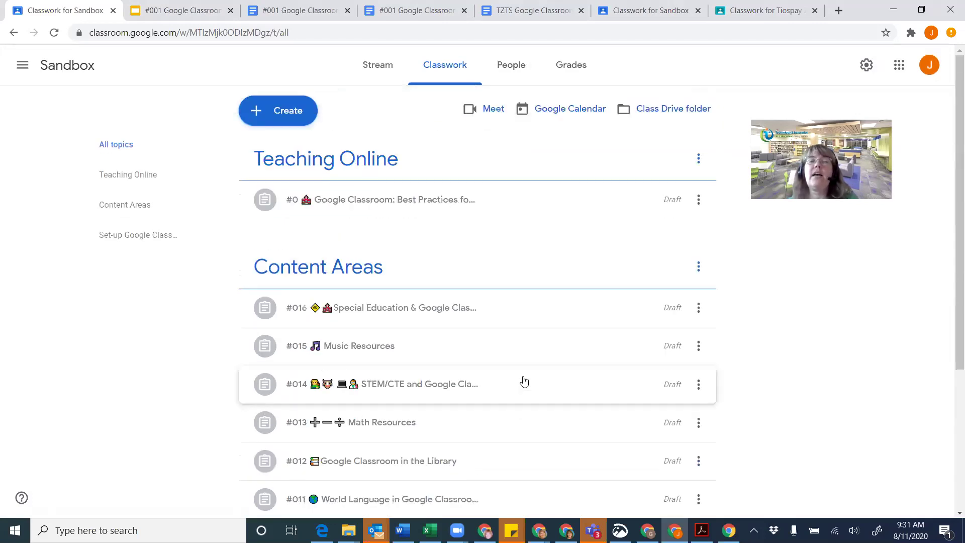
scroll(524, 381, "down", 5)
scroll(524, 381, "up", 5)
scroll(523, 380, "down", 1)
scroll(523, 381, "down", 4)
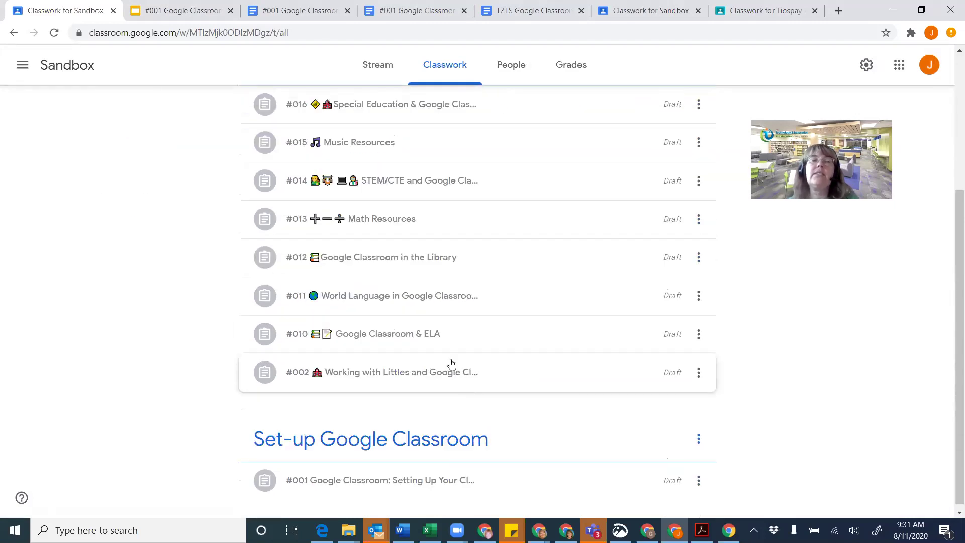
scroll(519, 278, "up", 5)
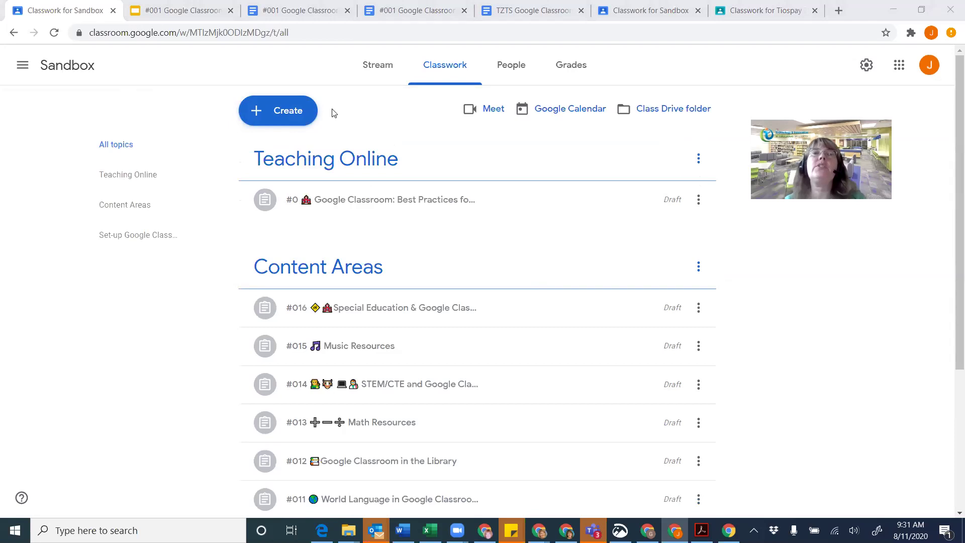
left_click(286, 10)
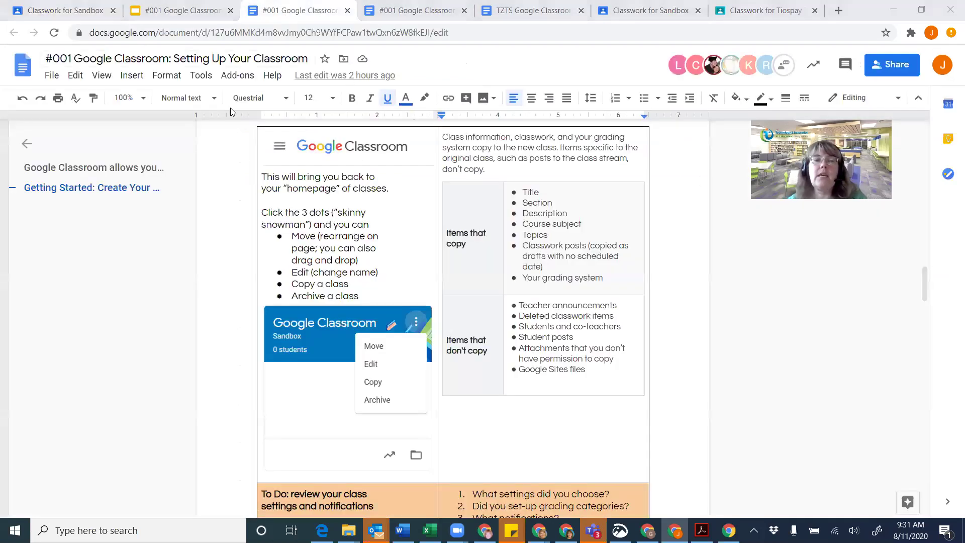
- Scroll to the Organizing Google Classroom--Topics table and open its Shake Up Learning article link
scroll(347, 241, "down", 6)
scroll(347, 240, "down", 6)
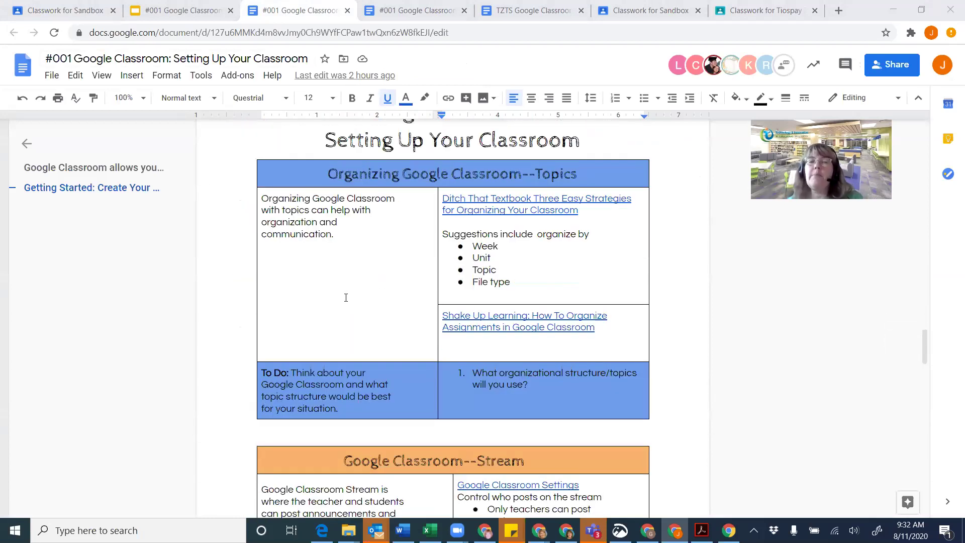
scroll(353, 296, "down", 1)
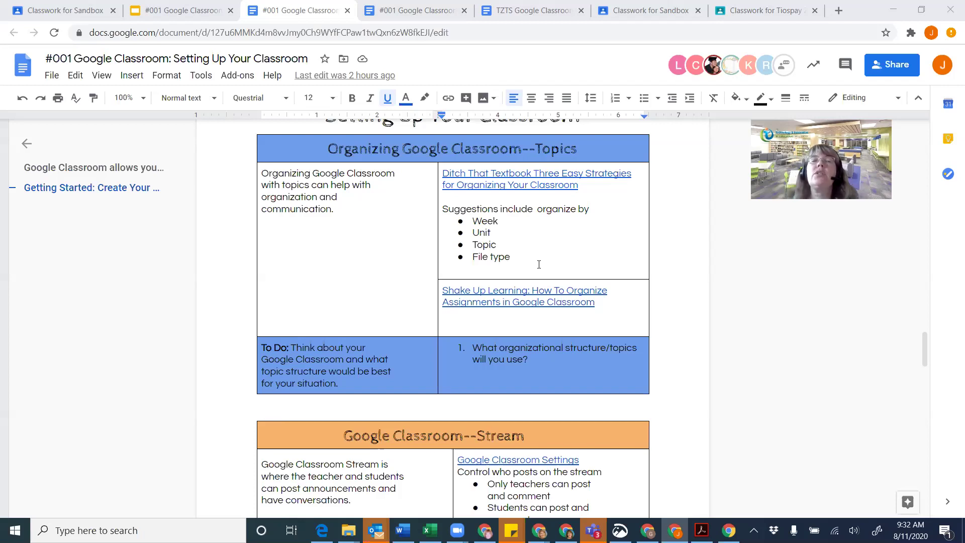
left_click(480, 291)
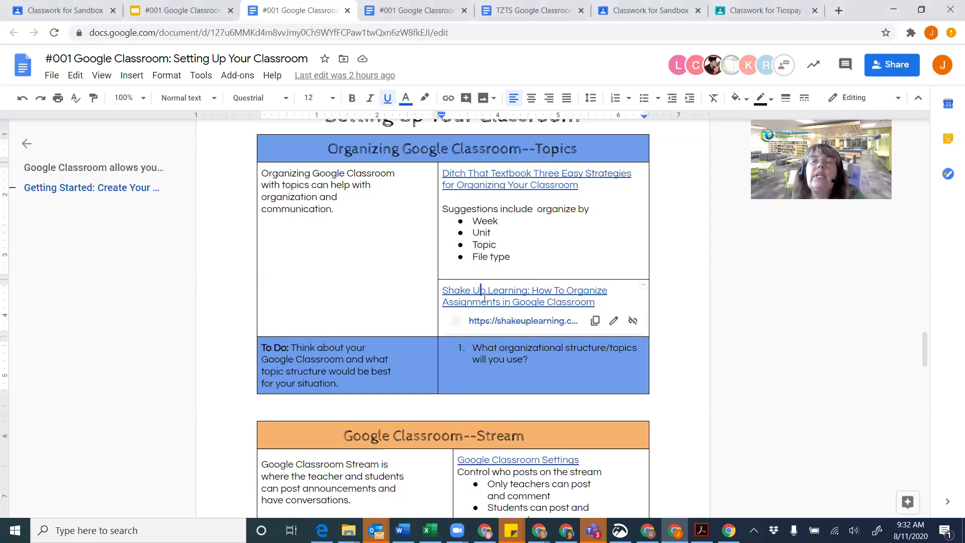
left_click(507, 321)
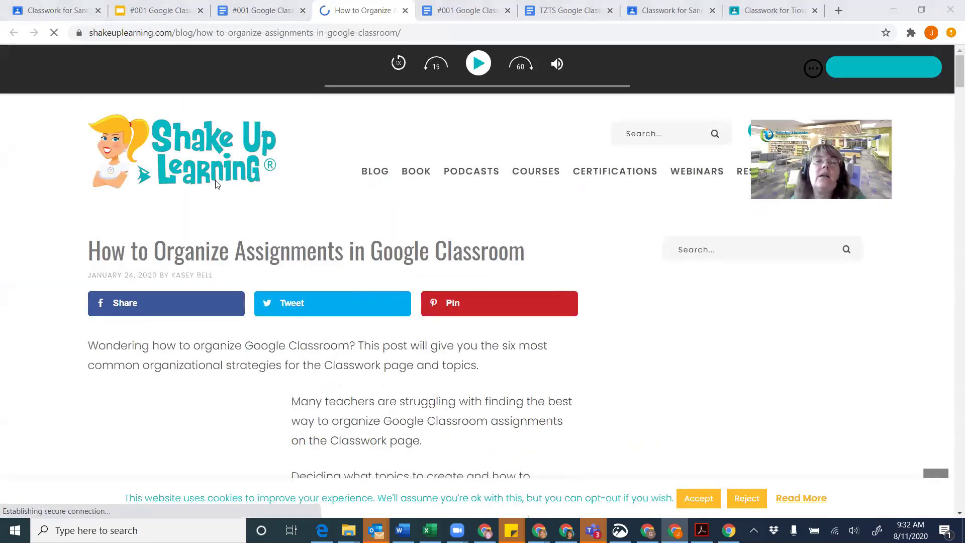
- Skim the How to Organize Assignments article down to the Create and Organize Topics section
scroll(499, 220, "down", 7)
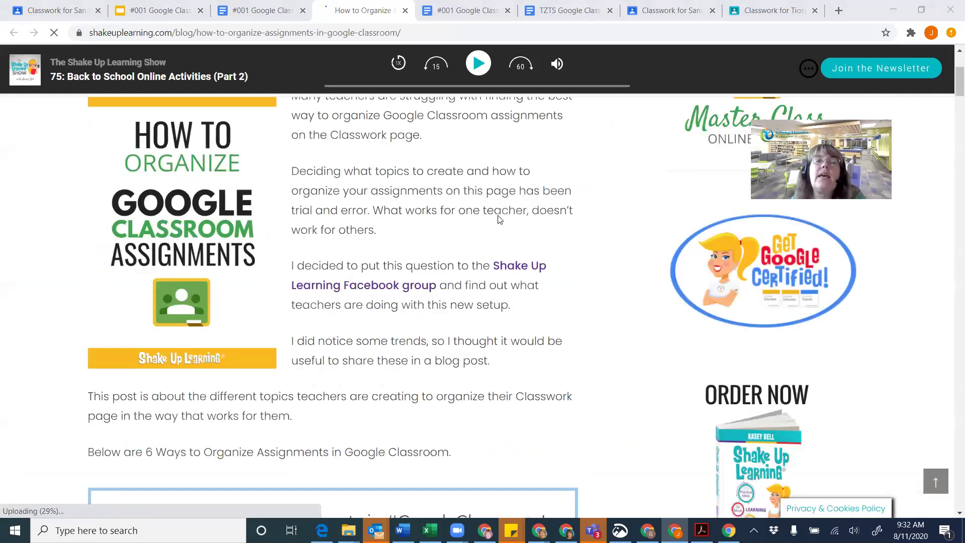
scroll(499, 220, "down", 1)
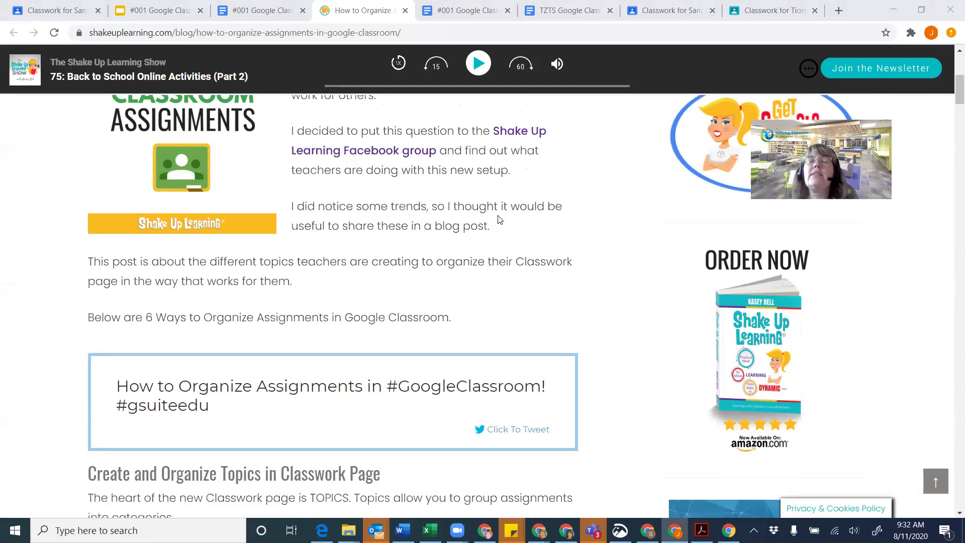
scroll(499, 219, "down", 2)
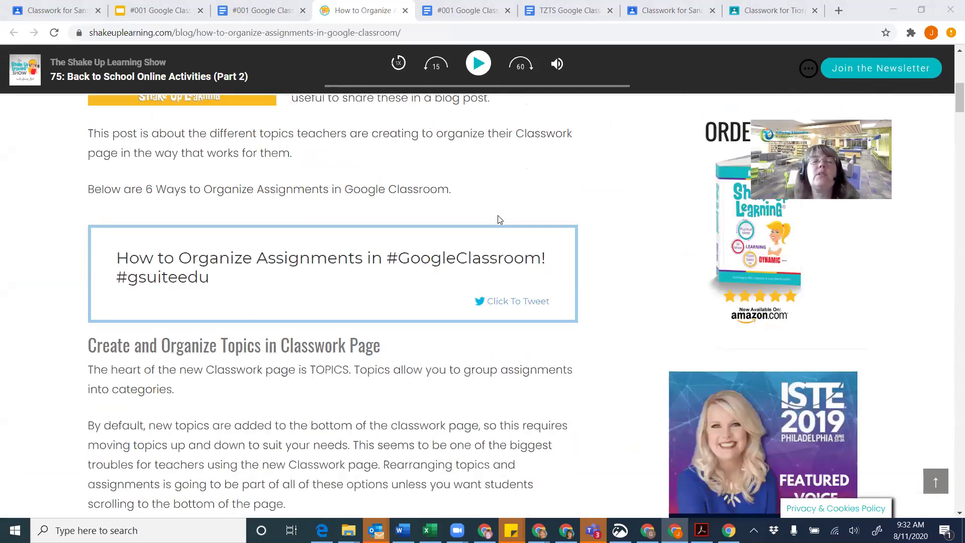
scroll(499, 220, "down", 1)
scroll(499, 219, "down", 3)
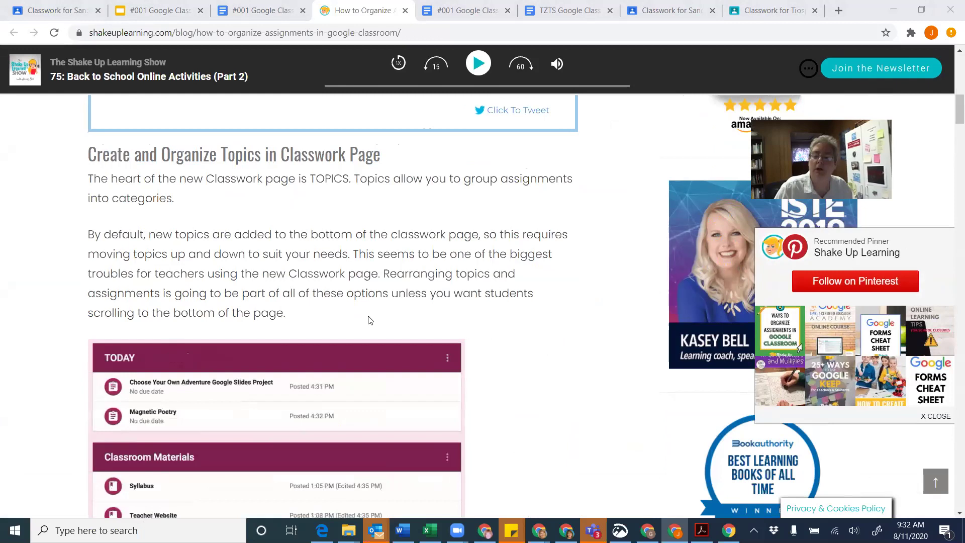
scroll(370, 320, "up", 3)
- Revisit the handout's Topics table, then go back to the Shake Up Learning article
left_click(256, 11)
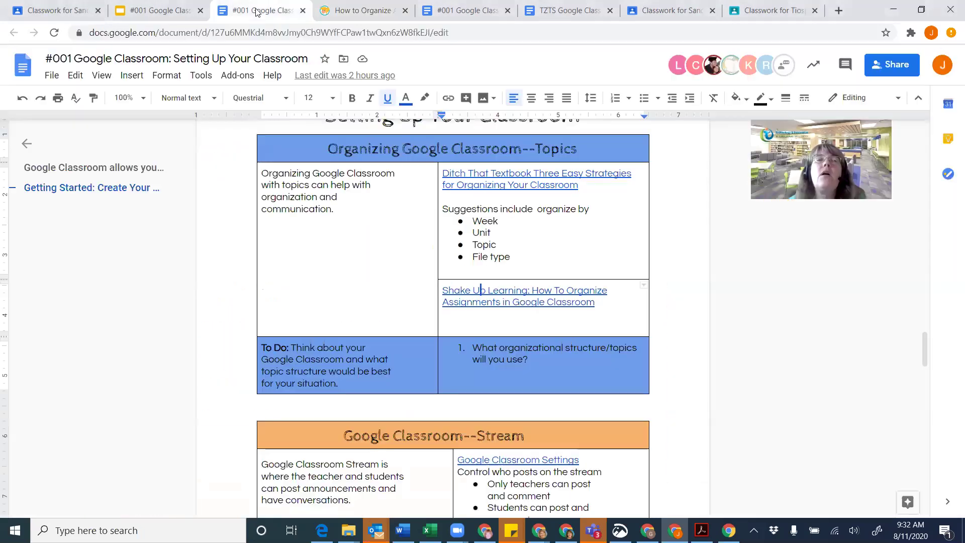
scroll(394, 255, "up", 2)
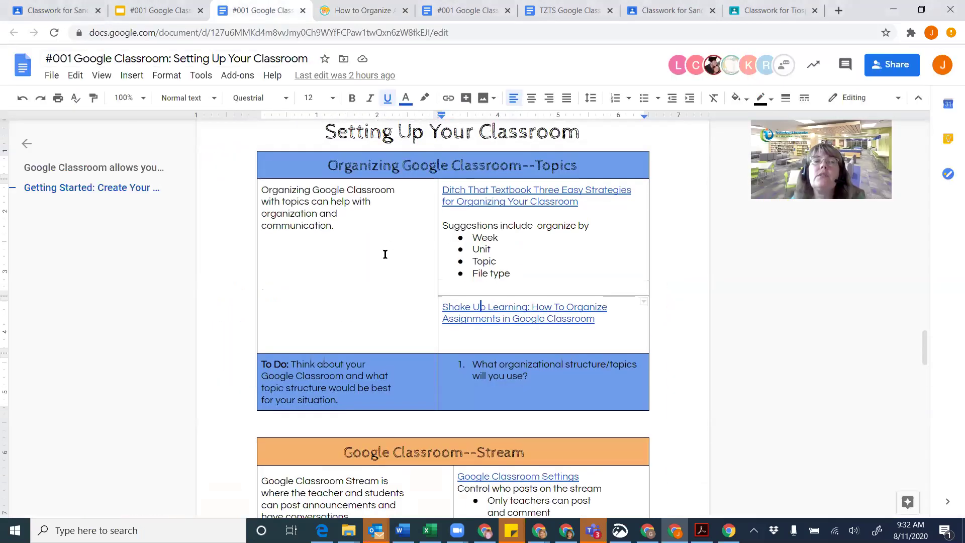
scroll(384, 253, "down", 1)
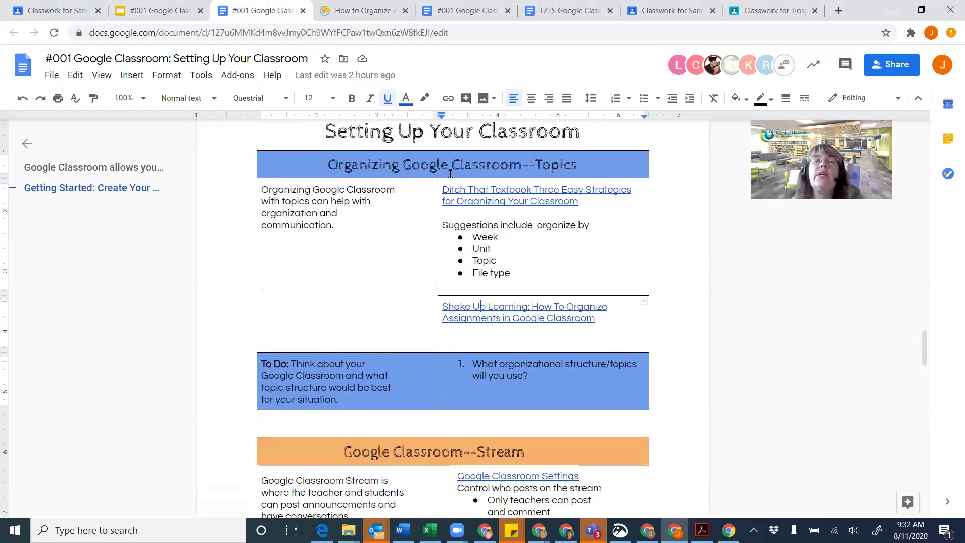
scroll(467, 288, "down", 1)
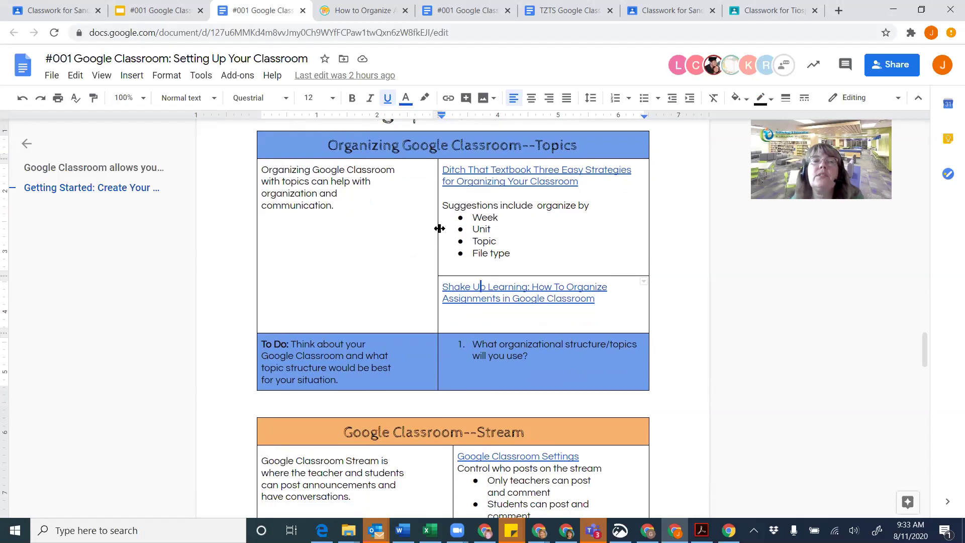
left_click(356, 13)
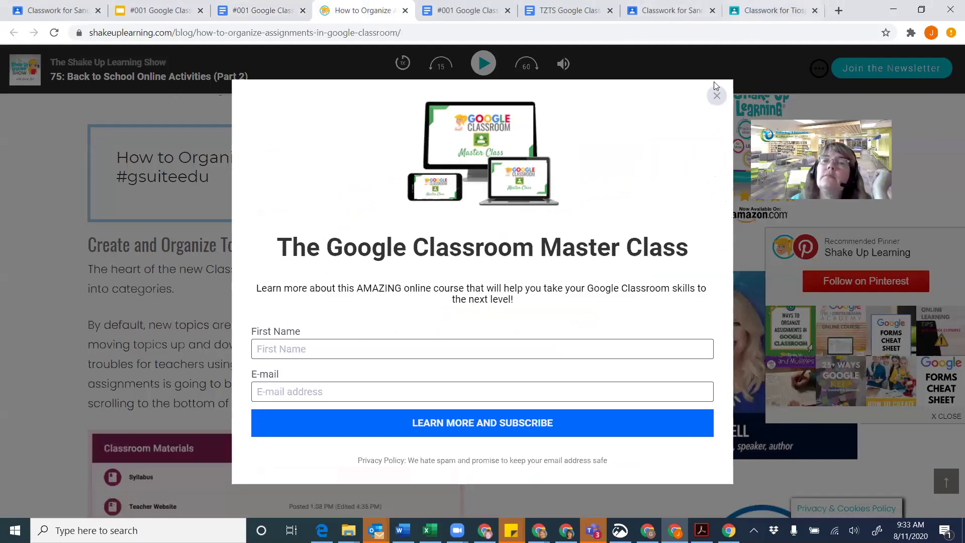
left_click(717, 95)
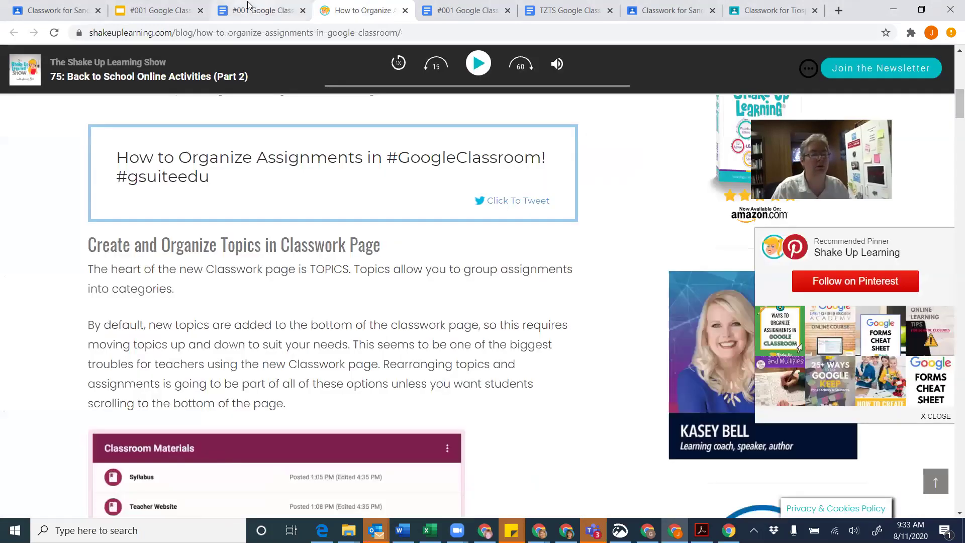
left_click(158, 9)
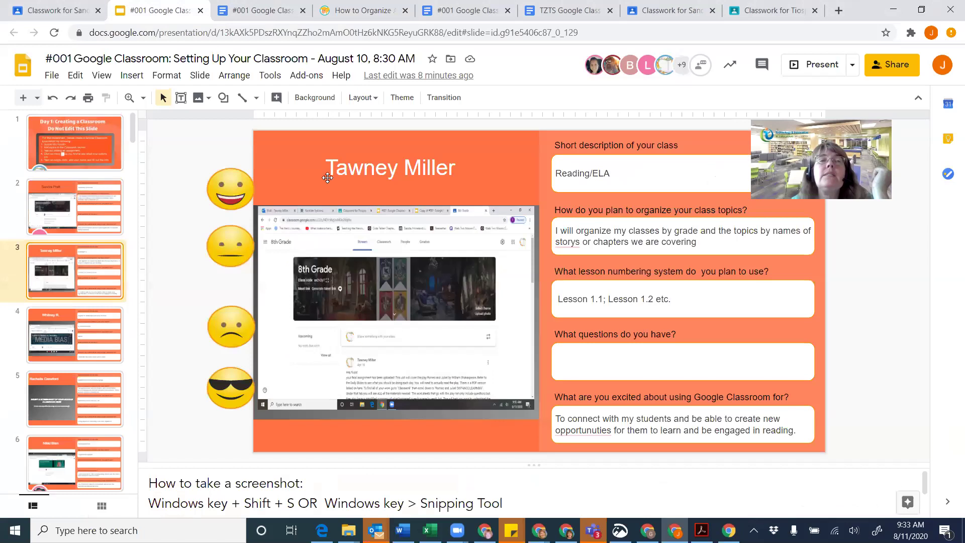
left_click(50, 11)
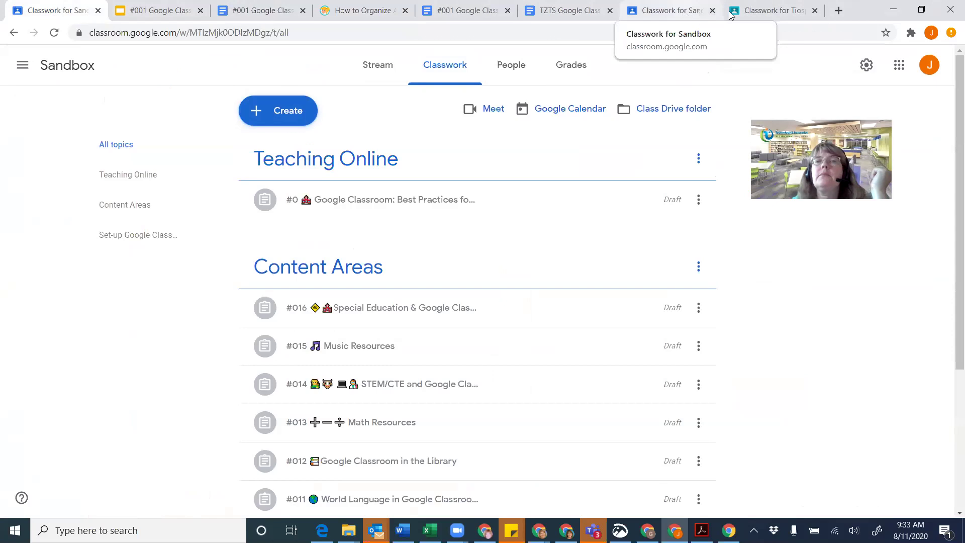
left_click(788, 14)
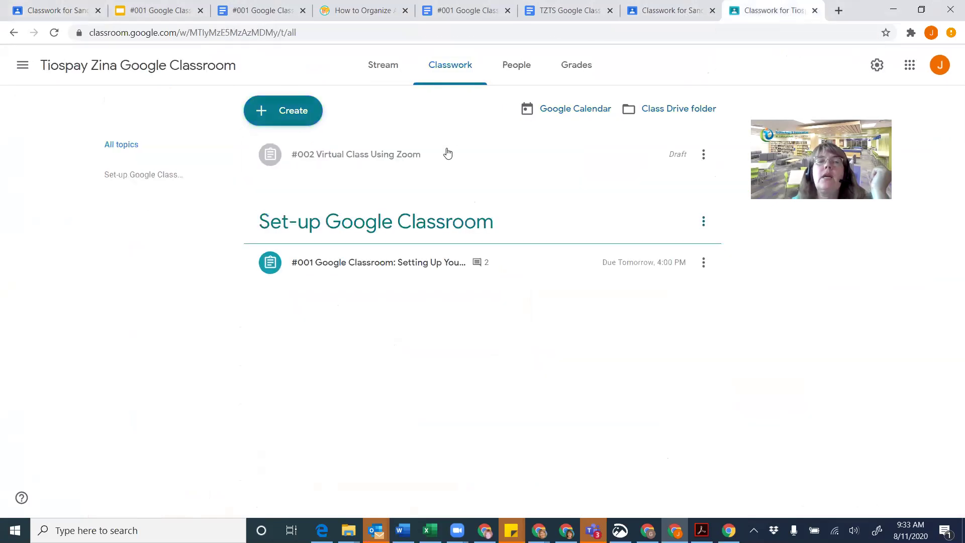
left_click(373, 263)
scroll(377, 281, "down", 3)
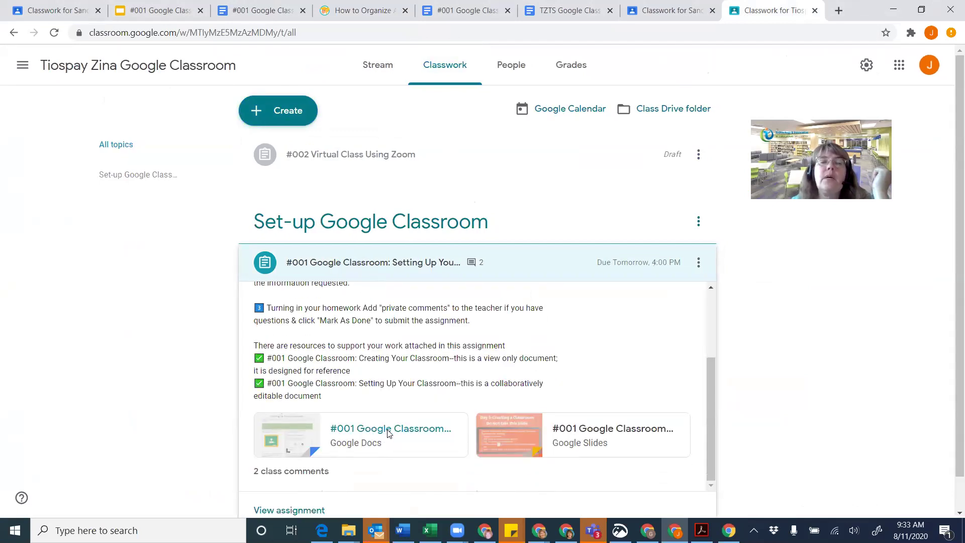
left_click(387, 433)
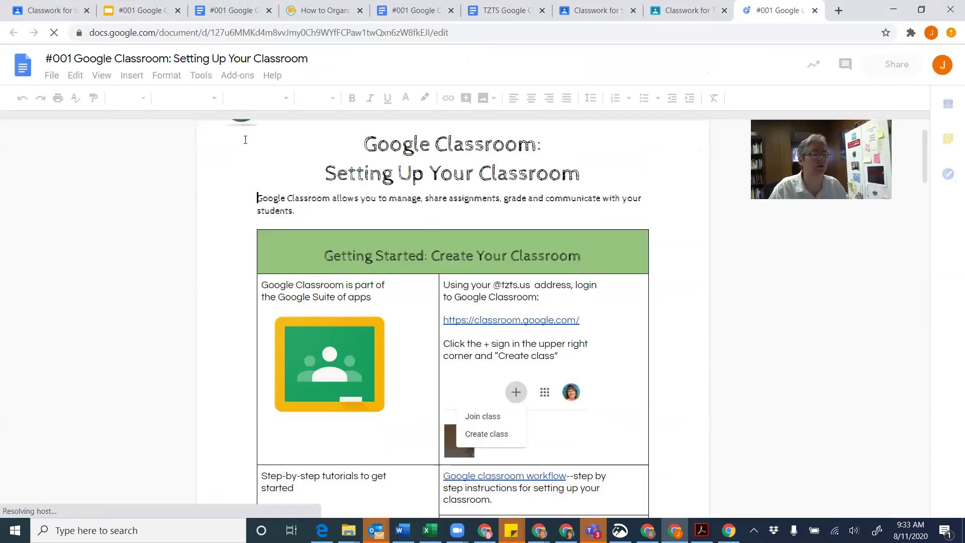
- Back in the Shake Up Learning article, read past methods 1–3 to '4. Organize By Subject Areas'
left_click(317, 10)
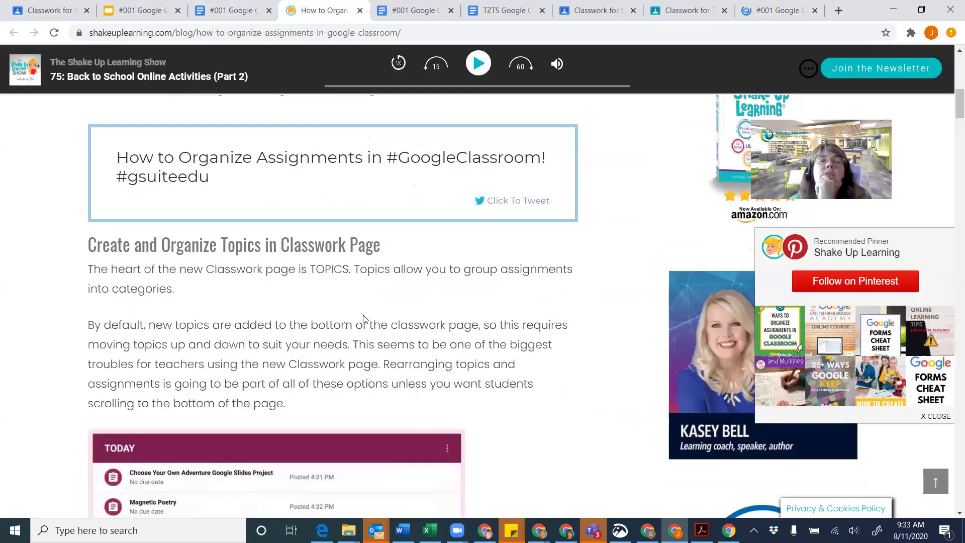
scroll(363, 317, "down", 3)
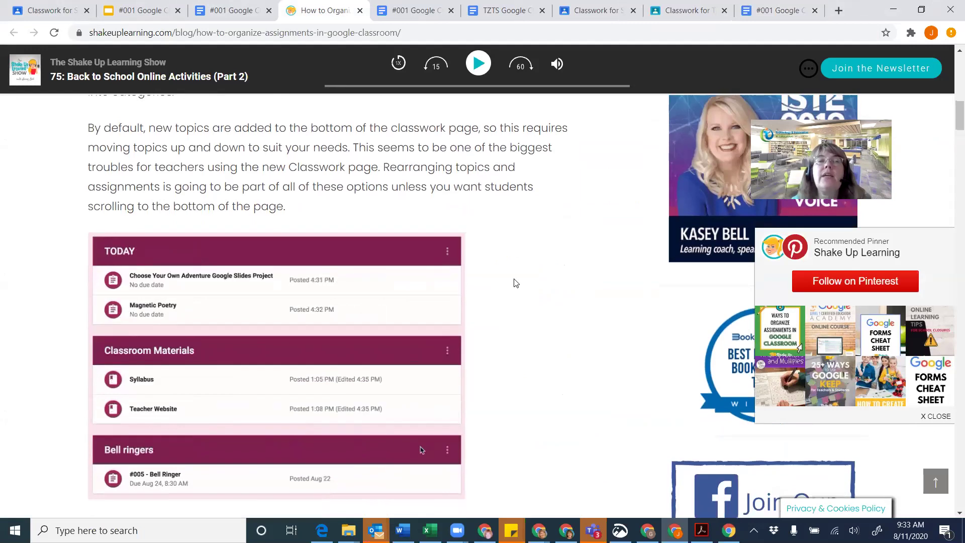
scroll(515, 283, "down", 1)
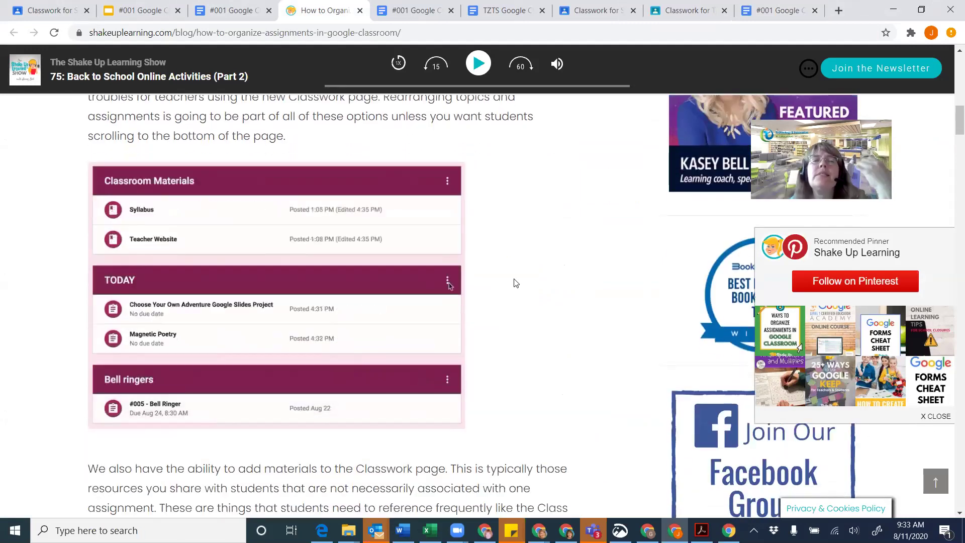
scroll(514, 283, "down", 5)
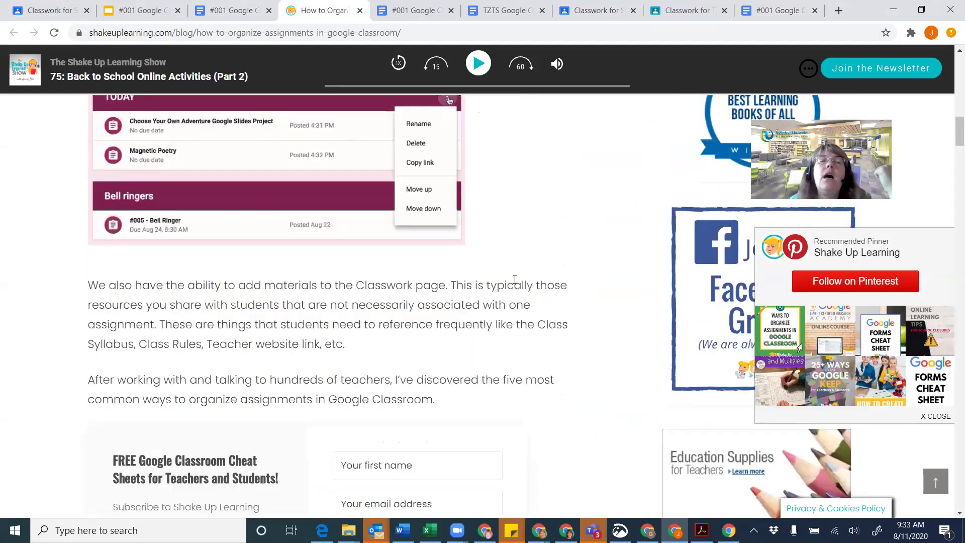
scroll(514, 283, "down", 8)
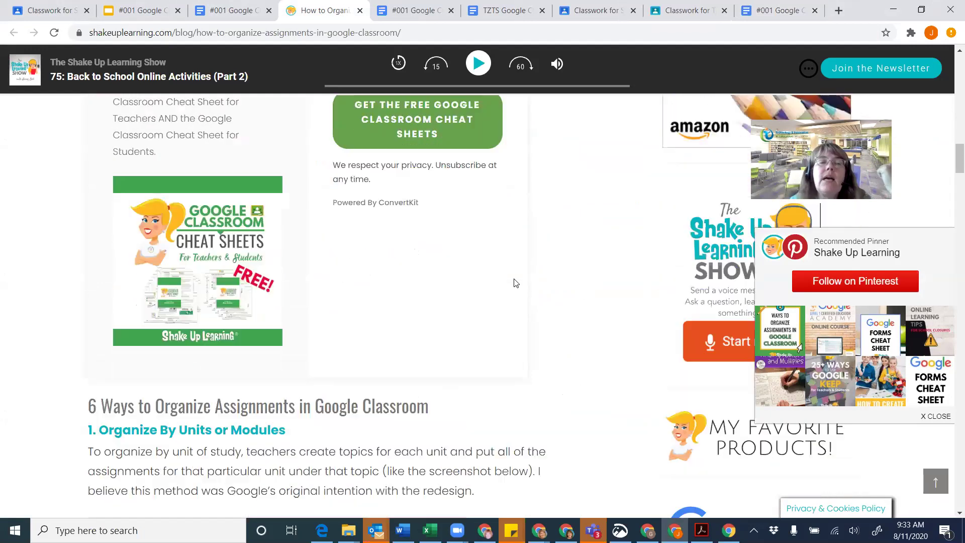
scroll(514, 283, "down", 2)
scroll(514, 283, "up", 1)
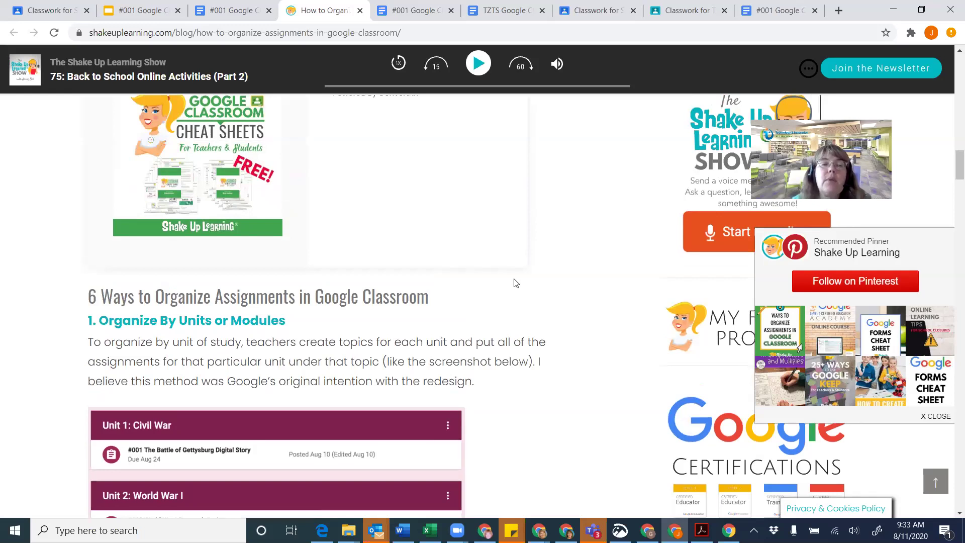
scroll(515, 283, "down", 1)
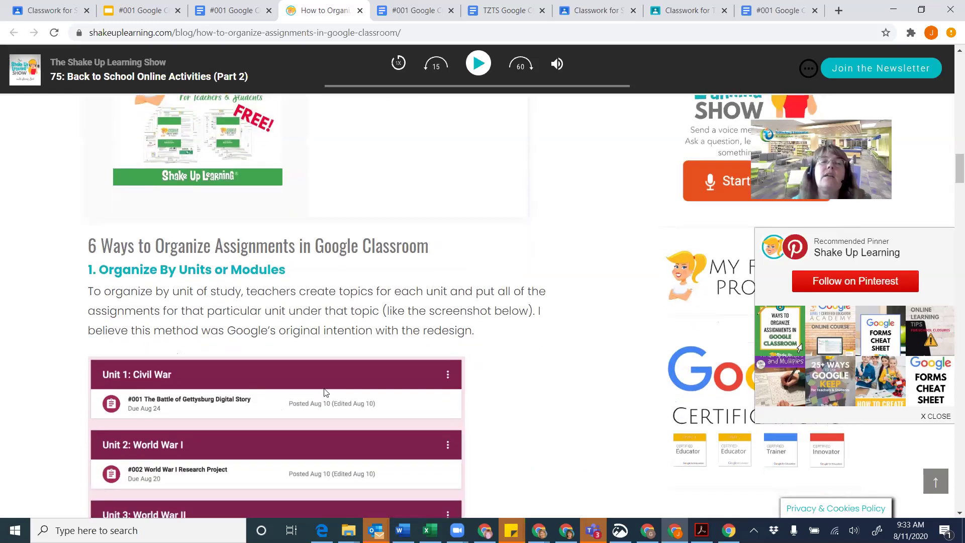
scroll(401, 347, "down", 1)
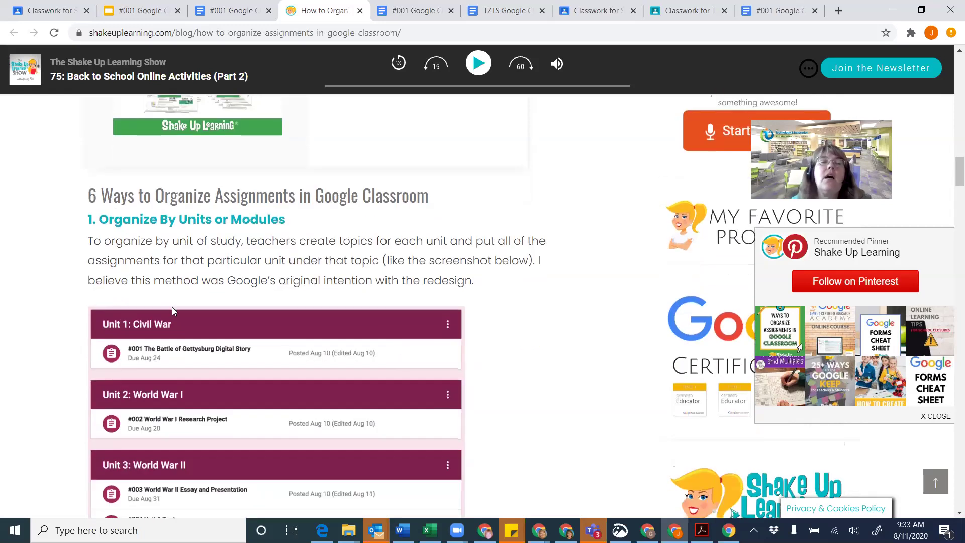
scroll(438, 365, "down", 2)
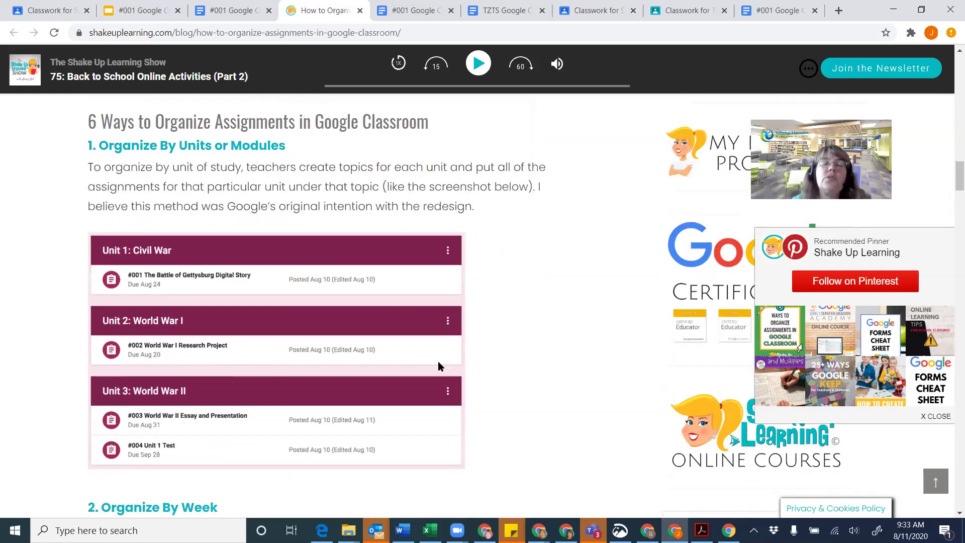
scroll(438, 361, "down", 4)
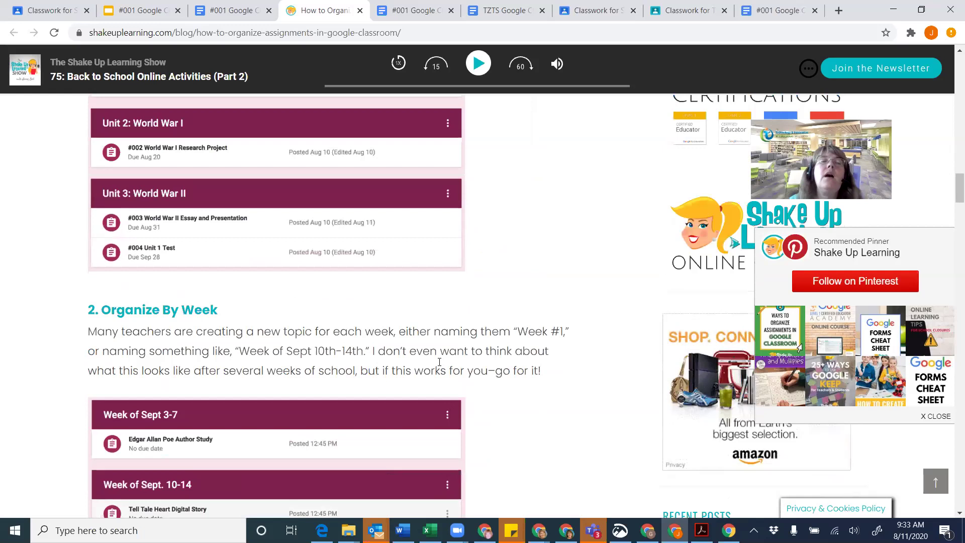
scroll(439, 362, "up", 1)
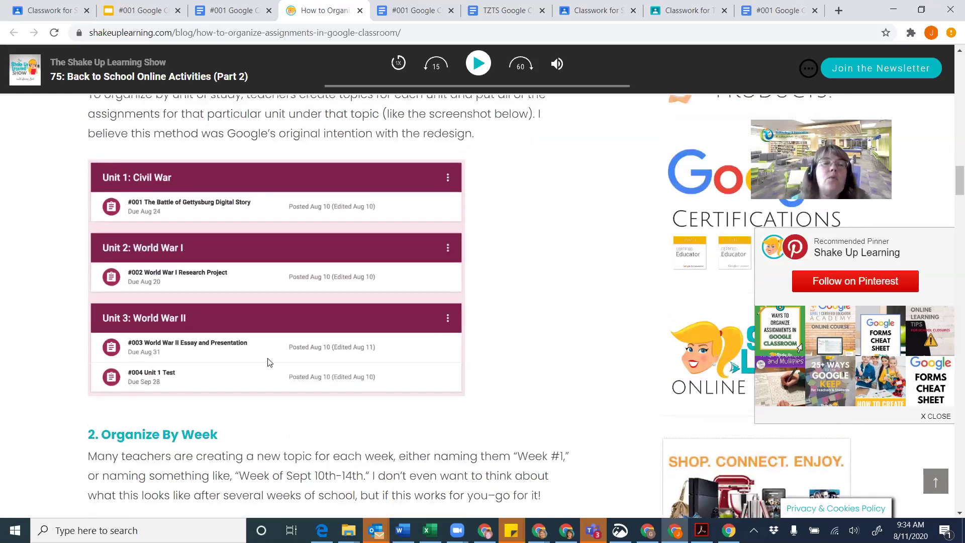
scroll(262, 386, "down", 1)
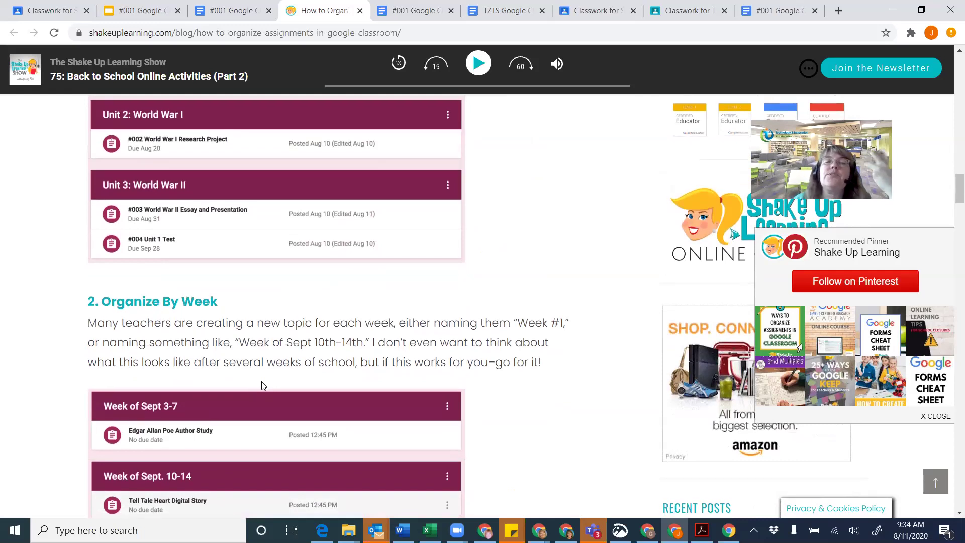
scroll(261, 385, "down", 1)
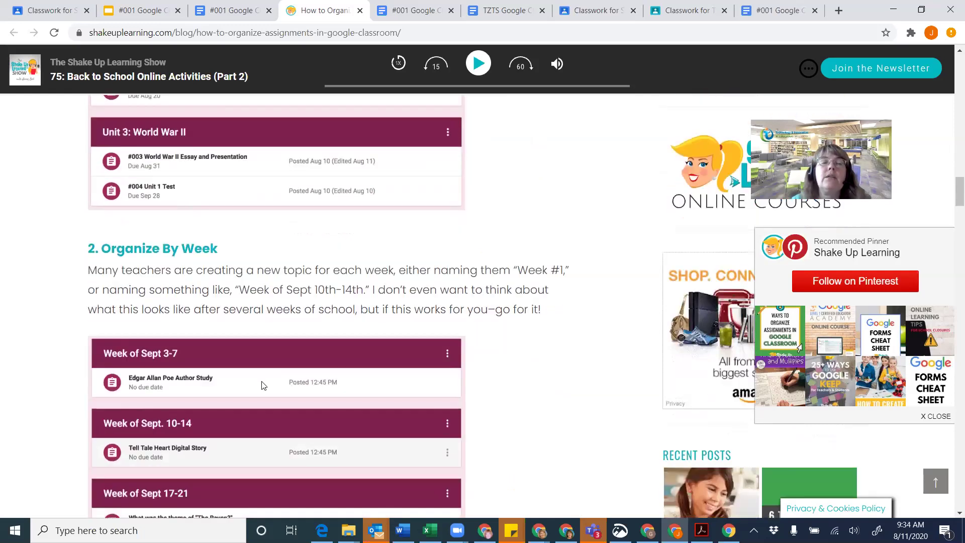
scroll(261, 385, "down", 9)
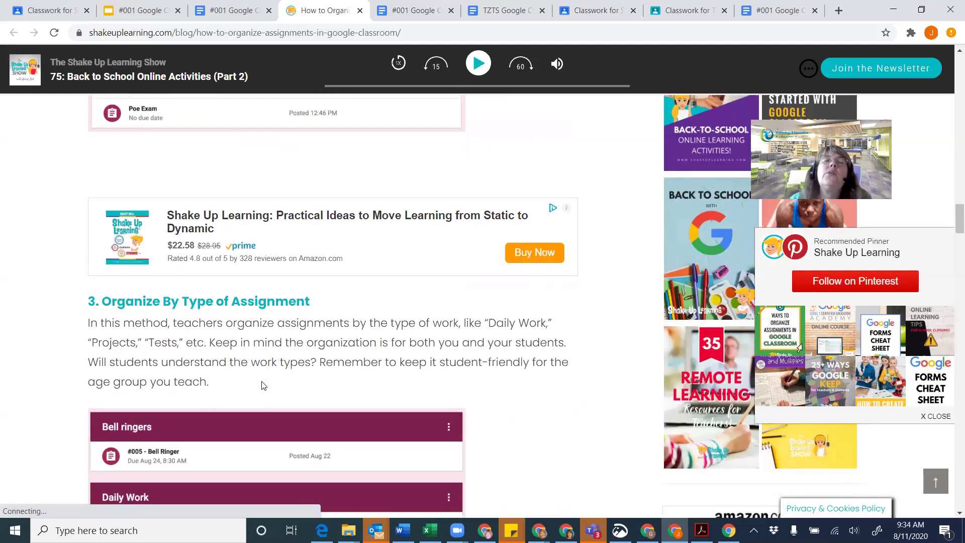
scroll(261, 385, "down", 1)
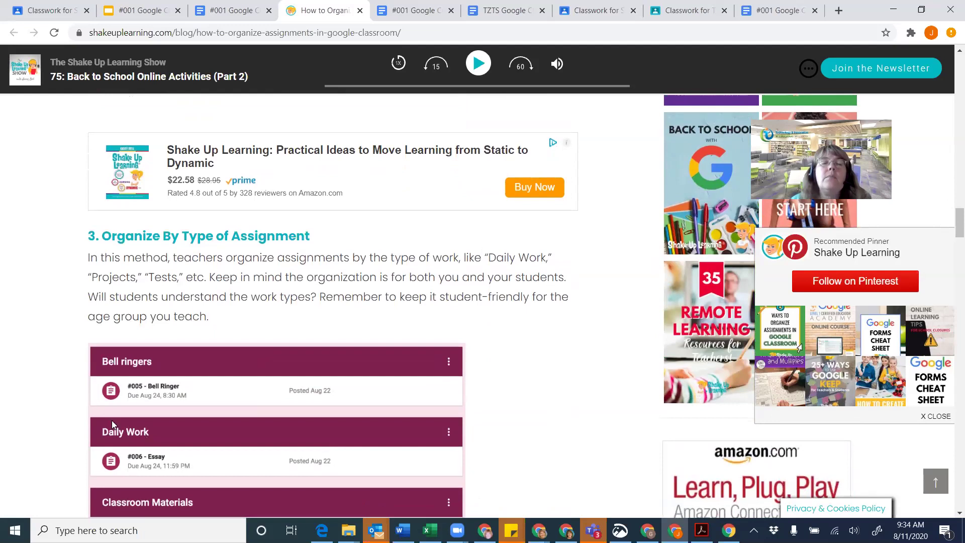
scroll(167, 508, "down", 1)
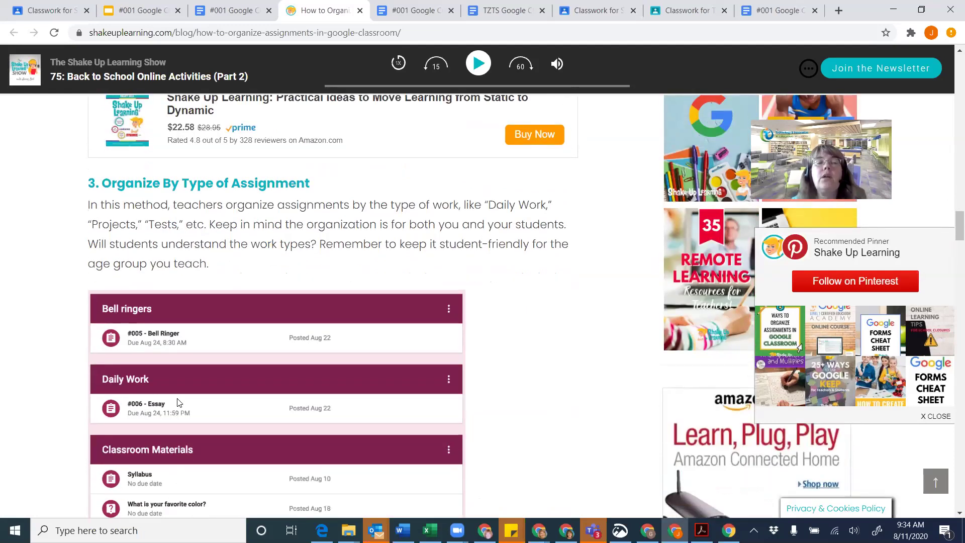
scroll(177, 402, "down", 1)
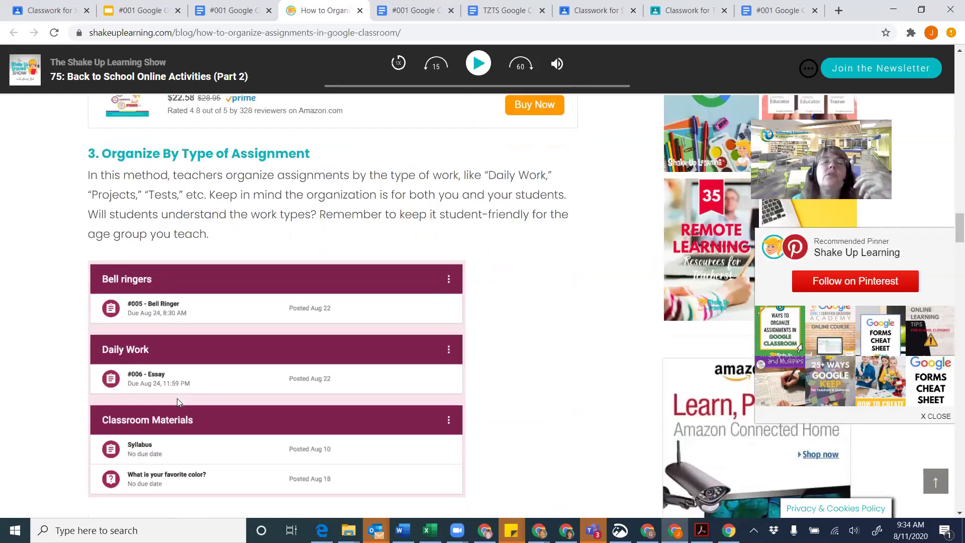
scroll(177, 402, "down", 3)
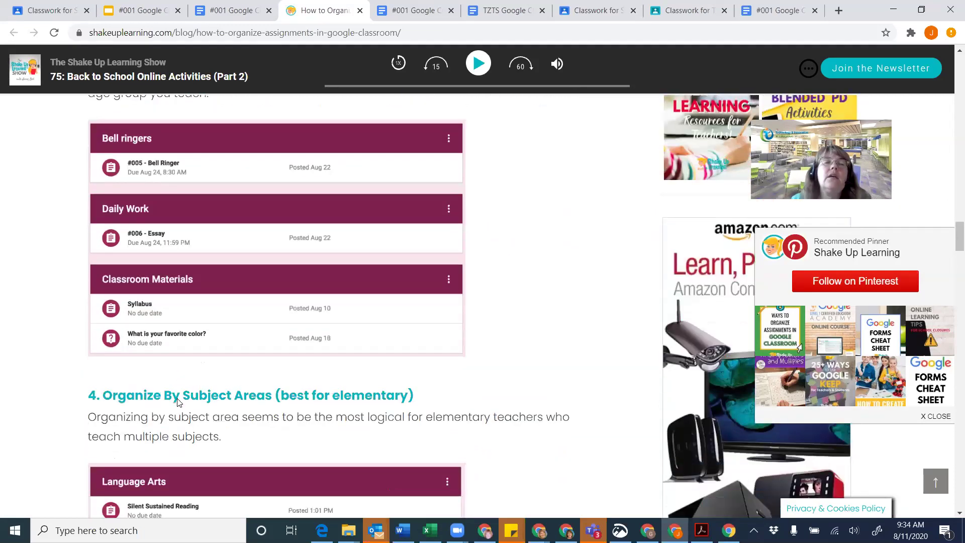
- Scroll the blog past sections 4–6 and the Stream tip to the 'Create a Topic for Past Assignments' tip
scroll(177, 402, "down", 2)
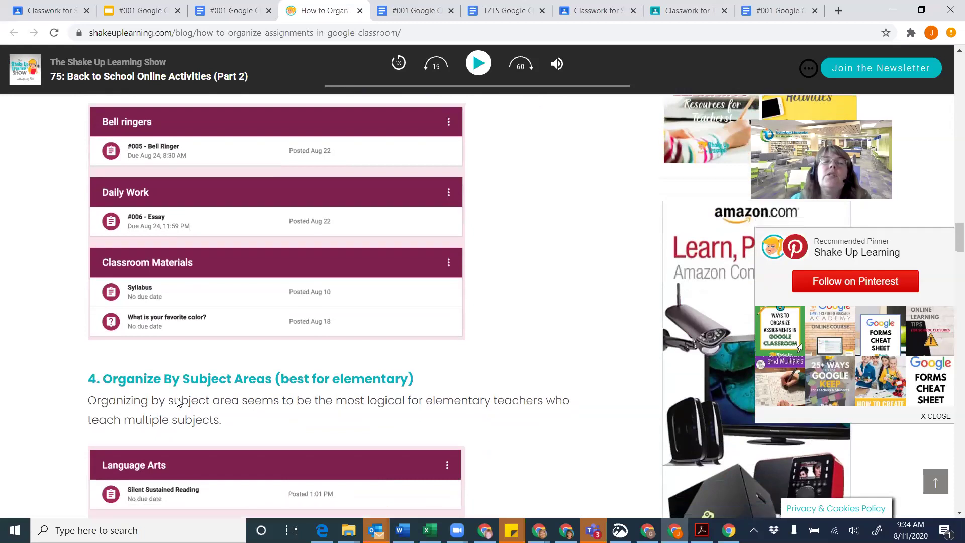
scroll(177, 402, "down", 1)
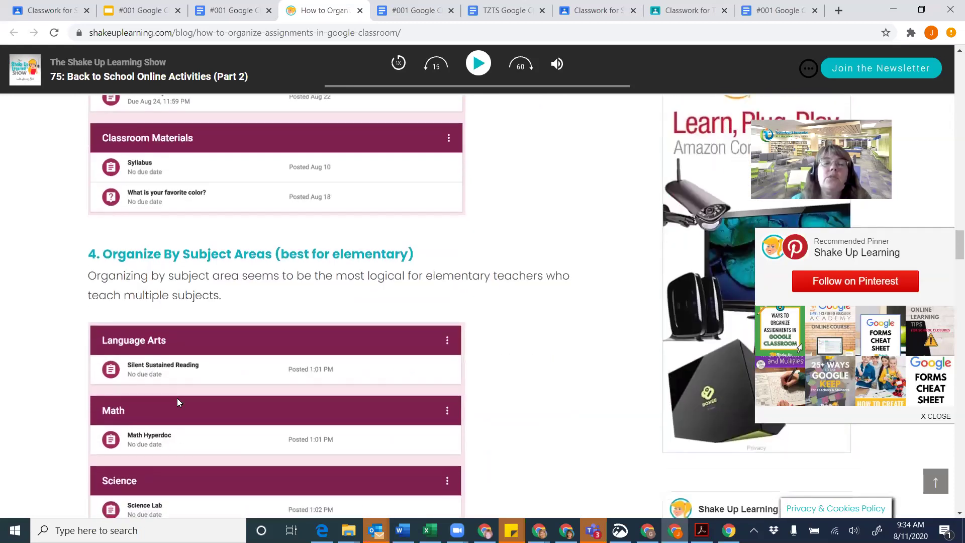
scroll(177, 398, "down", 1)
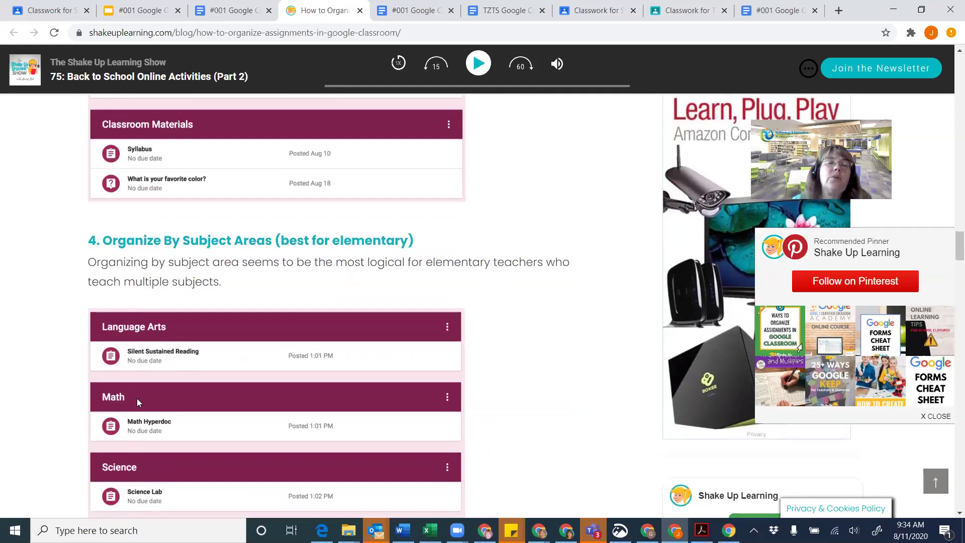
scroll(140, 431, "down", 2)
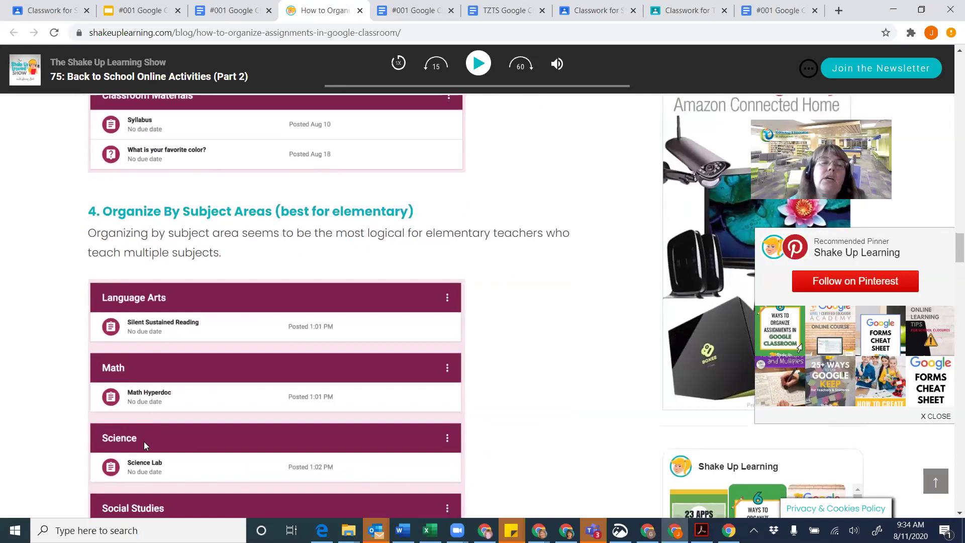
scroll(142, 448, "down", 3)
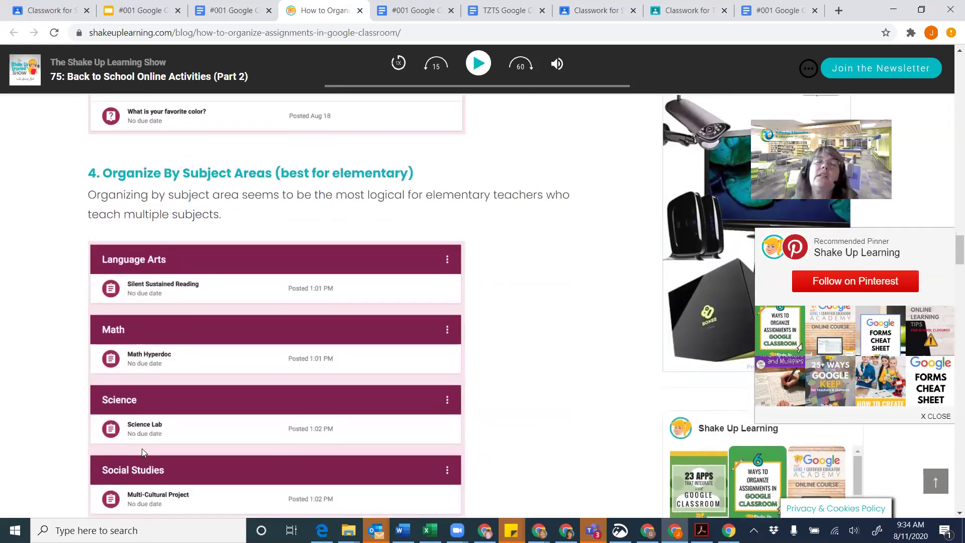
scroll(142, 449, "up", 1)
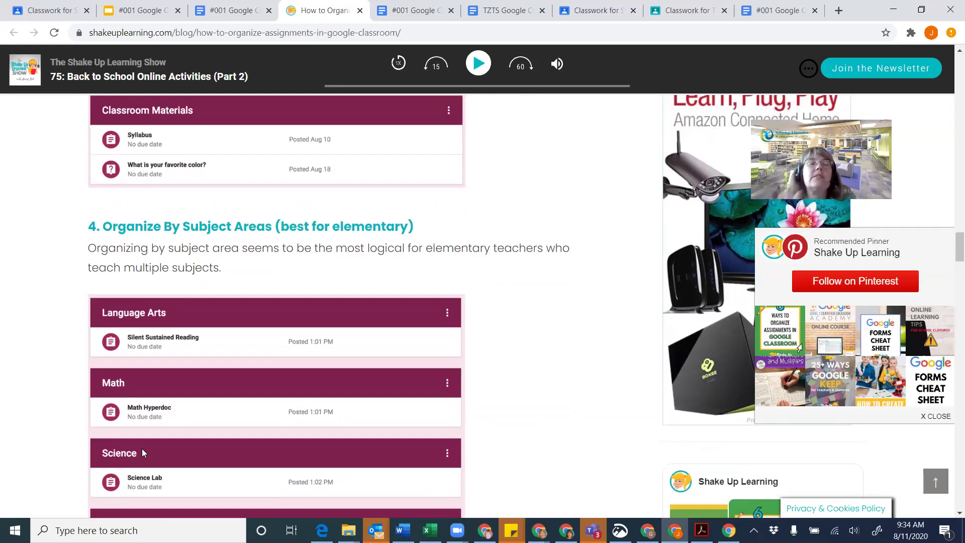
scroll(142, 448, "down", 3)
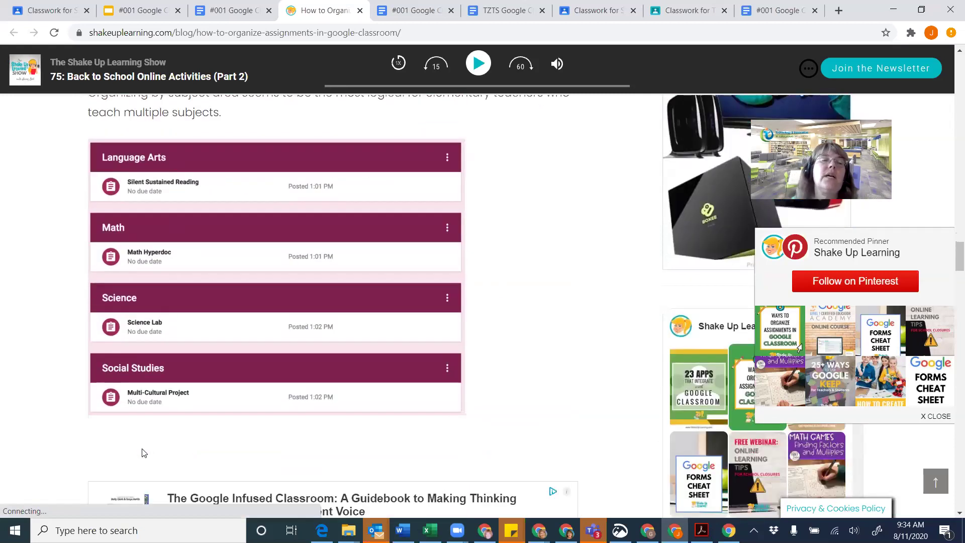
scroll(144, 452, "down", 5)
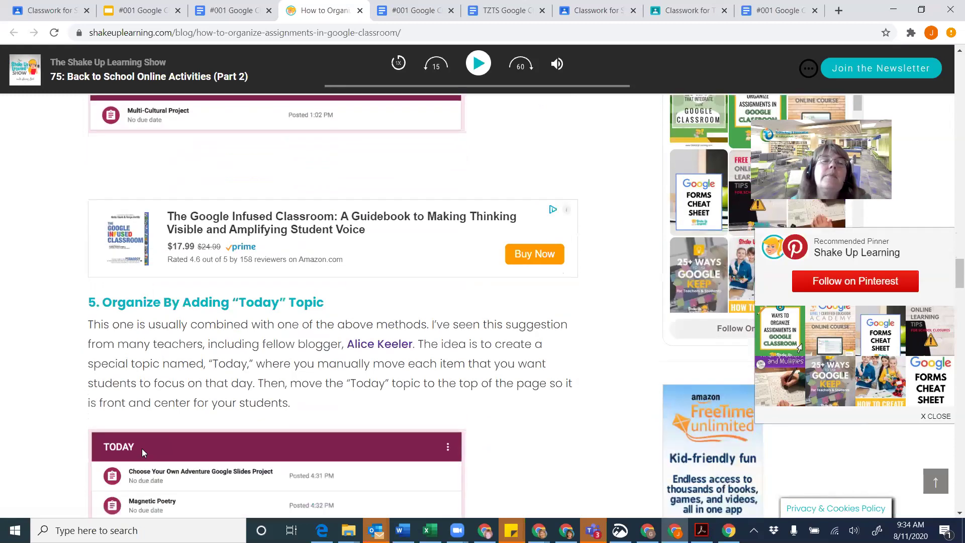
scroll(142, 448, "down", 1)
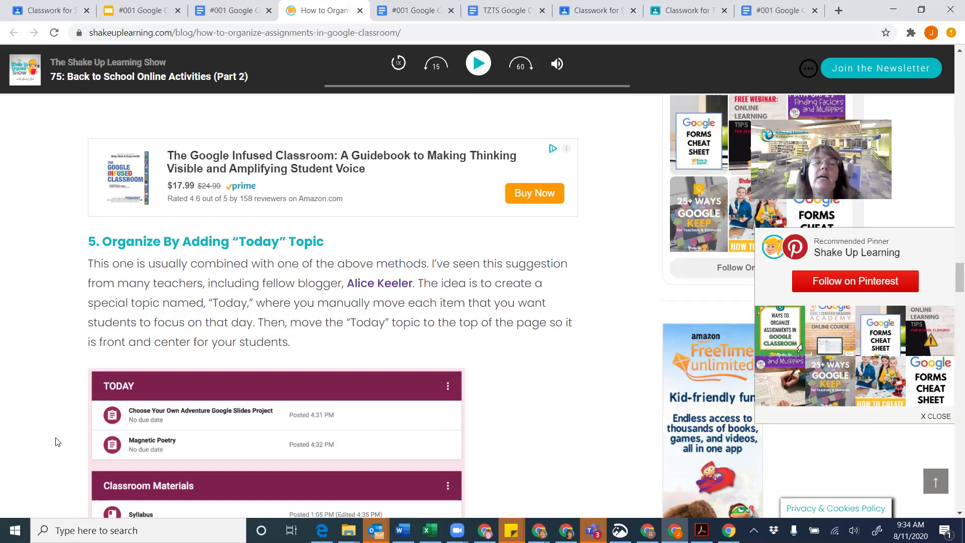
scroll(57, 442, "down", 1)
scroll(57, 442, "down", 3)
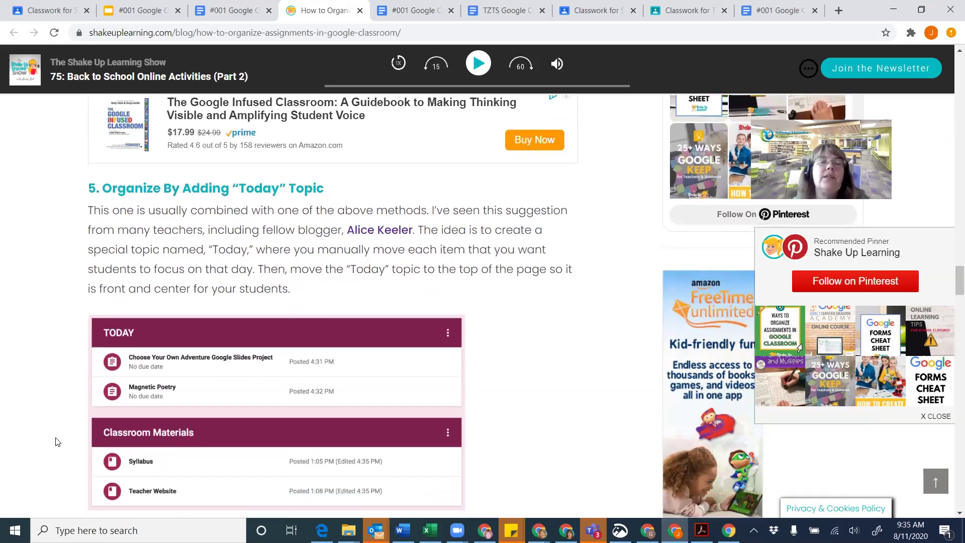
scroll(57, 442, "down", 4)
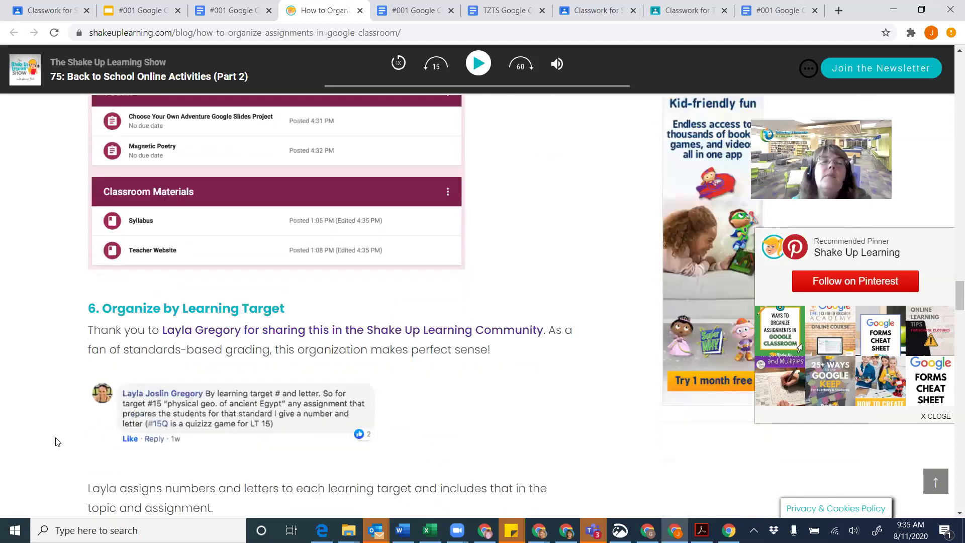
scroll(57, 441, "down", 8)
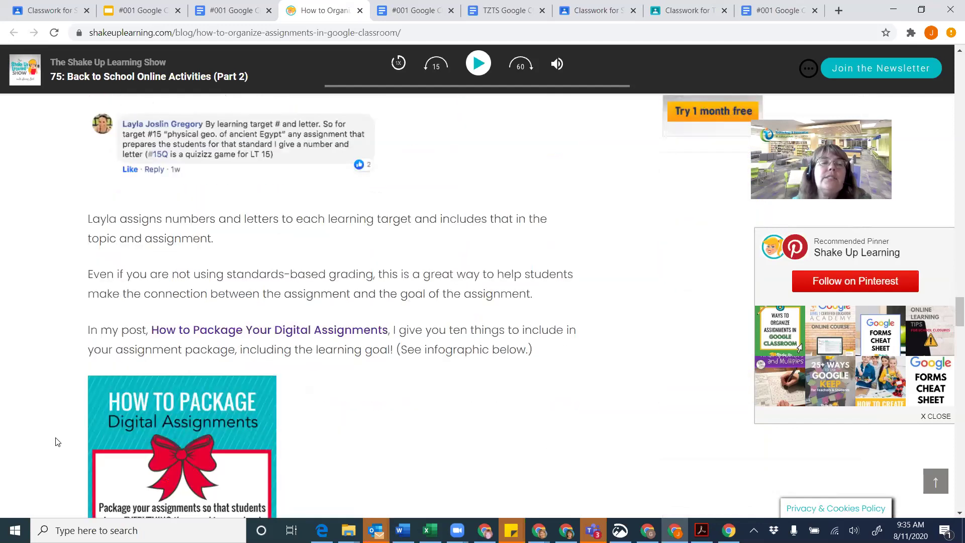
scroll(58, 442, "down", 7)
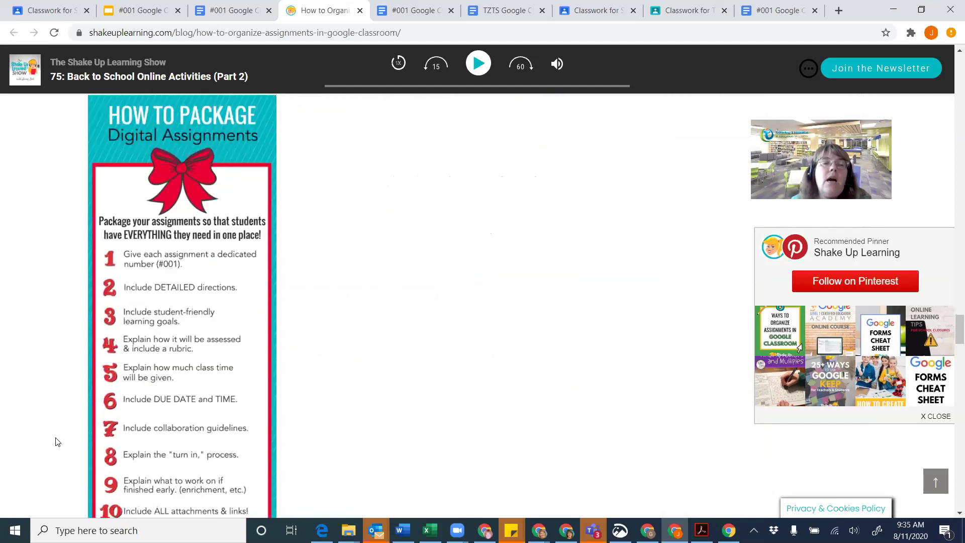
scroll(57, 442, "down", 8)
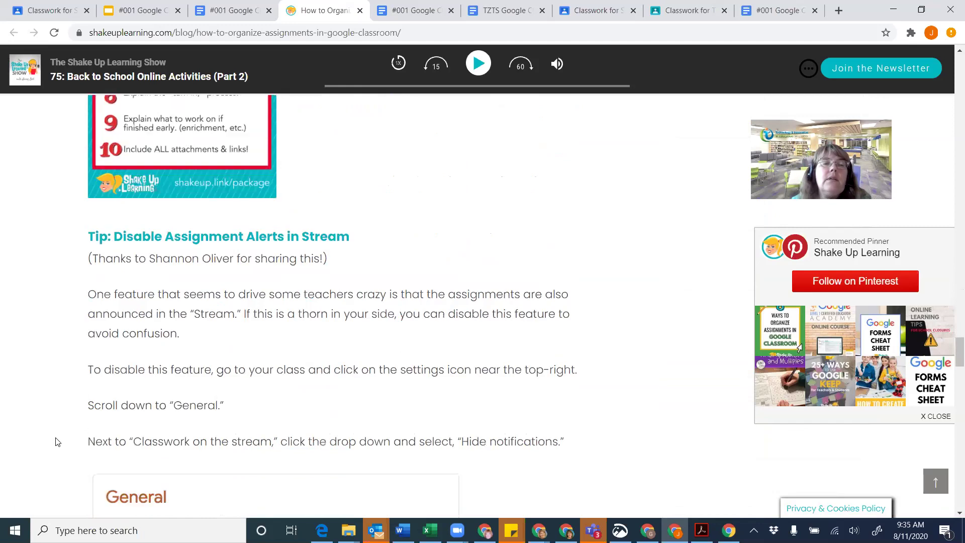
scroll(57, 442, "down", 1)
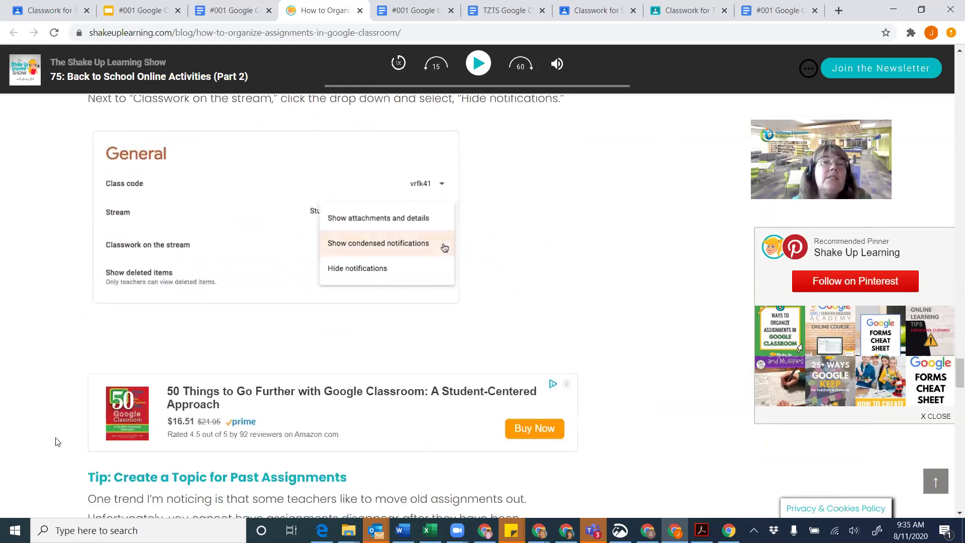
scroll(58, 442, "down", 3)
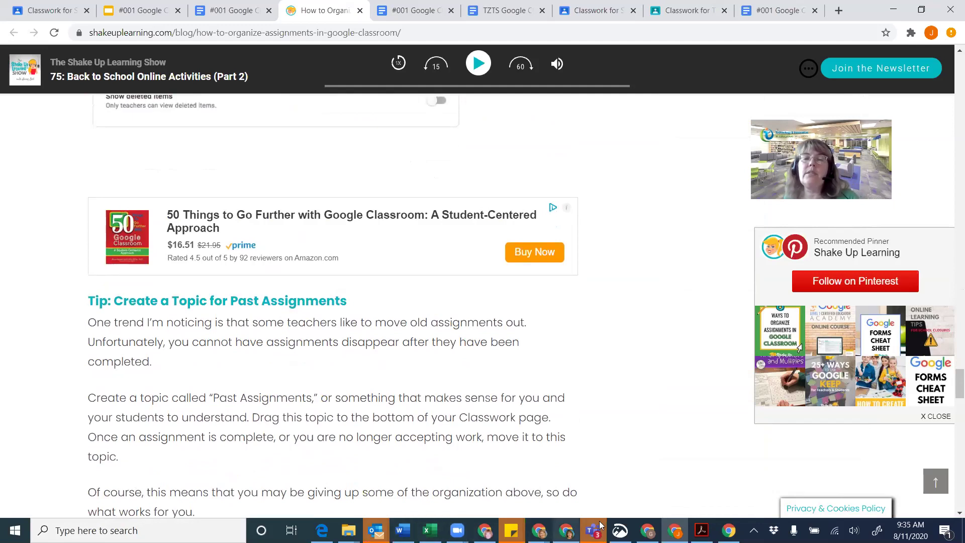
- Return to the class's Classwork page and look over its Class Materials and Past Assignments topics
mouse_move(566, 530)
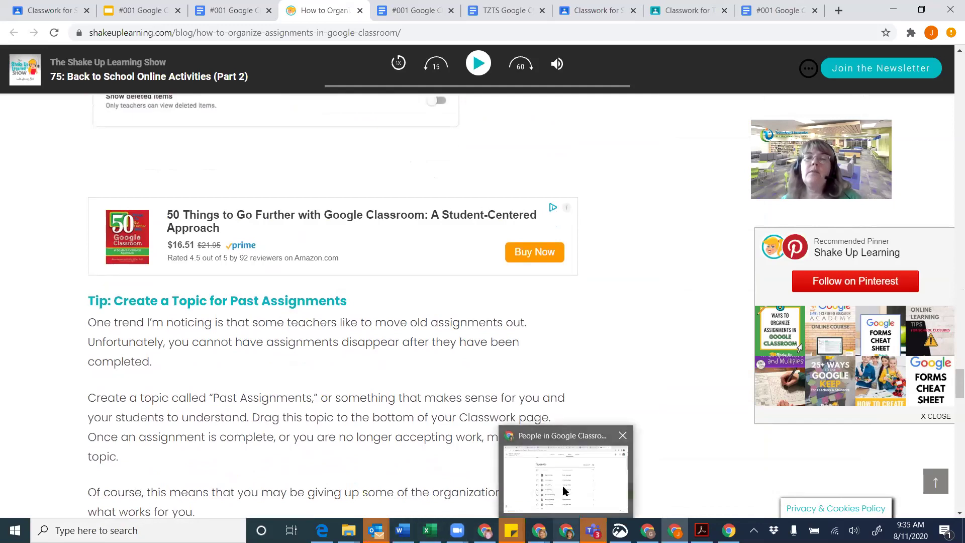
left_click(562, 485)
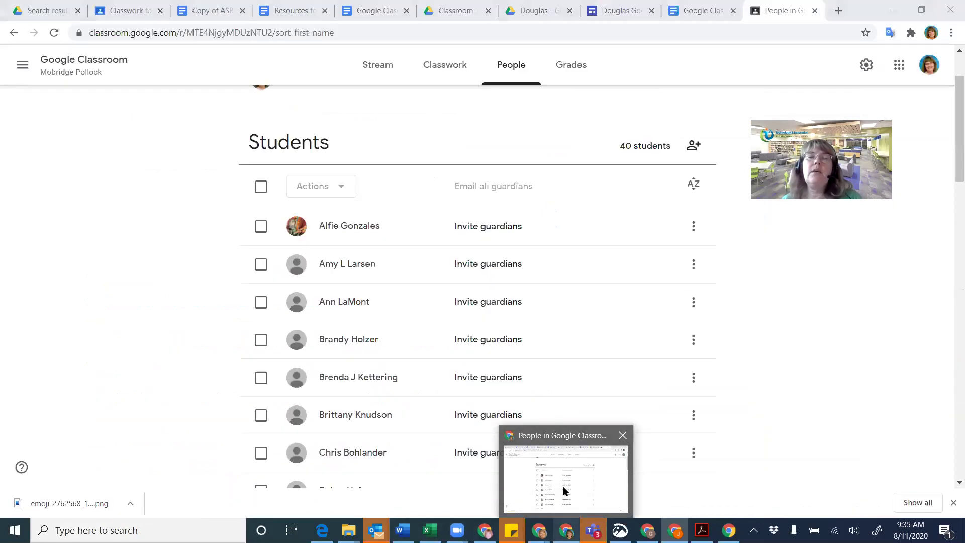
left_click(439, 74)
scroll(463, 257, "down", 3)
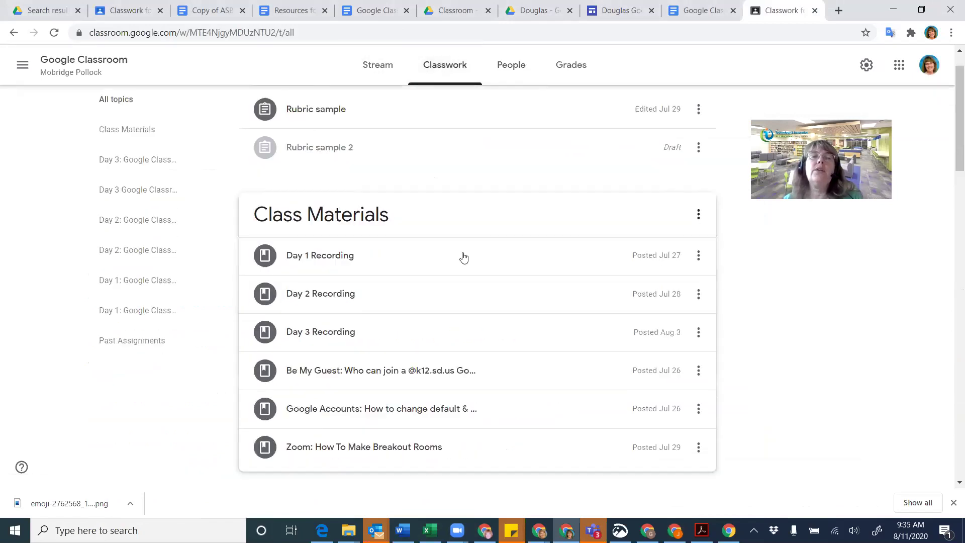
scroll(463, 257, "down", 12)
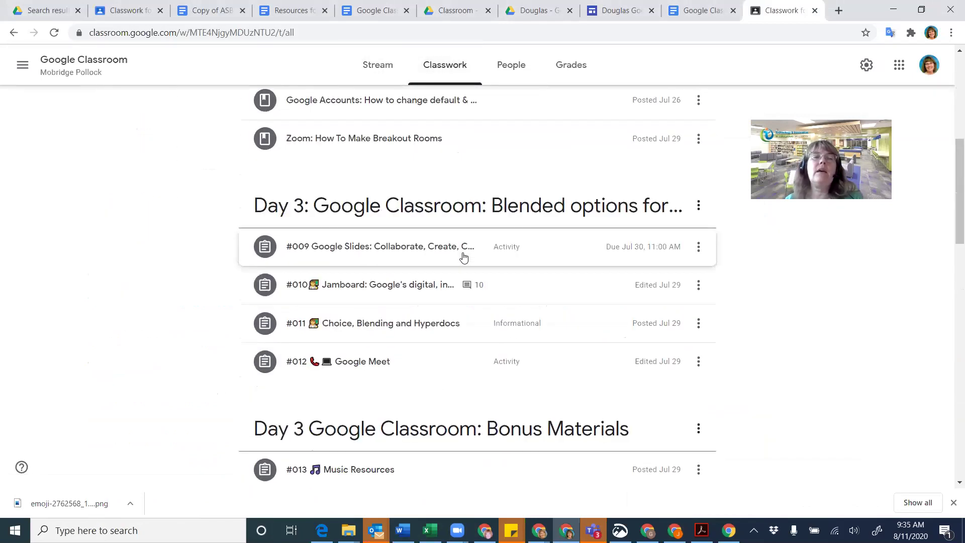
scroll(463, 256, "down", 12)
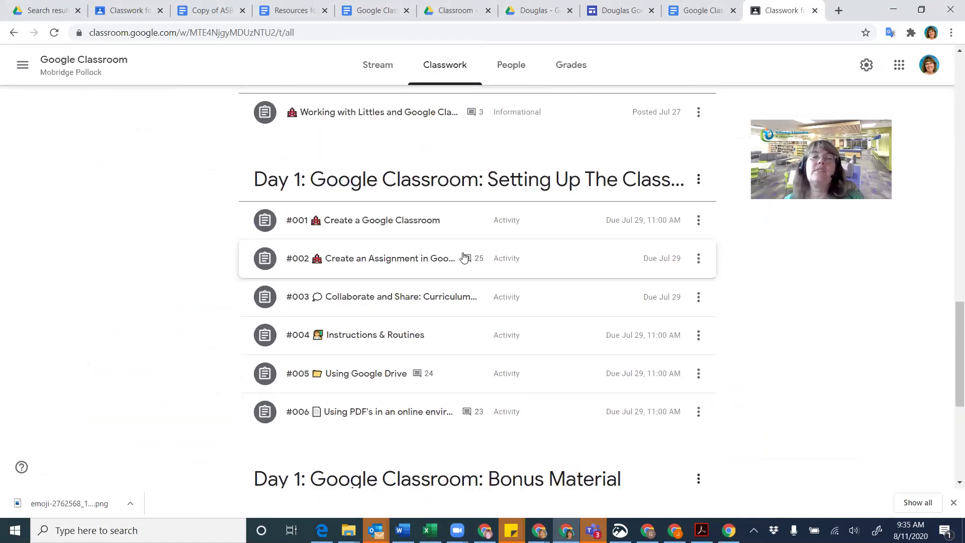
scroll(463, 257, "up", 15)
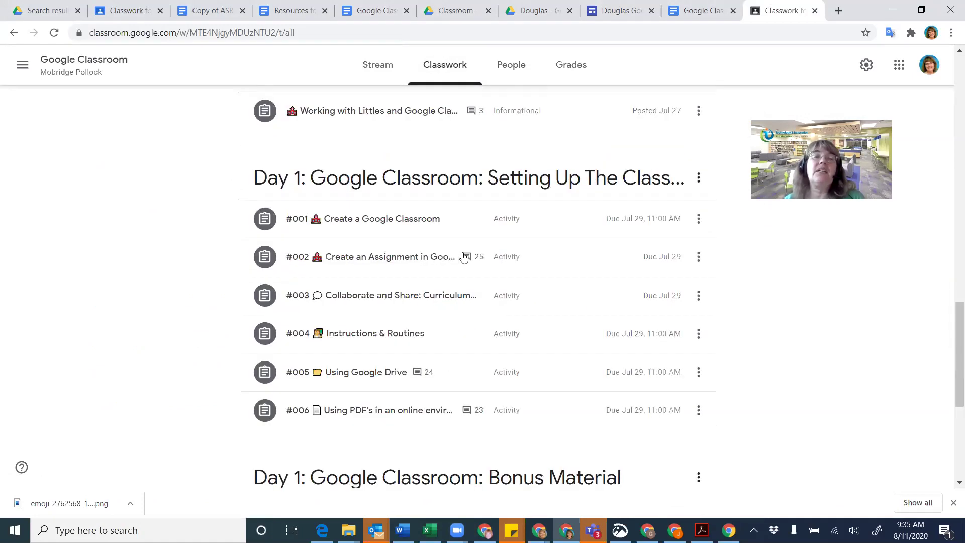
scroll(463, 256, "up", 6)
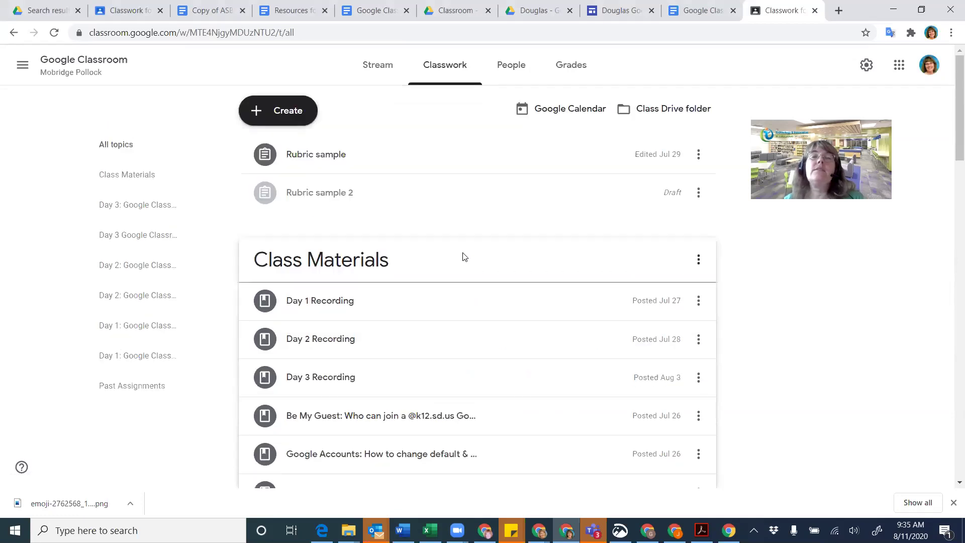
scroll(463, 257, "down", 9)
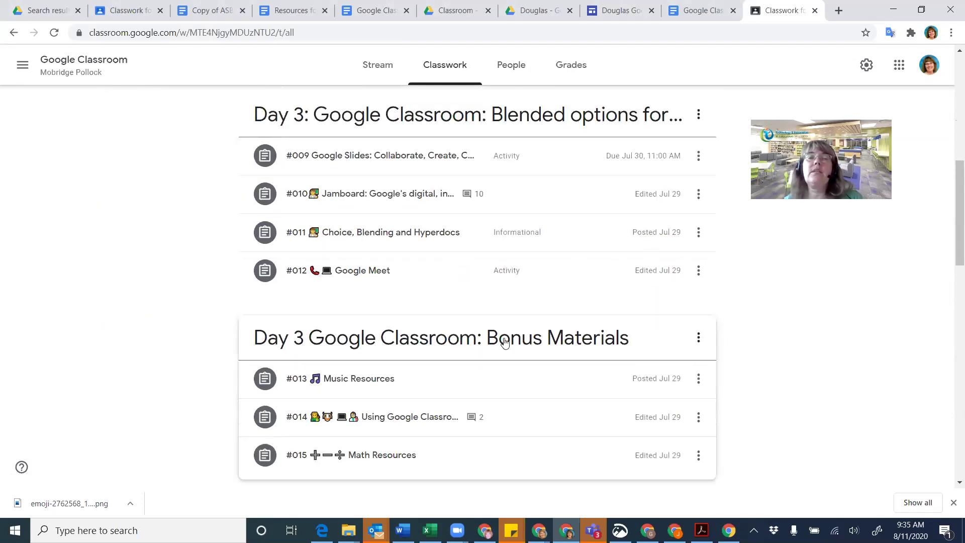
scroll(498, 339, "down", 4)
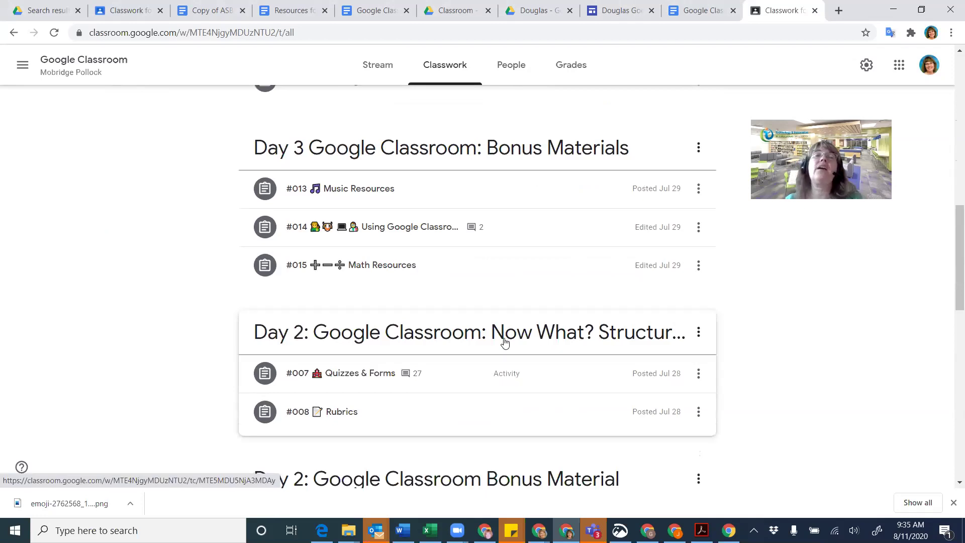
scroll(505, 341, "up", 12)
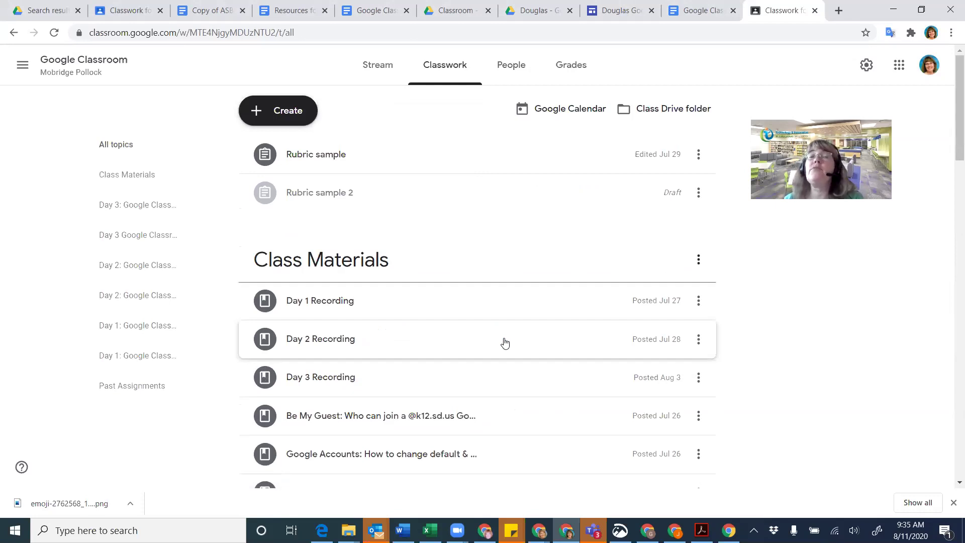
scroll(505, 342, "down", 2)
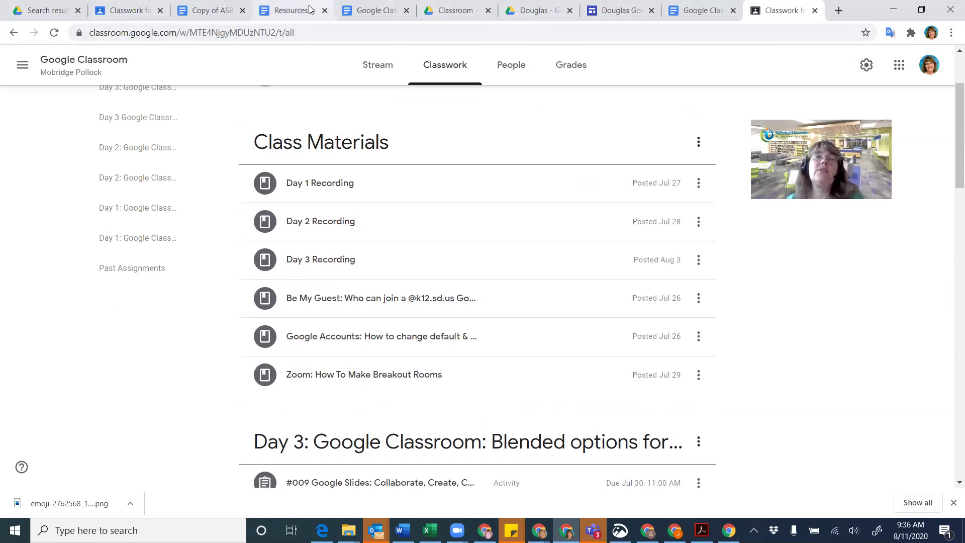
- Reread the blog's Past Assignments topic tip, then go back to the Sandbox class's Classwork tab
key("alt+Tab")
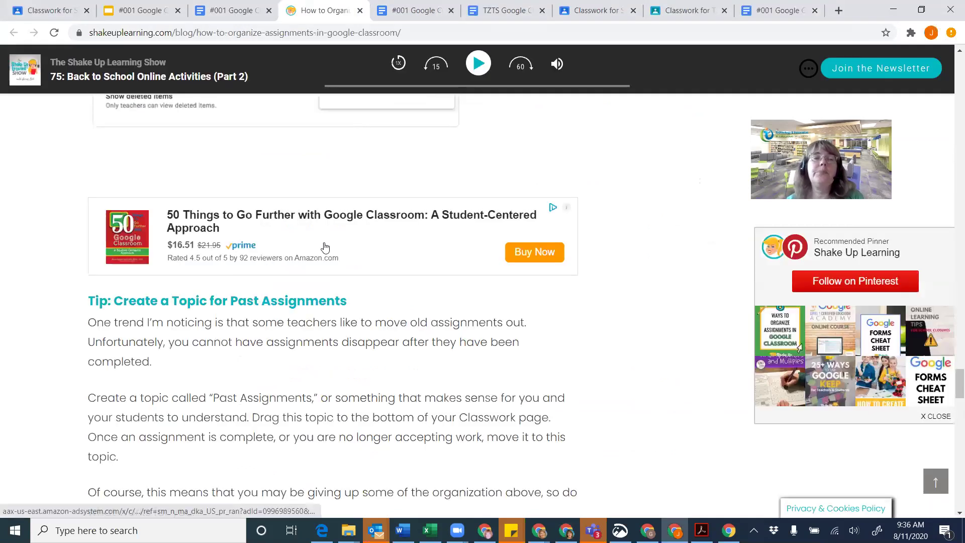
scroll(271, 376, "down", 2)
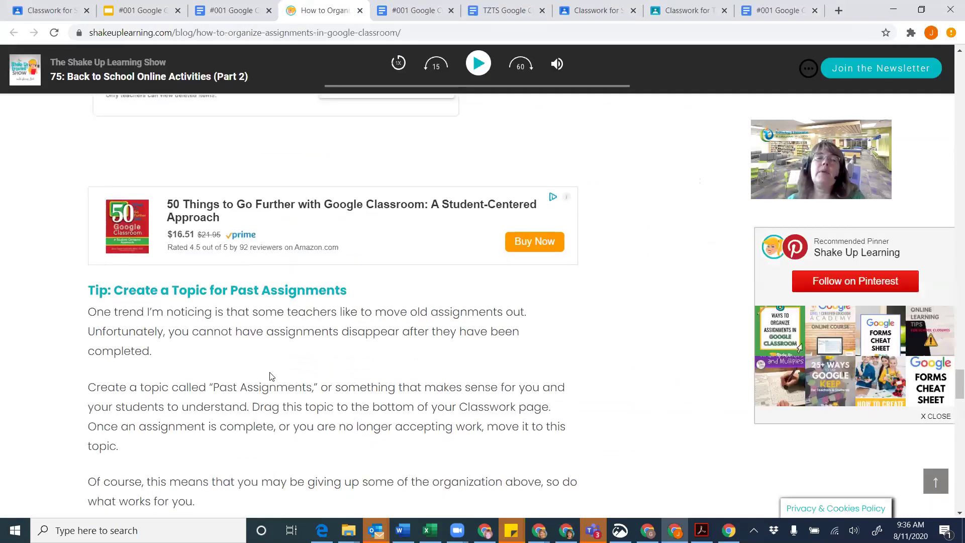
scroll(271, 377, "up", 1)
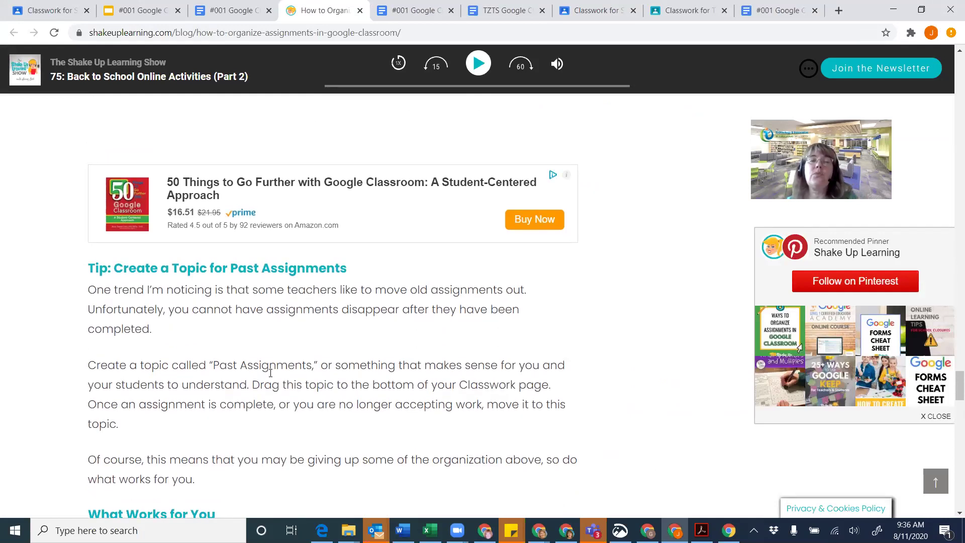
left_click(48, 14)
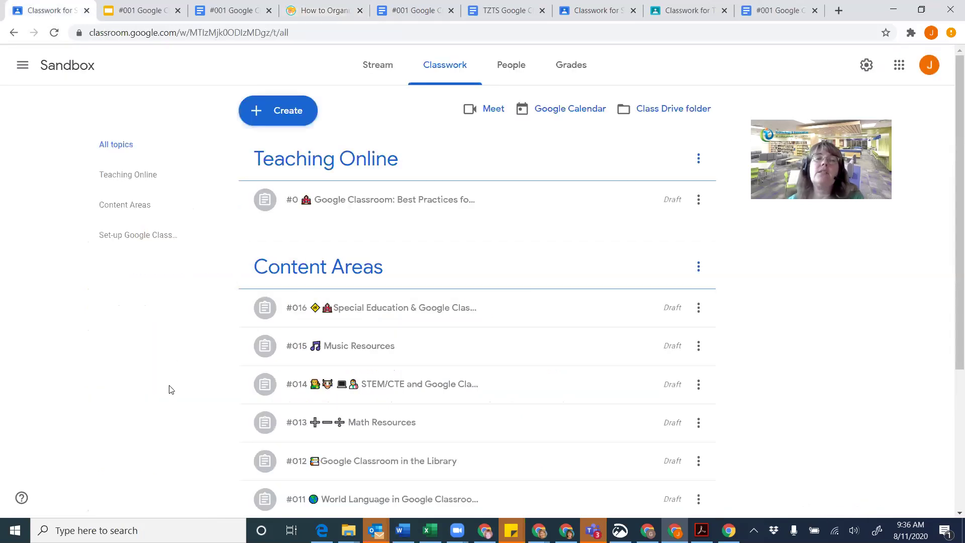
- Create a new topic named 'Past Assignments' in the Sandbox class
scroll(171, 390, "down", 4)
scroll(171, 390, "up", 4)
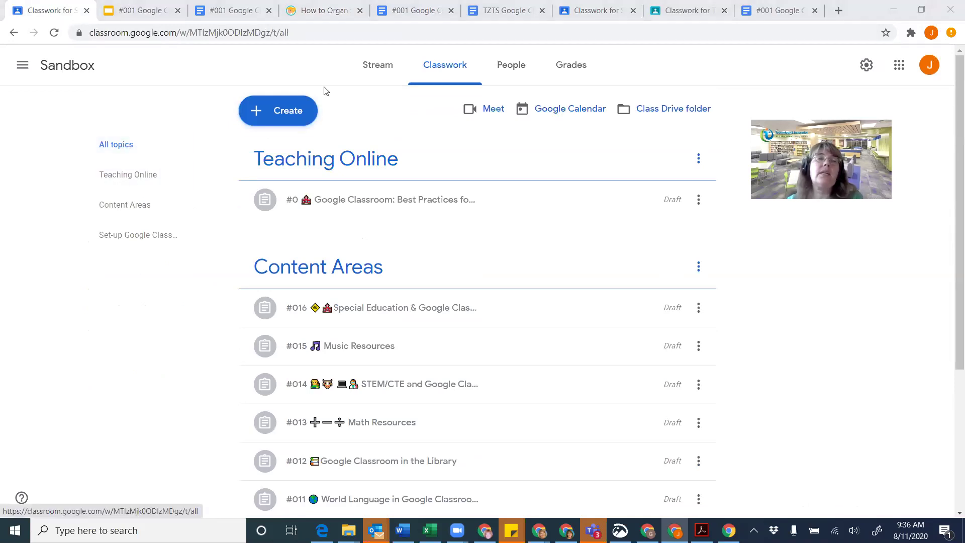
left_click(281, 116)
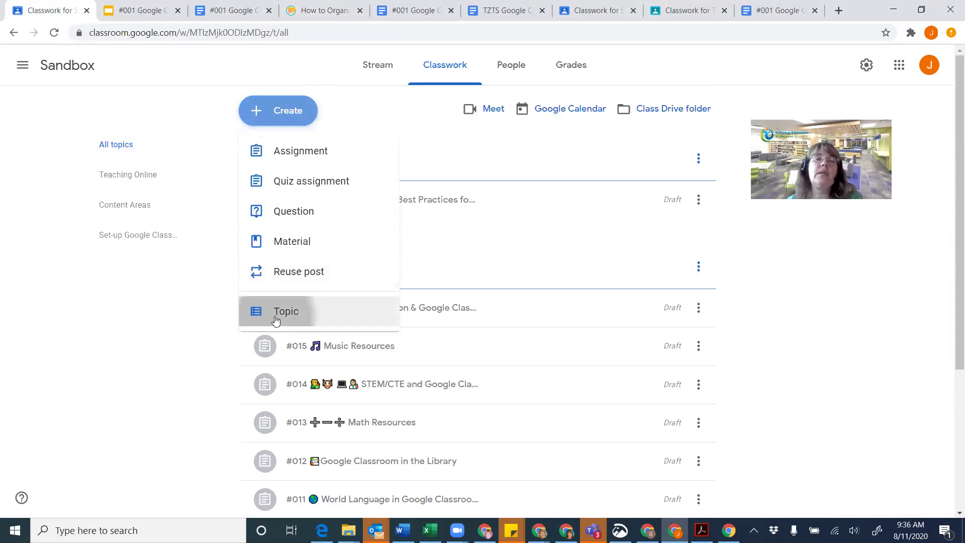
left_click(275, 316)
type("Past Assignments")
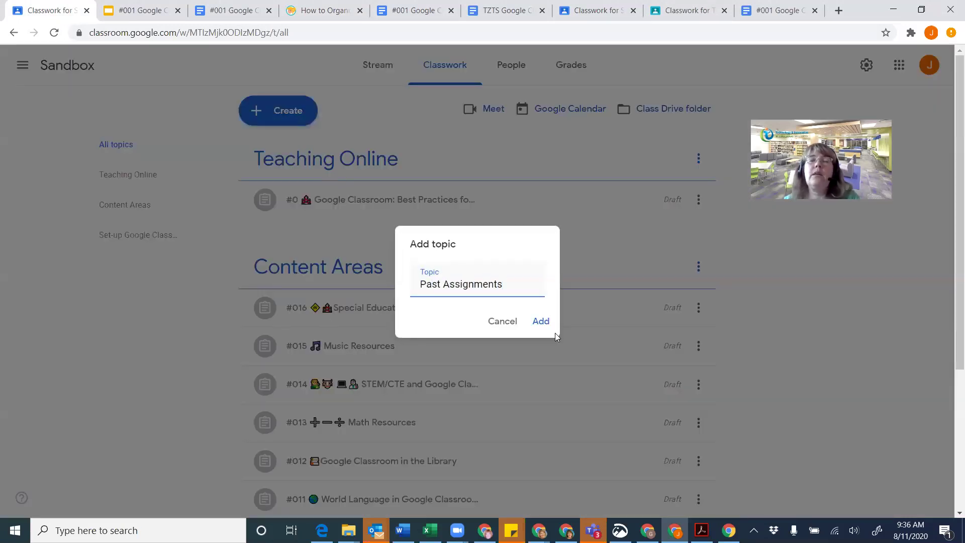
left_click(539, 326)
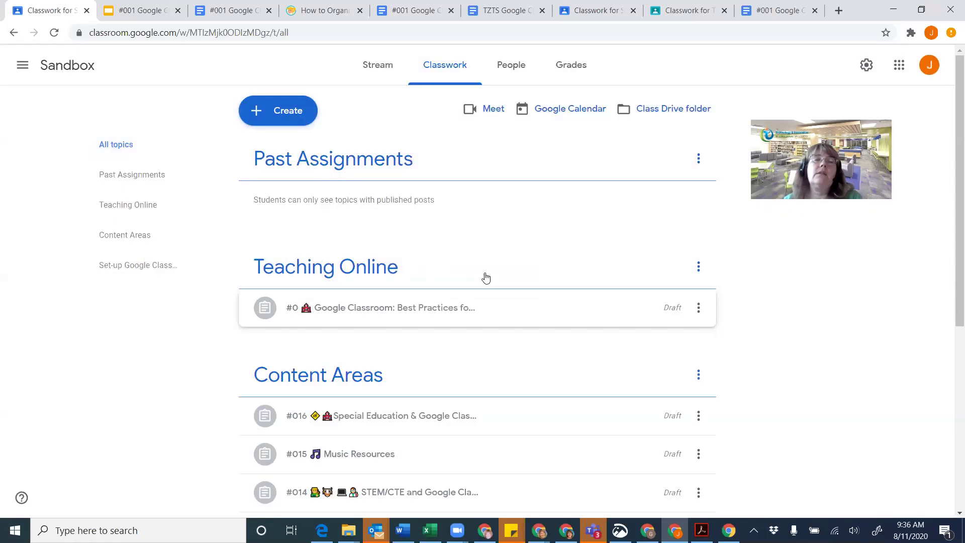
- Drag the Past Assignments topic to the bottom, keeping #001 under Set-up Google Classroom
left_click_drag(353, 358, 394, 260)
scroll(394, 259, "down", 2)
left_click_drag(380, 146, 328, 450)
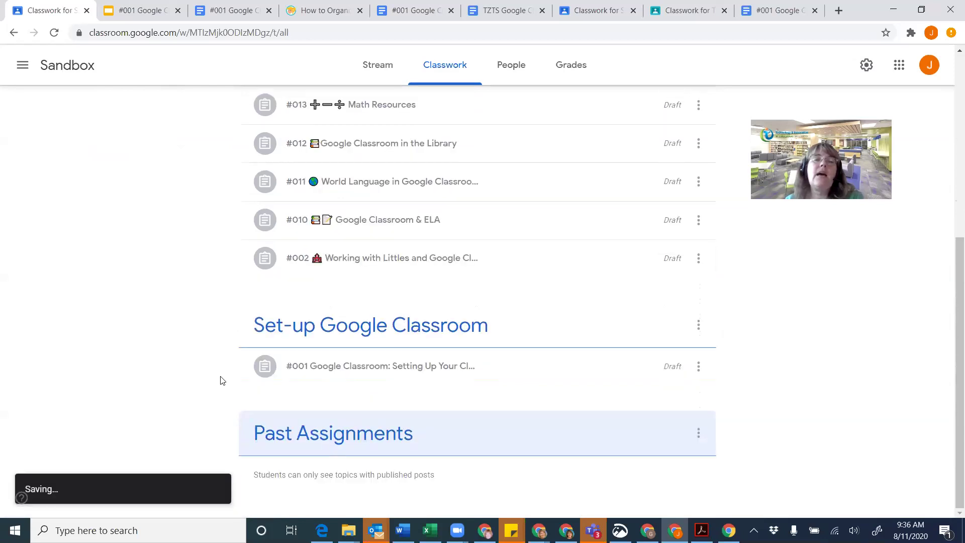
left_click_drag(323, 400, 323, 438)
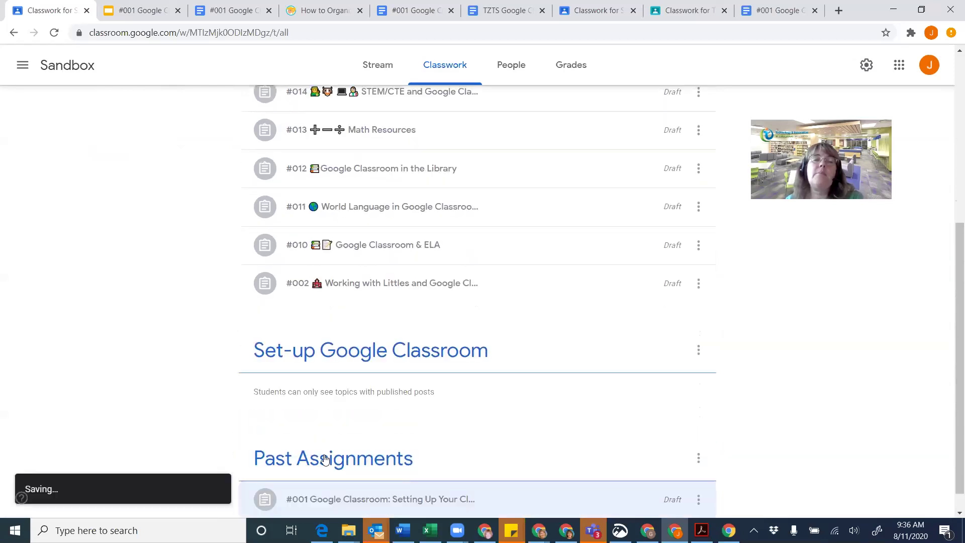
left_click_drag(309, 498, 325, 395)
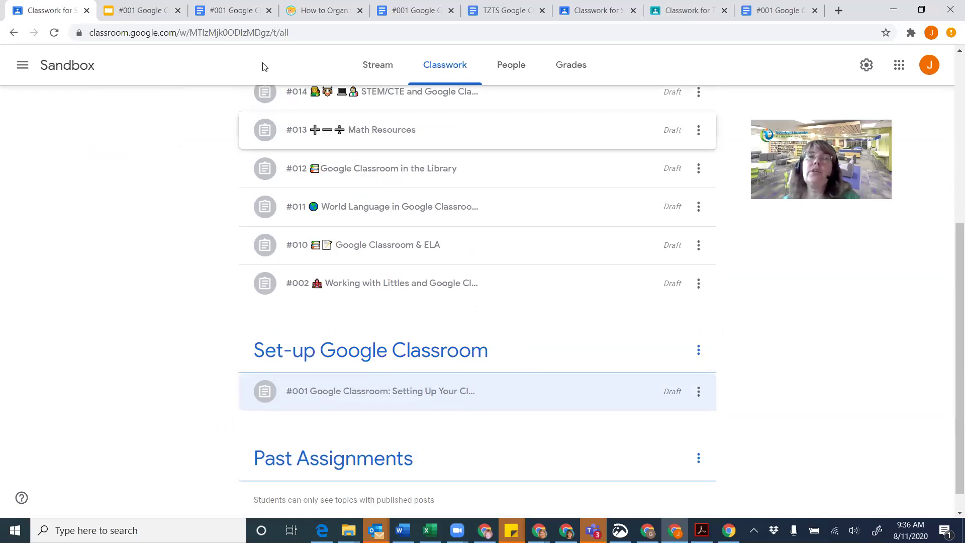
- Open the #001 class setup presentation and go to slide 12
left_click(130, 16)
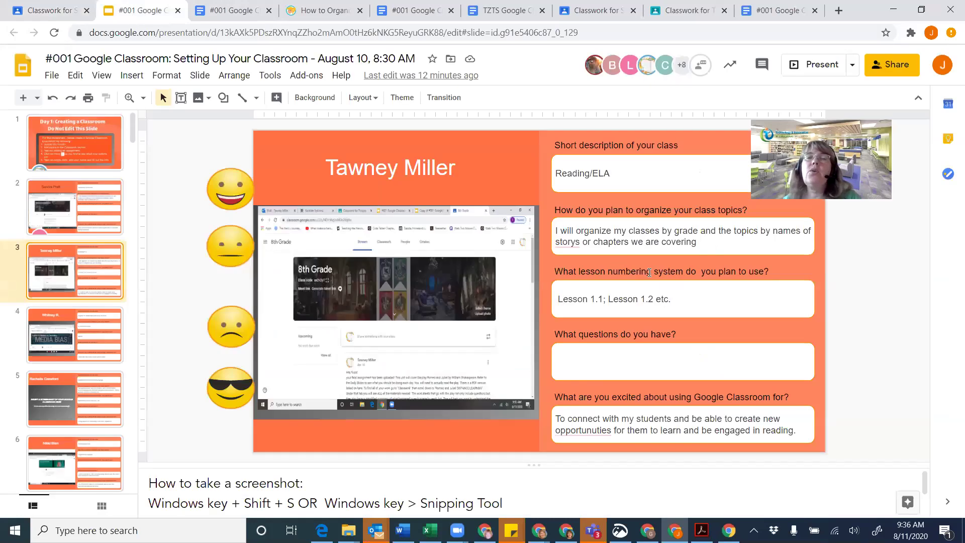
key("Down")
key("Up")
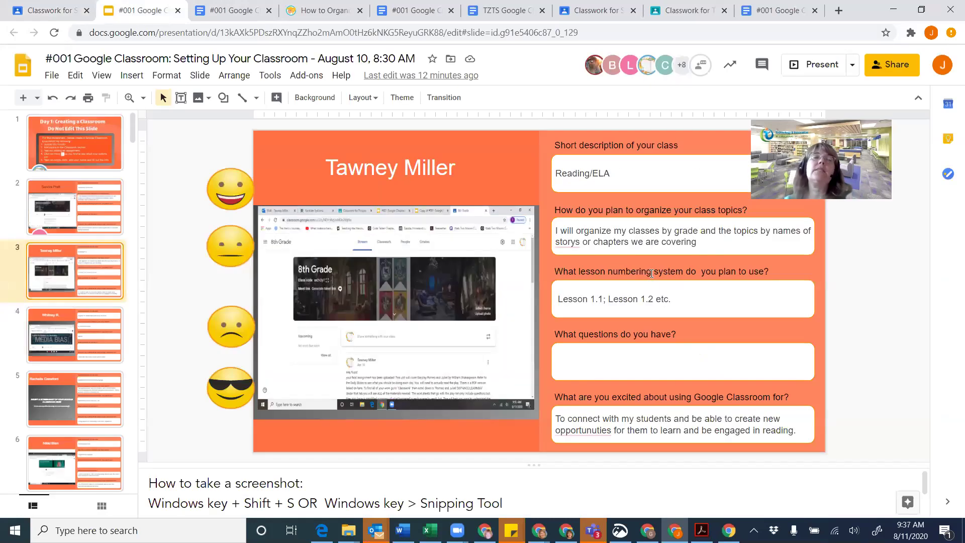
scroll(69, 271, "down", 8)
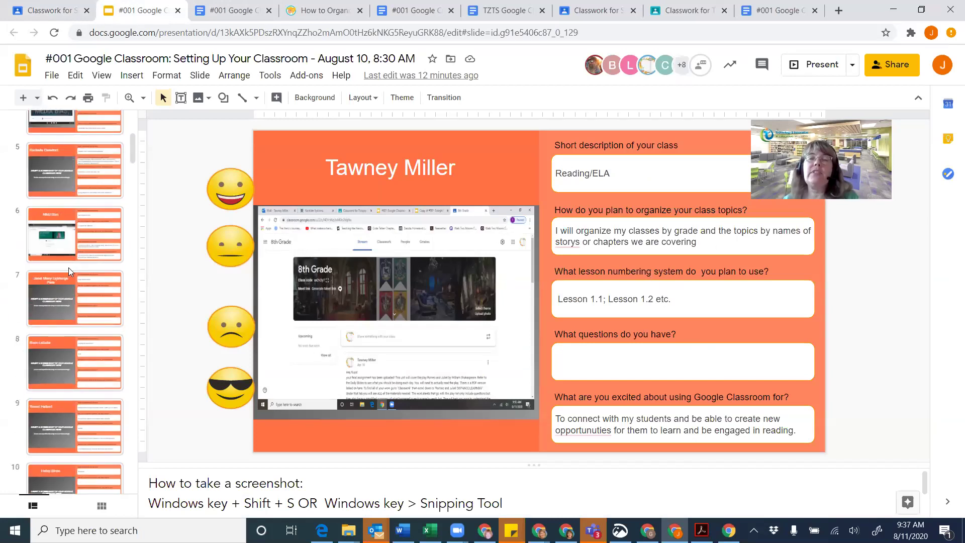
scroll(69, 272, "down", 5)
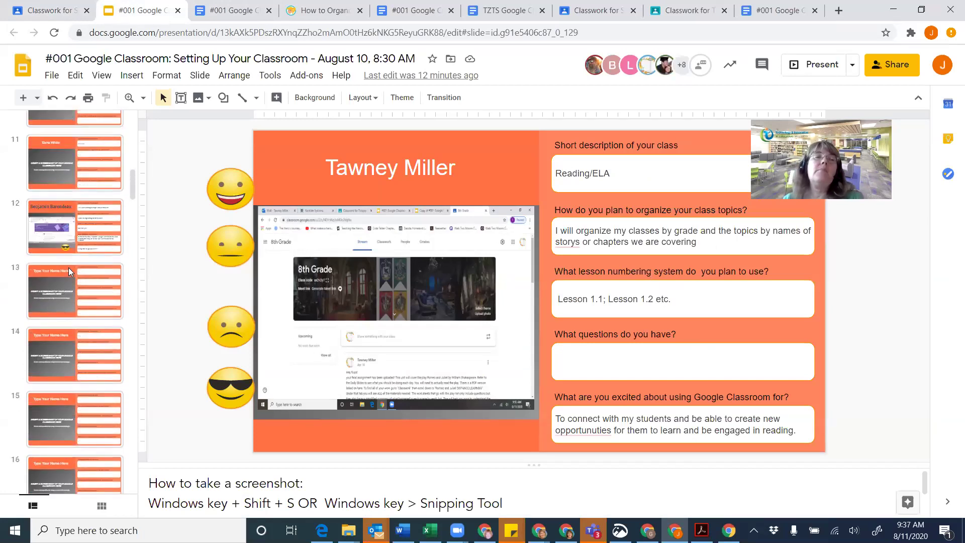
left_click(71, 238)
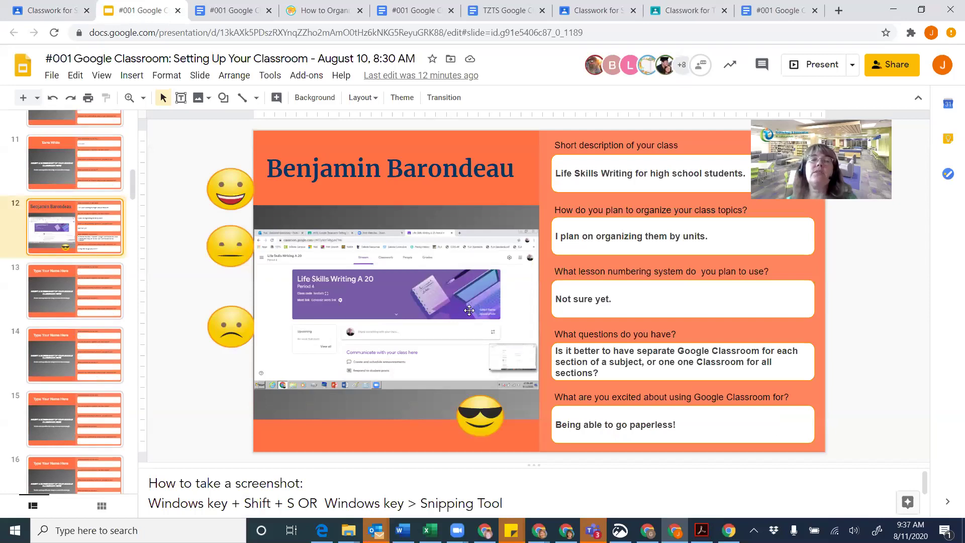
- Glance at the Sandbox Classwork page, then return to slide 12 of the presentation
left_click(44, 10)
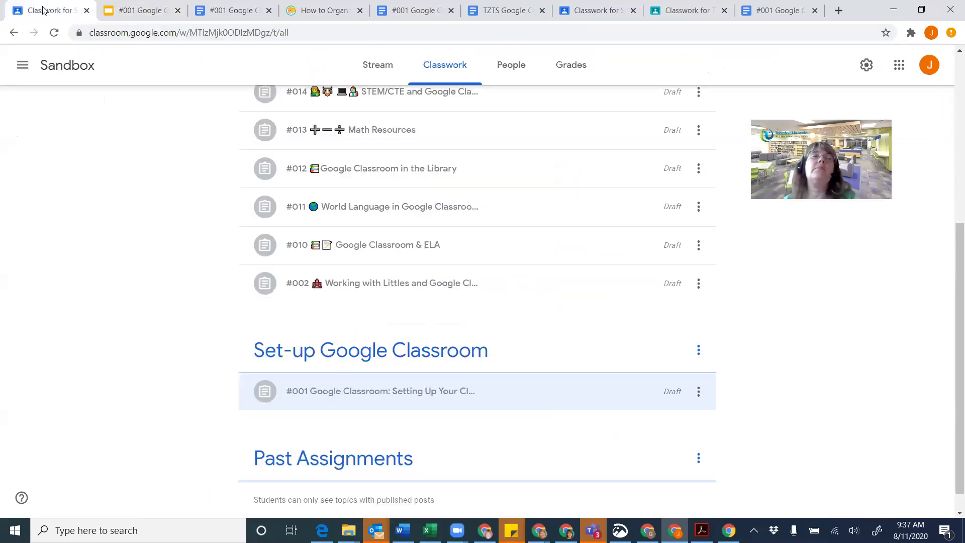
scroll(159, 203, "up", 4)
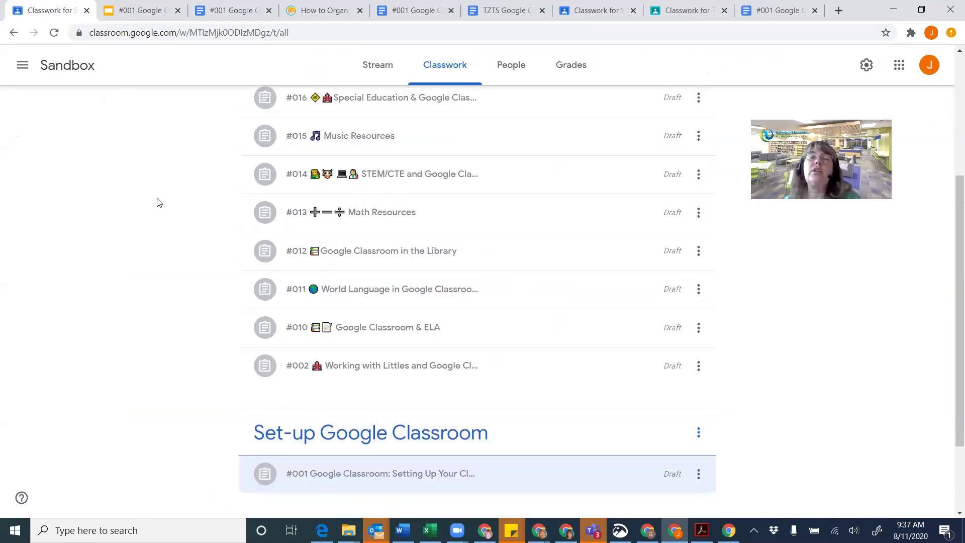
scroll(159, 203, "up", 2)
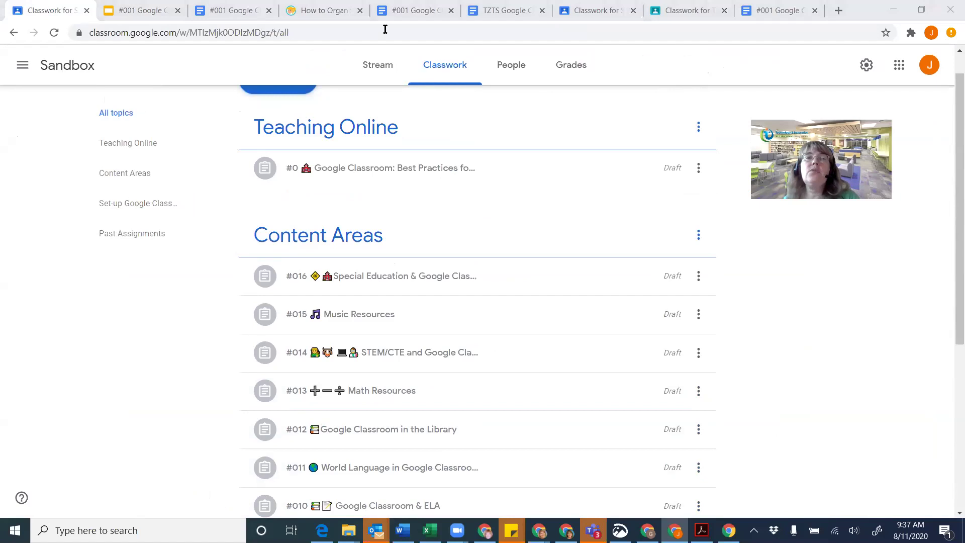
left_click(155, 16)
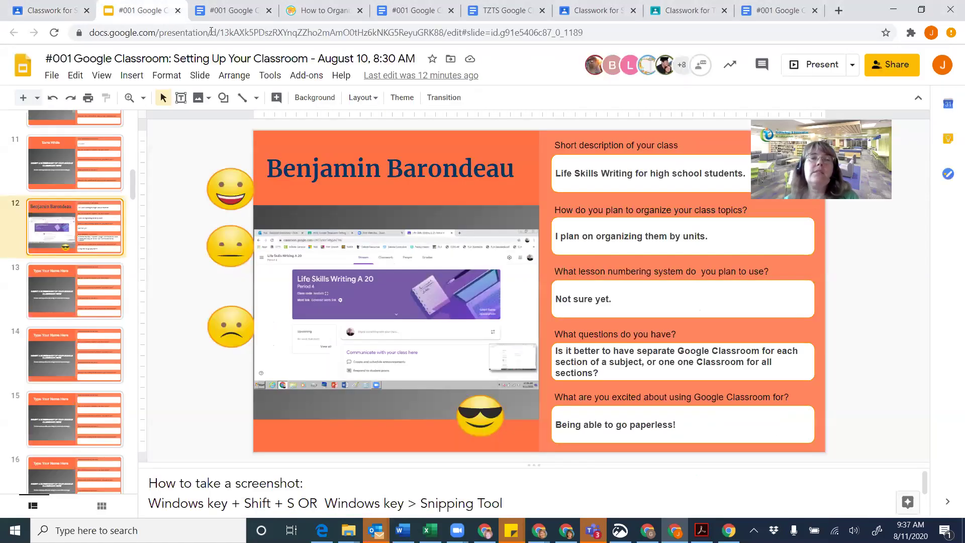
- Bring up the #001 Setting Up Your Classroom document and scroll back to the Getting Started table
left_click(237, 13)
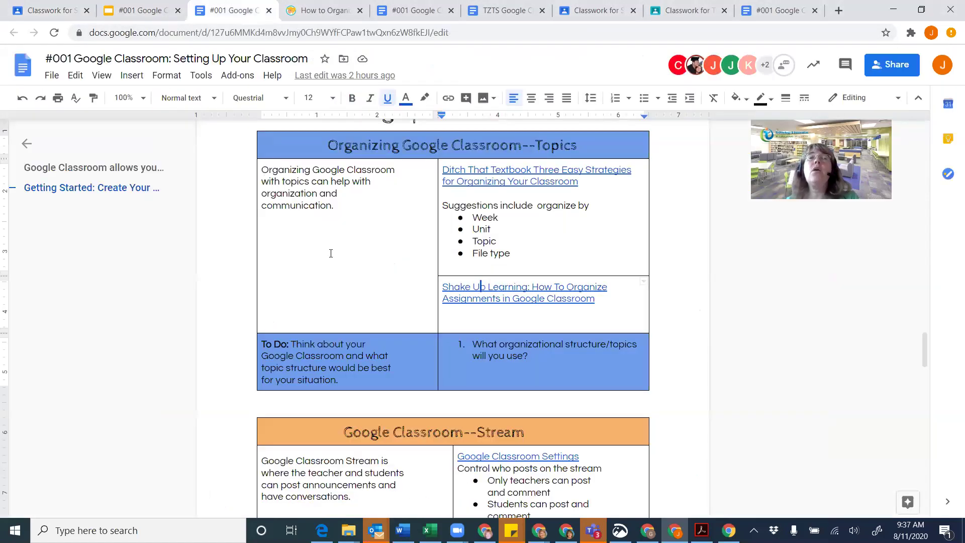
scroll(330, 253, "up", 10)
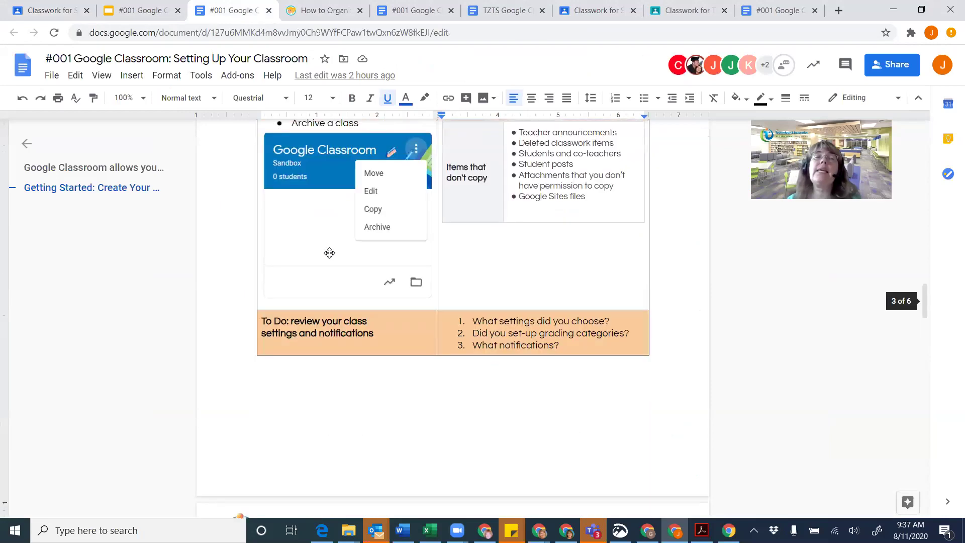
scroll(329, 252, "up", 5)
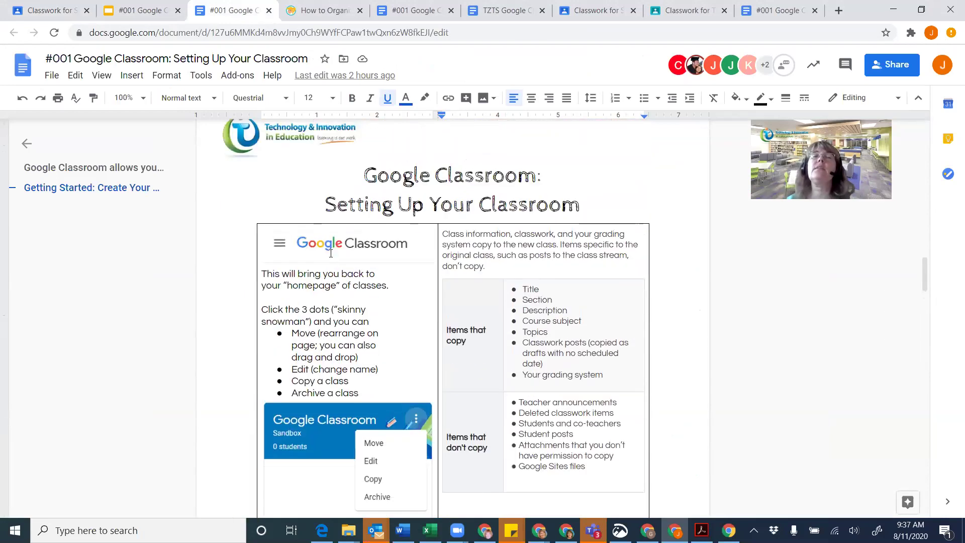
scroll(331, 254, "up", 4)
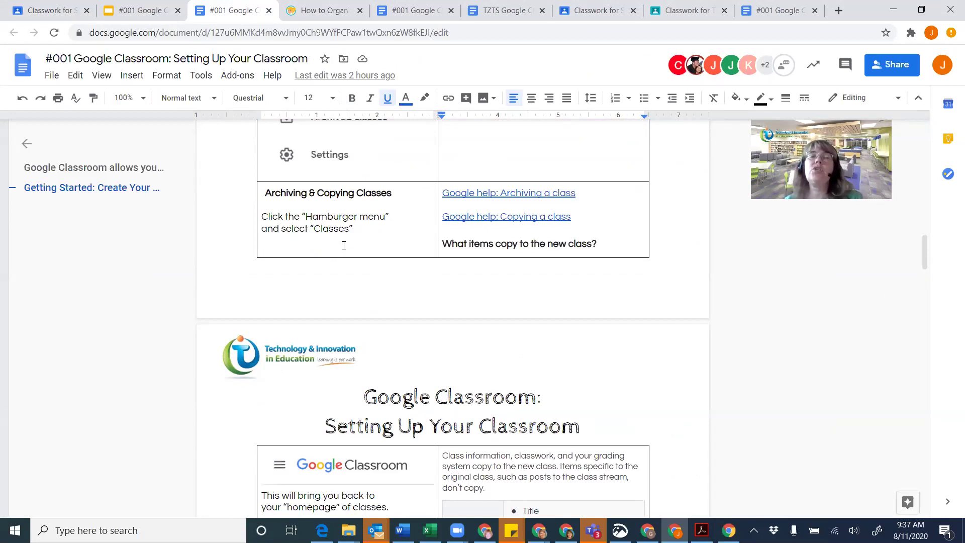
scroll(344, 246, "up", 10)
scroll(344, 245, "up", 10)
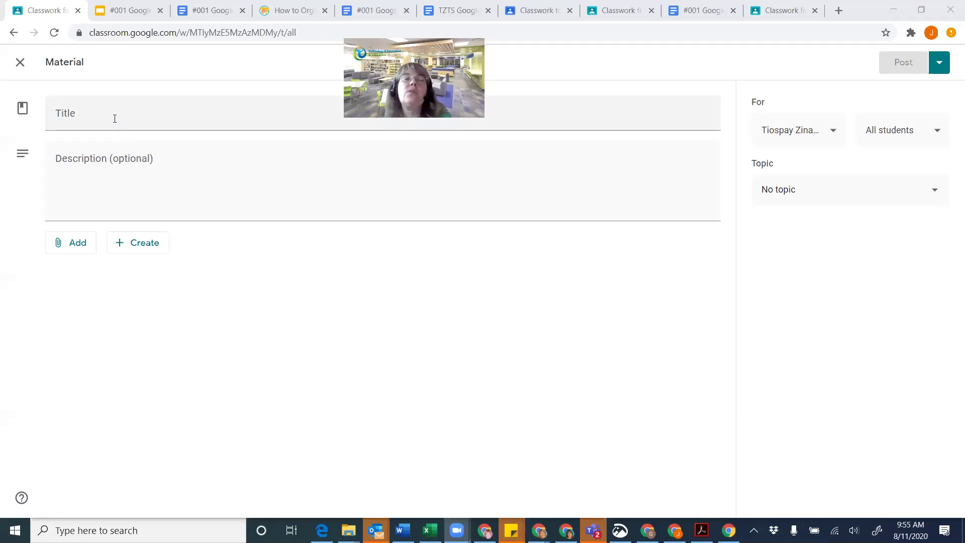
- Discard the unfinished material and start a question reading 'What is the main point of this video?'
left_click(20, 63)
left_click(286, 114)
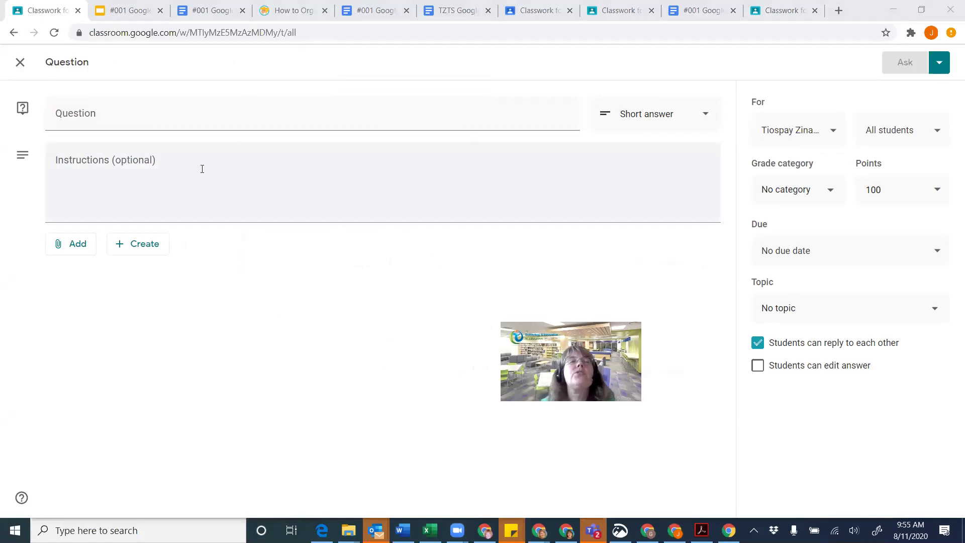
left_click(108, 112)
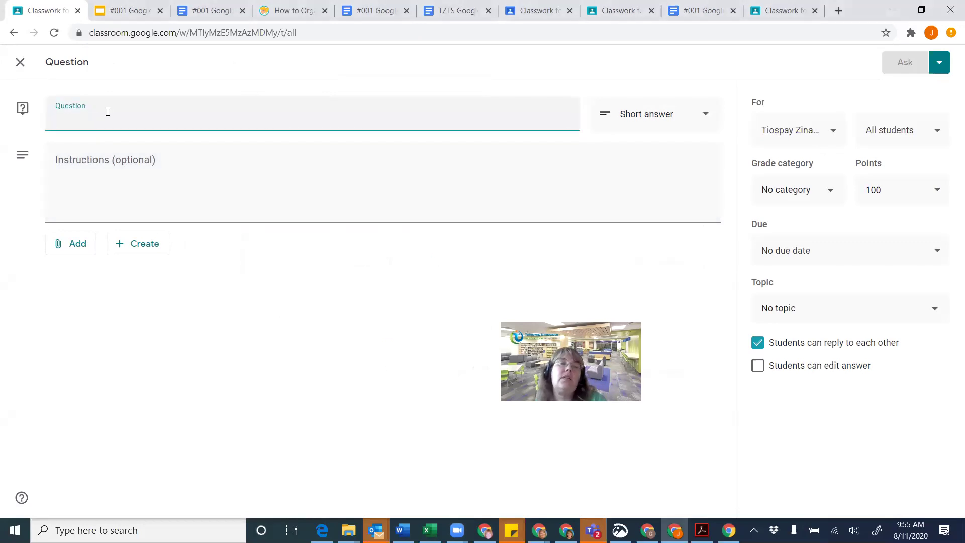
type("What is the main point of this video?")
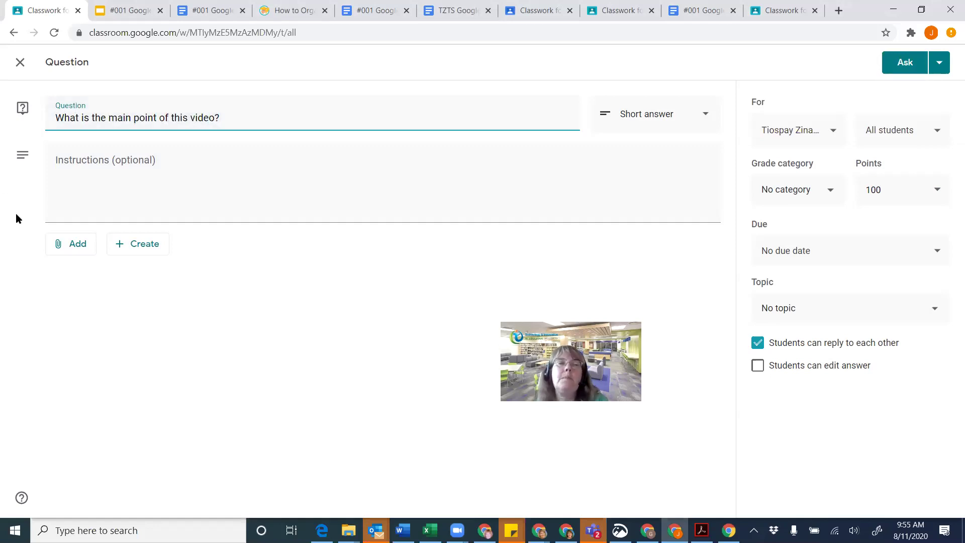
left_click(70, 248)
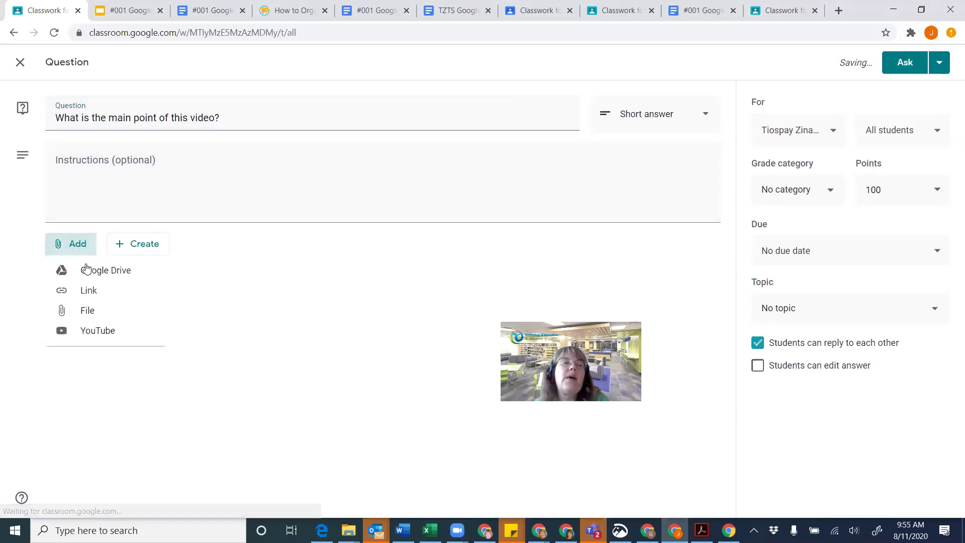
- Search YouTube for 'google classroom' and attach 'Getting Started with Google Classroom | EDTech Made Easy'
left_click(88, 332)
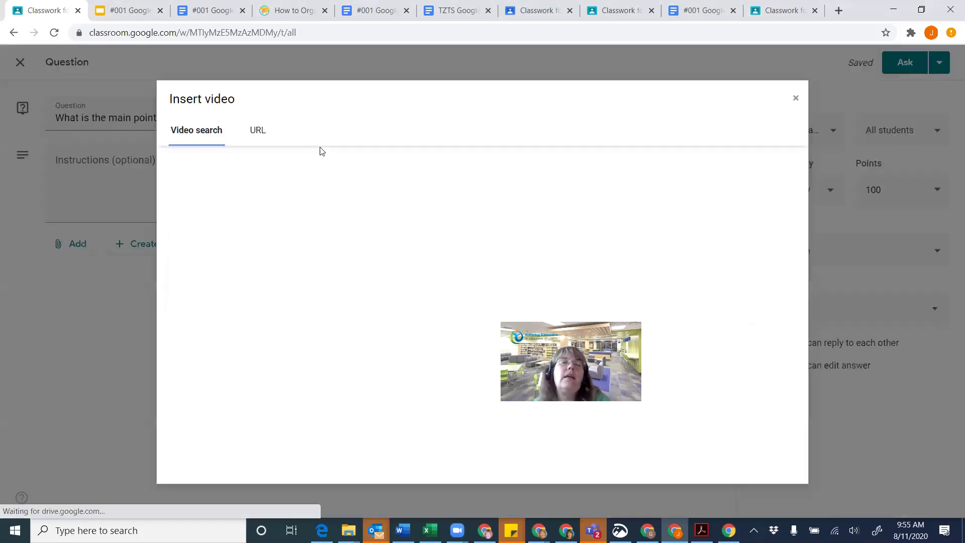
type("goog")
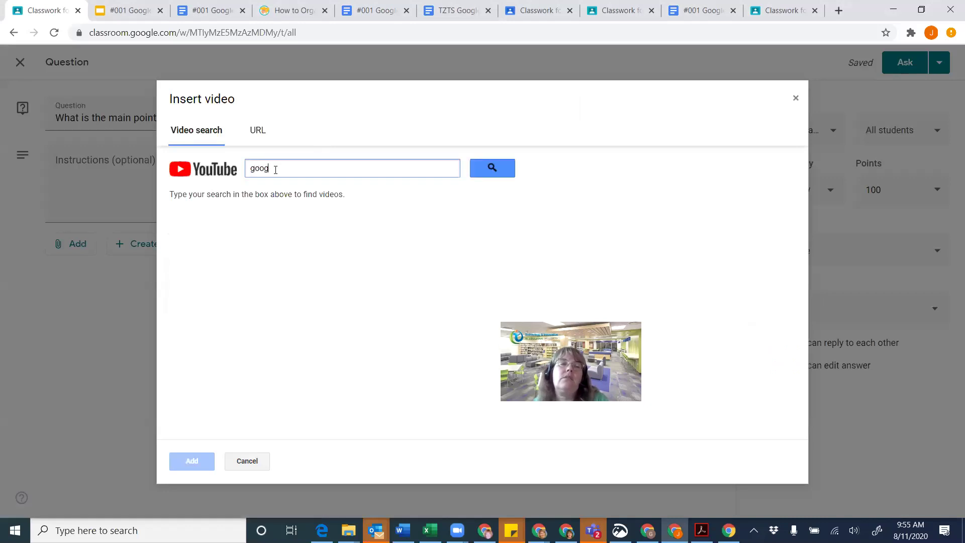
type("le classroom")
key("Return")
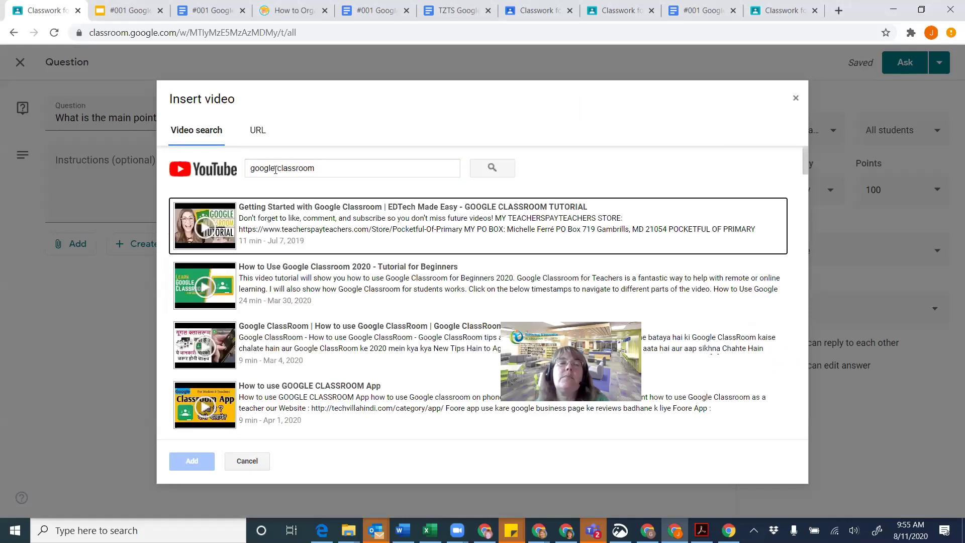
left_click(332, 234)
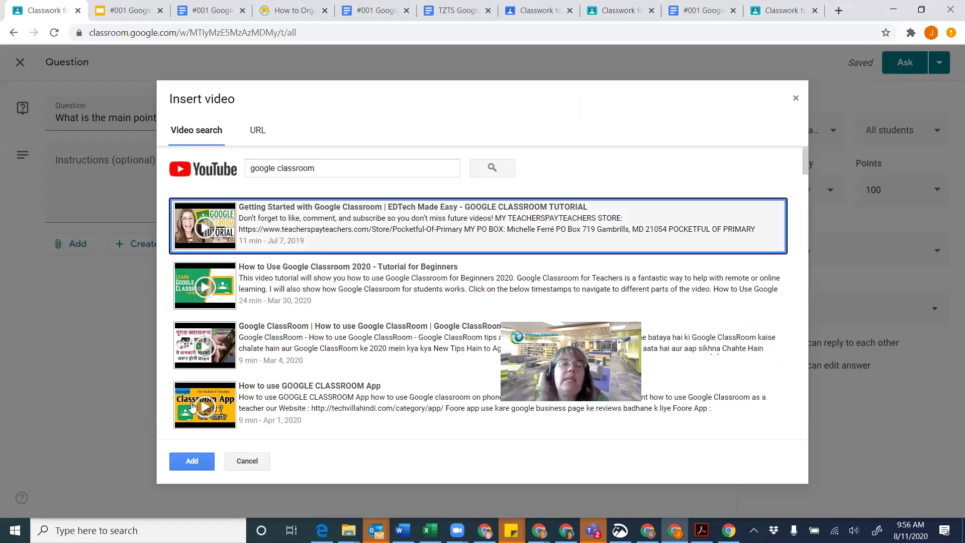
key("Return")
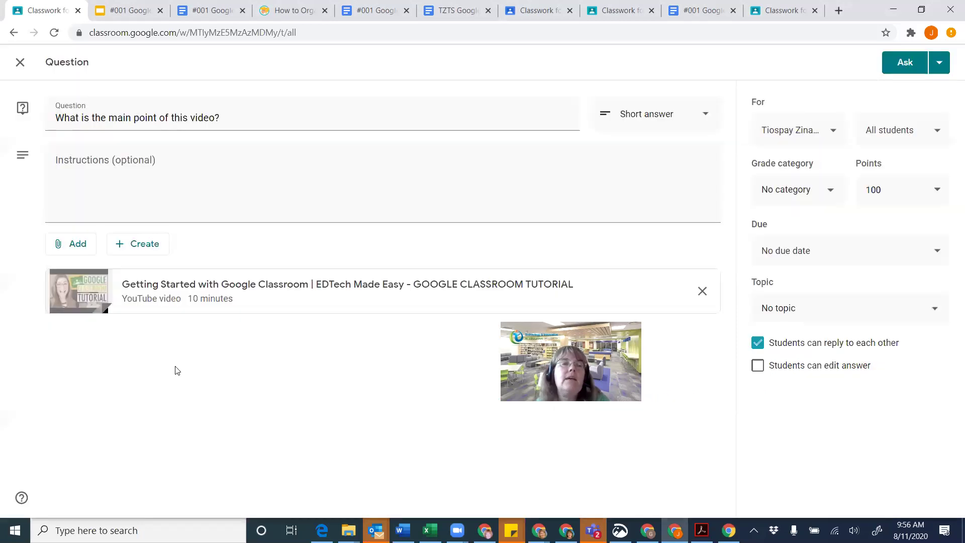
left_click(132, 193)
- Add instructions 'Answer this question and then comment on two other student's post', keeping Short answer
type("Answer this question and then comment on two othe")
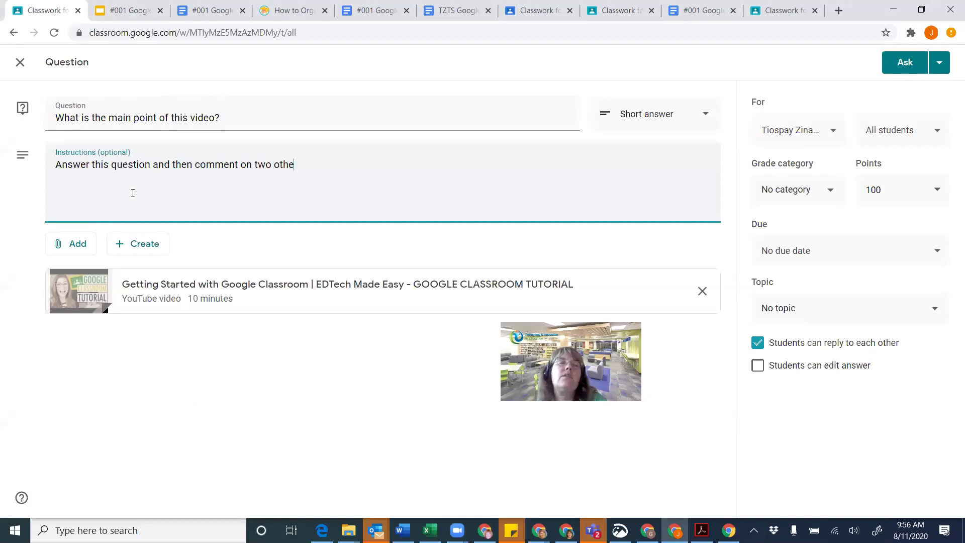
type("r student's posts.")
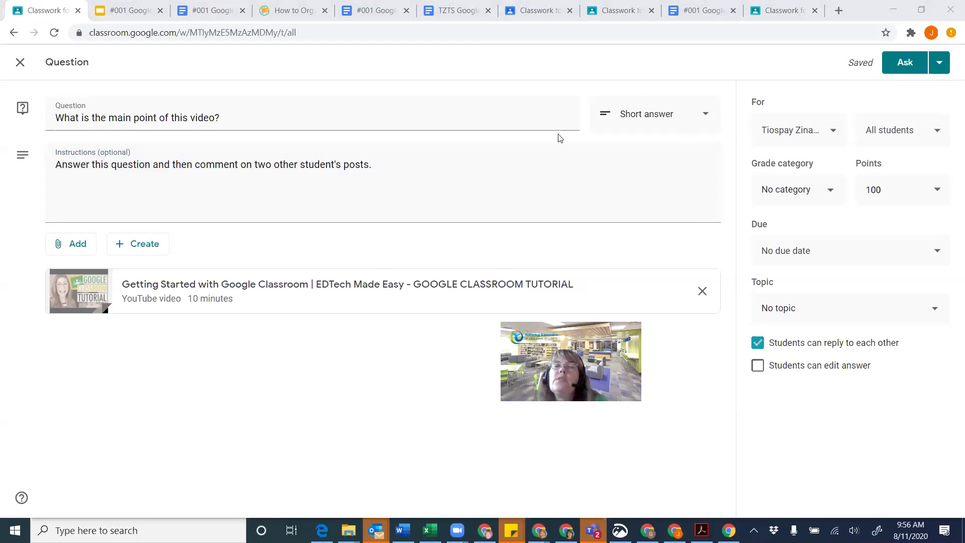
left_click(707, 117)
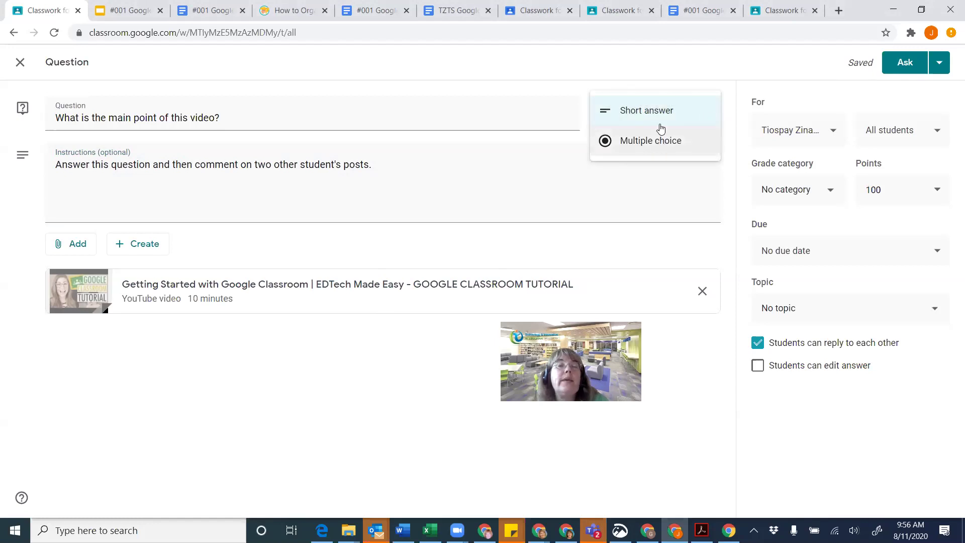
left_click(483, 124)
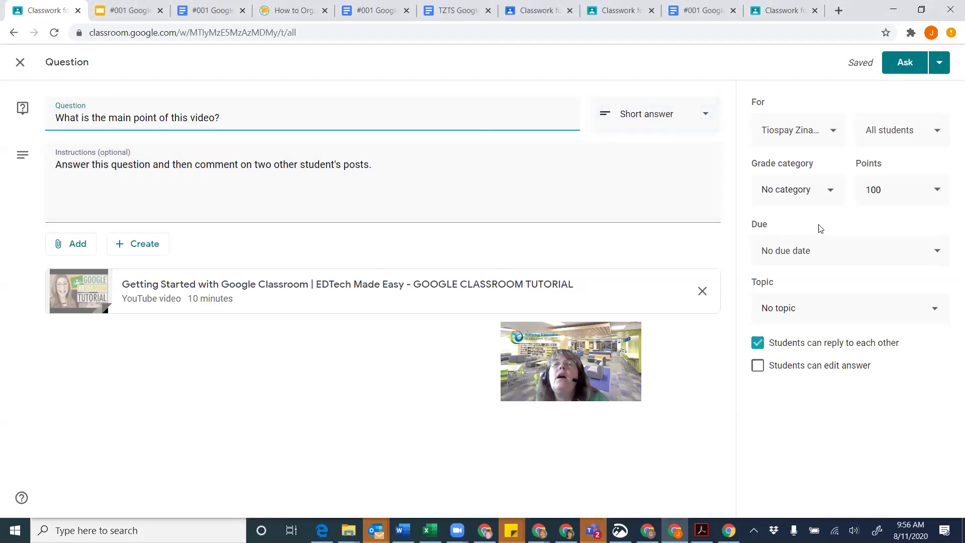
- Set the question's points to Ungraded and post it to the class
left_click(935, 196)
left_click(884, 220)
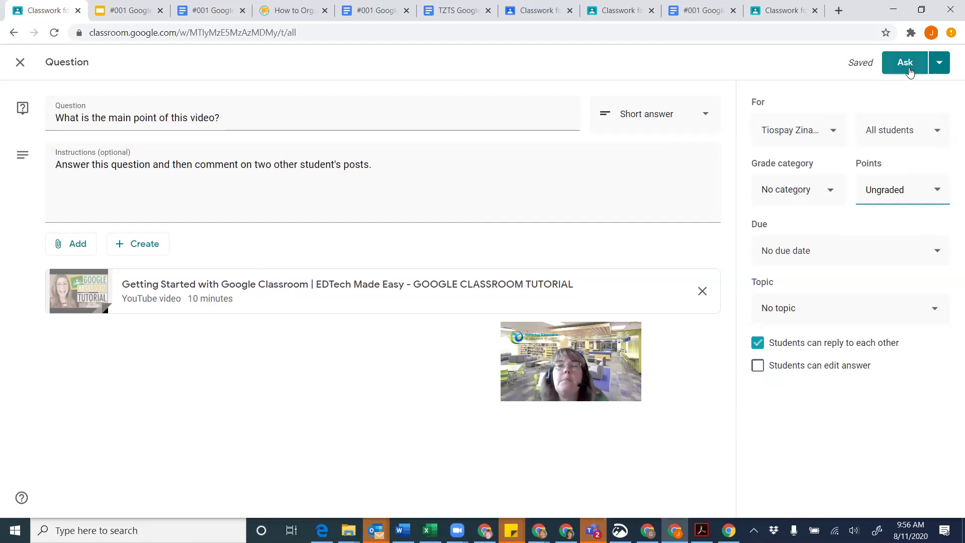
left_click(905, 62)
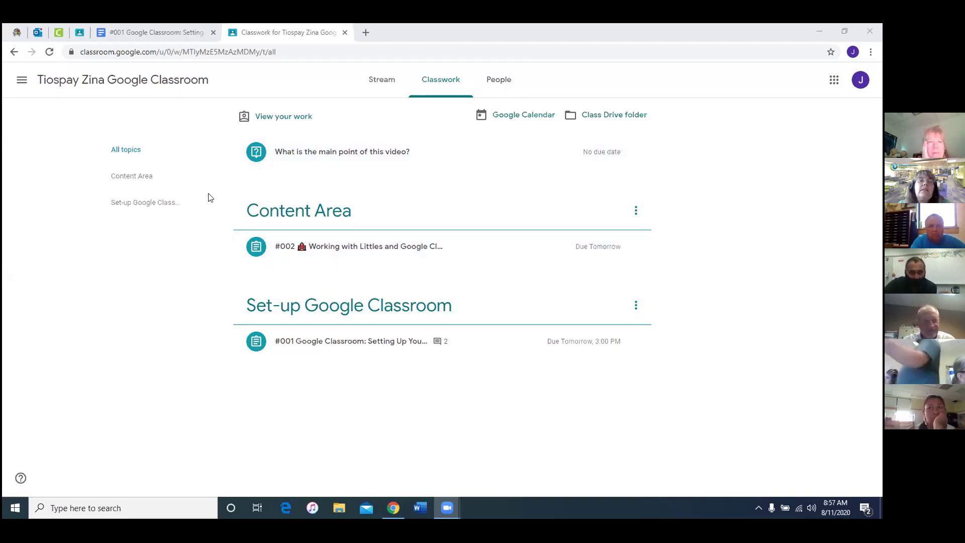
- Expand the posted question, preview and close its video, then open the question's full page
left_click(366, 153)
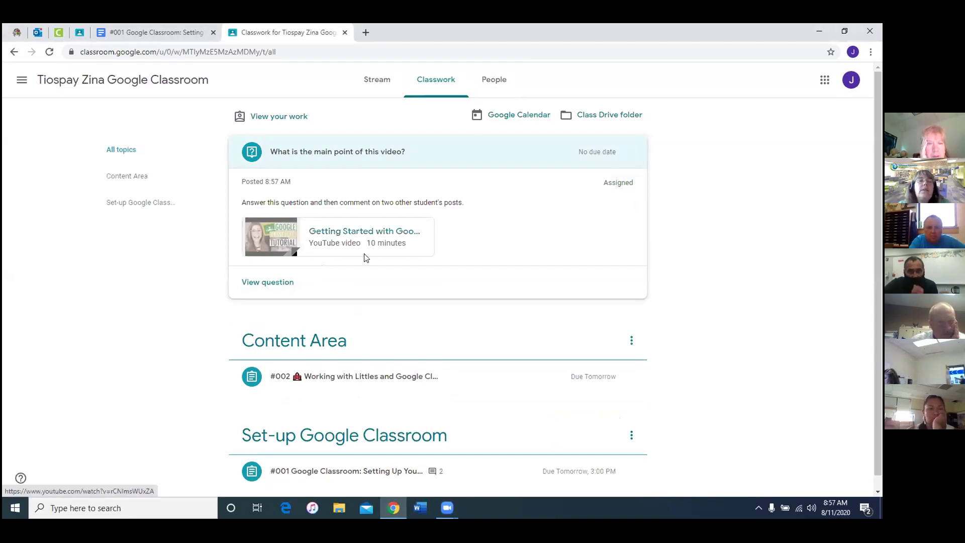
left_click(361, 235)
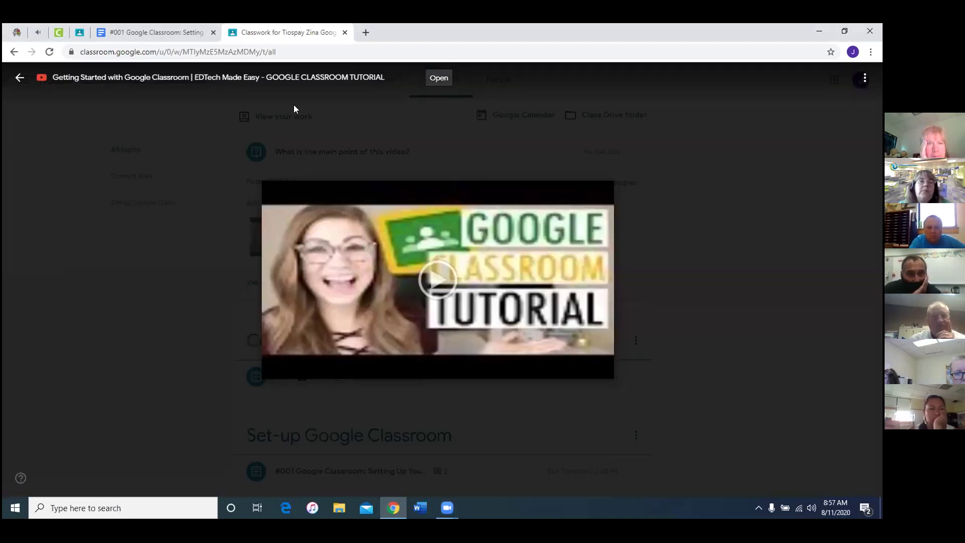
left_click(20, 77)
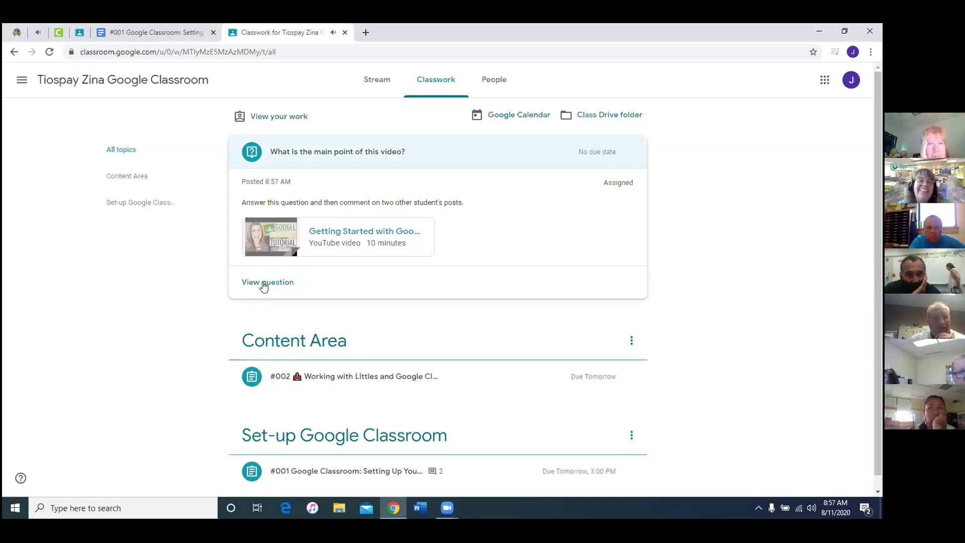
left_click(263, 285)
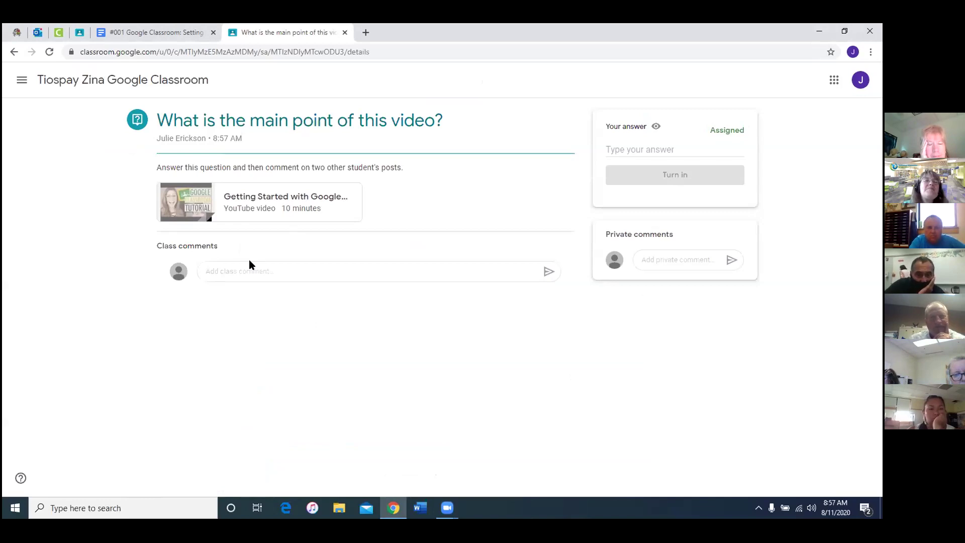
- Answer the video question with "No Comment" and turn the answer in
left_click(211, 270)
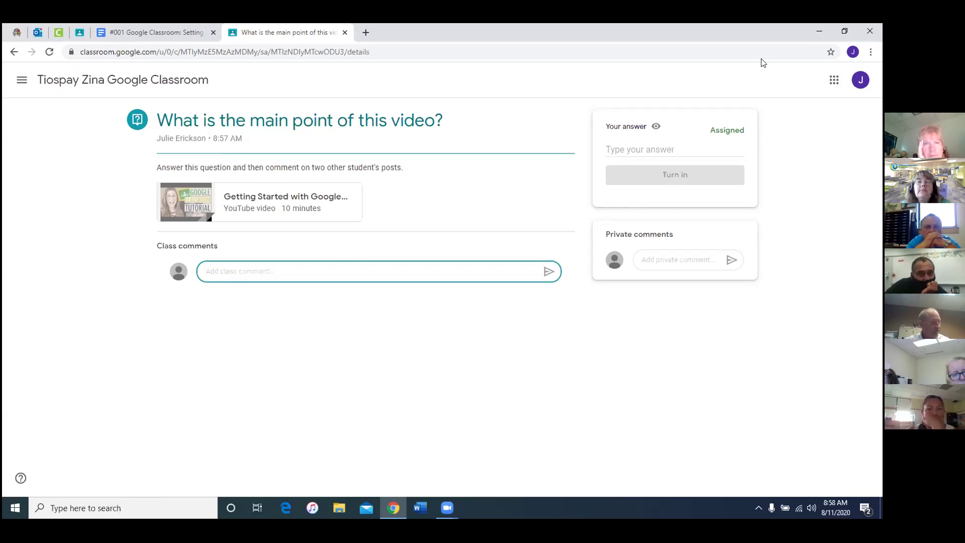
left_click(614, 152)
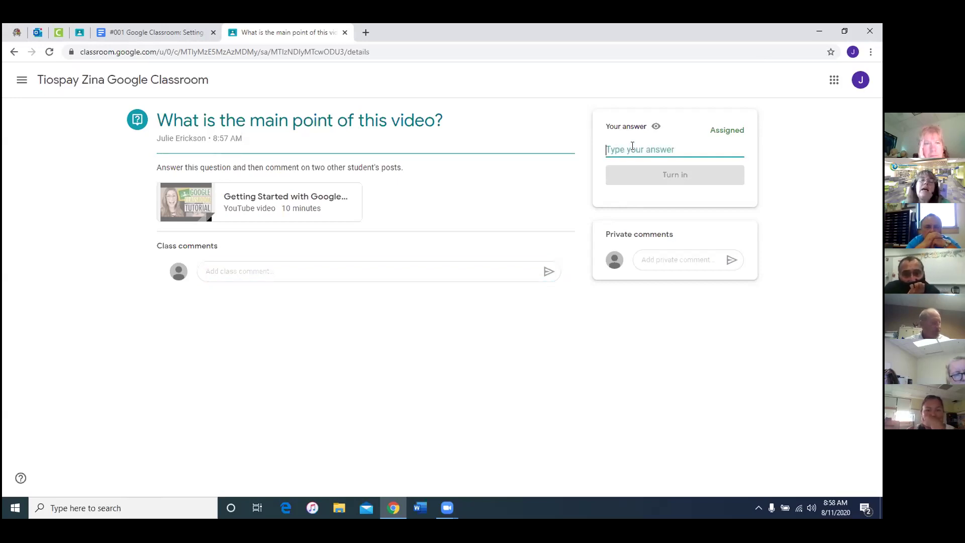
type("No Comment")
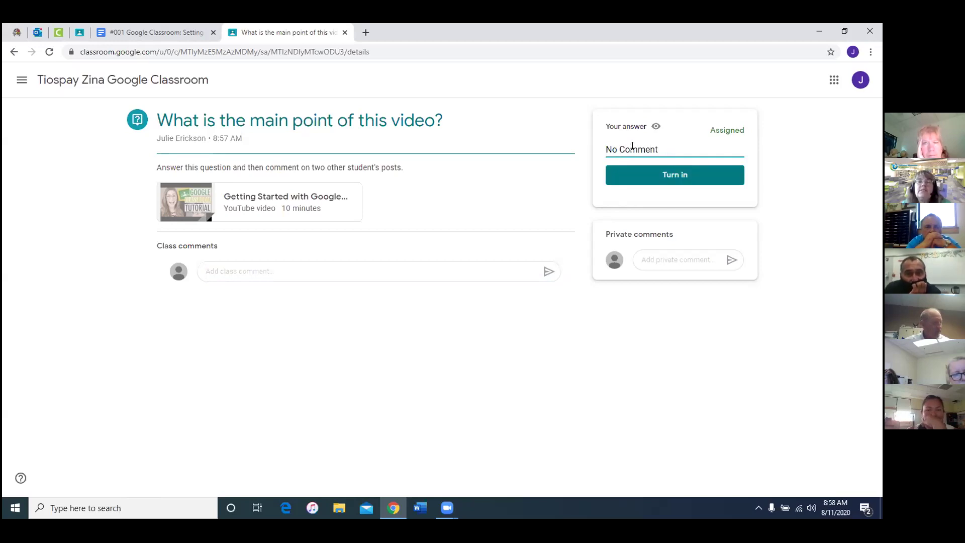
left_click(627, 172)
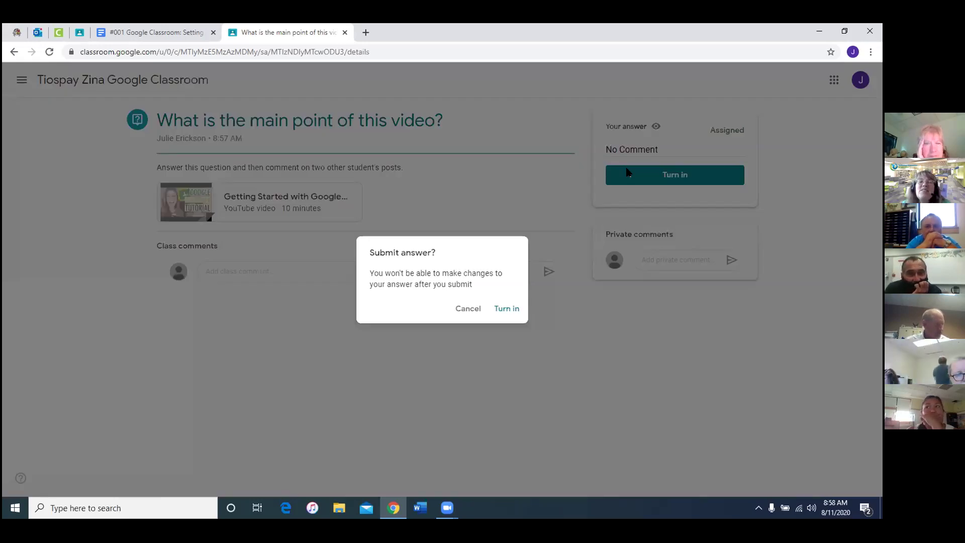
left_click(503, 312)
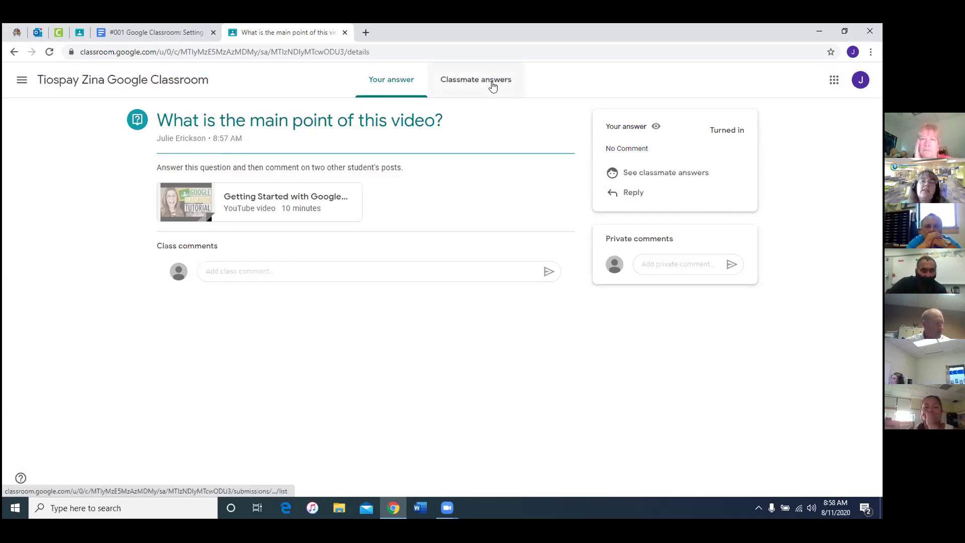
- Review classmates' answers, one student's individual answer, and the question details with your own answer
left_click(466, 86)
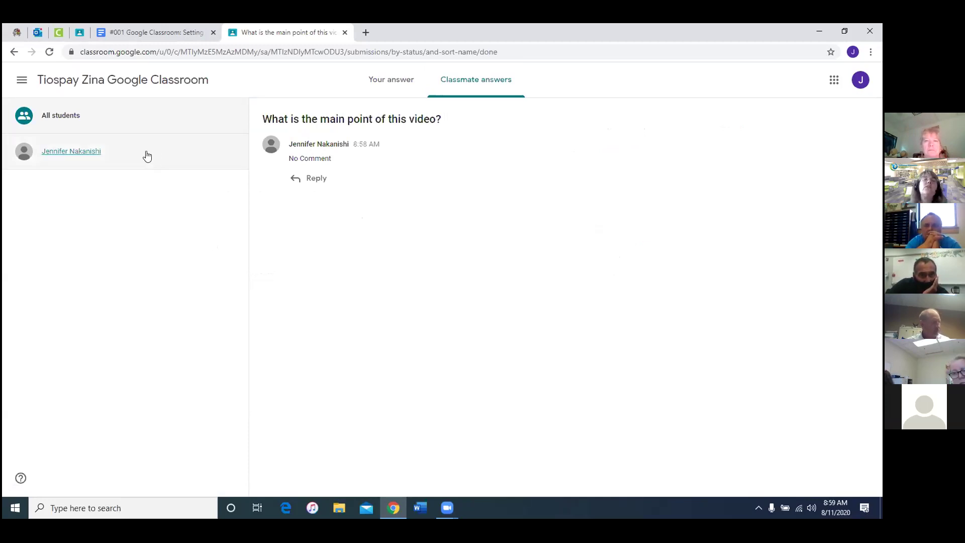
left_click(147, 156)
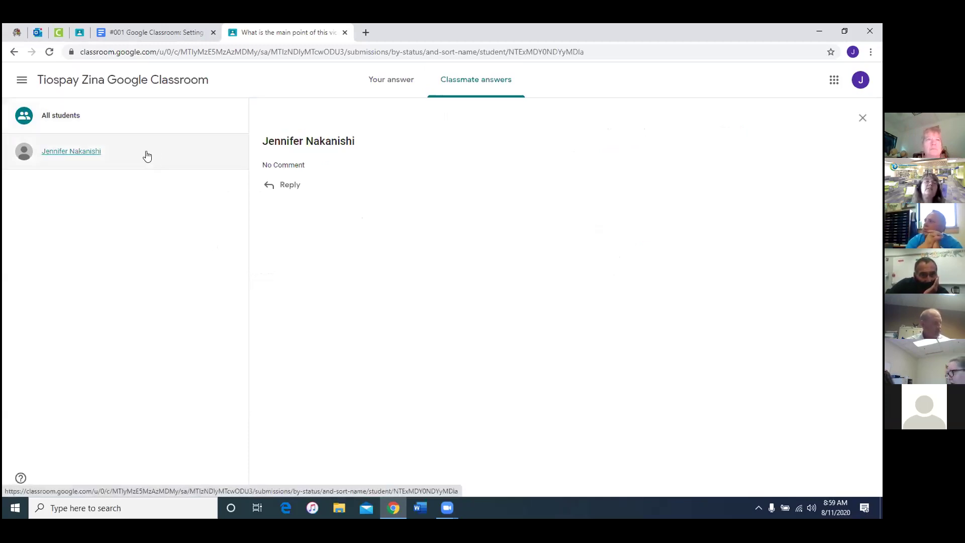
left_click(152, 119)
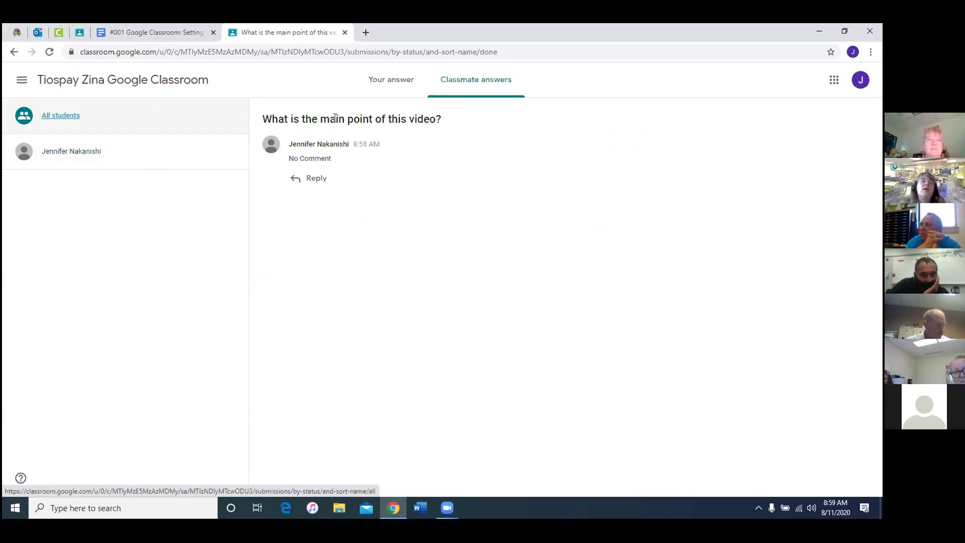
left_click(392, 84)
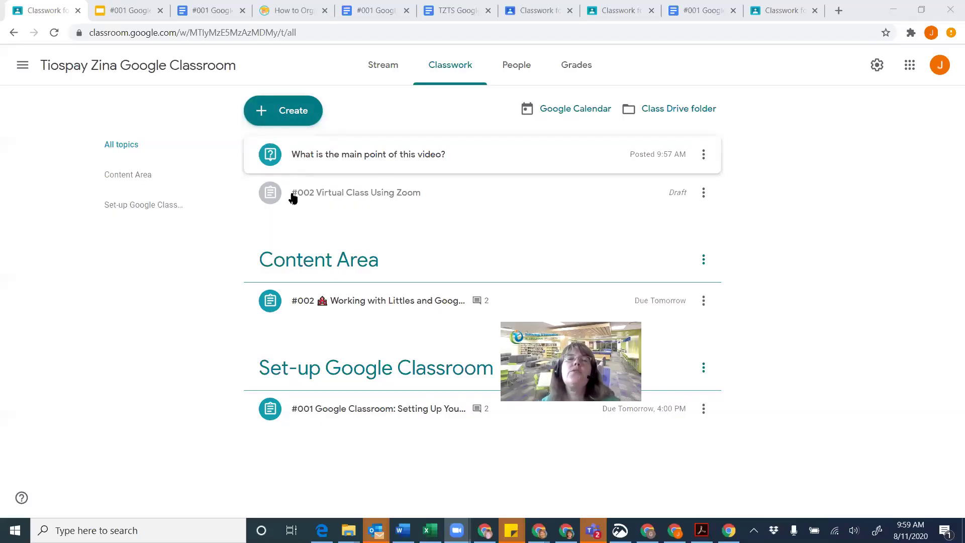
left_click(280, 119)
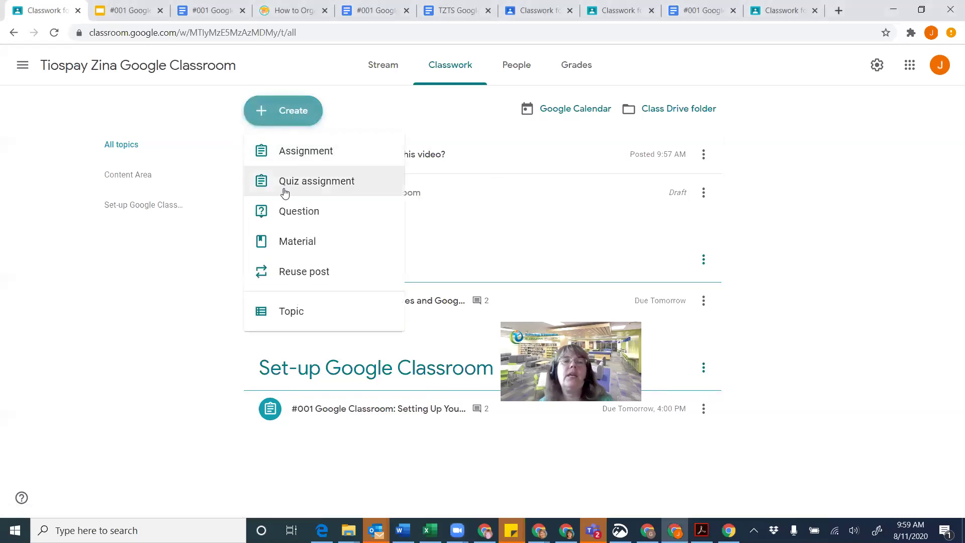
left_click(312, 192)
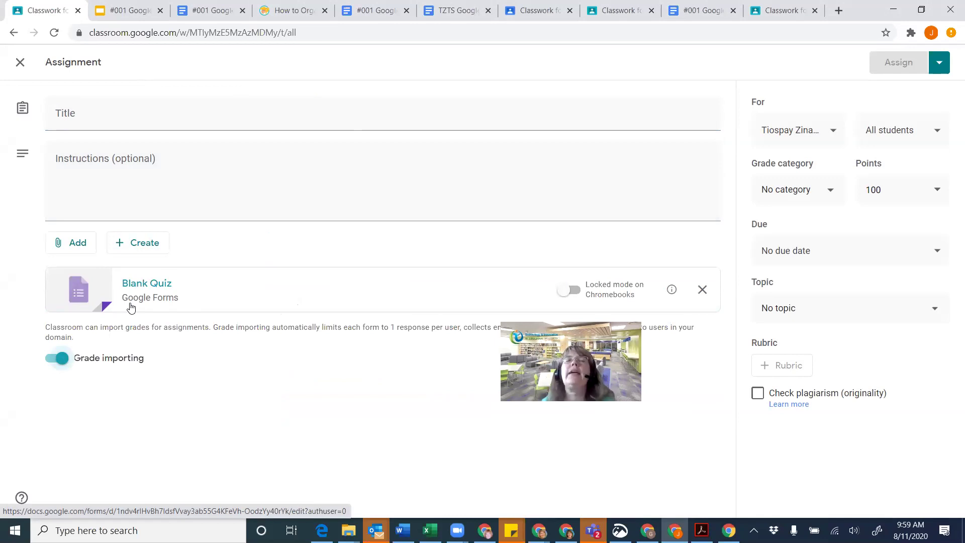
left_click(702, 290)
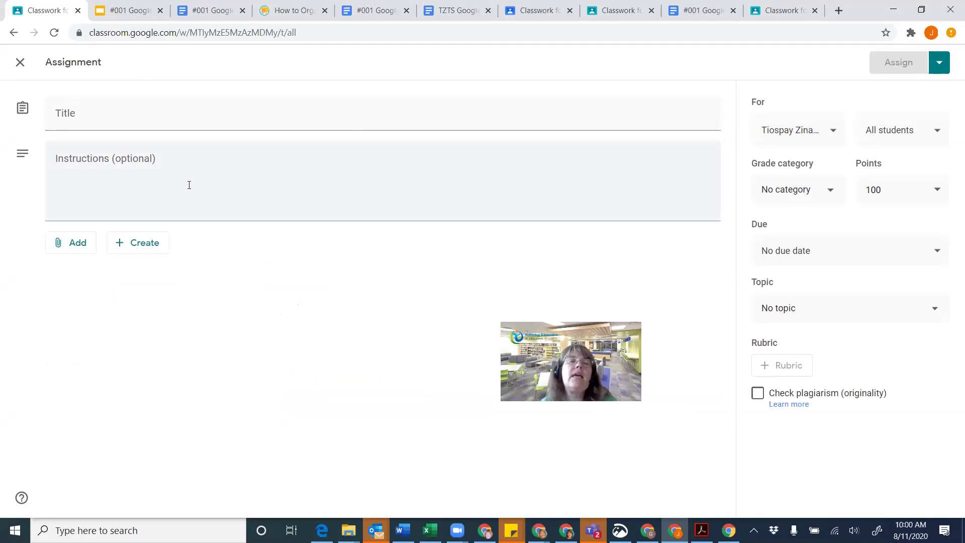
left_click(72, 245)
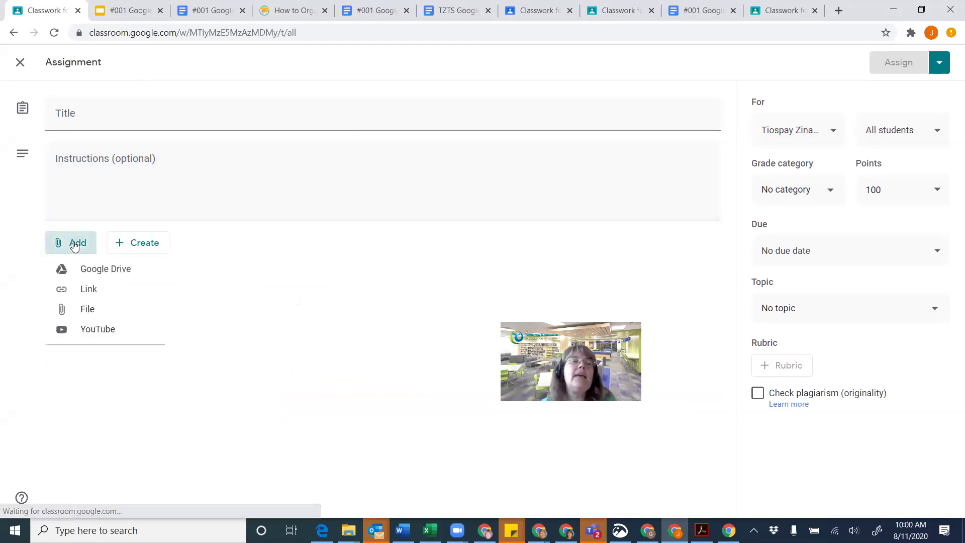
left_click(86, 270)
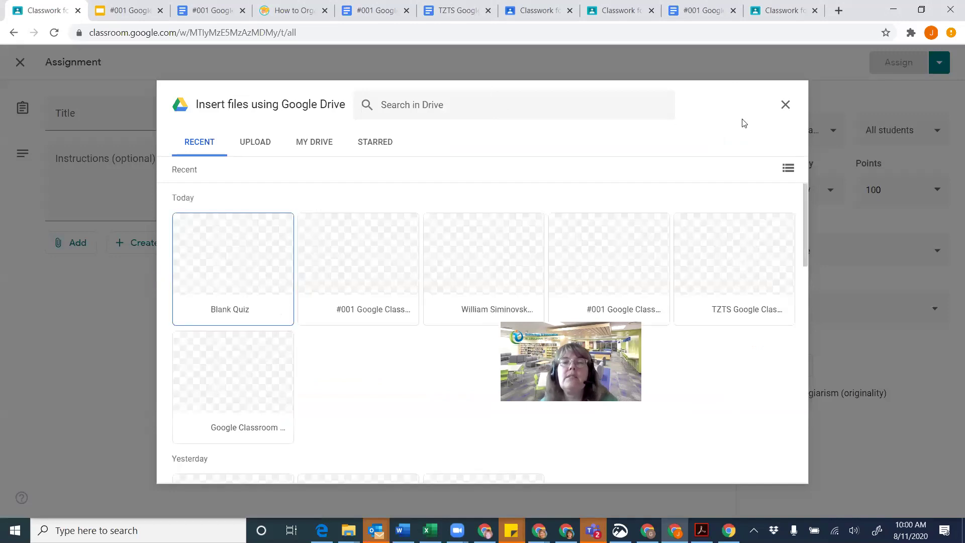
left_click(786, 104)
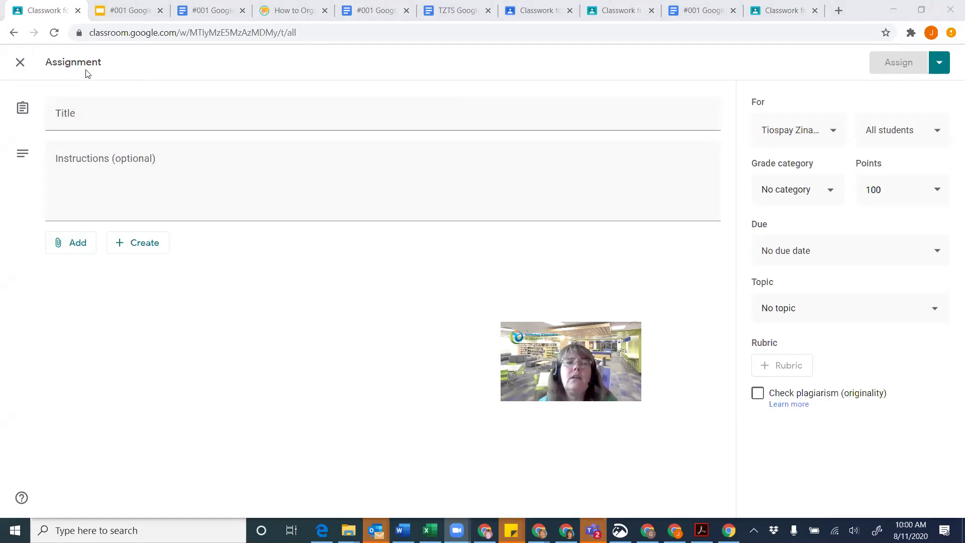
left_click(20, 63)
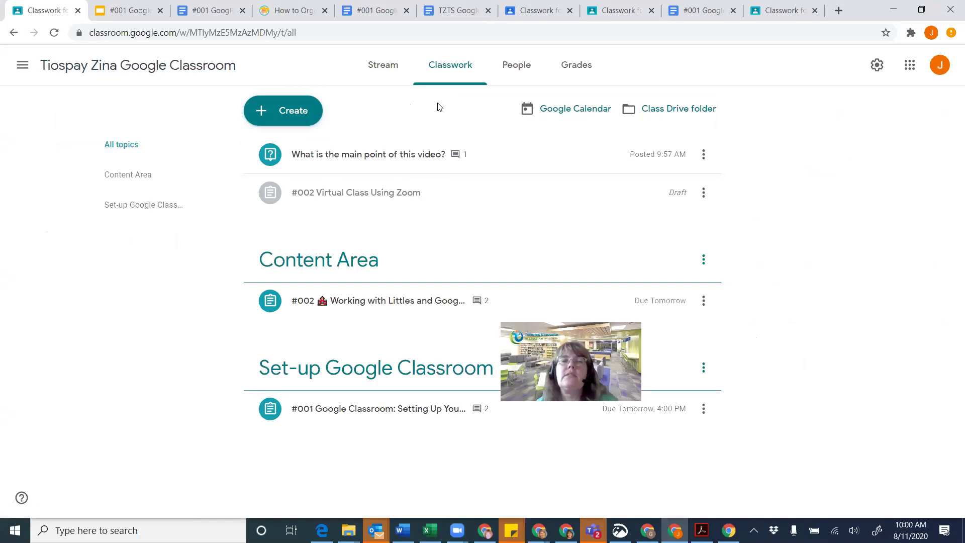
- Create a new blank assignment from the Tiospay Zina Classwork page
left_click(390, 70)
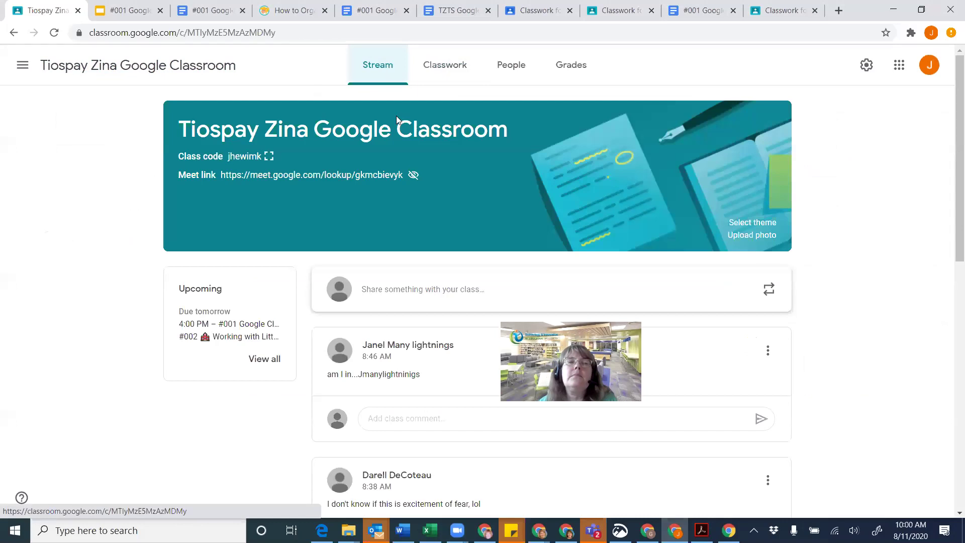
left_click(443, 71)
left_click(285, 121)
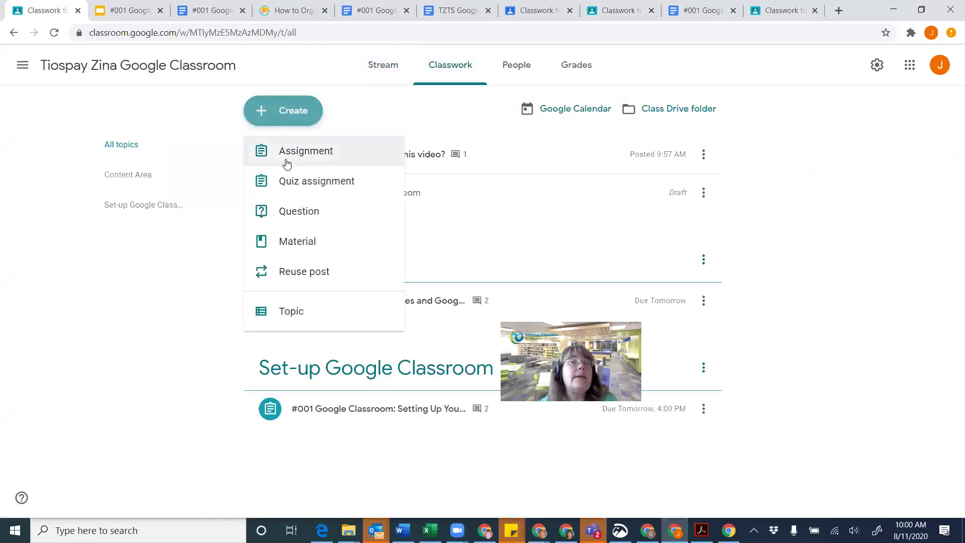
left_click(287, 164)
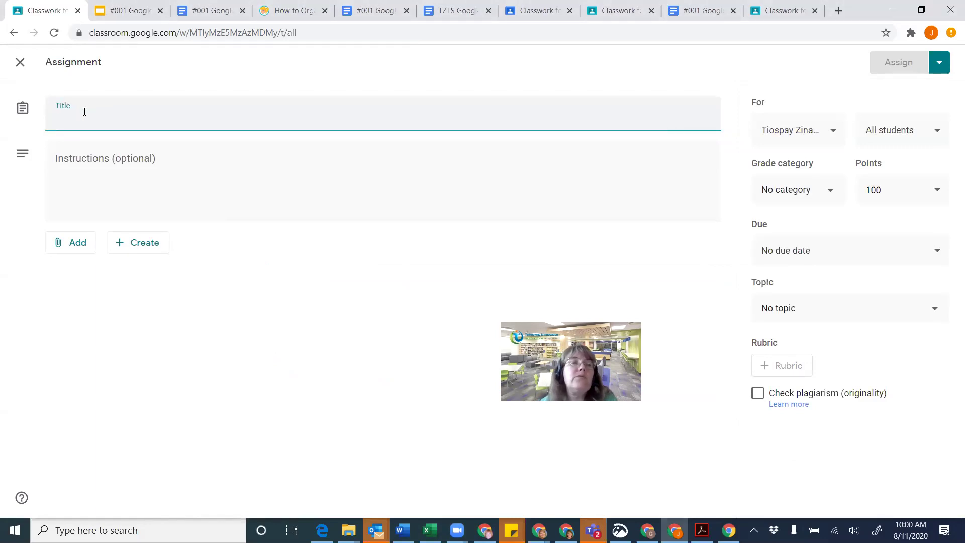
left_click(72, 246)
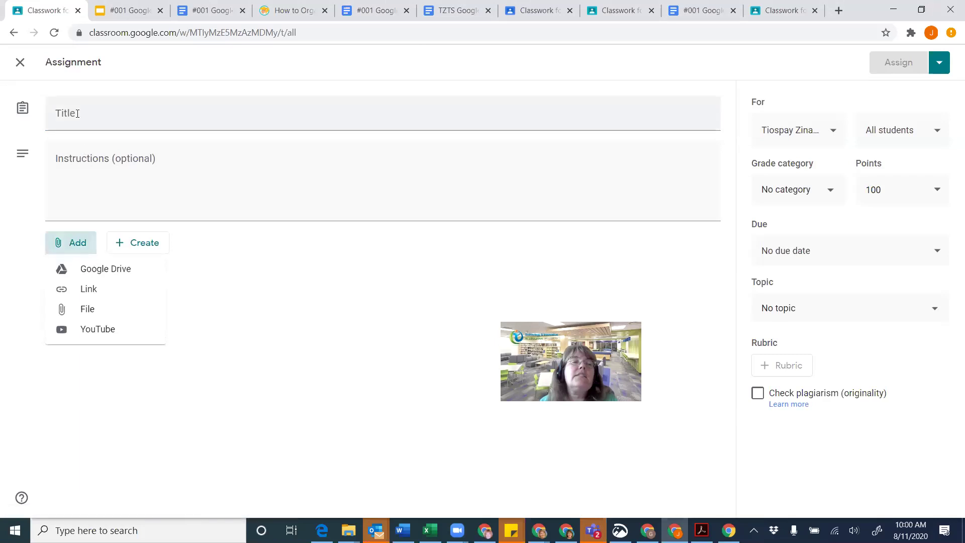
left_click(108, 270)
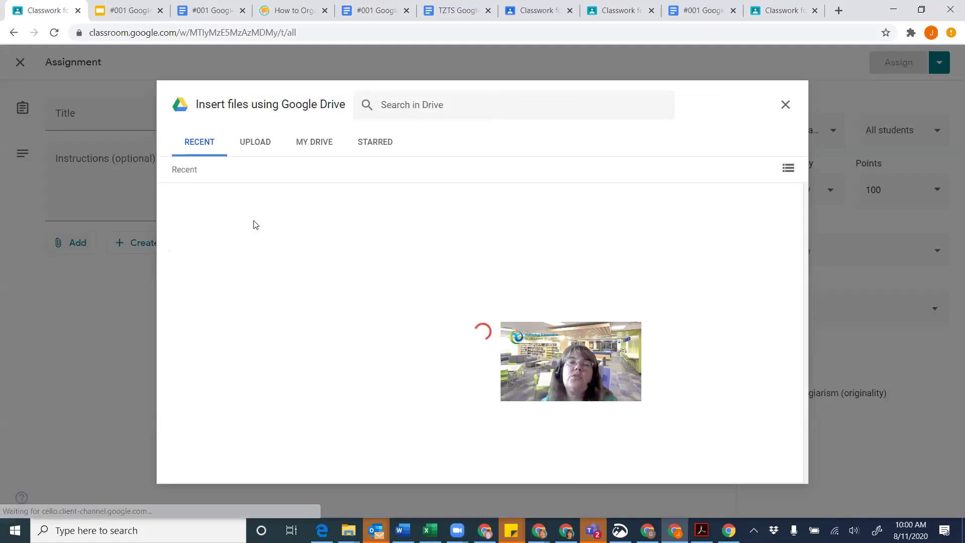
left_click(785, 105)
left_click(83, 246)
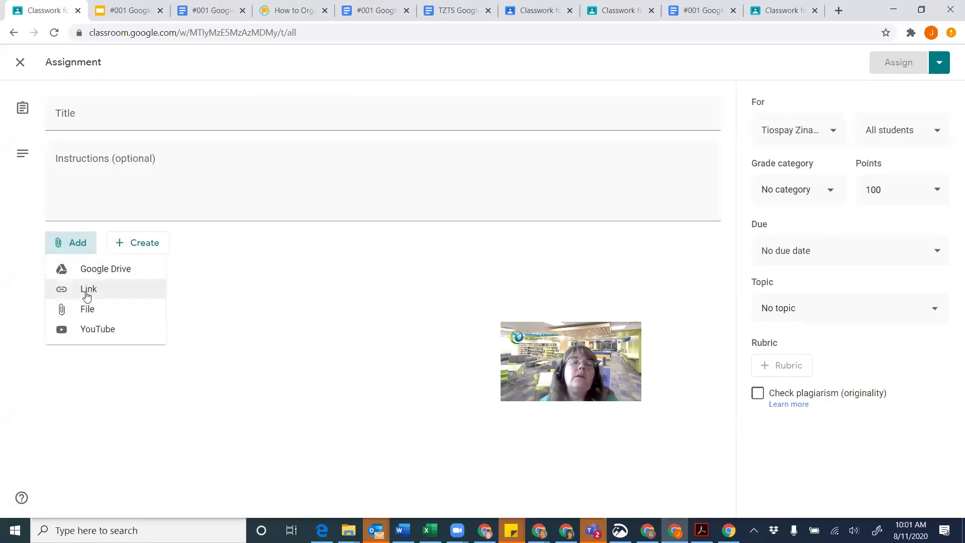
left_click(87, 293)
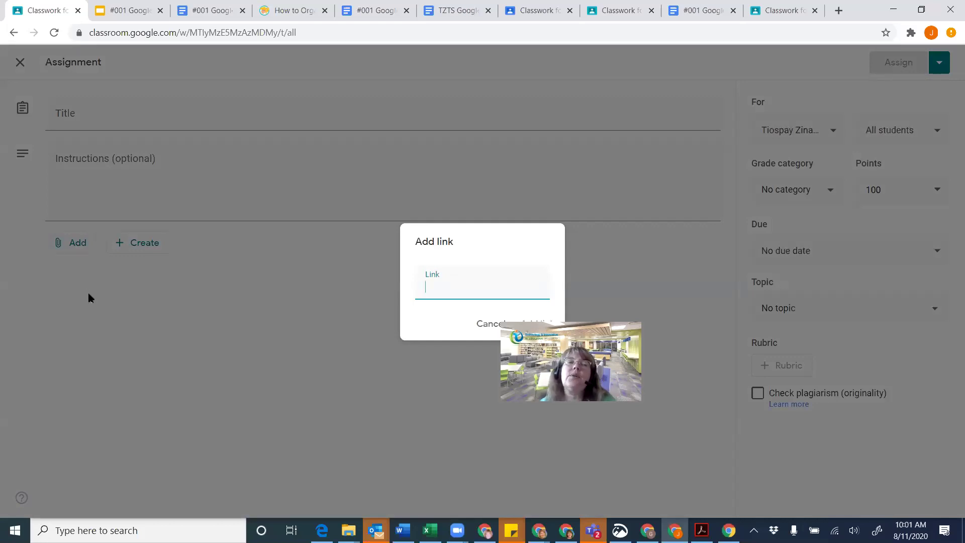
left_click(491, 325)
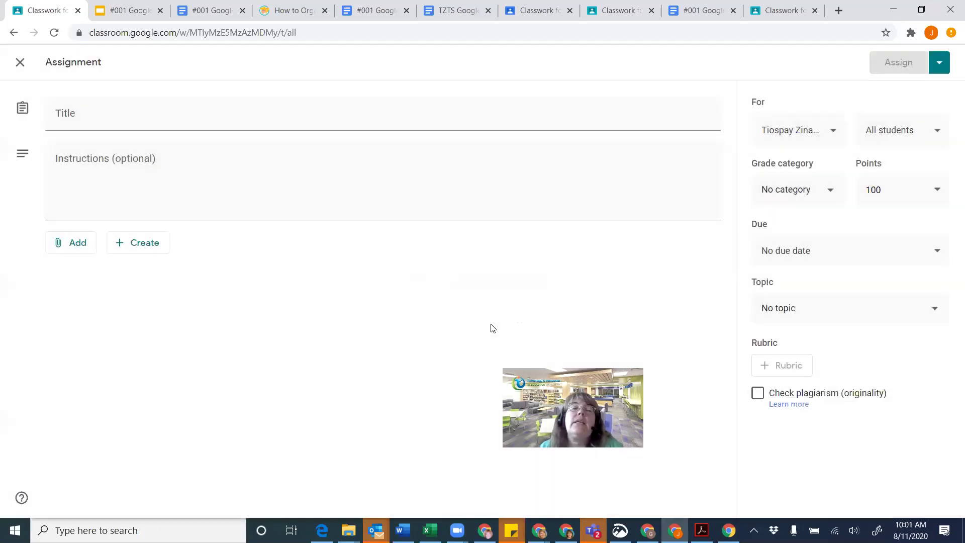
left_click(79, 249)
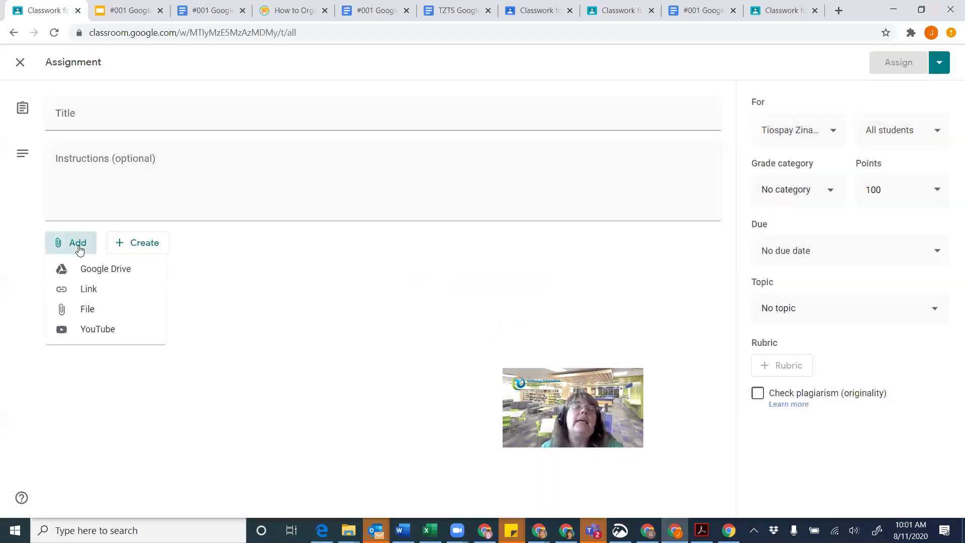
left_click(94, 309)
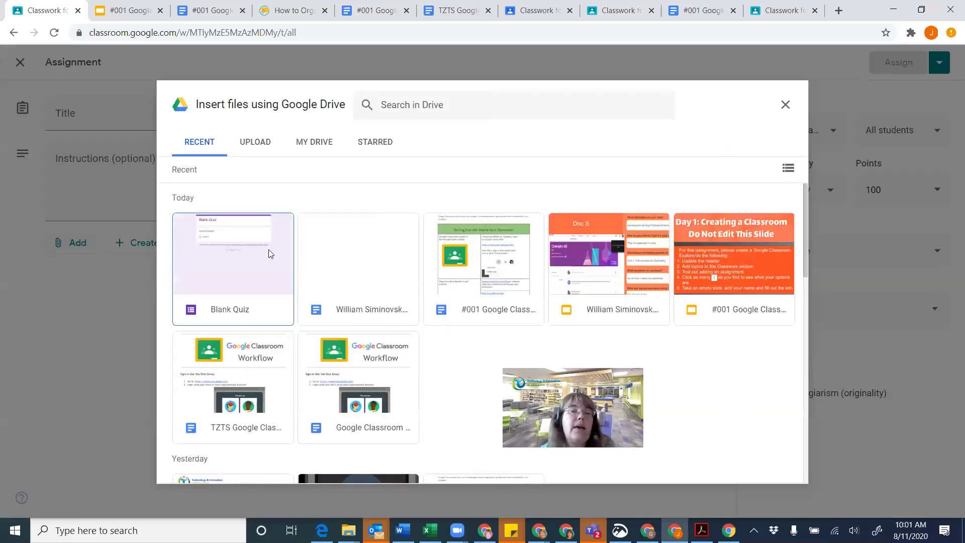
left_click(263, 145)
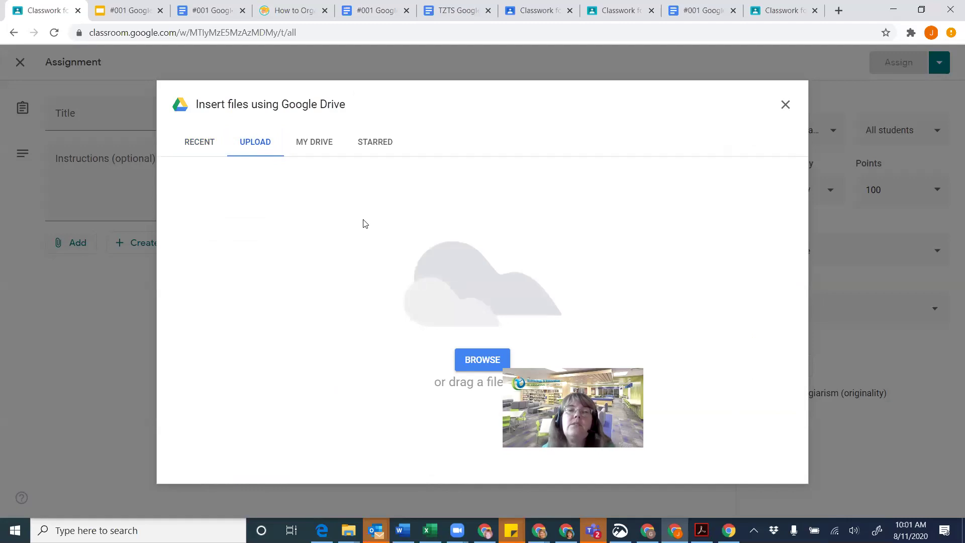
left_click(785, 104)
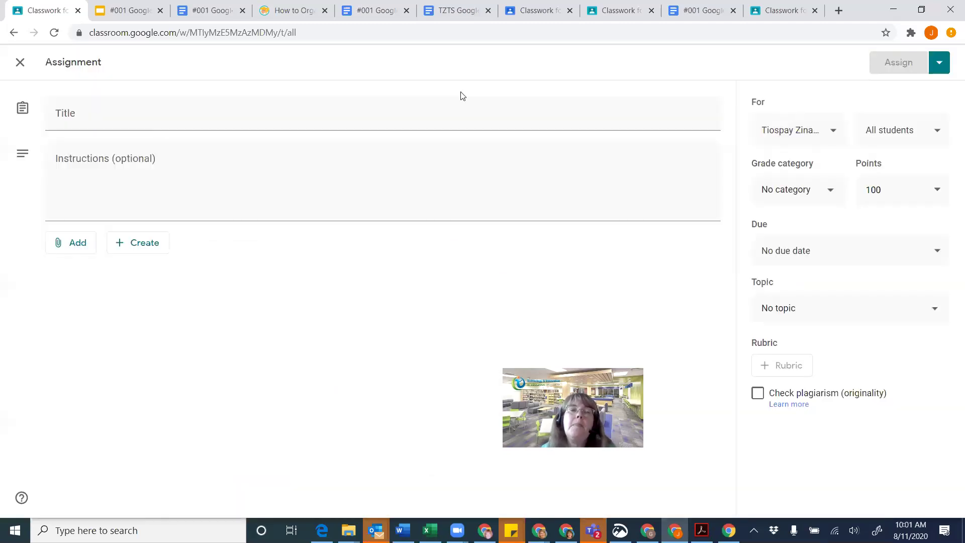
left_click(73, 249)
- Look at the YouTube search and URL options without attaching anything, then discard the empty assignment draft
left_click(86, 336)
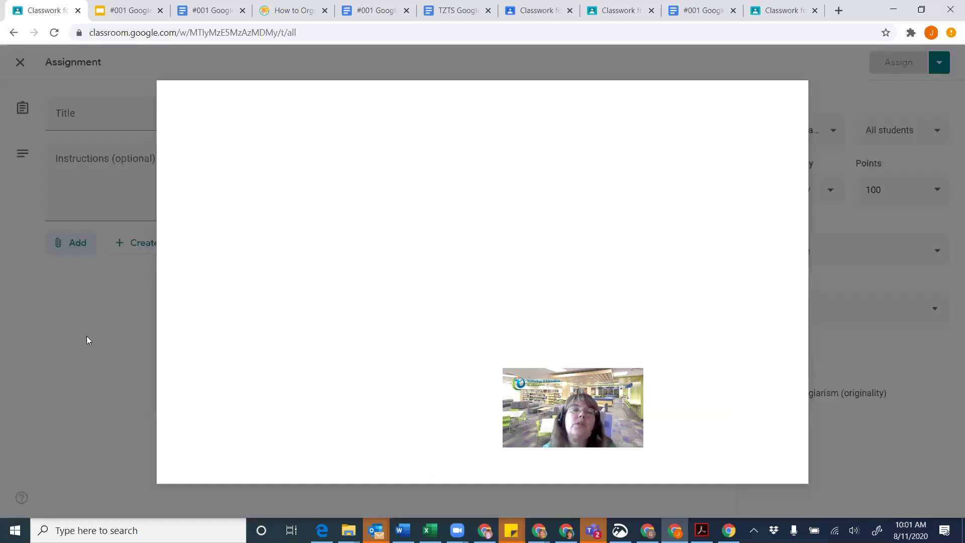
left_click(269, 170)
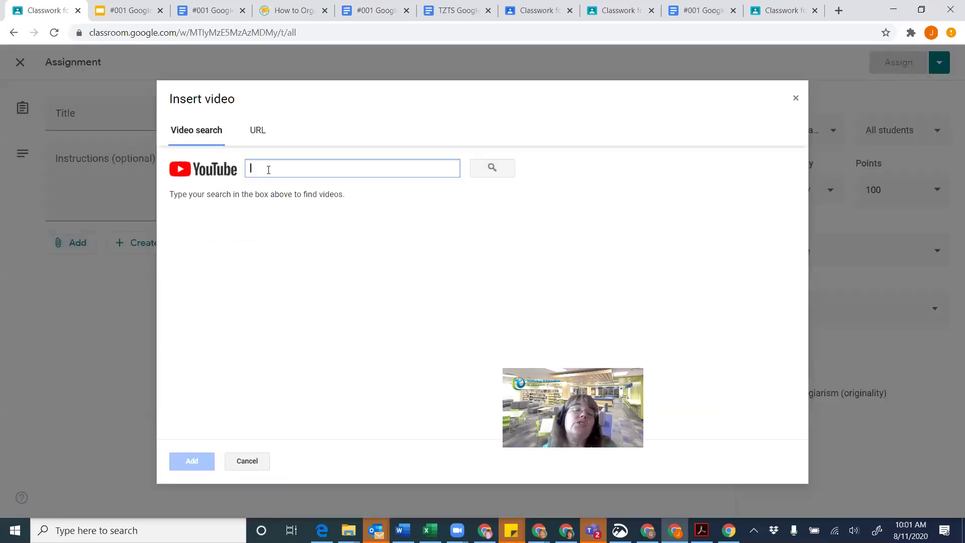
left_click(261, 136)
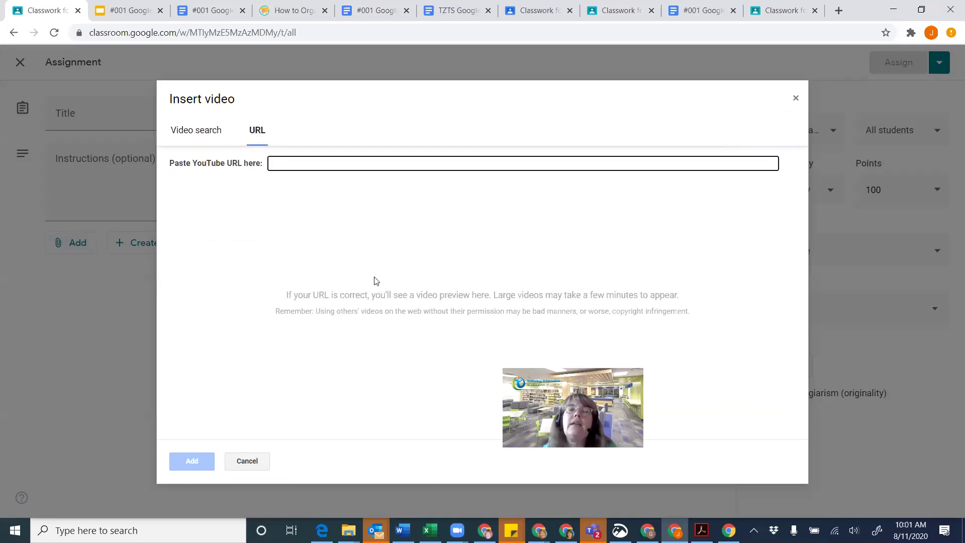
left_click(795, 98)
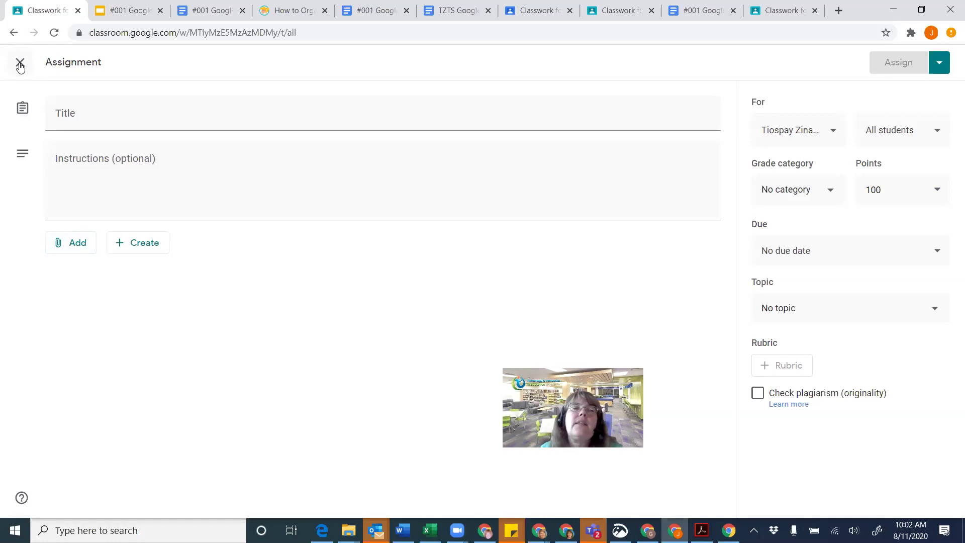
left_click(20, 64)
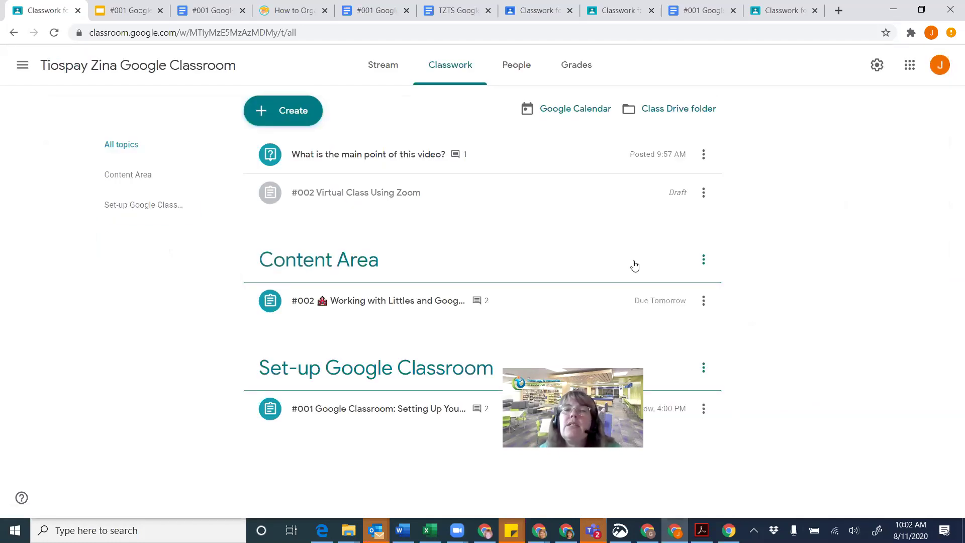
left_click(590, 368)
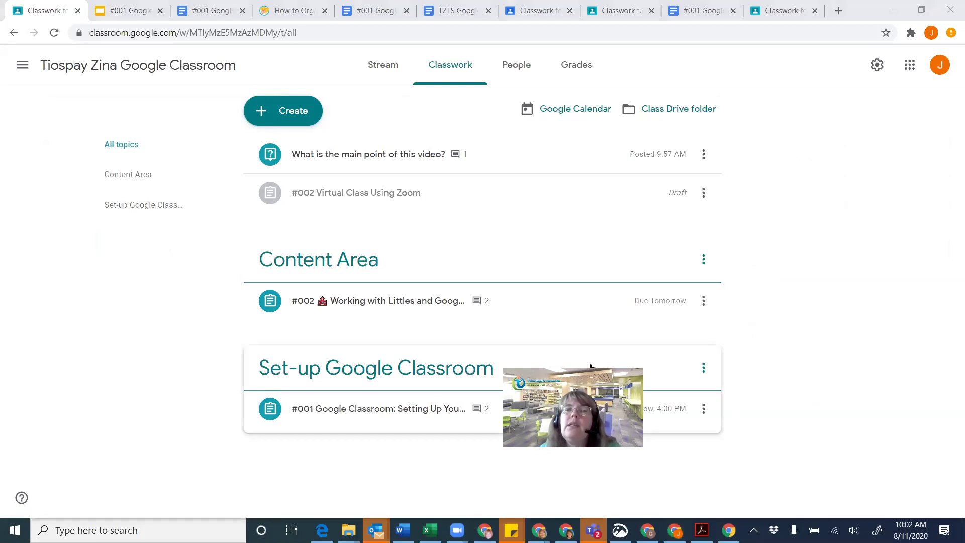